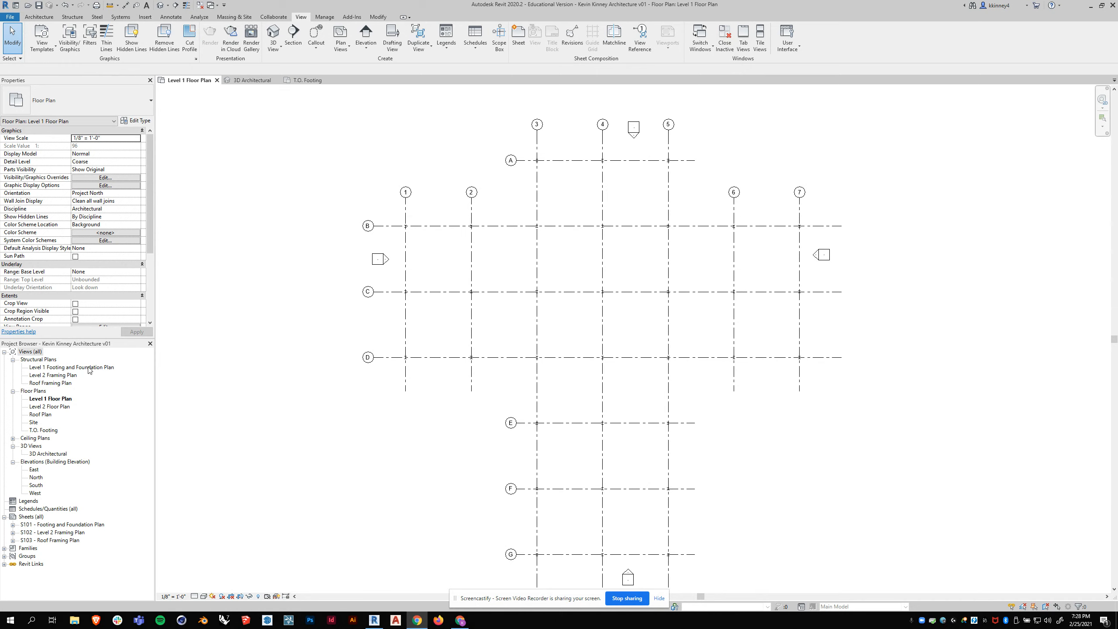
- Close the 3D Architectural and T.O. Footing views, keeping only the Level 1 Floor Plan open
scroll(425, 137, "down", 1)
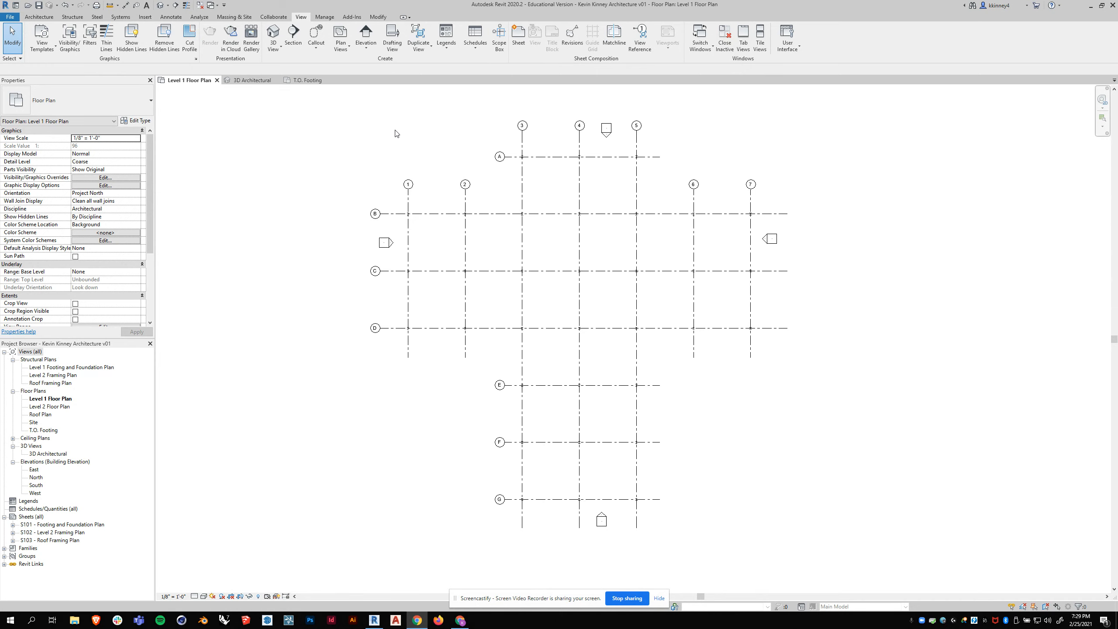
left_click(261, 82)
left_click(276, 80)
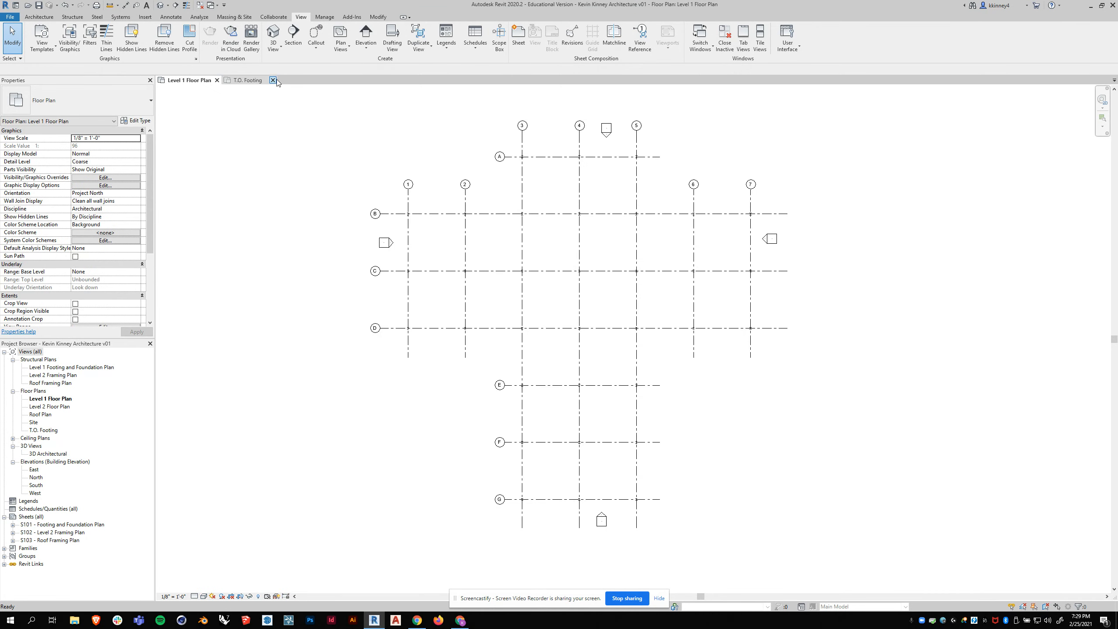
left_click(273, 80)
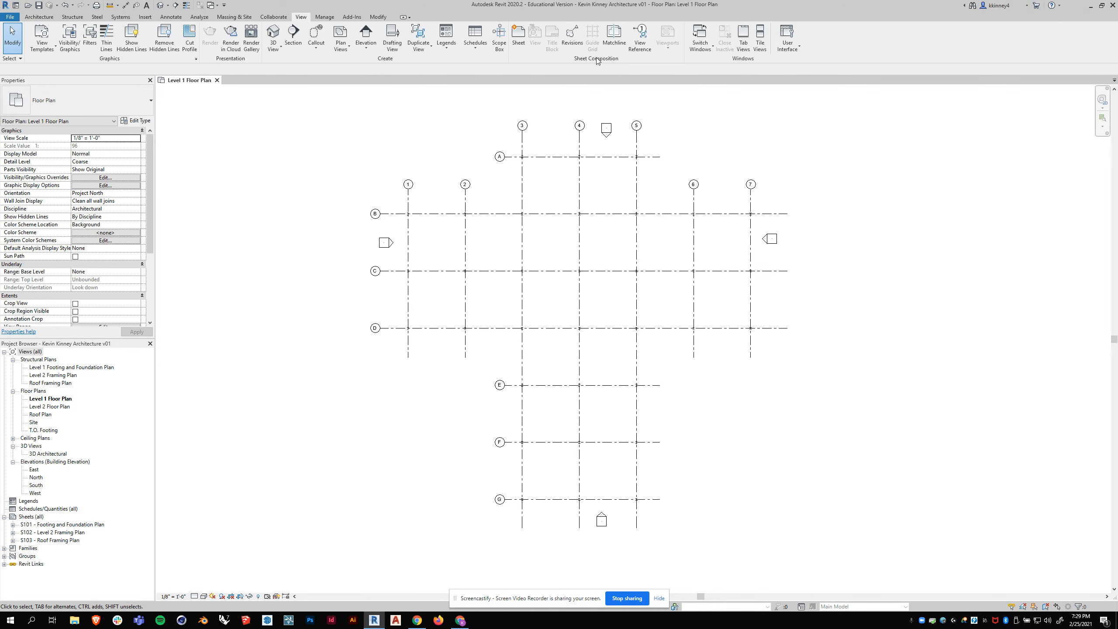
- Create a new sheet with the custom 24x36 v01 title block and set its sheet number to A101
left_click(518, 36)
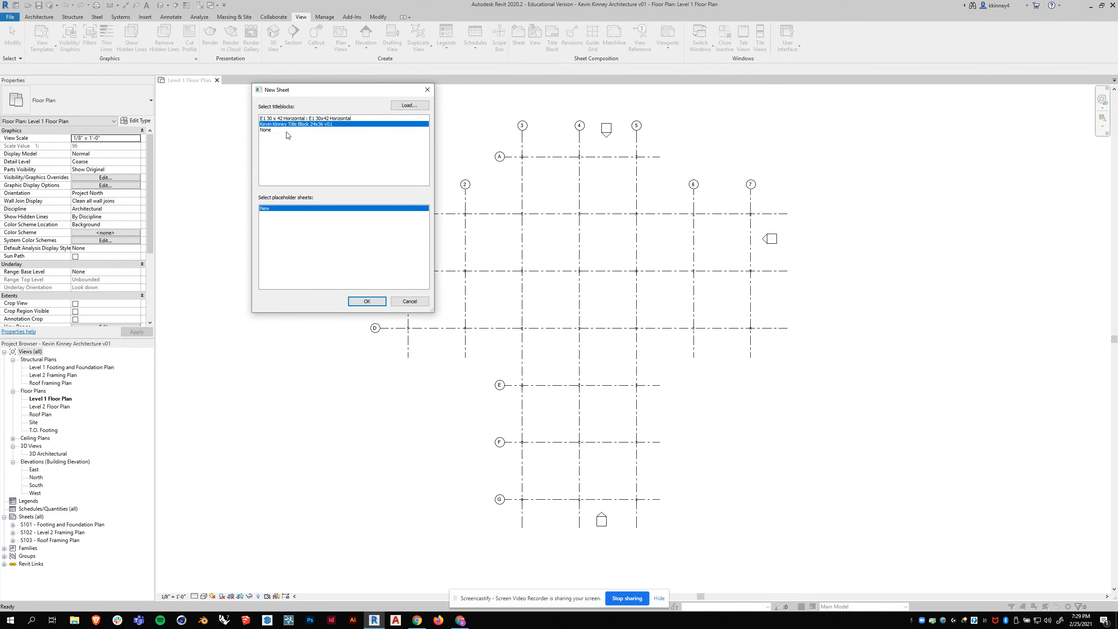
left_click(367, 301)
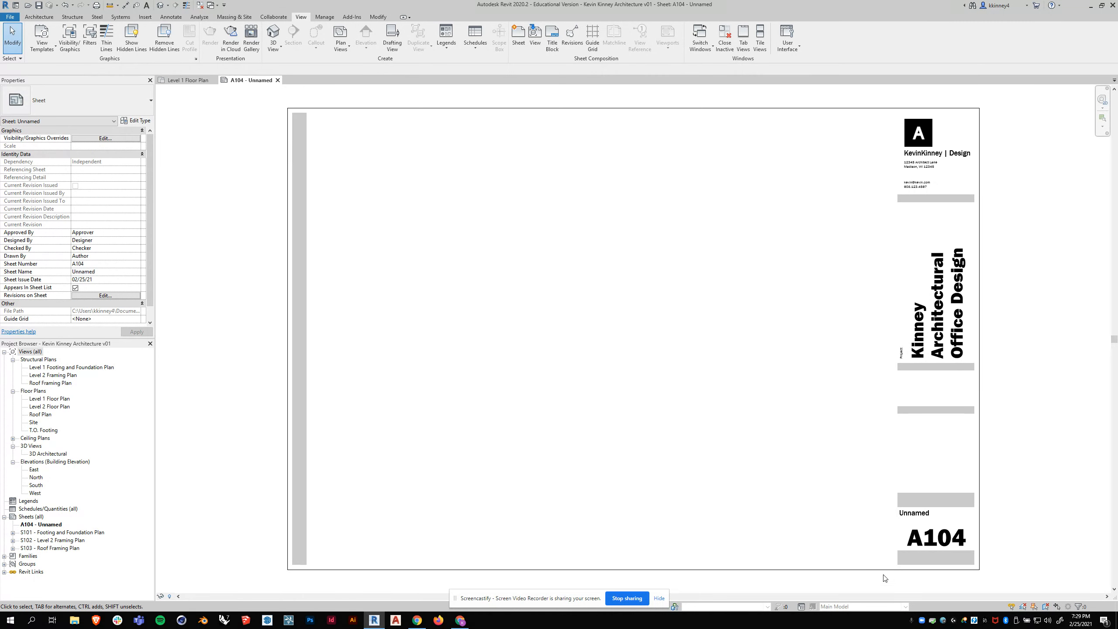
left_click(925, 541)
left_click(927, 538)
type("A")
key("Return")
- Name sheet A101 "Level 1 Floor Plan" in its title block
left_click(914, 513)
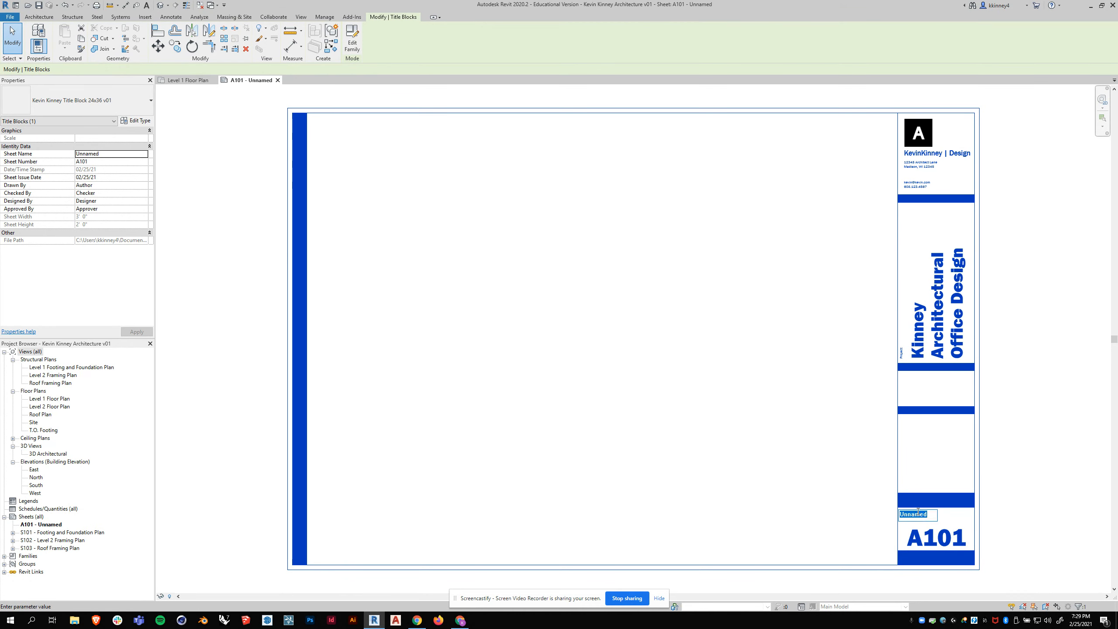
type("Level 1 Floor F")
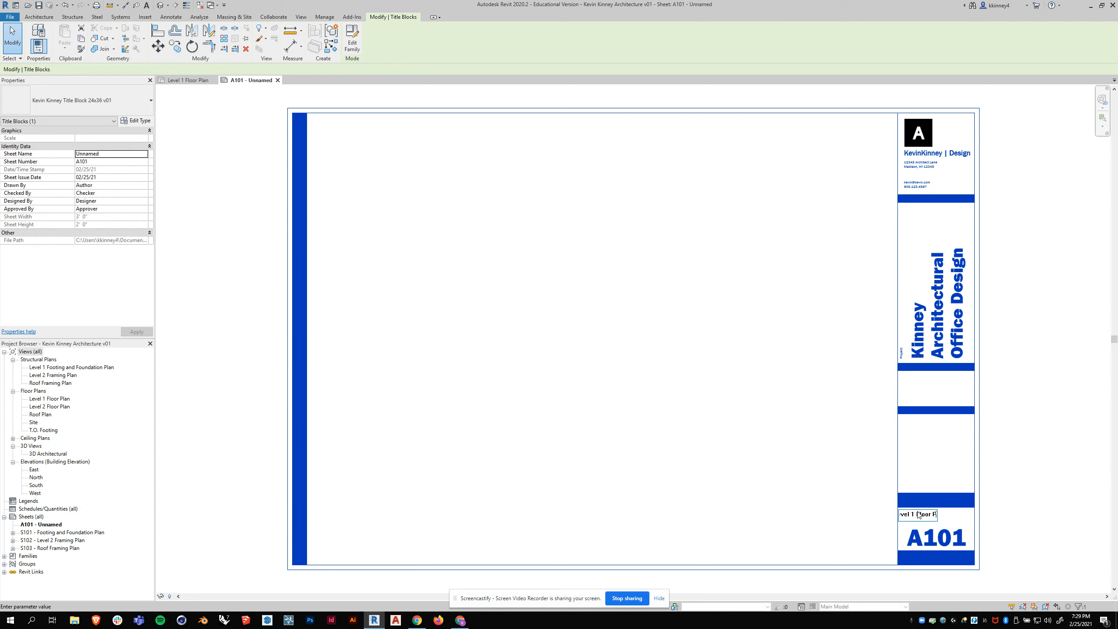
type("lan")
key("Return")
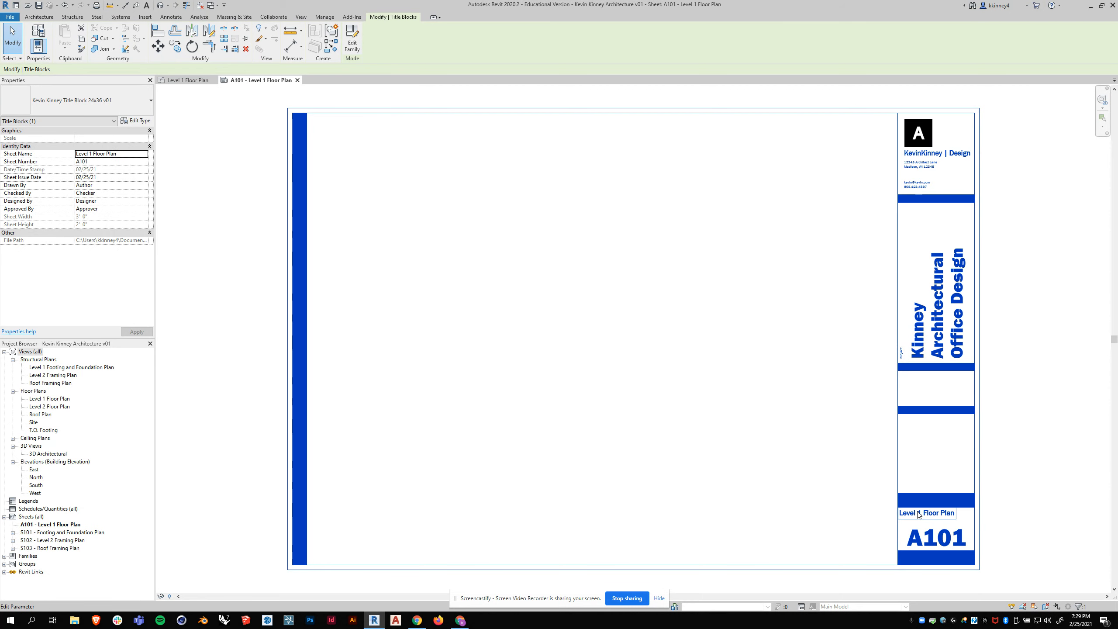
left_click(832, 480)
- Place the Level 1 Floor Plan view on sheet A101, just left of the title block column
left_click(42, 400)
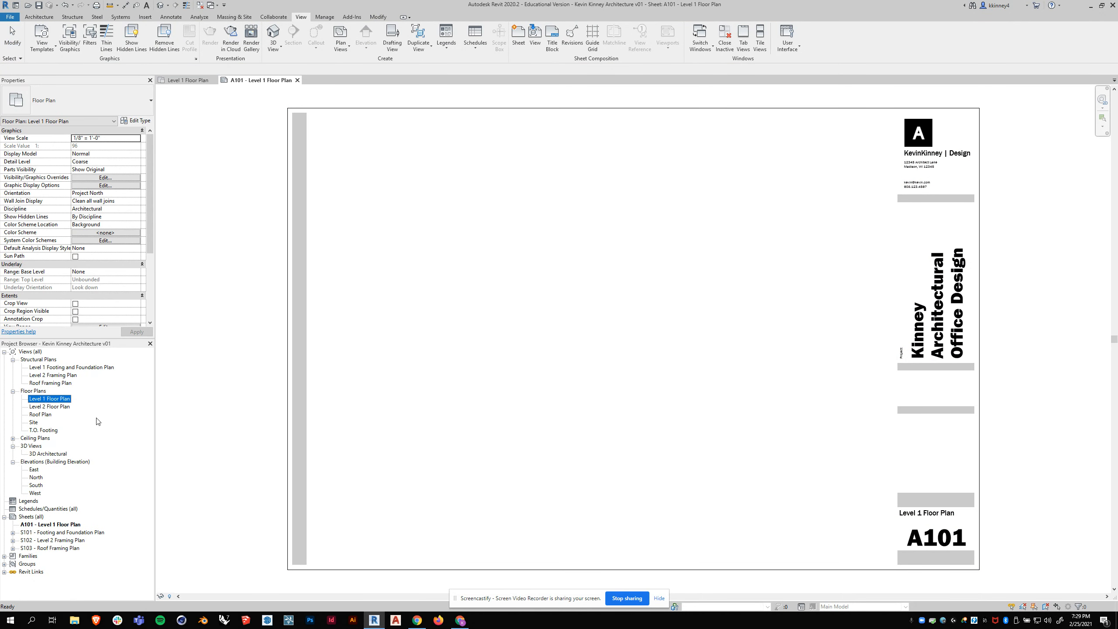
left_click_drag(37, 401, 571, 339)
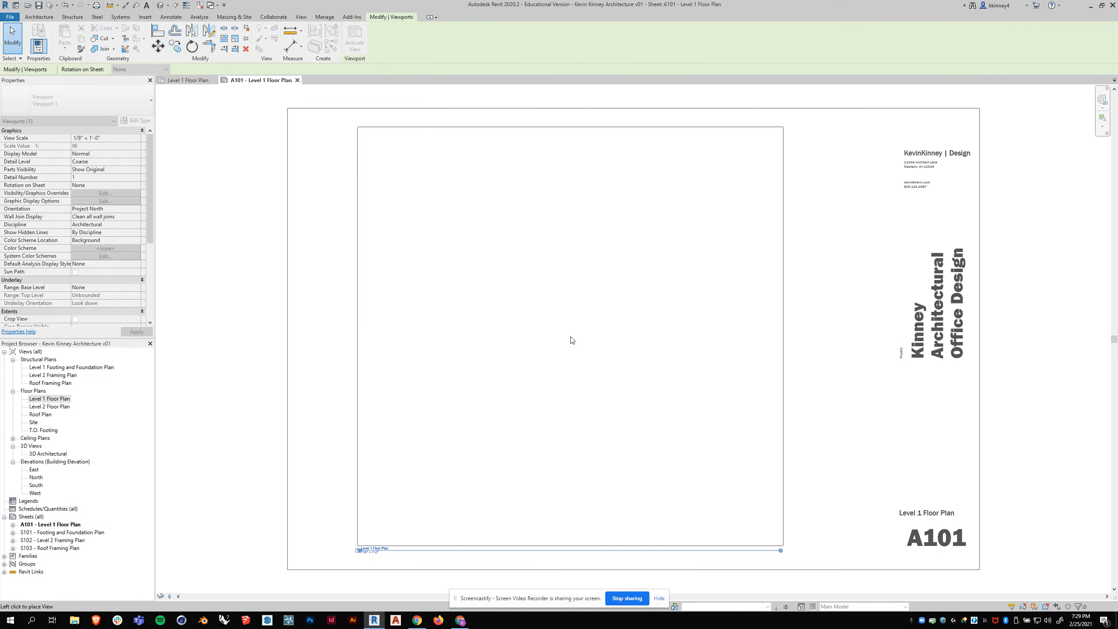
left_click(675, 333)
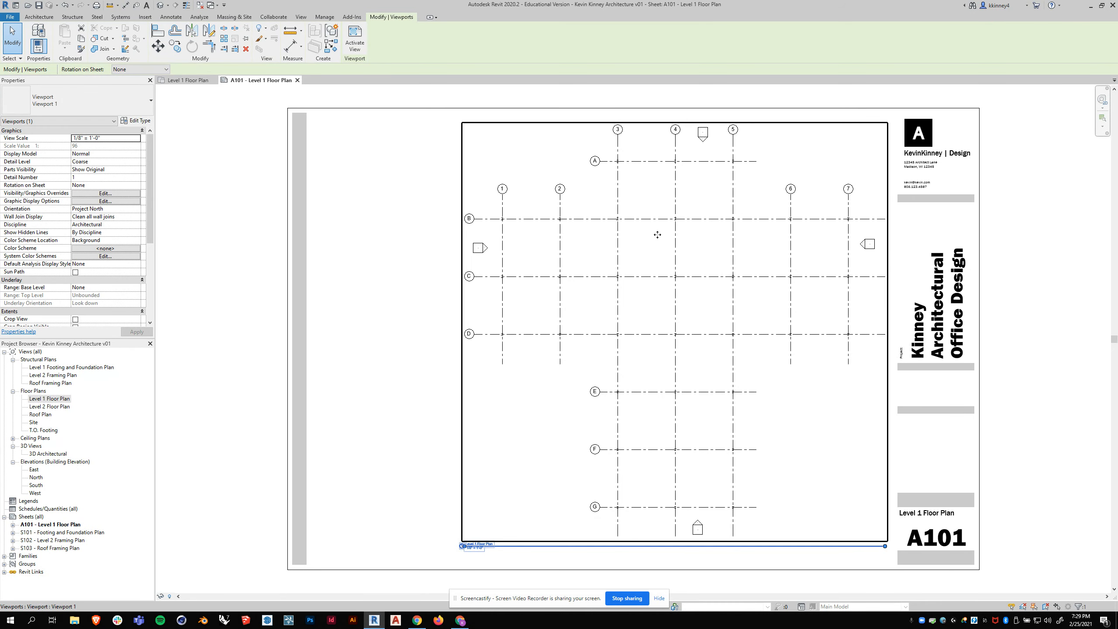
left_click(421, 209)
left_click(420, 185)
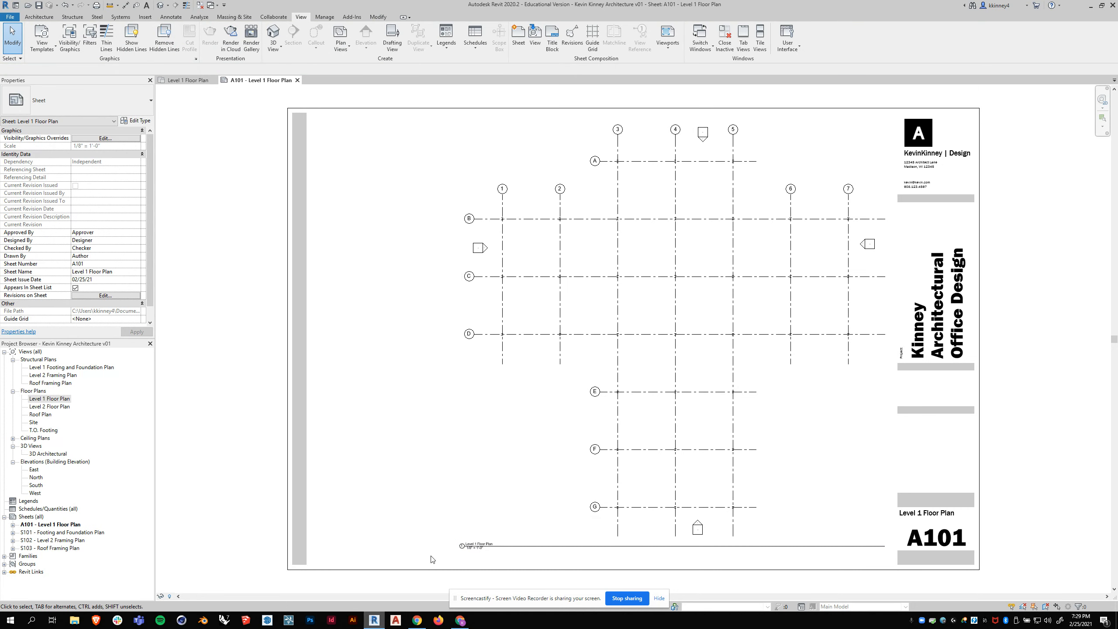
- Adjust the Level 1 view title line so it runs from below grid 1 to below grid 7
left_click(503, 548)
left_click_drag(503, 548, 546, 544)
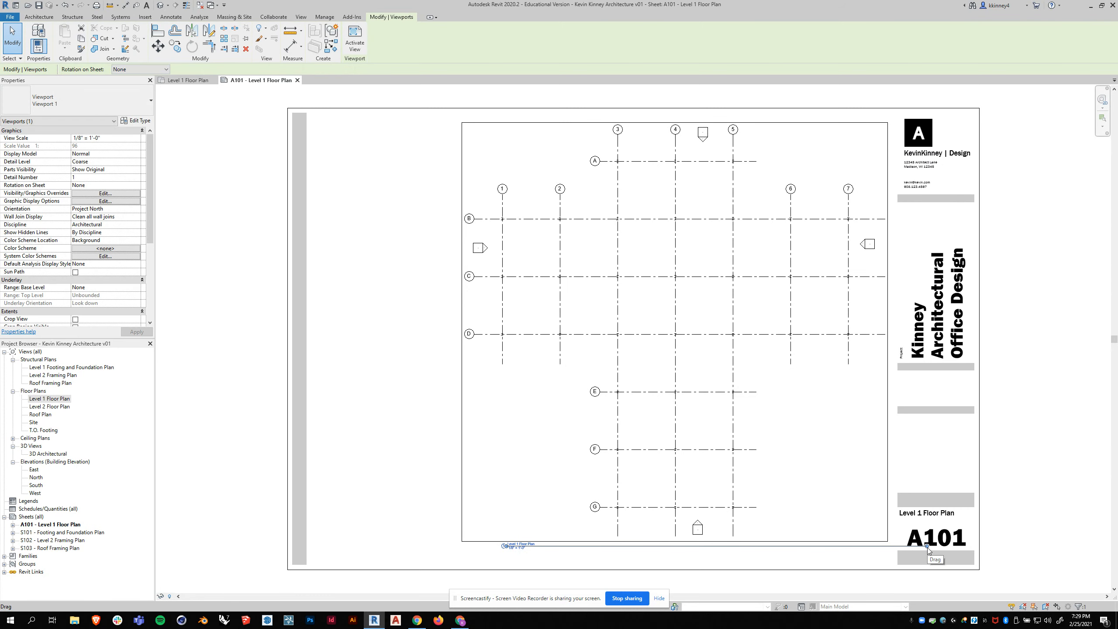
left_click_drag(928, 546, 927, 546)
left_click_drag(856, 540, 848, 335)
left_click(1028, 428)
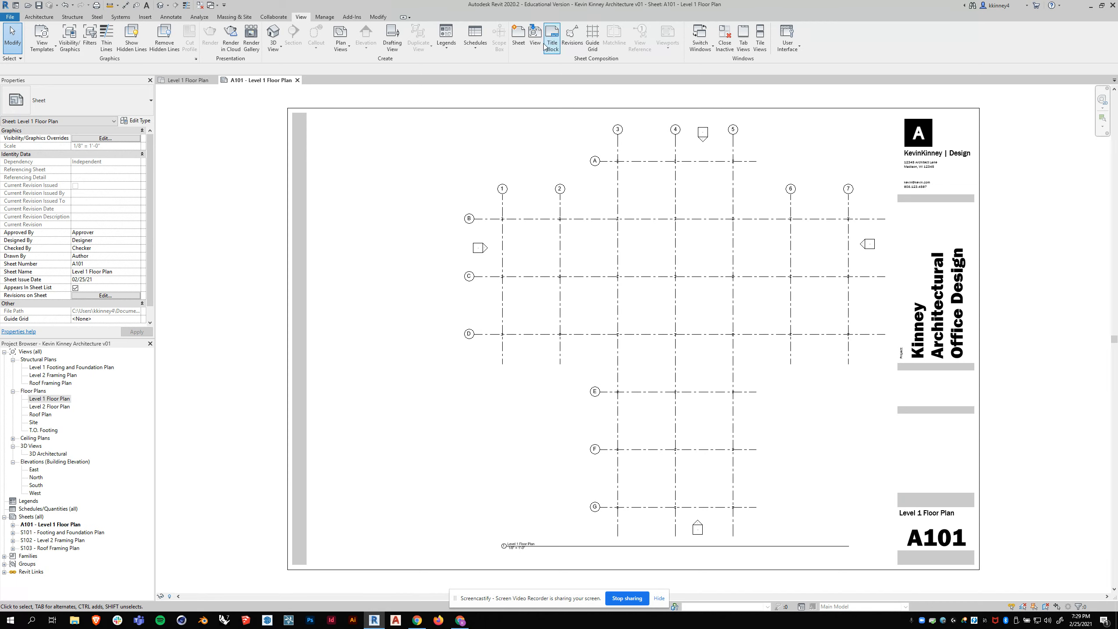
- Create sheet A102 with the custom 24x36 v01 title block and name it "Level 2 Floor Plan"
left_click(517, 42)
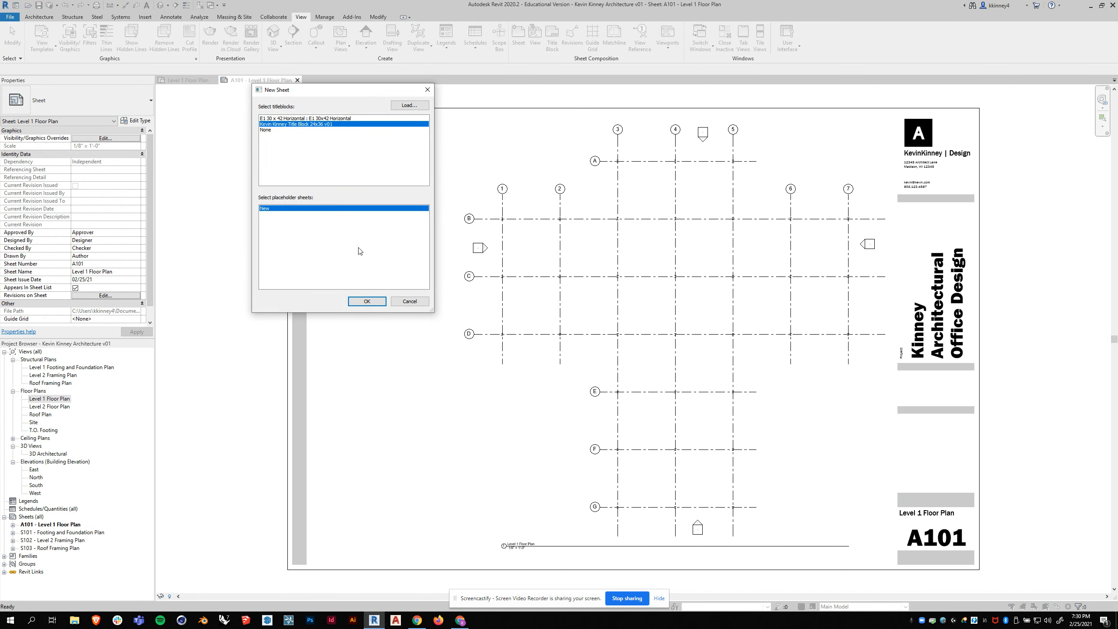
left_click(369, 304)
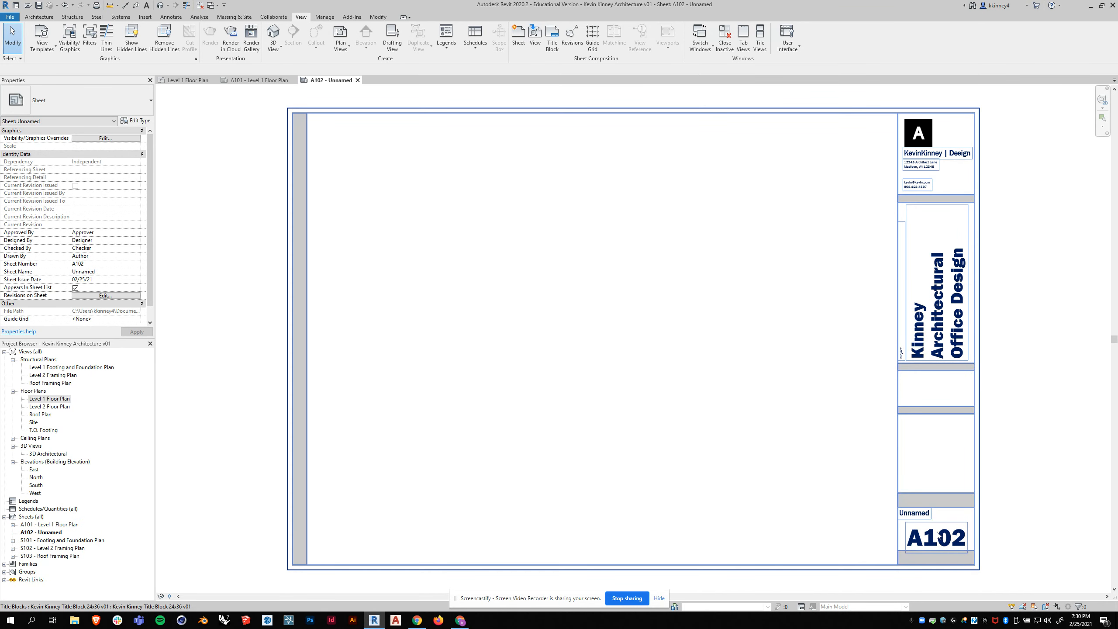
left_click(920, 518)
left_click(921, 518)
type("Level 2")
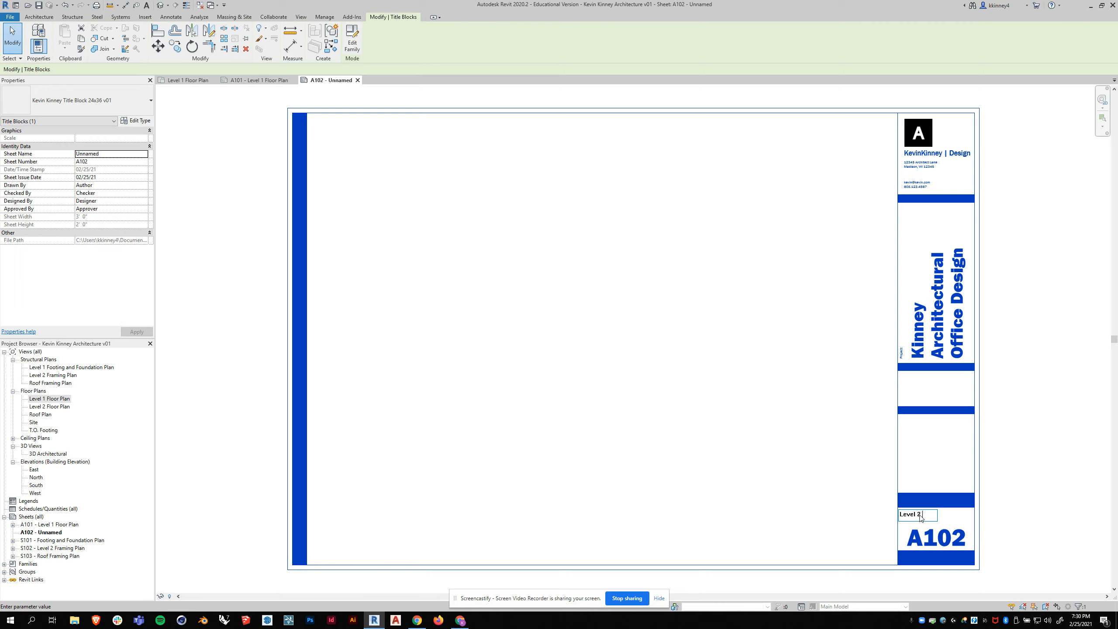
type(" Floor Plan")
key("Return")
left_click(562, 348)
- Place the Level 2 Floor Plan view on sheet A102, just left of the title block column
left_click_drag(32, 409, 665, 327)
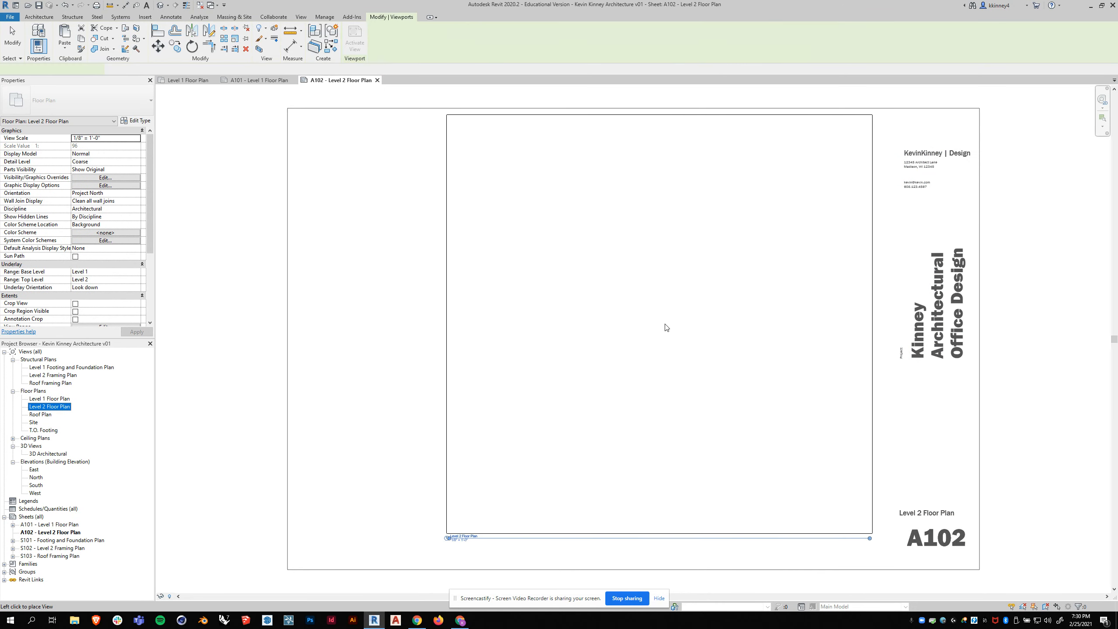
left_click(672, 330)
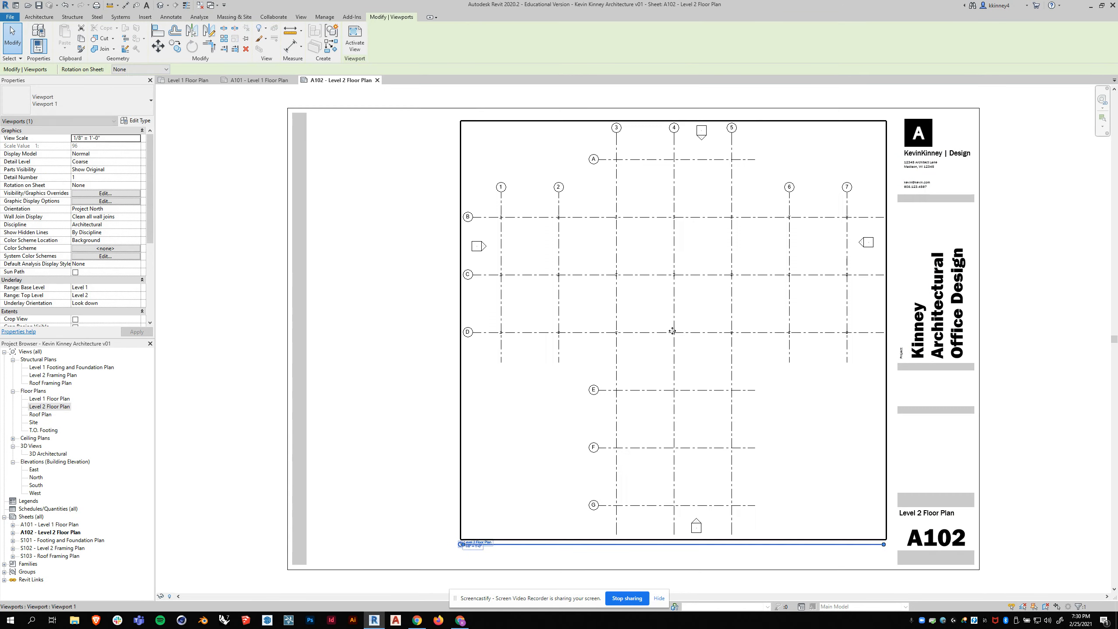
left_click(411, 374)
left_click(604, 329)
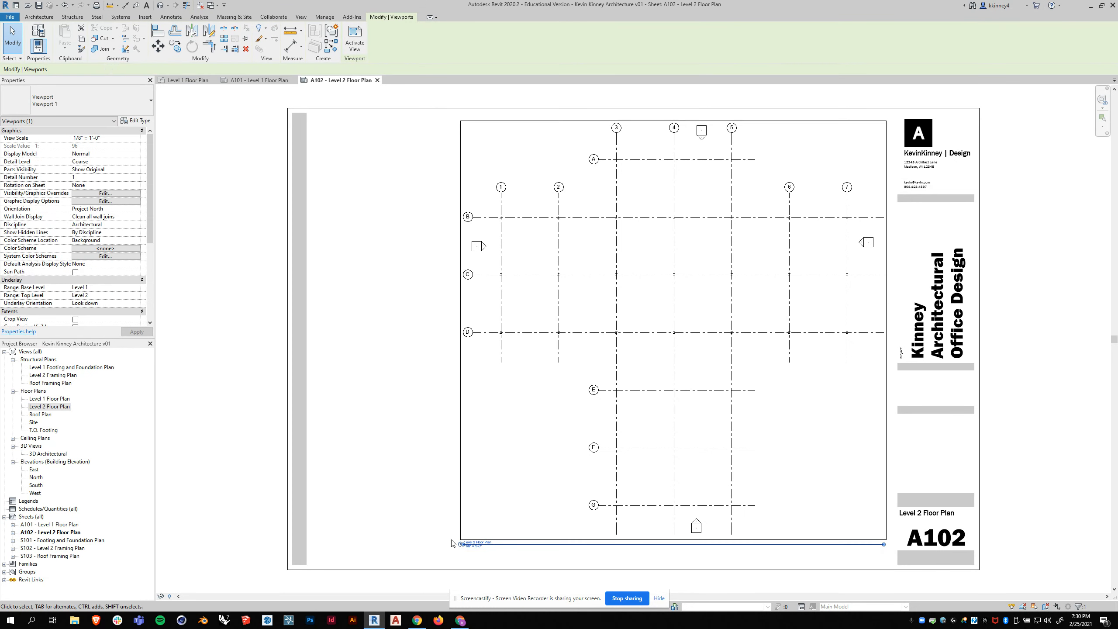
left_click(418, 503)
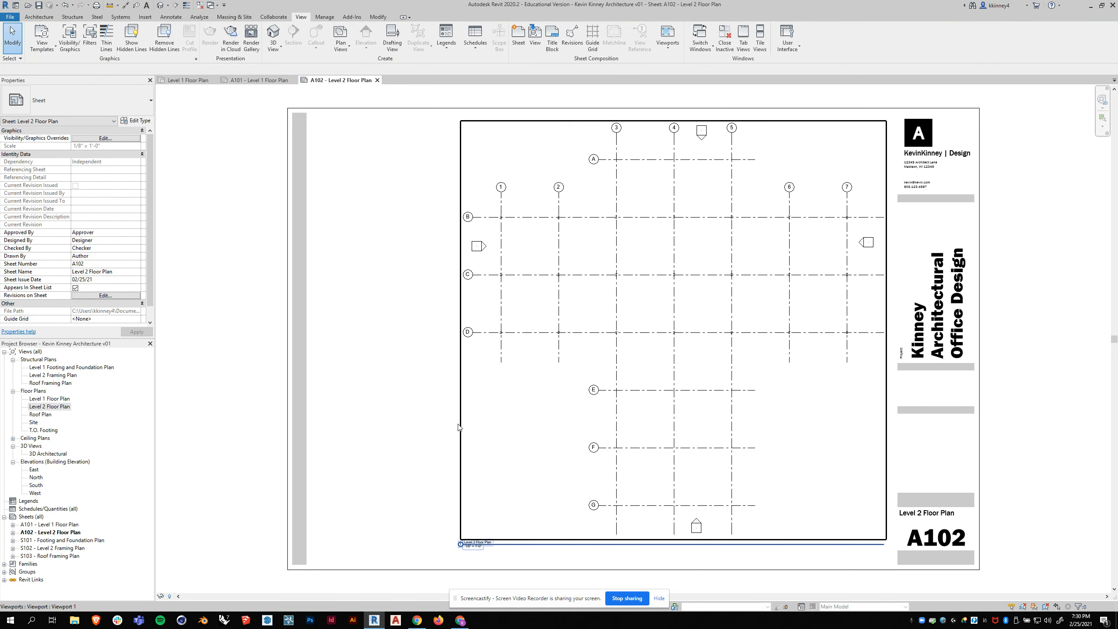
- Move the start of the Level 2 view title line to just below grid 1
left_click(570, 349)
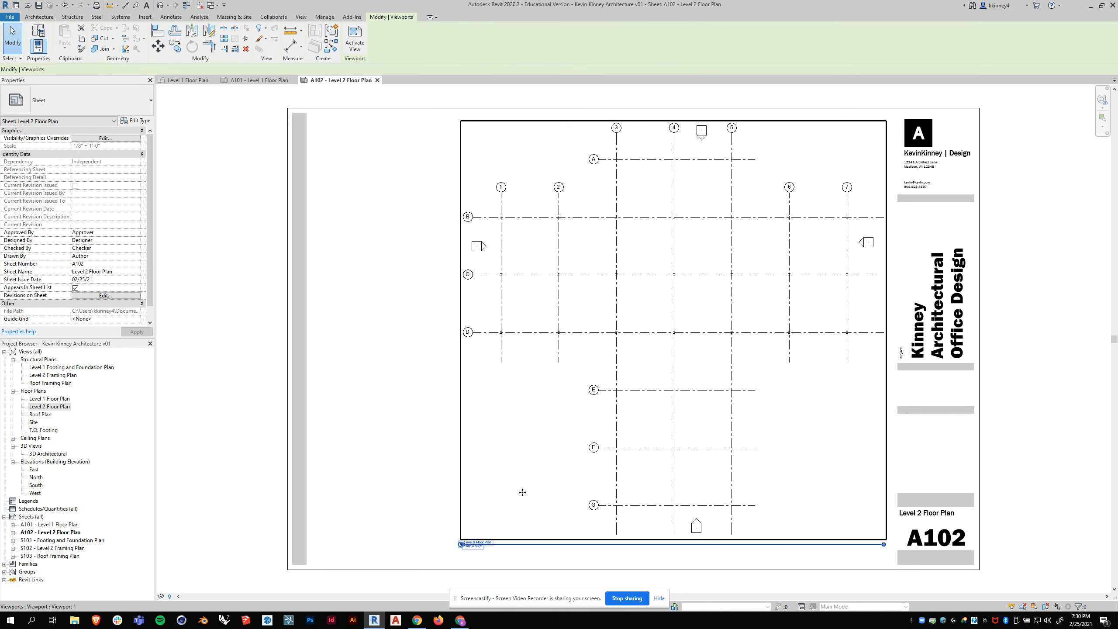
left_click(462, 544)
left_click(433, 476)
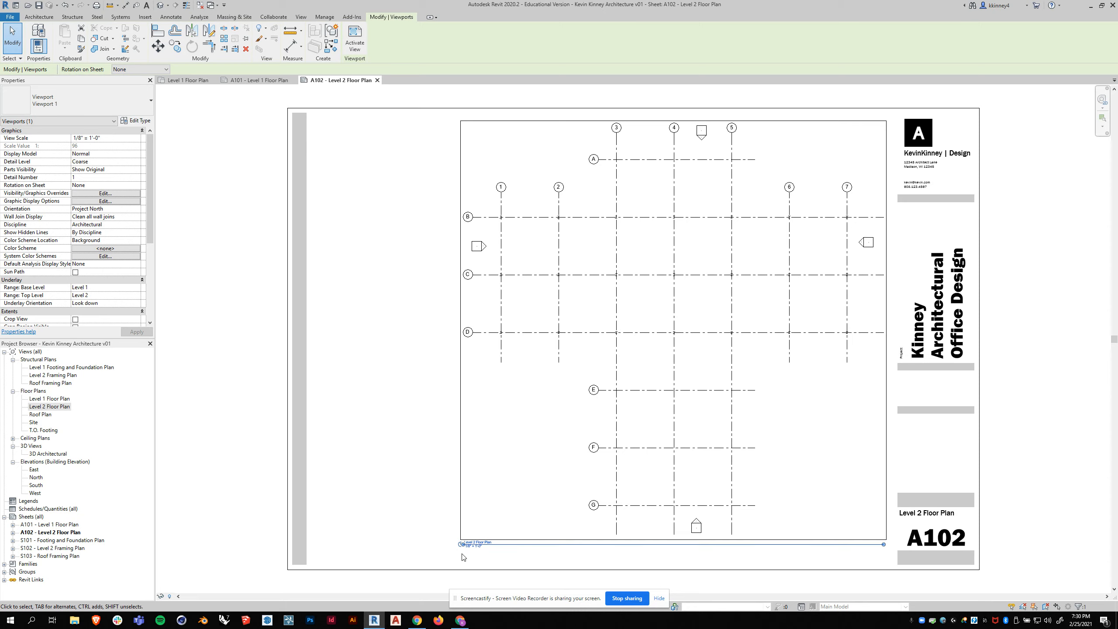
scroll(462, 557, "up", 3)
left_click_drag(466, 536, 577, 538)
scroll(514, 534, "down", 3)
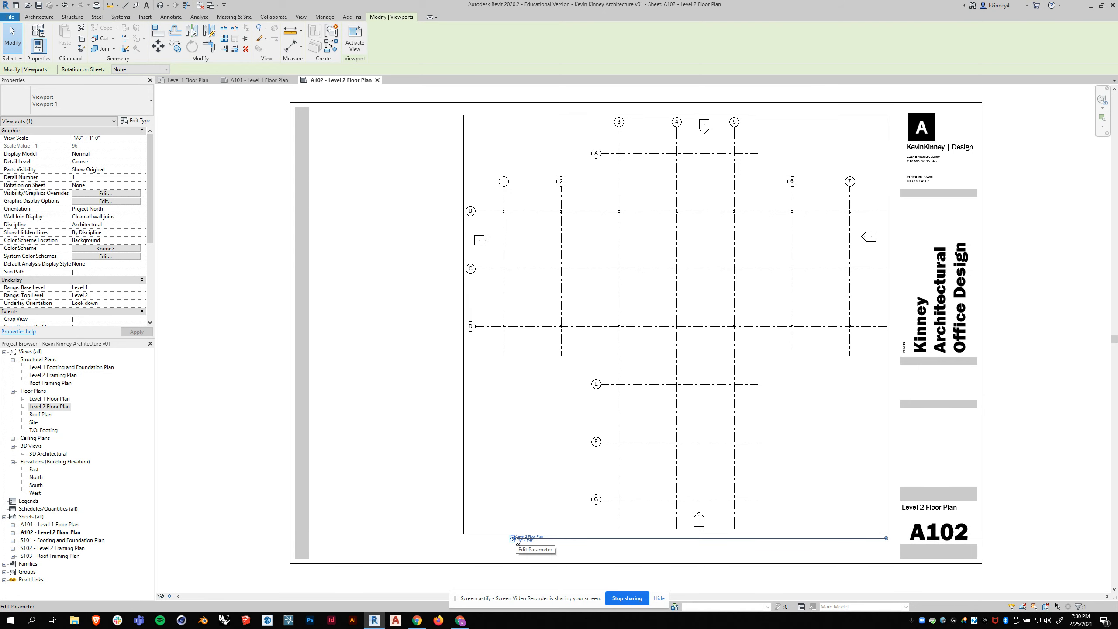
- Shift the Level 2 viewport slightly left and shorten its title line to end below grid 7
scroll(516, 541, "up", 1)
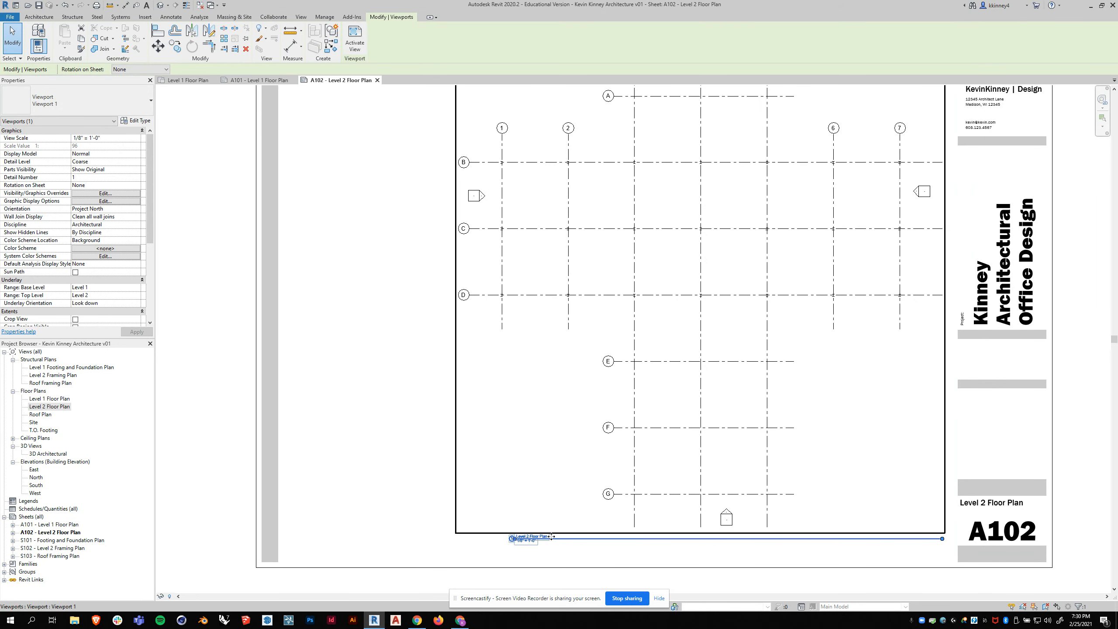
left_click_drag(551, 539, 541, 539)
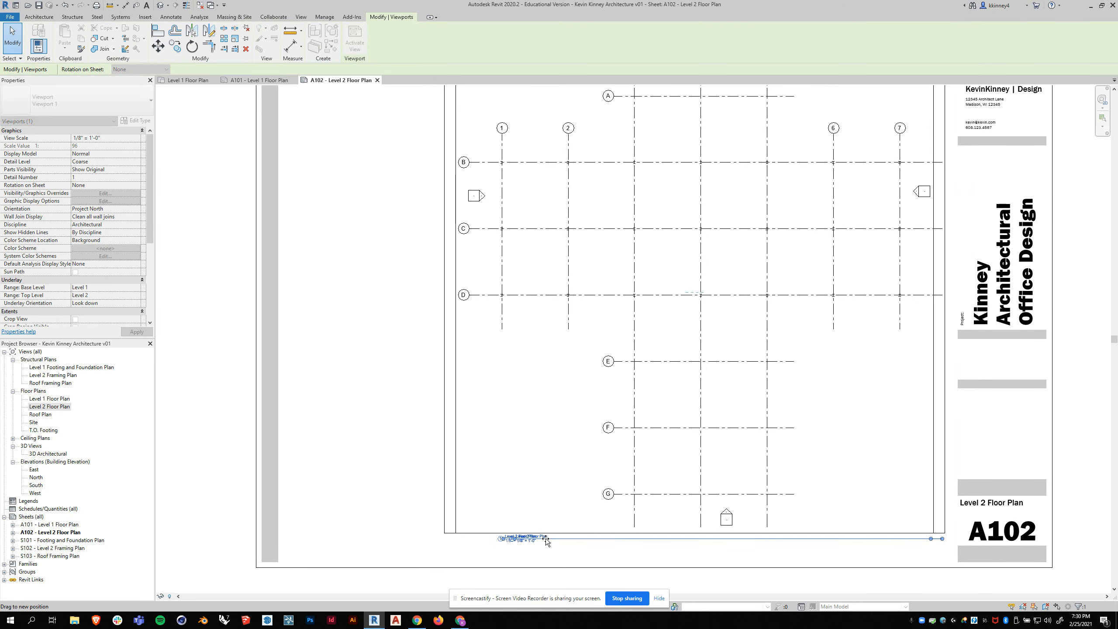
left_click_drag(931, 539, 889, 302)
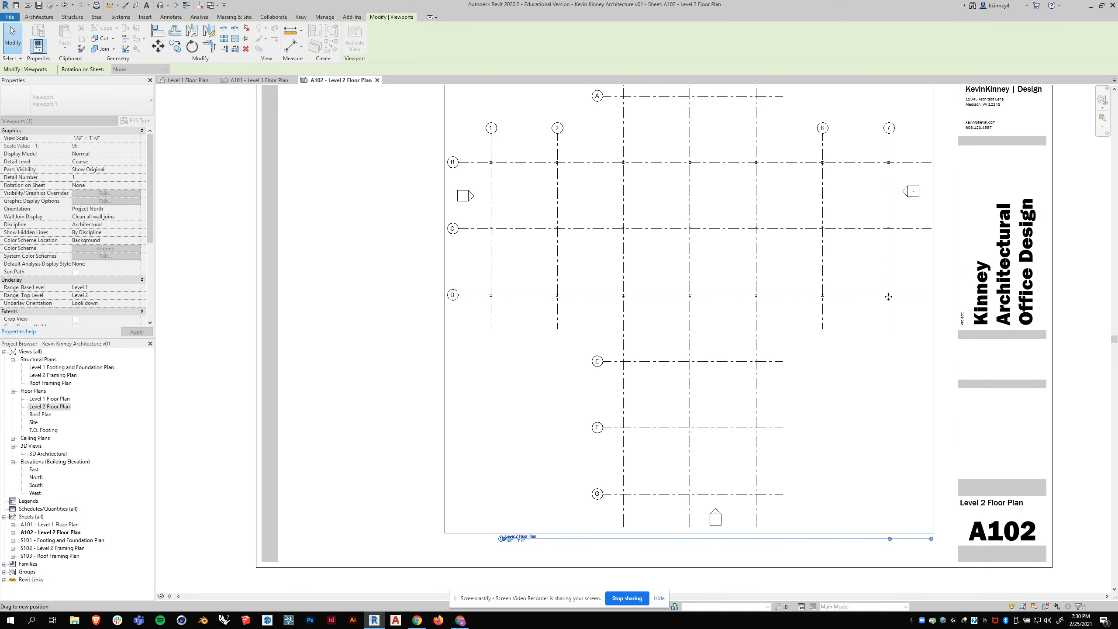
left_click(281, 329)
left_click(730, 361)
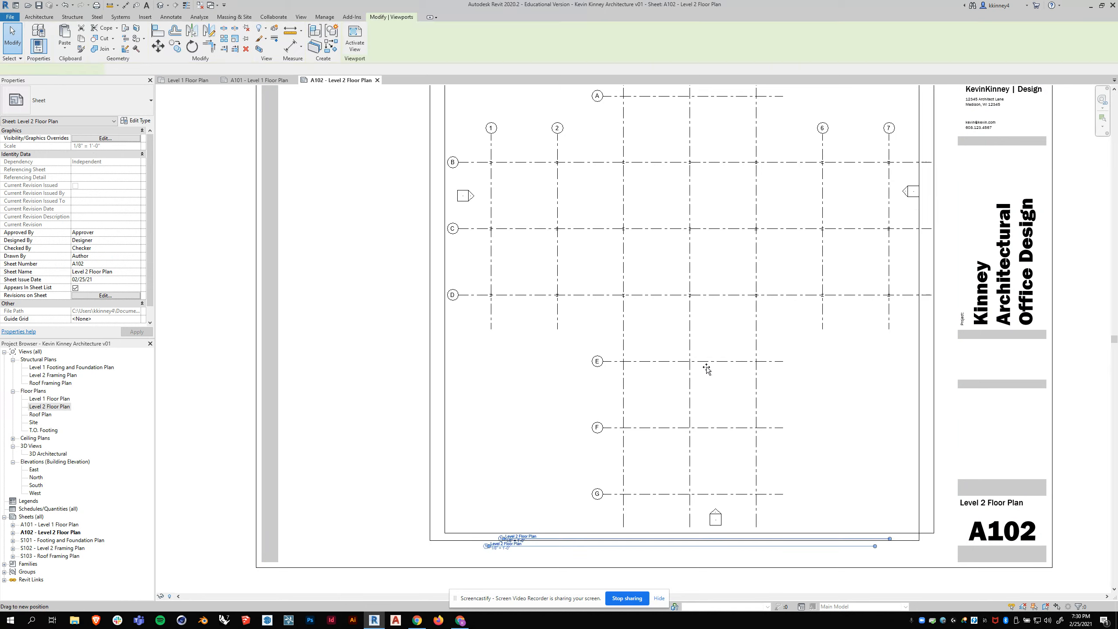
left_click(282, 457)
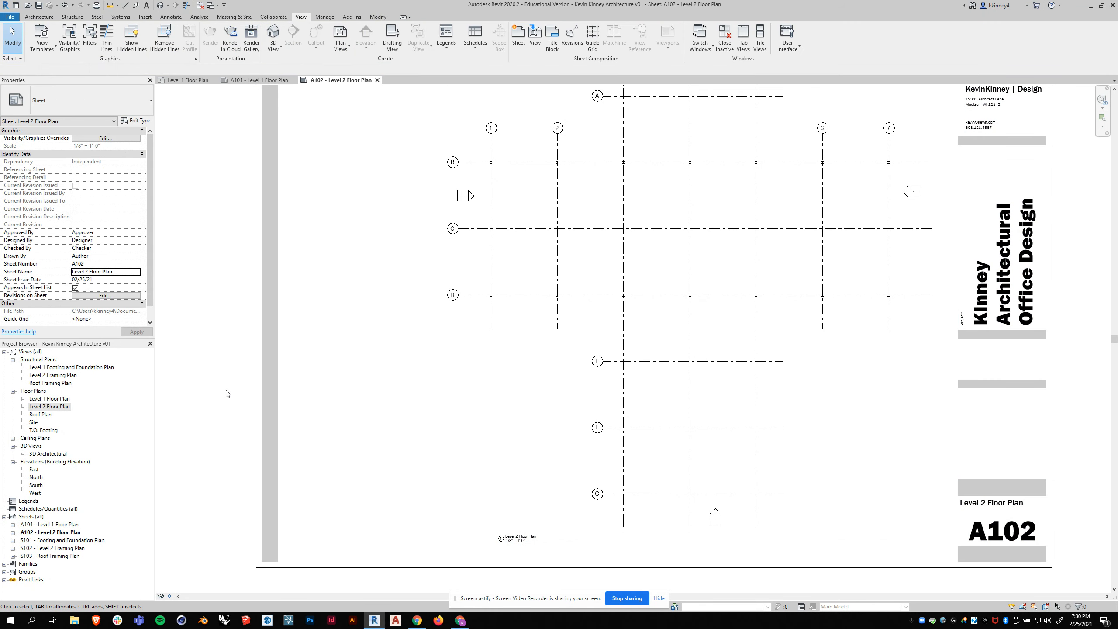
- Create sheet A103 with the custom 24x36 v01 title block and name it "Roof Plan"
scroll(598, 351, "down", 2)
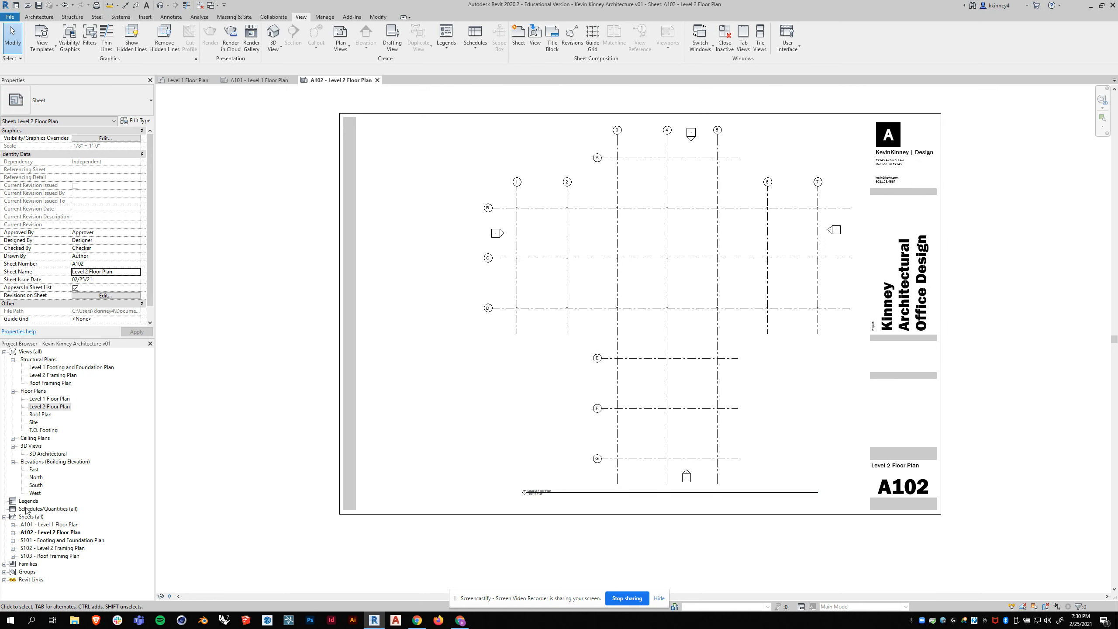
left_click(515, 34)
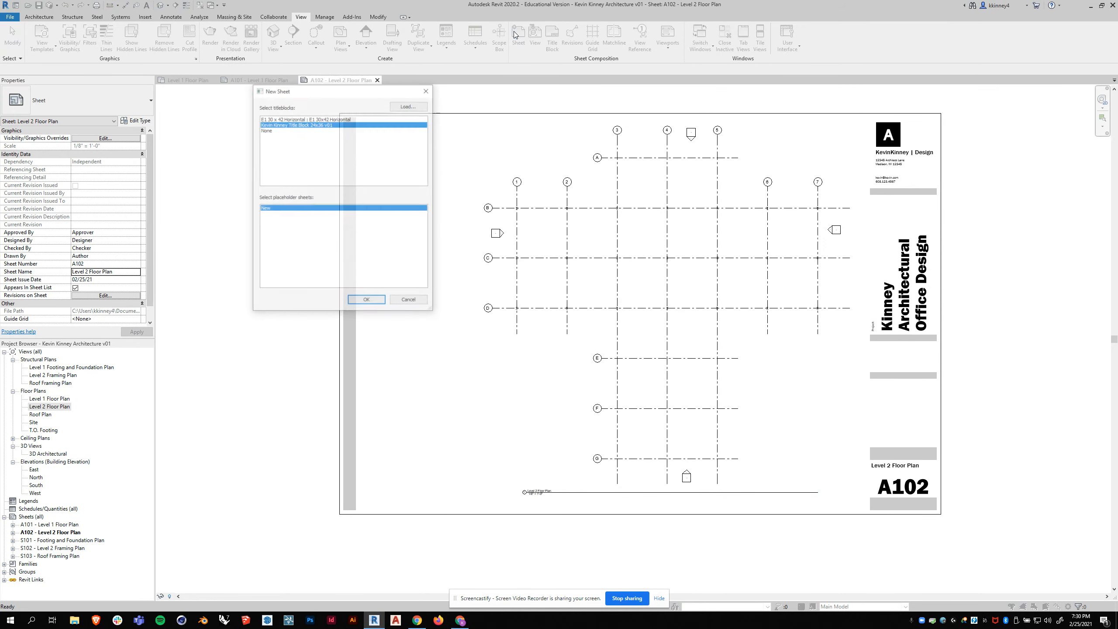
left_click(367, 301)
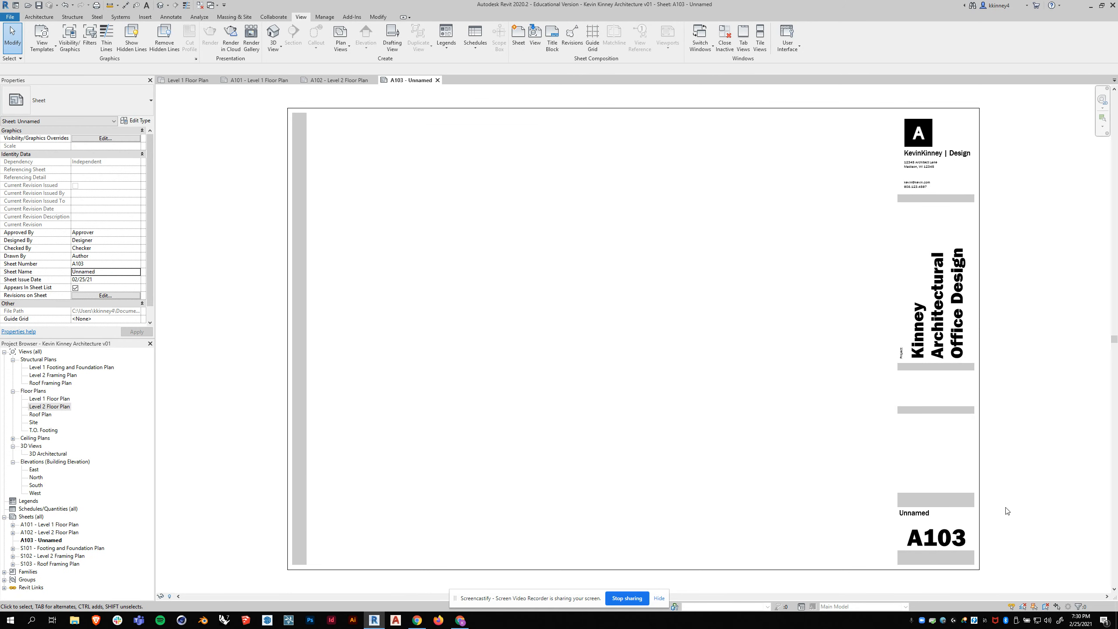
double_click(940, 512)
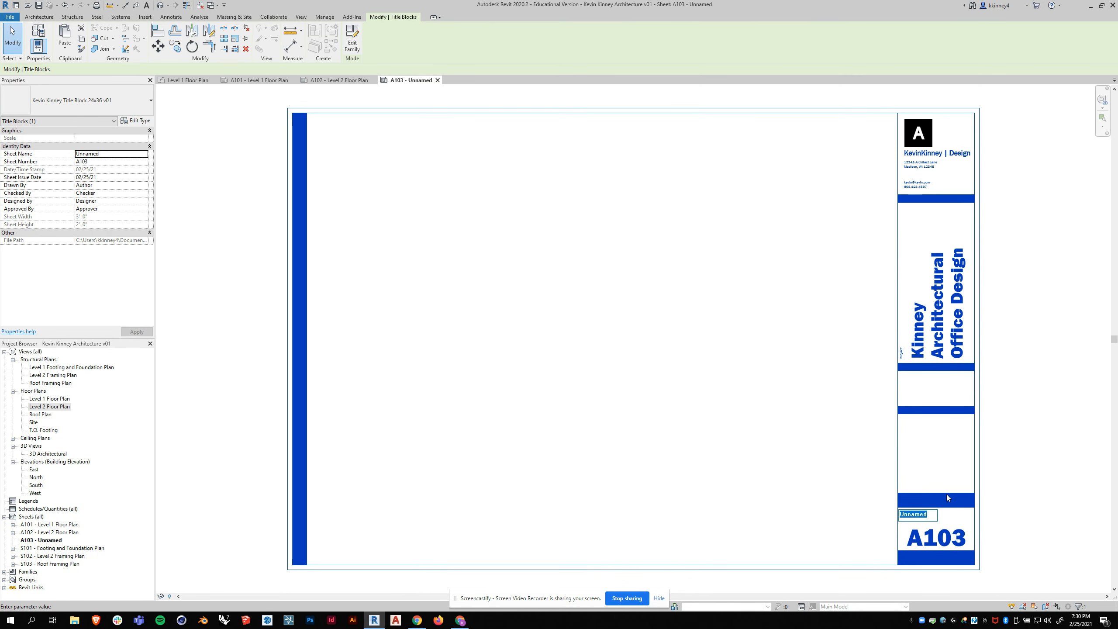
type("Roof Pl")
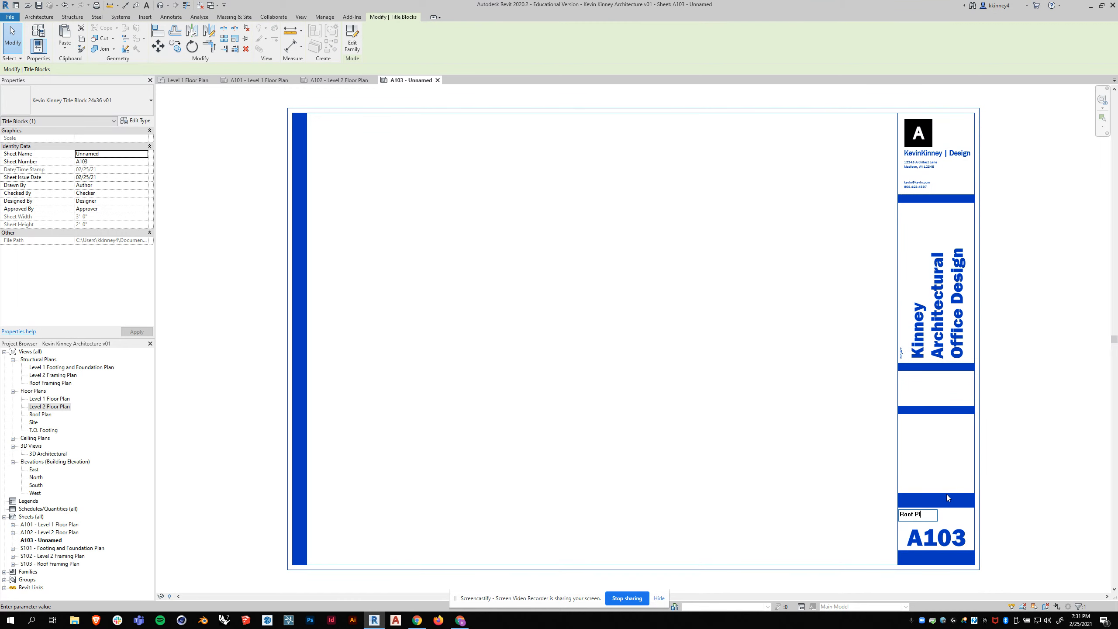
type("an")
left_click(946, 494)
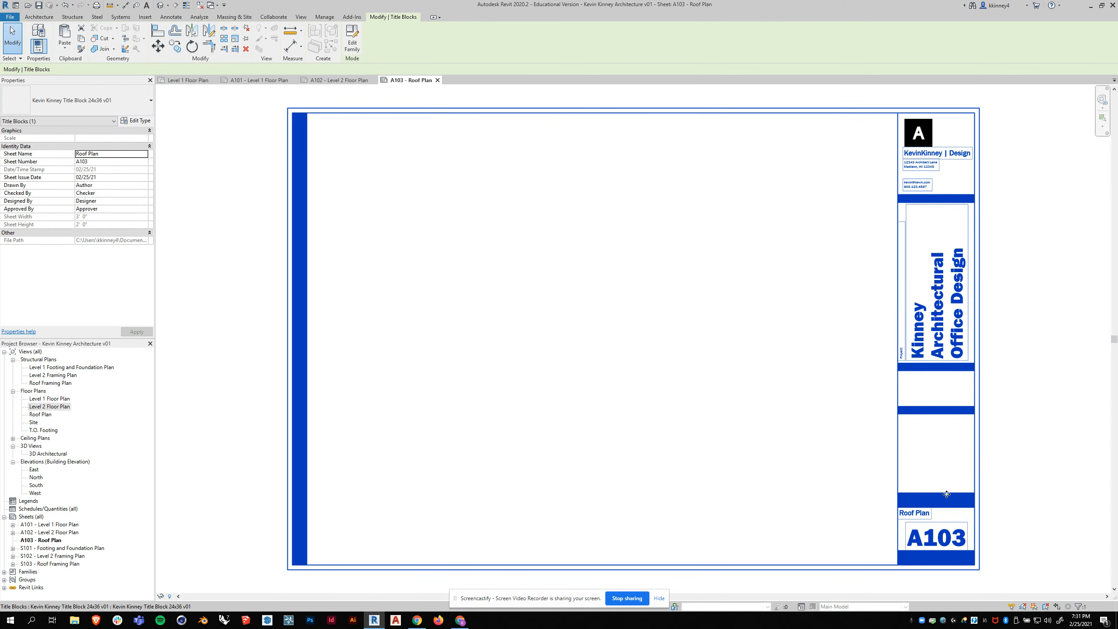
left_click(635, 415)
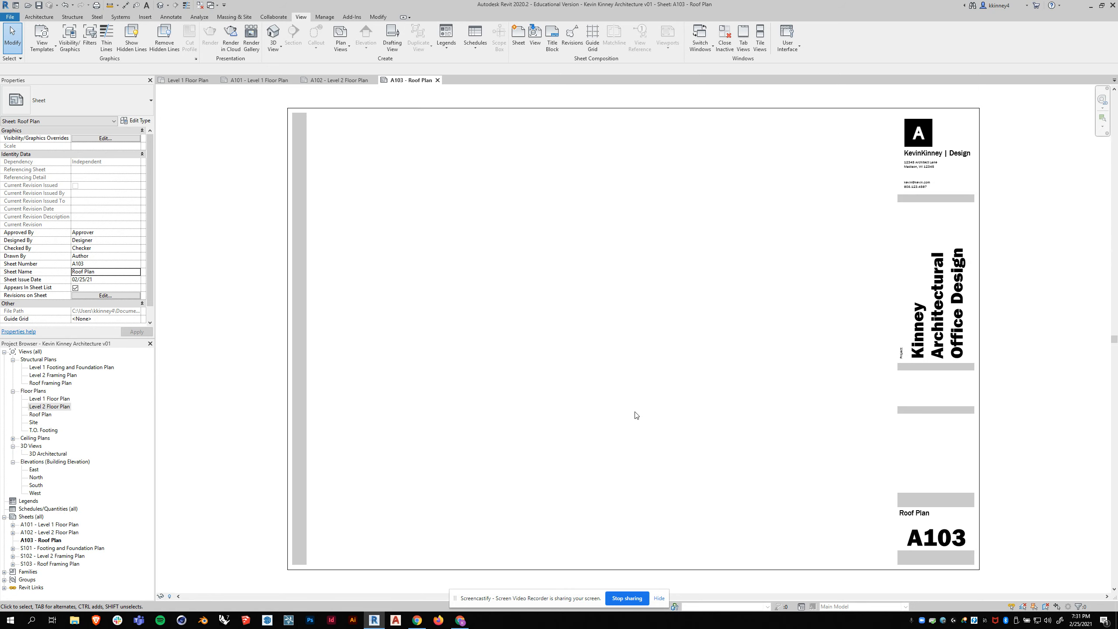
- Place the Roof Plan view on sheet A103, just left of the title block column
left_click(31, 415)
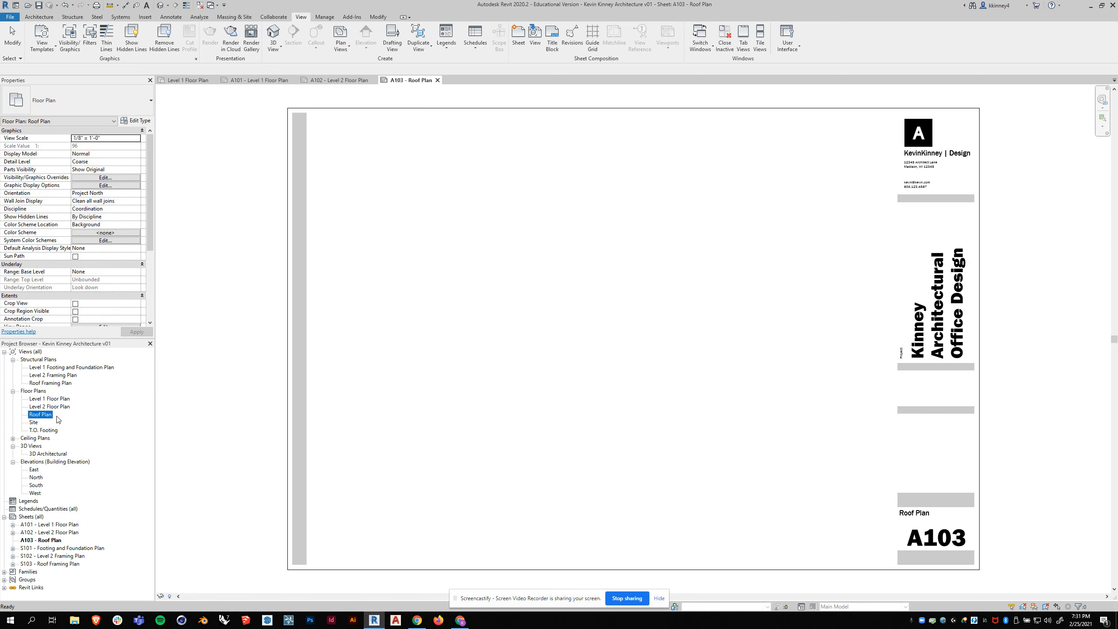
left_click_drag(45, 418, 591, 339)
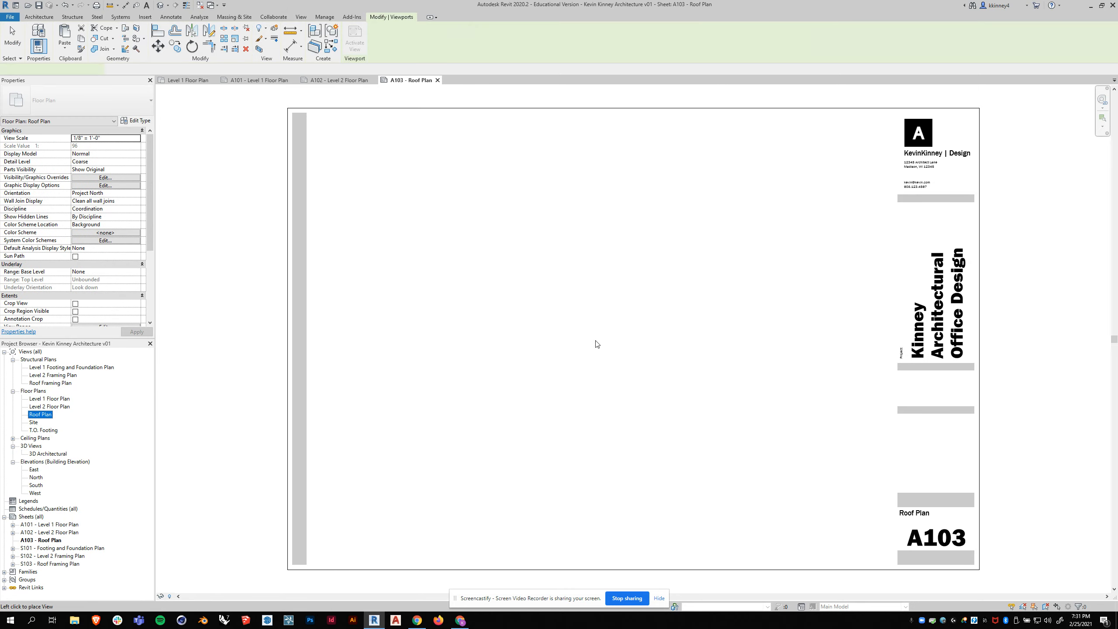
left_click(673, 337)
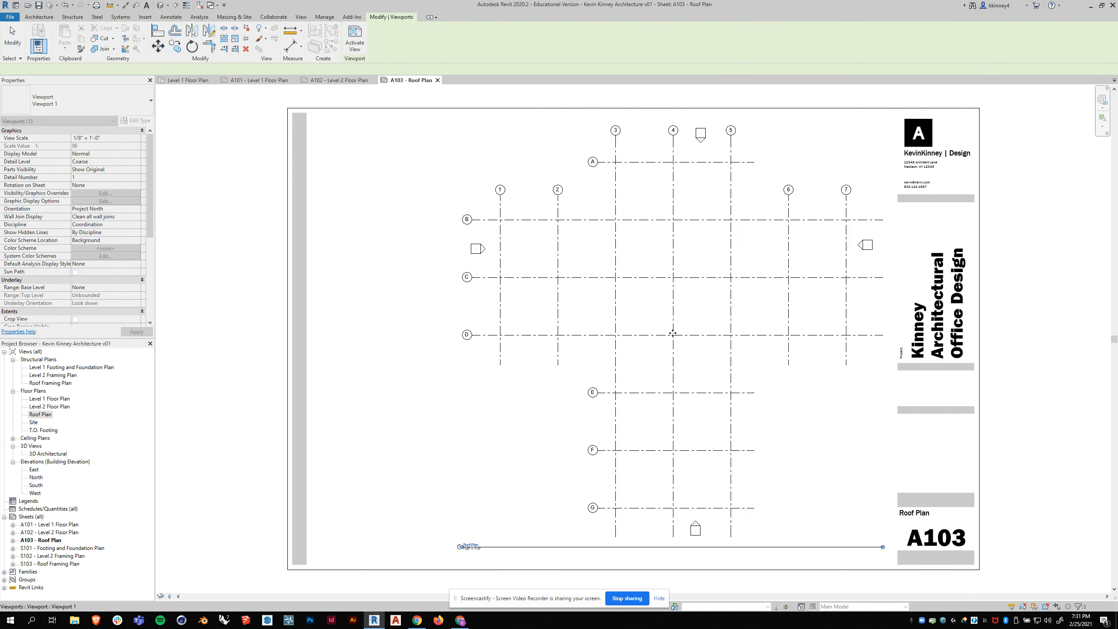
left_click(411, 342)
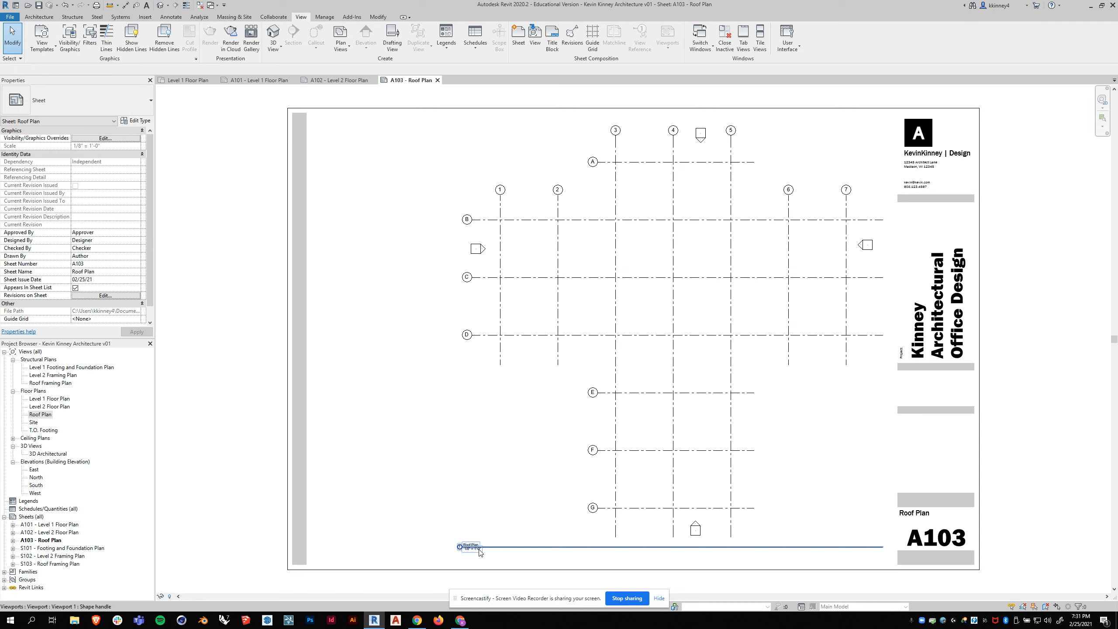
- Adjust the Roof Plan view's title line so it starts below grid 1 and ends below grid 7
left_click(500, 549)
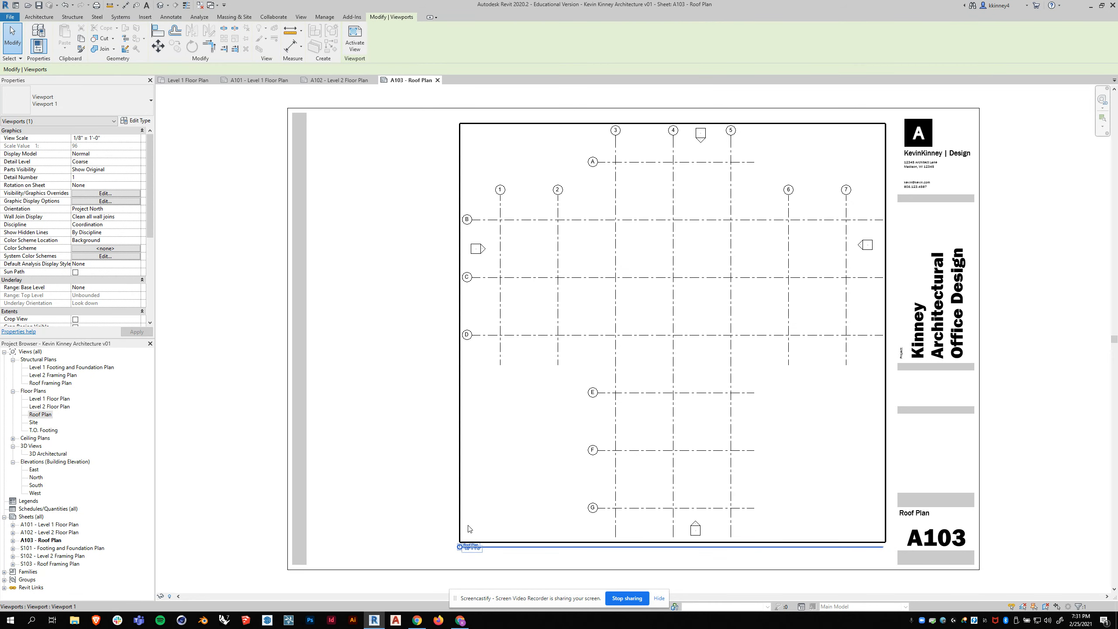
left_click_drag(460, 547, 526, 546)
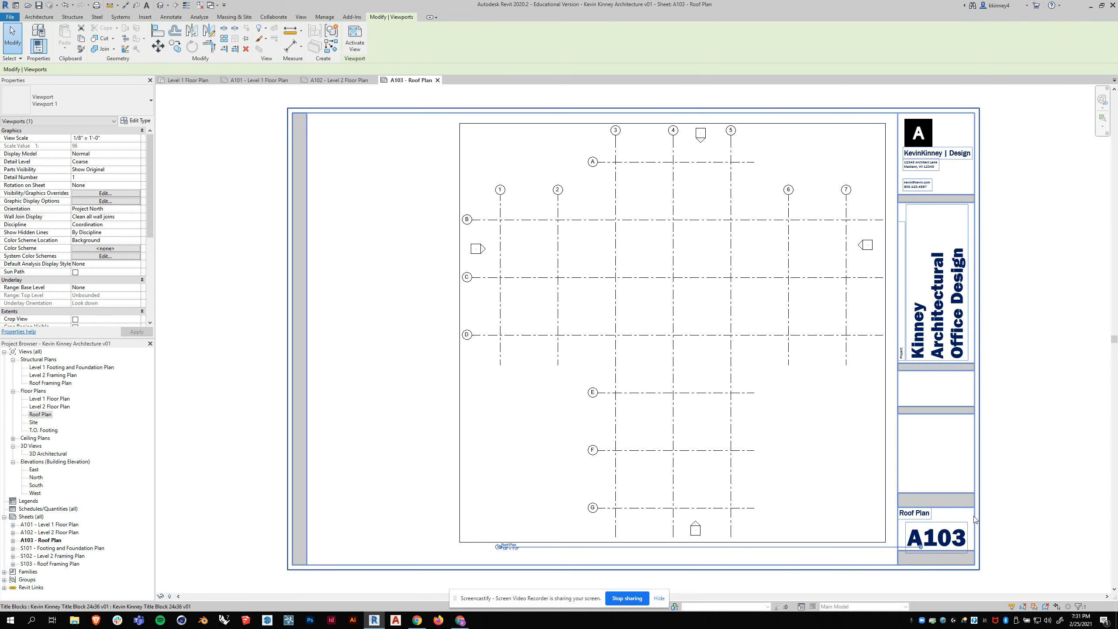
left_click_drag(920, 548, 847, 344)
left_click(347, 240)
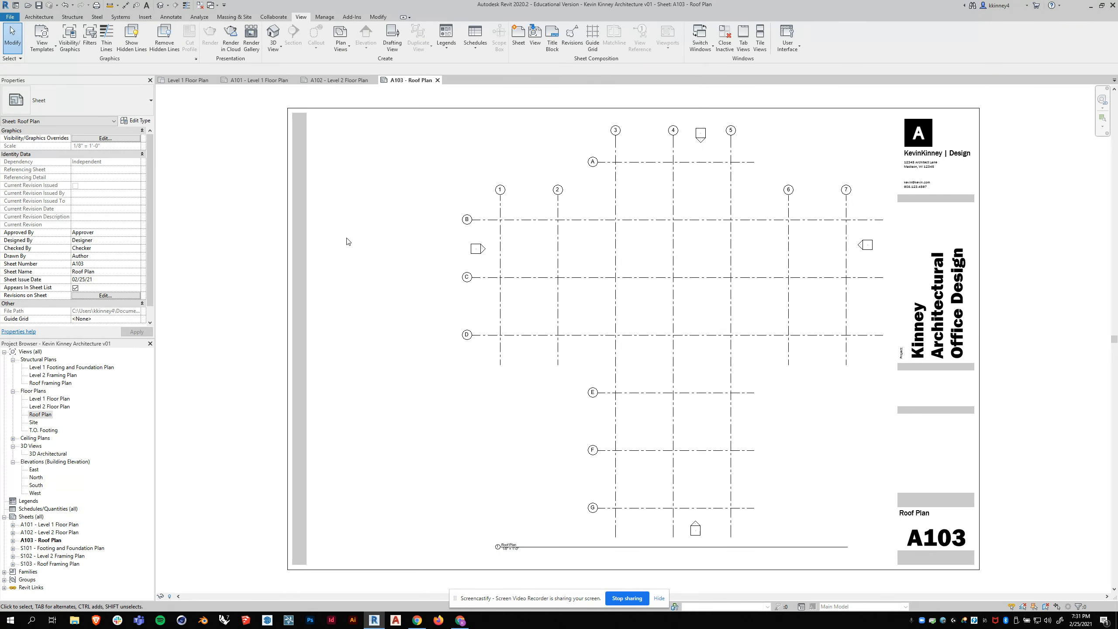
- Review the Level 1 Floor Plan view and sheets A101 through A103 and S101 through S103 one after another
double_click(49, 399)
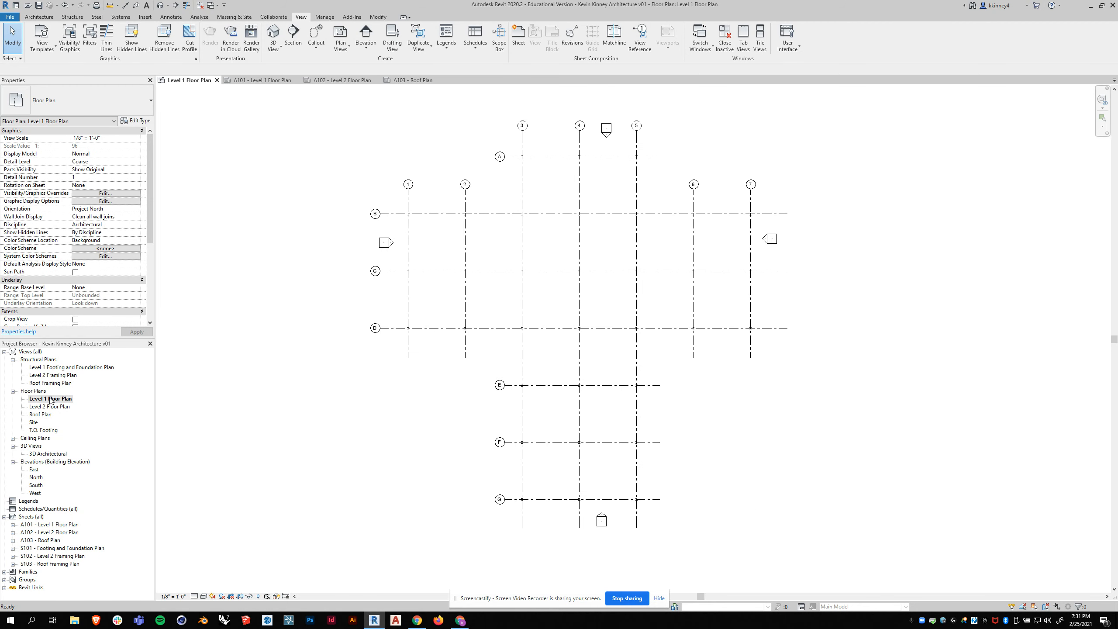
double_click(41, 525)
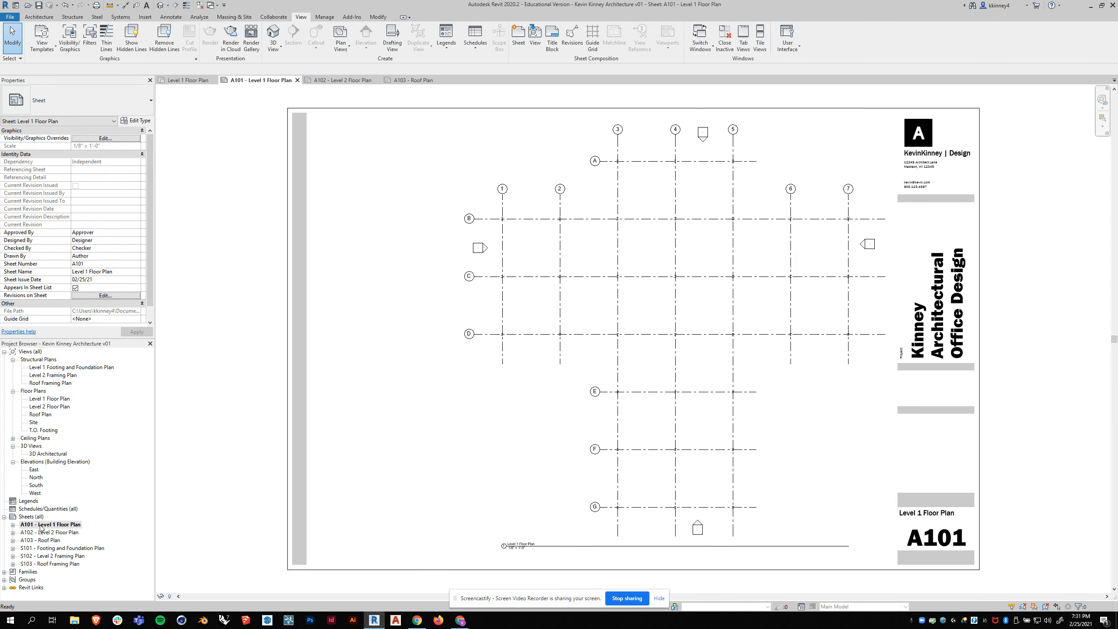
double_click(56, 533)
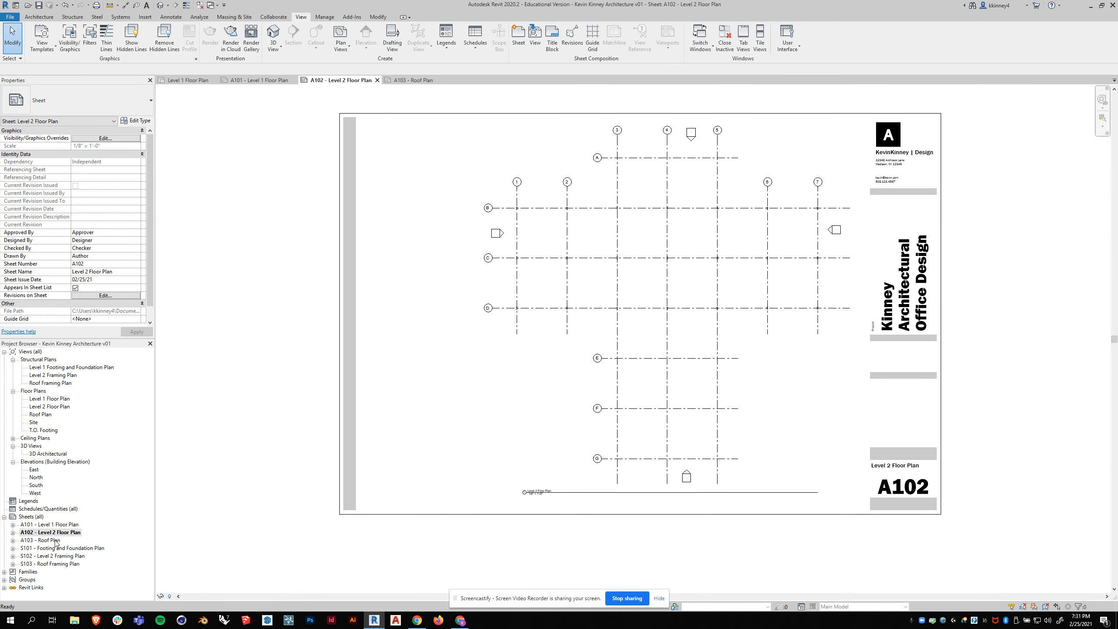
double_click(54, 541)
double_click(53, 549)
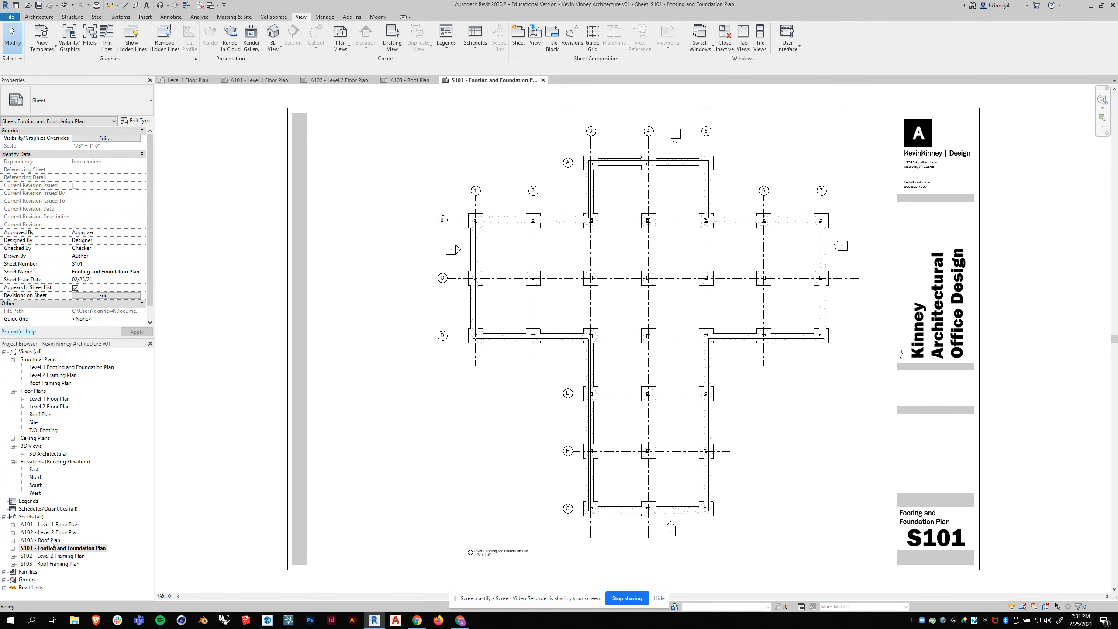
double_click(52, 556)
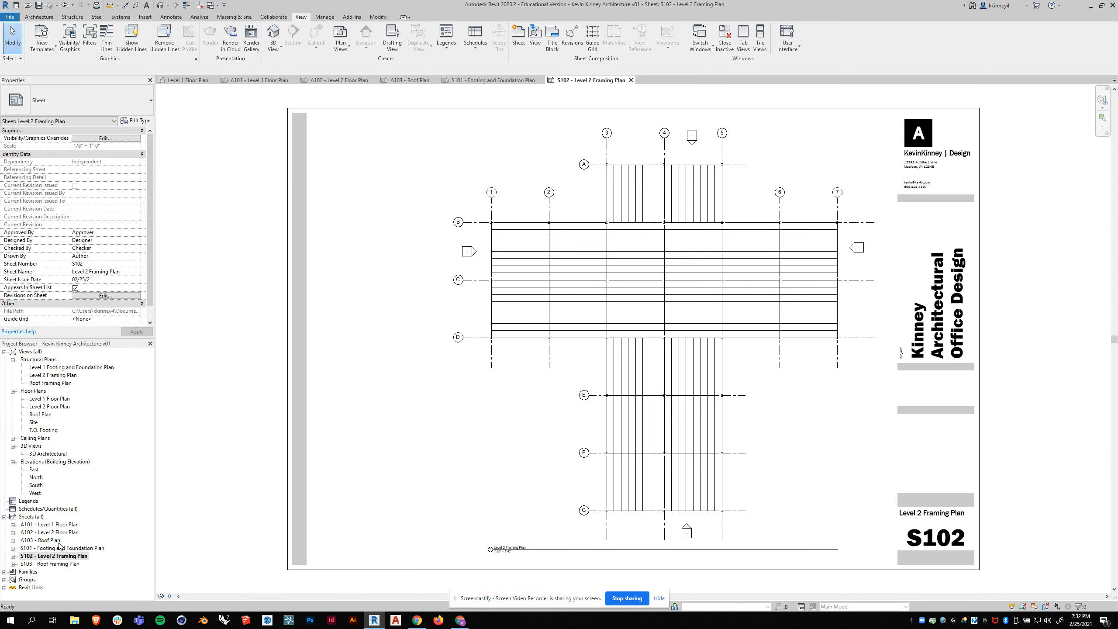
double_click(48, 565)
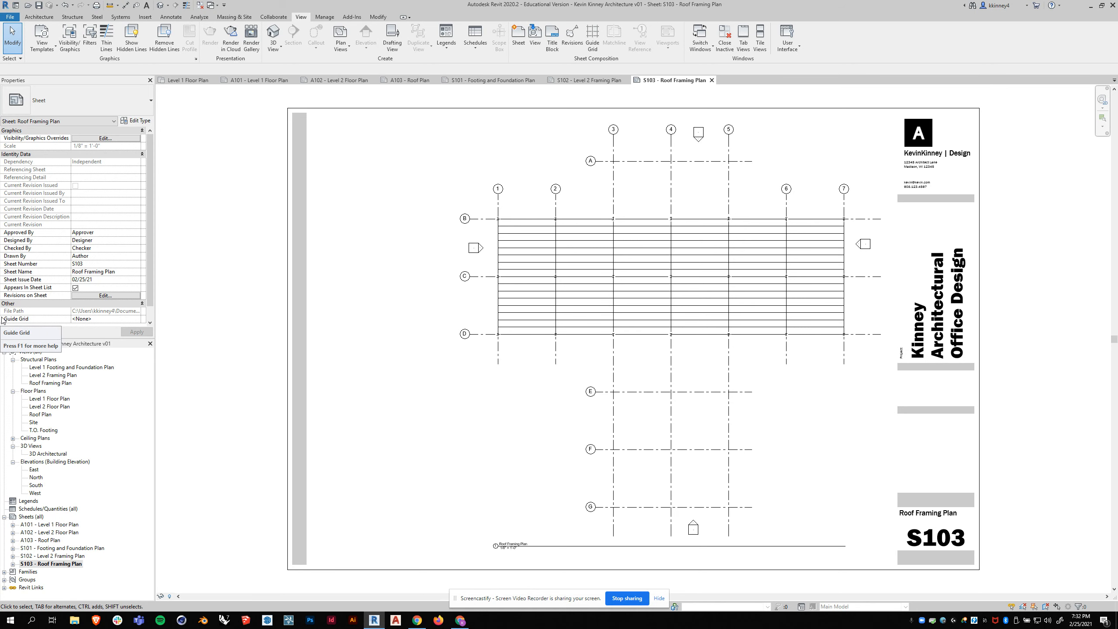
- Close every view except Level 1 Floor Plan and open the 3D Architectural view alongside it
double_click(34, 399)
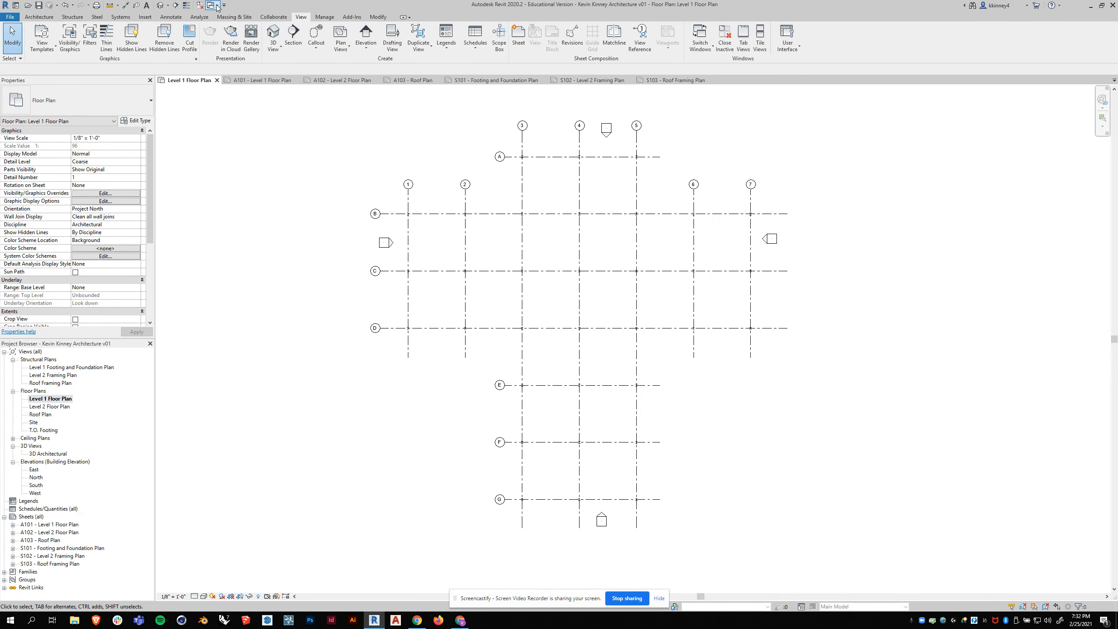
left_click(200, 5)
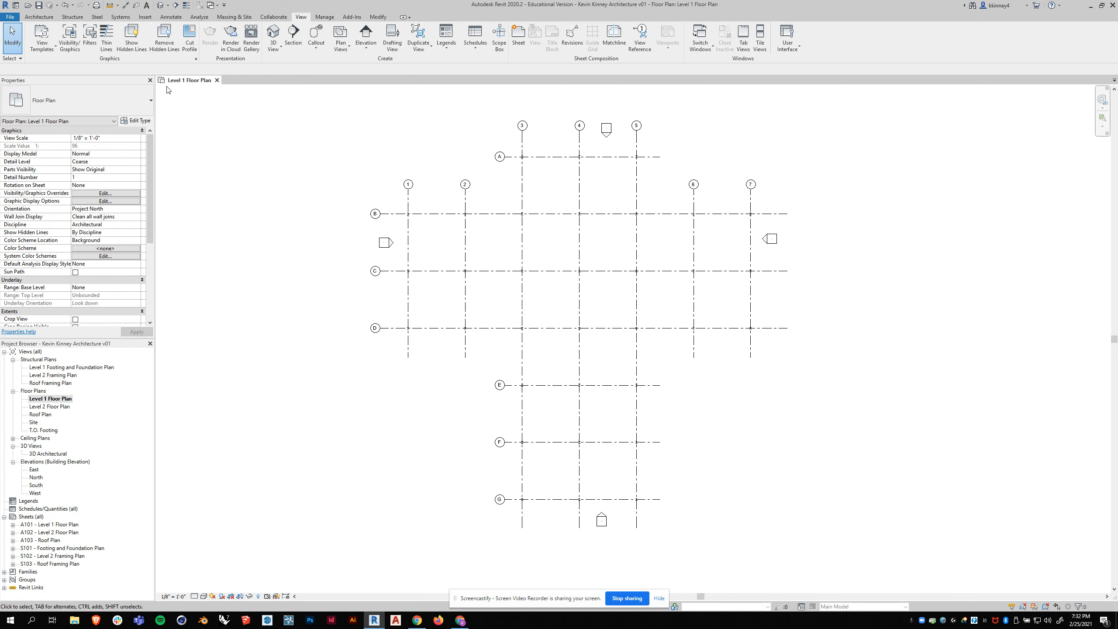
double_click(45, 453)
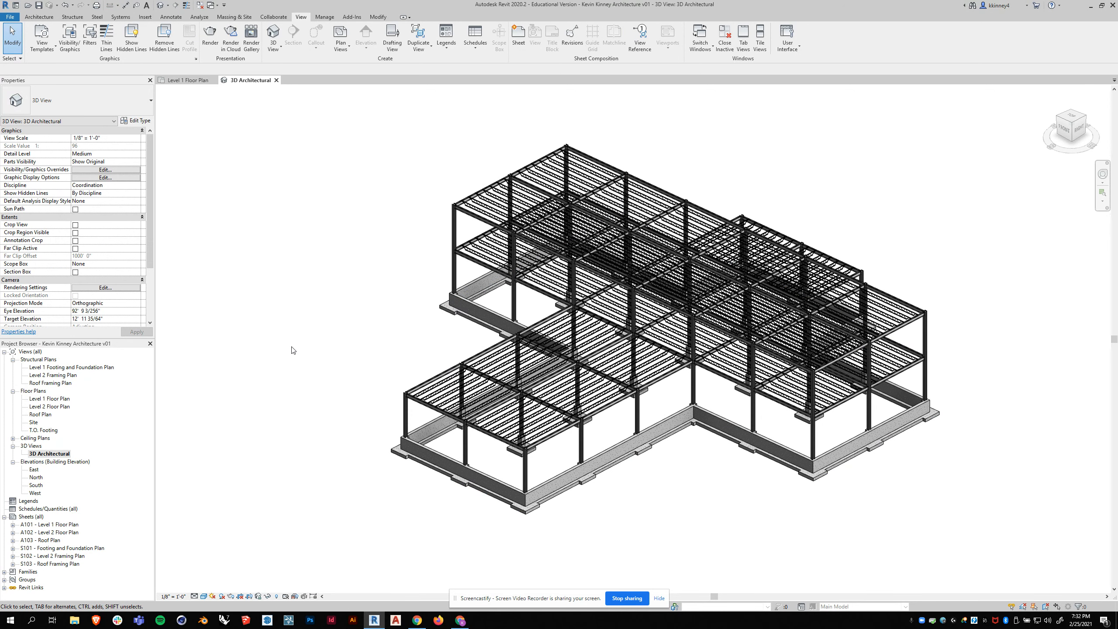
left_click(172, 81)
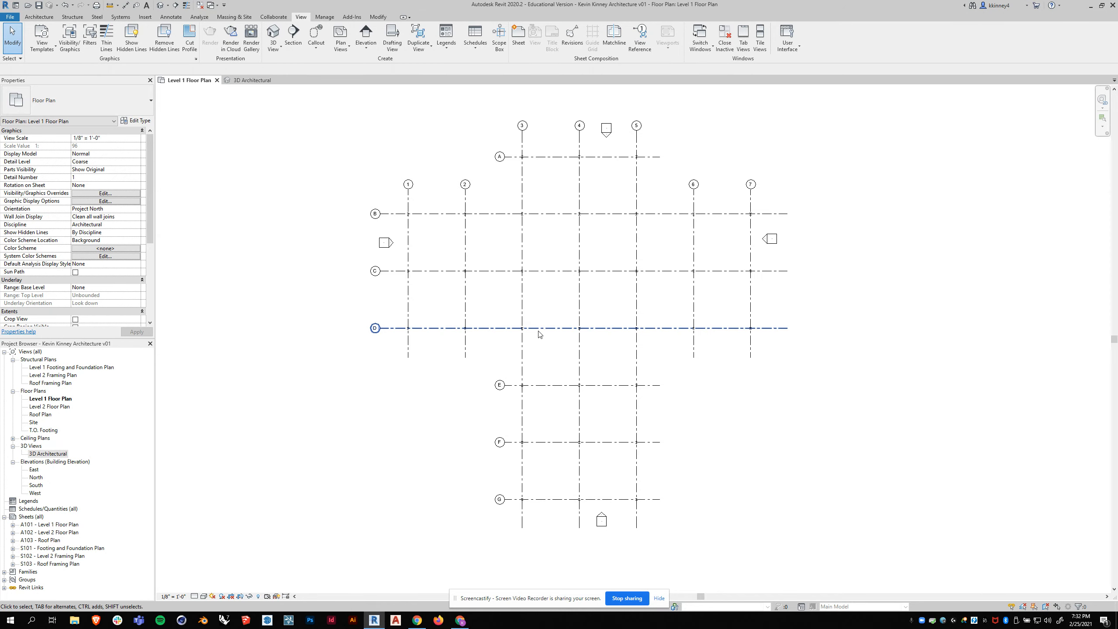
left_click(254, 80)
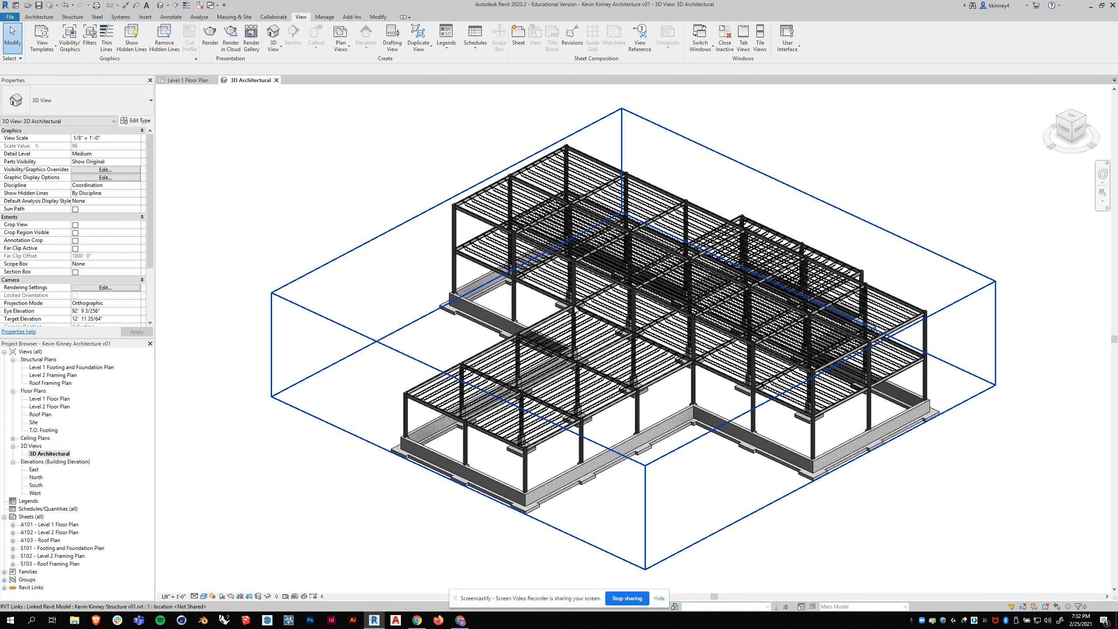
- Examine the linked structural model's framing and foundation from several angles in the 3D Architectural view
middle_click_drag(487, 333, 629, 308, "shift")
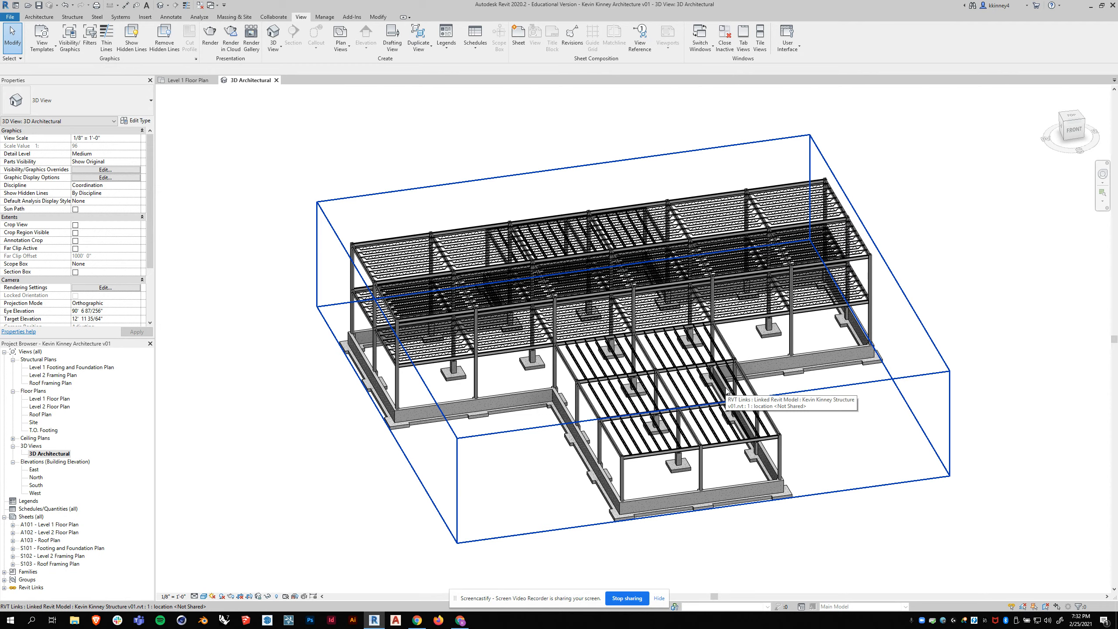
middle_click_drag(267, 343, 368, 352, "shift")
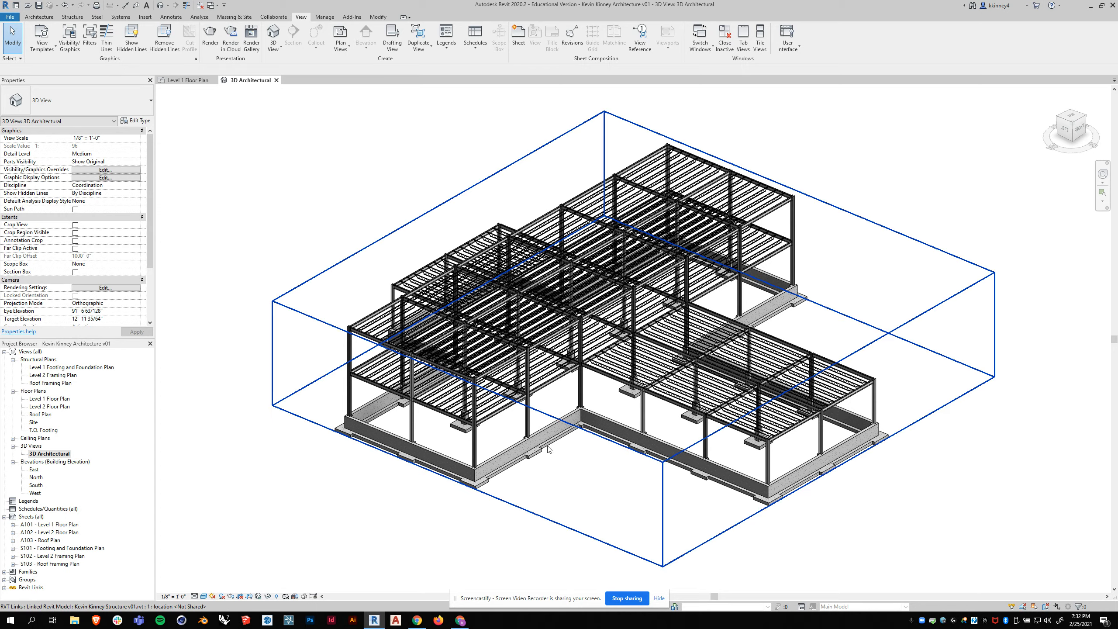
scroll(494, 456, "up", 5)
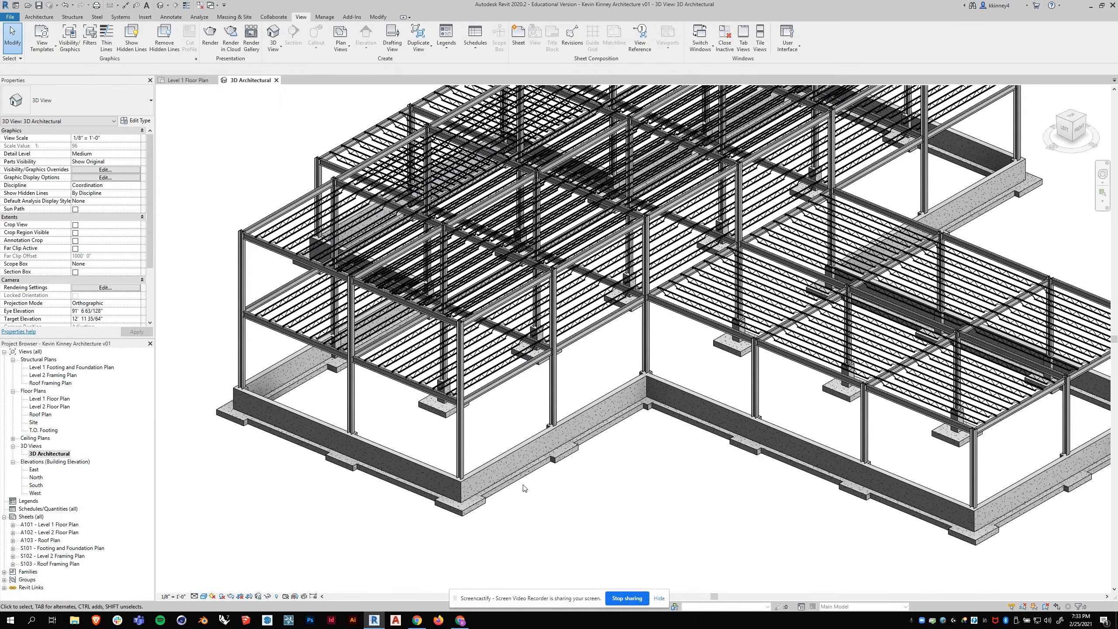
scroll(383, 291, "down", 1)
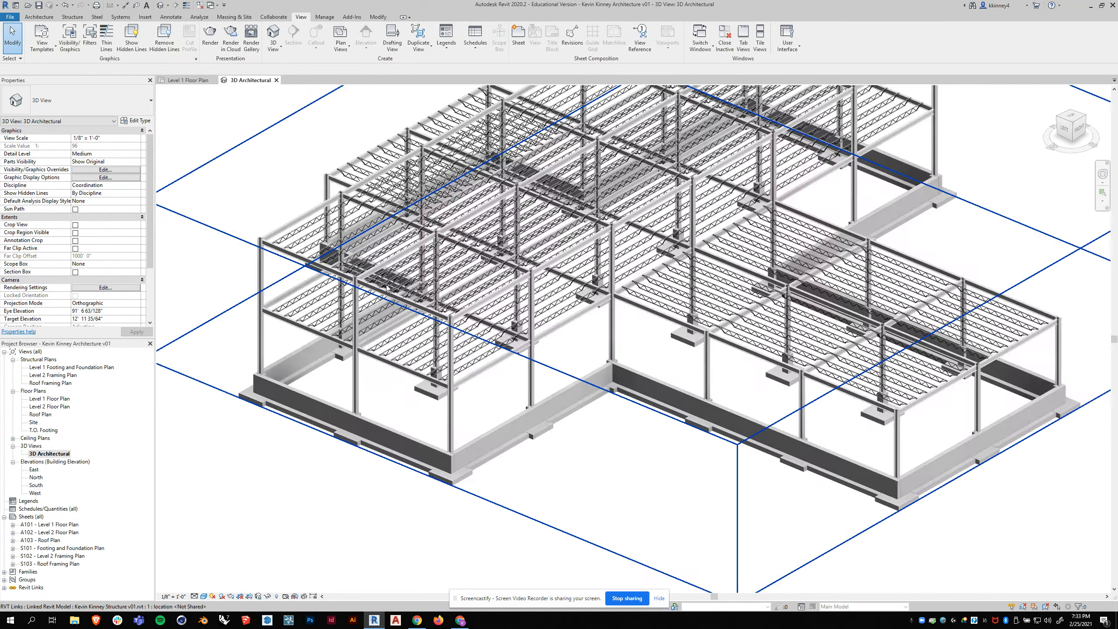
scroll(548, 385, "down", 2)
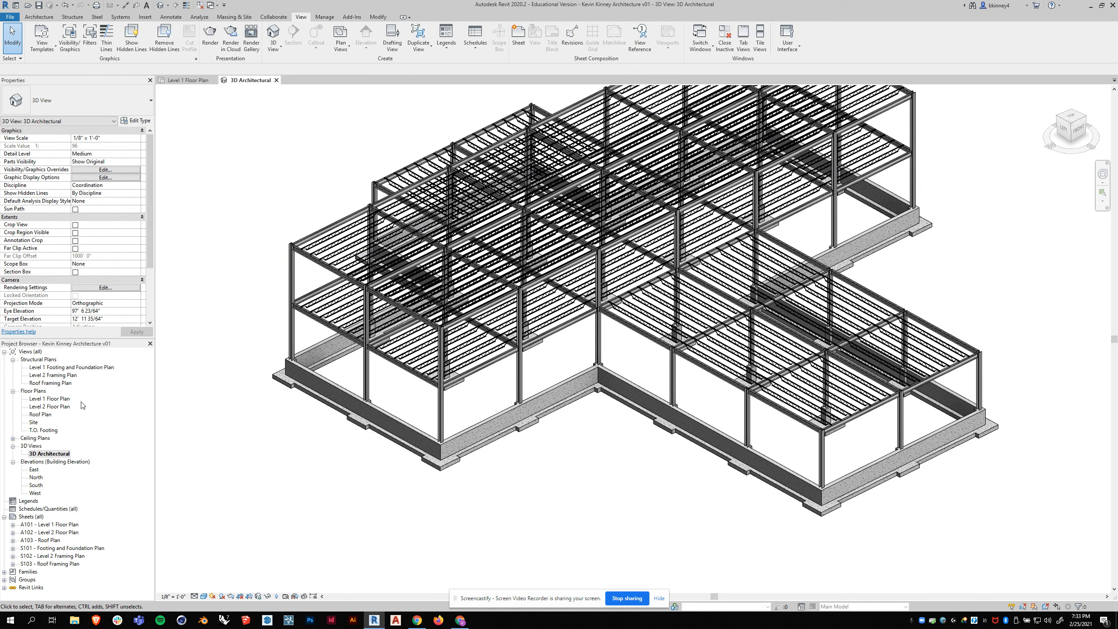
- On Level 1 Floor Plan, draw three connected Generic - 8" walls up to Level 2, wrapping the wing outside grids 3, G and 5
left_click(188, 80)
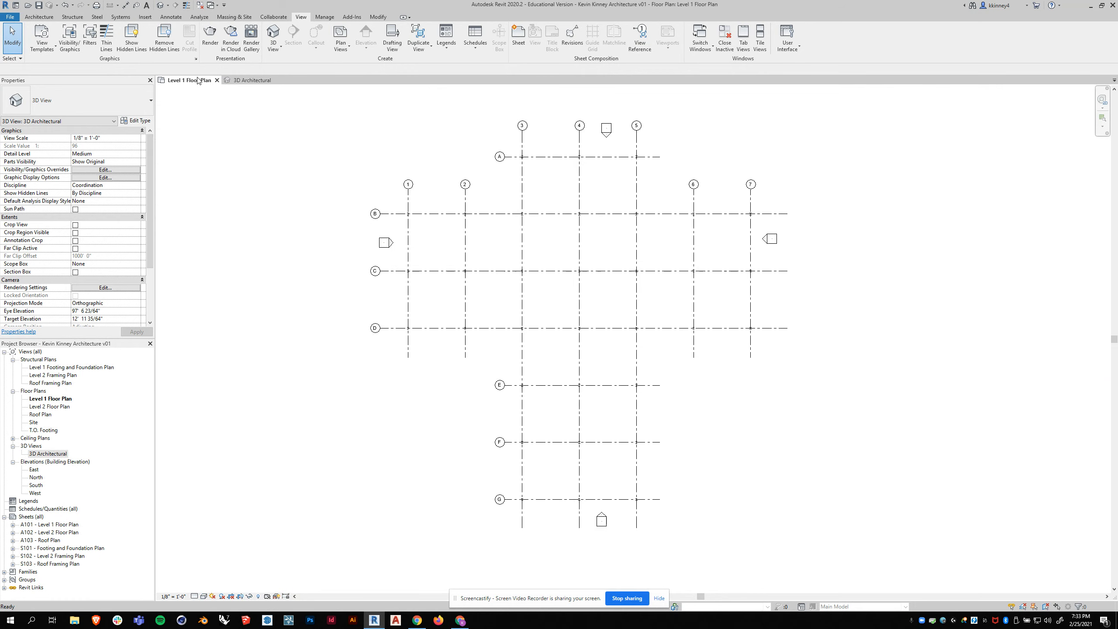
left_click(38, 17)
left_click(36, 34)
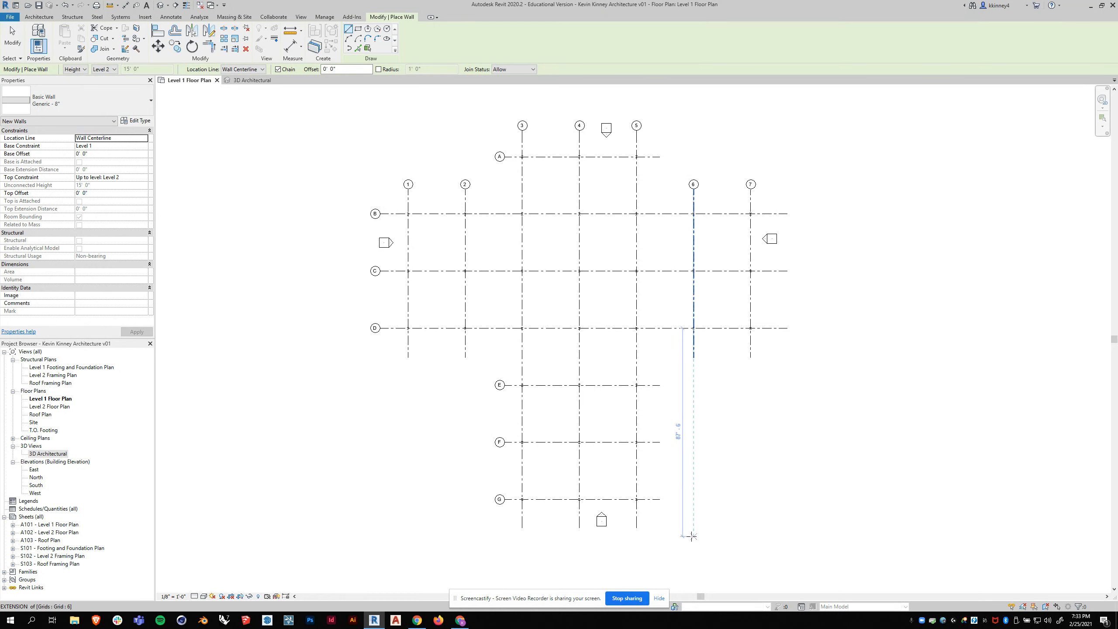
scroll(695, 540, "up", 2)
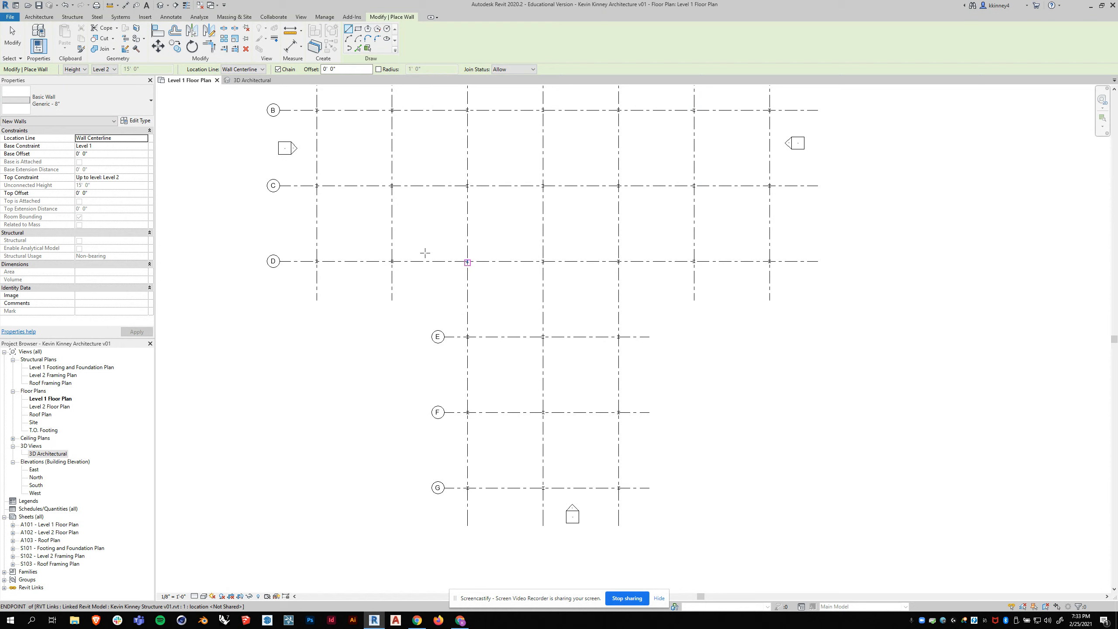
left_click(454, 279)
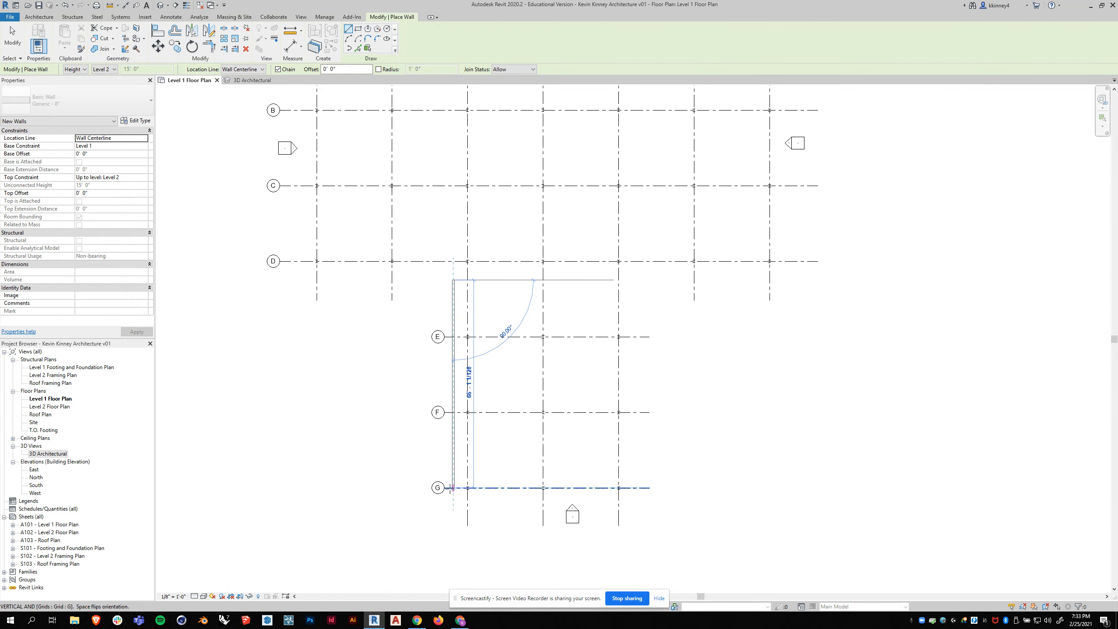
left_click(453, 502)
left_click(640, 501)
left_click(640, 286)
key("Escape")
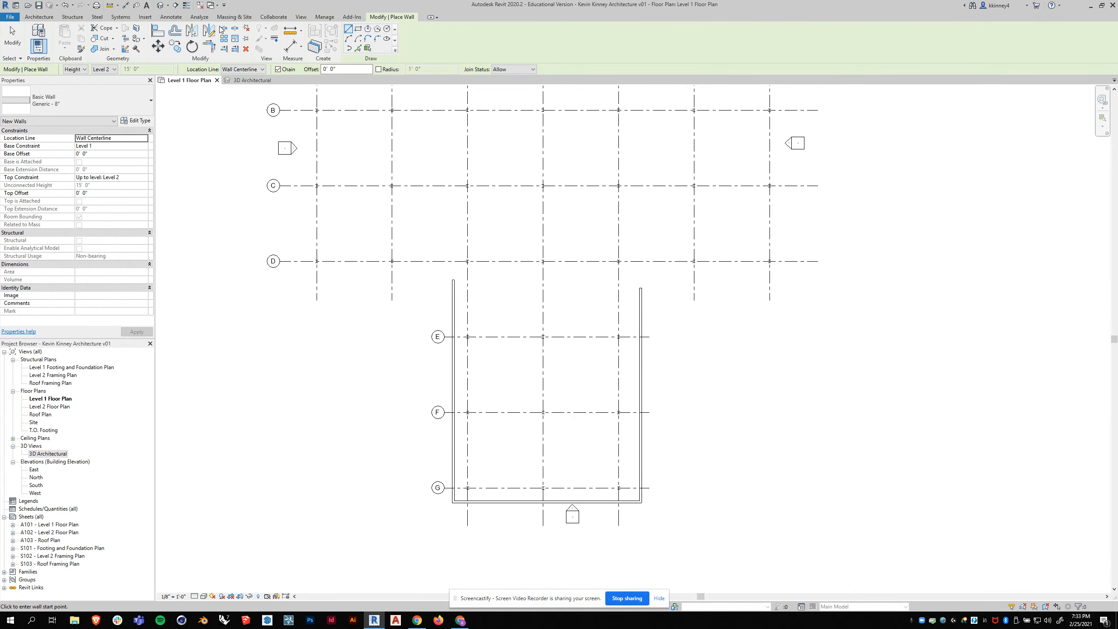
- Inspect the new walls against the structural frame in the 3D Architectural view
left_click(252, 80)
middle_click_drag(533, 264, 519, 299, "shift")
middle_click_drag(627, 310, 631, 315, "shift")
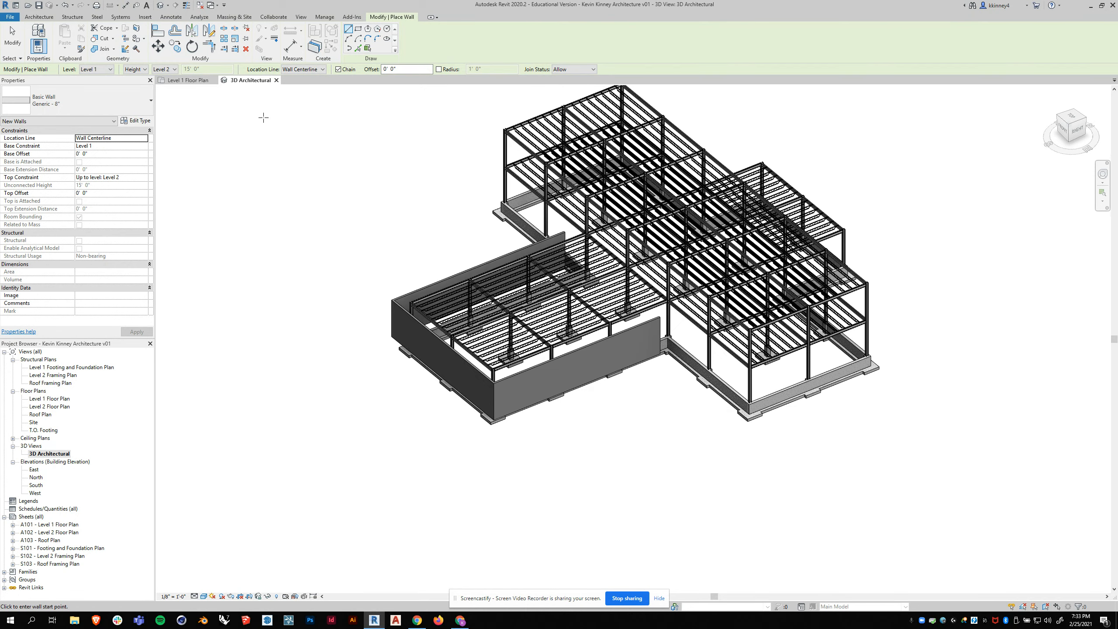
- Select the chain of three walls in Level 1 Floor Plan and review their base and top constraints
left_click(182, 79)
key("Escape")
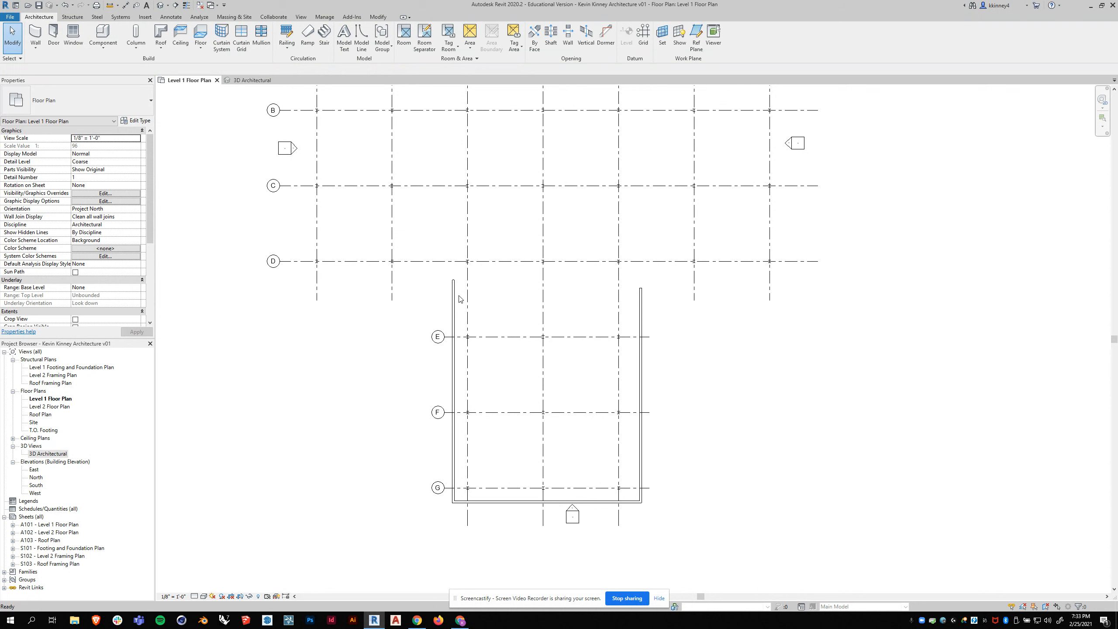
key("Tab")
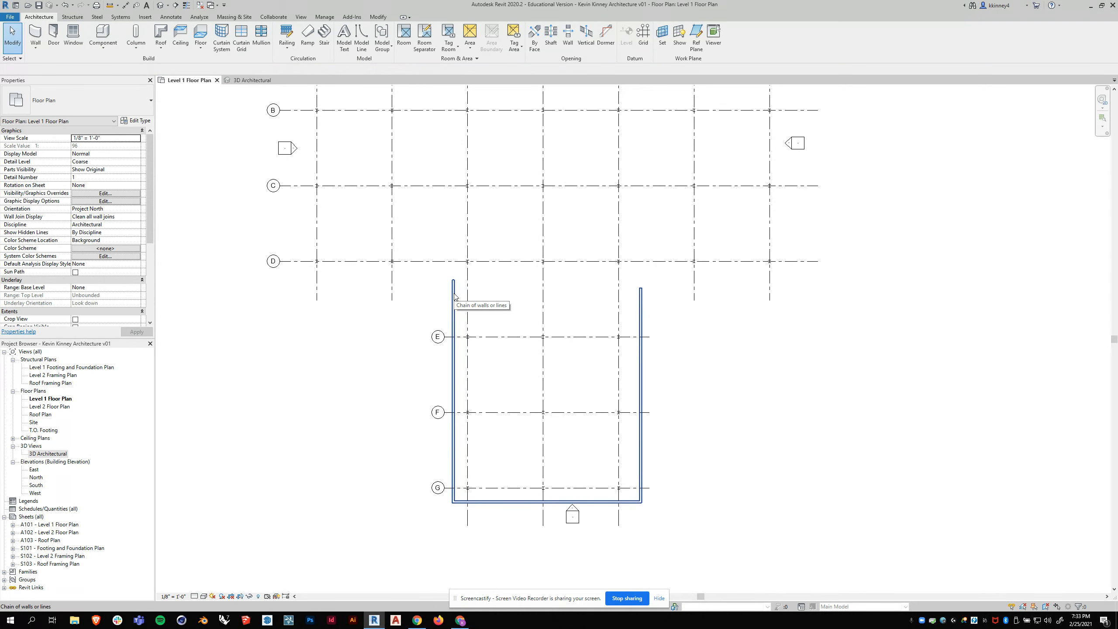
left_click(454, 297)
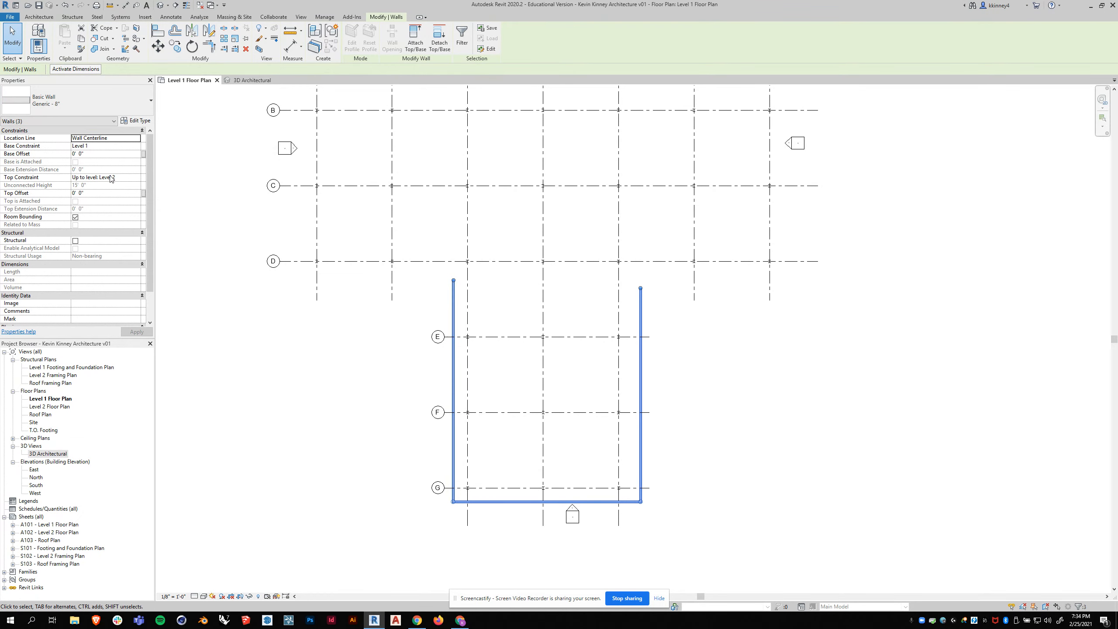
scroll(593, 347, "up", 1)
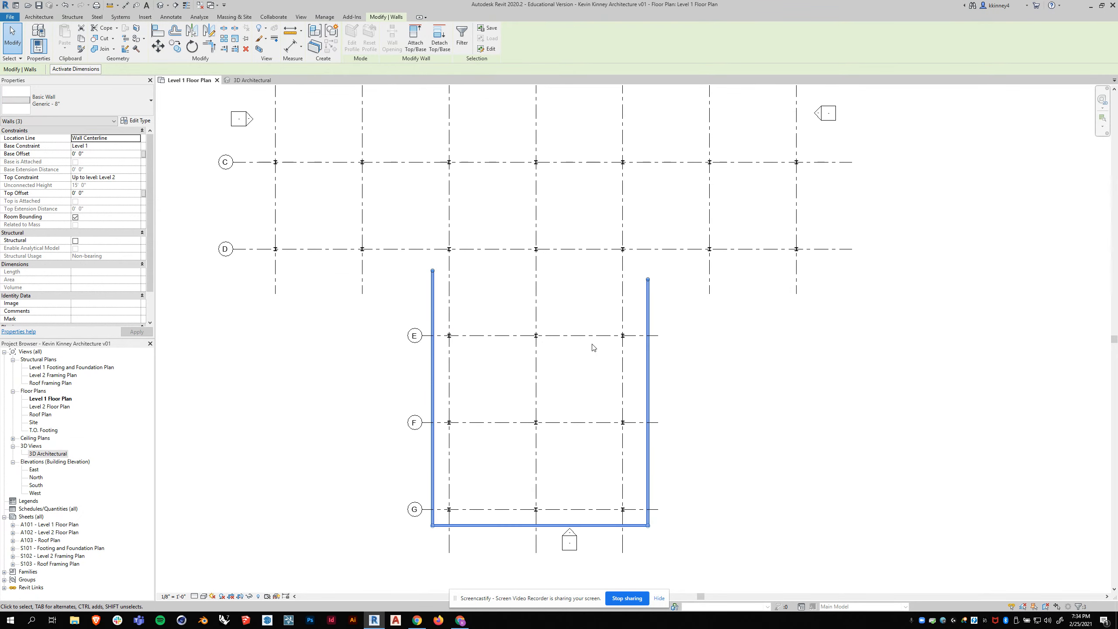
scroll(462, 309, "up", 1)
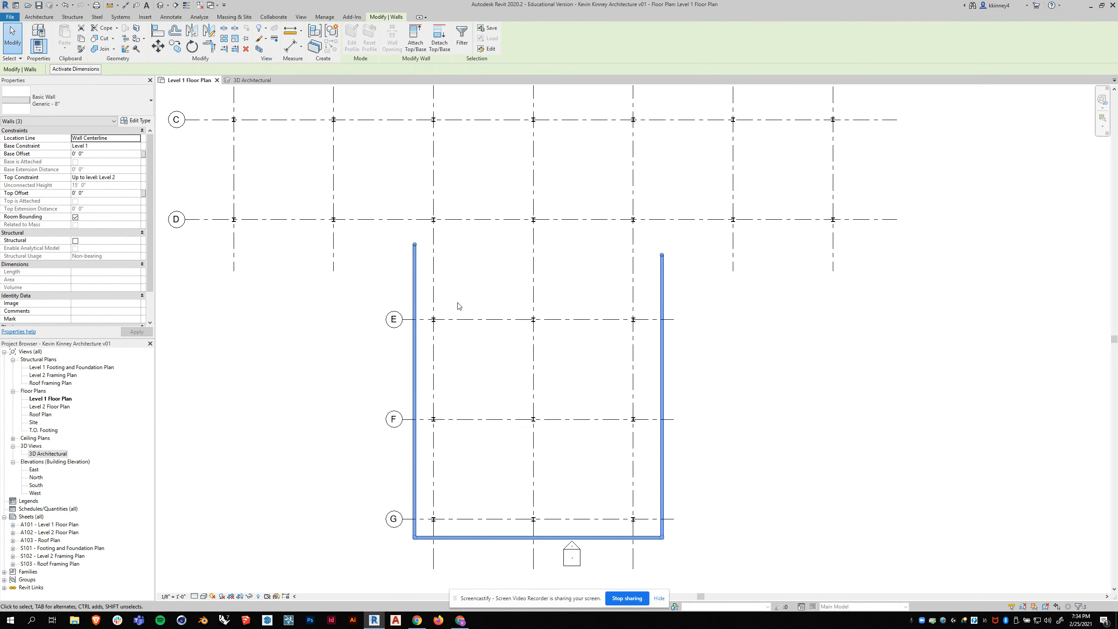
left_click(320, 286)
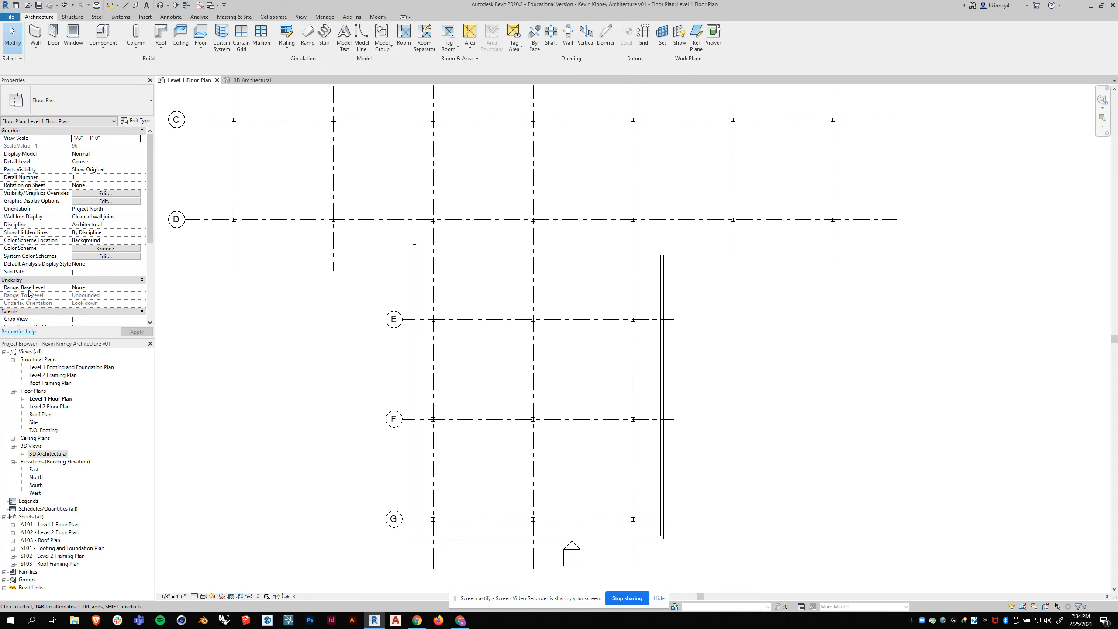
- Set the Level 1 Floor Plan's view depth offset to -5' 0" in its view range
scroll(60, 224, "down", 2)
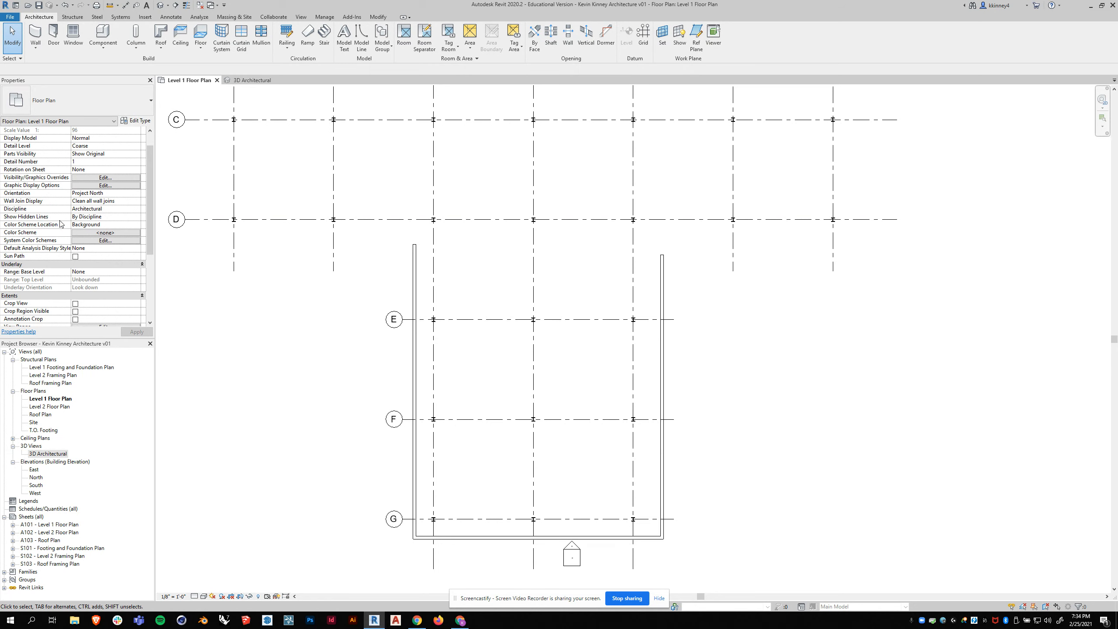
scroll(61, 225, "down", 3)
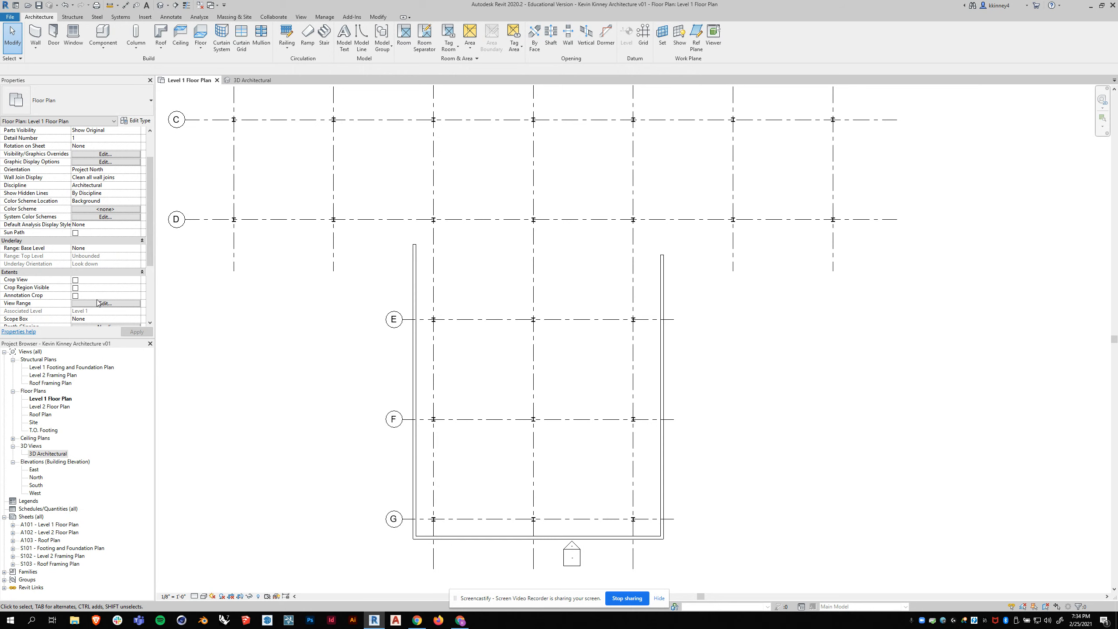
left_click(88, 304)
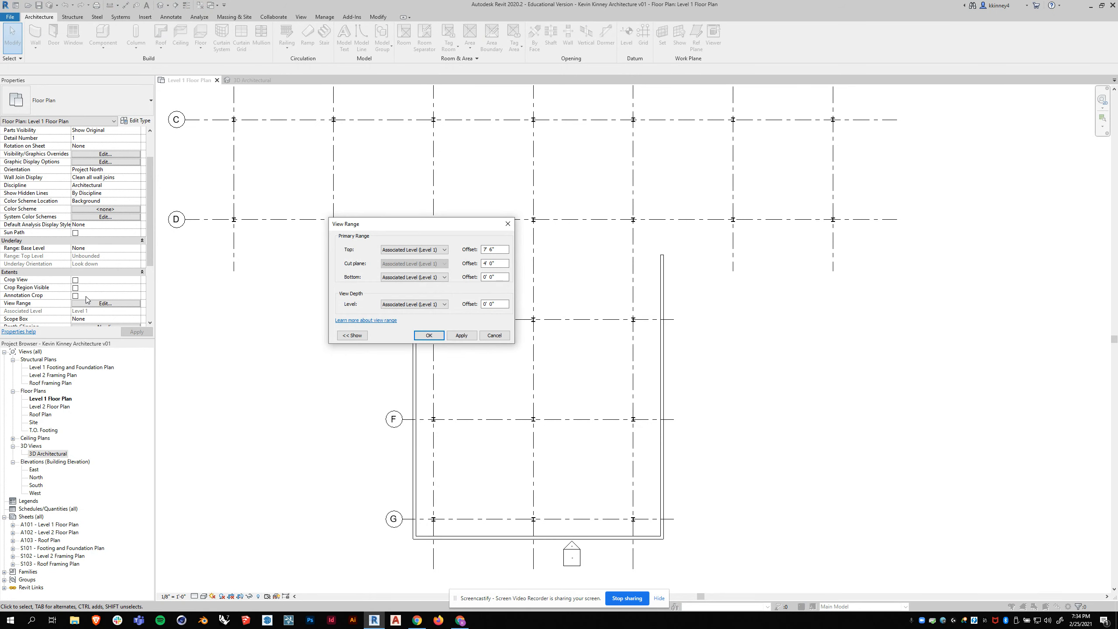
left_click(356, 336)
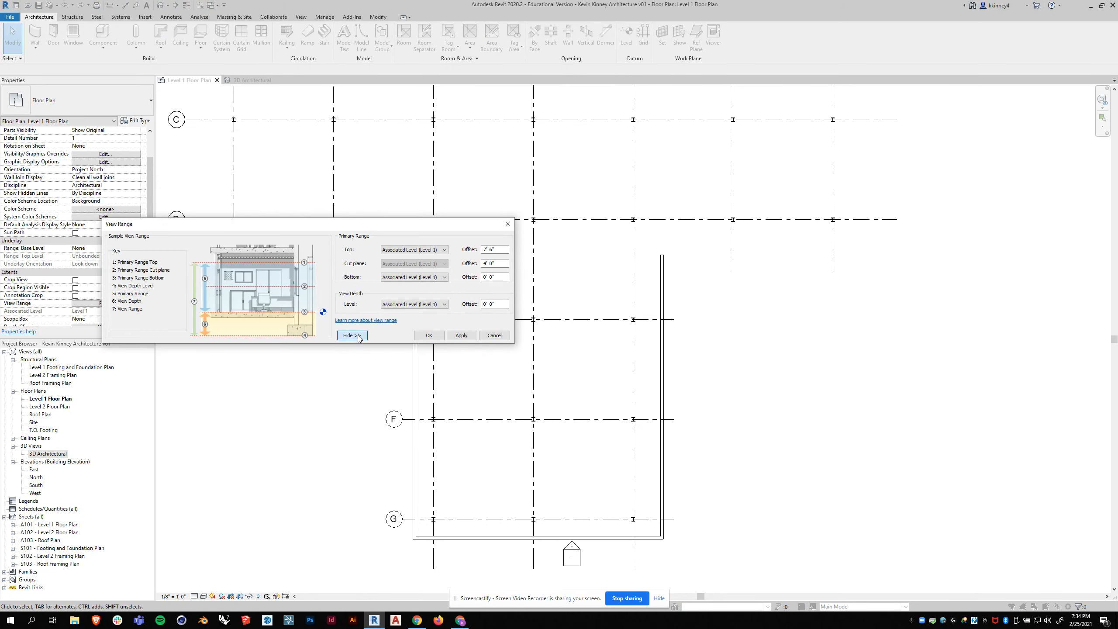
left_click_drag(347, 227, 376, 199)
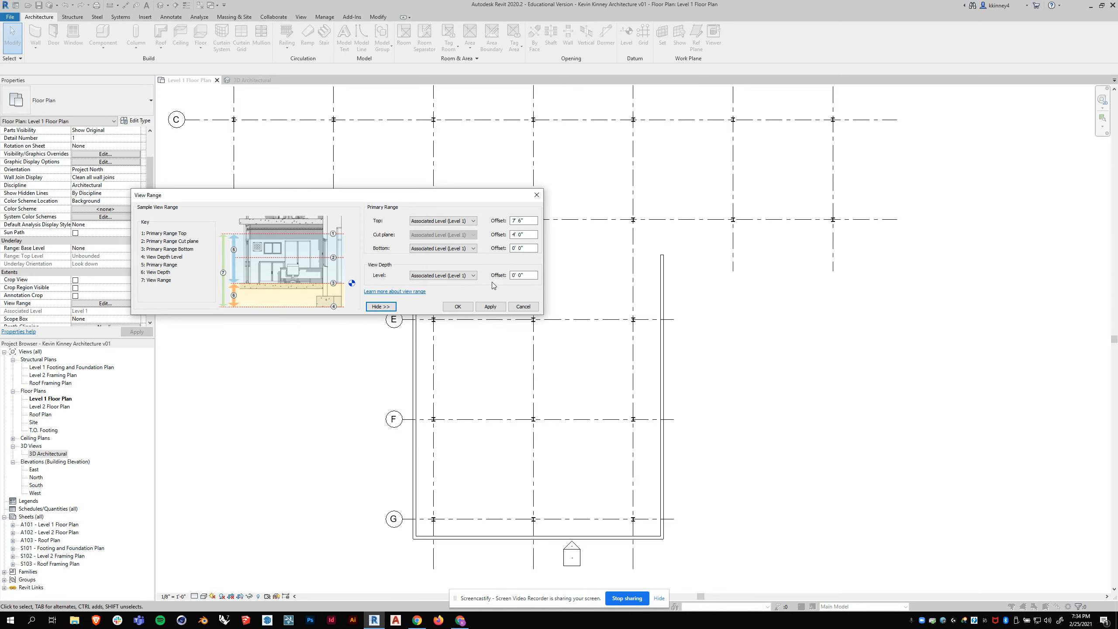
left_click_drag(527, 276, 510, 276)
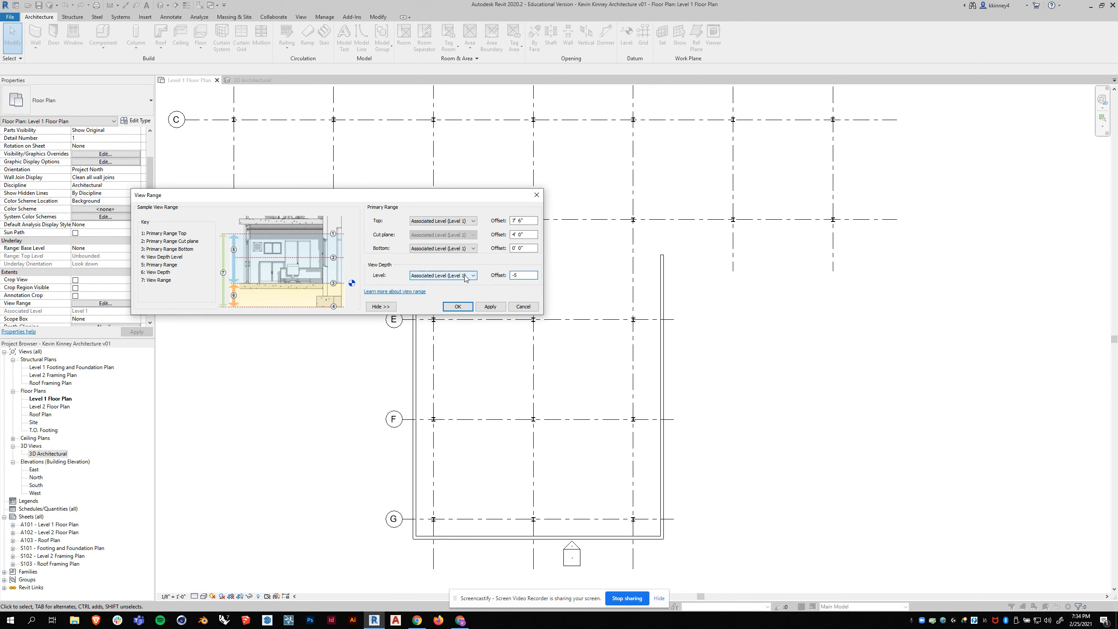
left_click(487, 306)
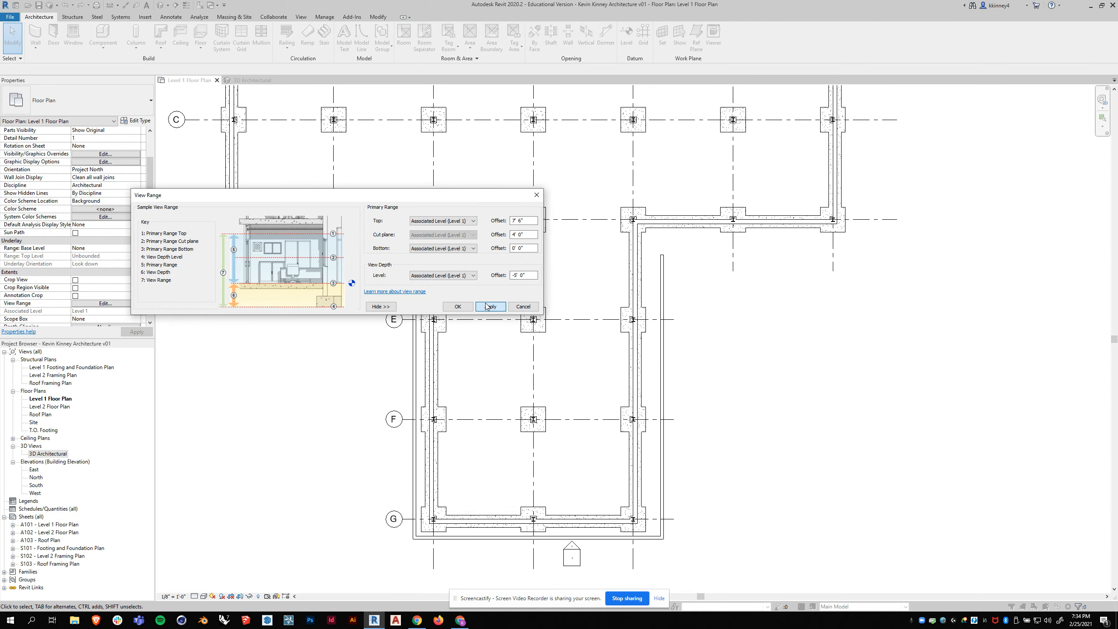
left_click(444, 306)
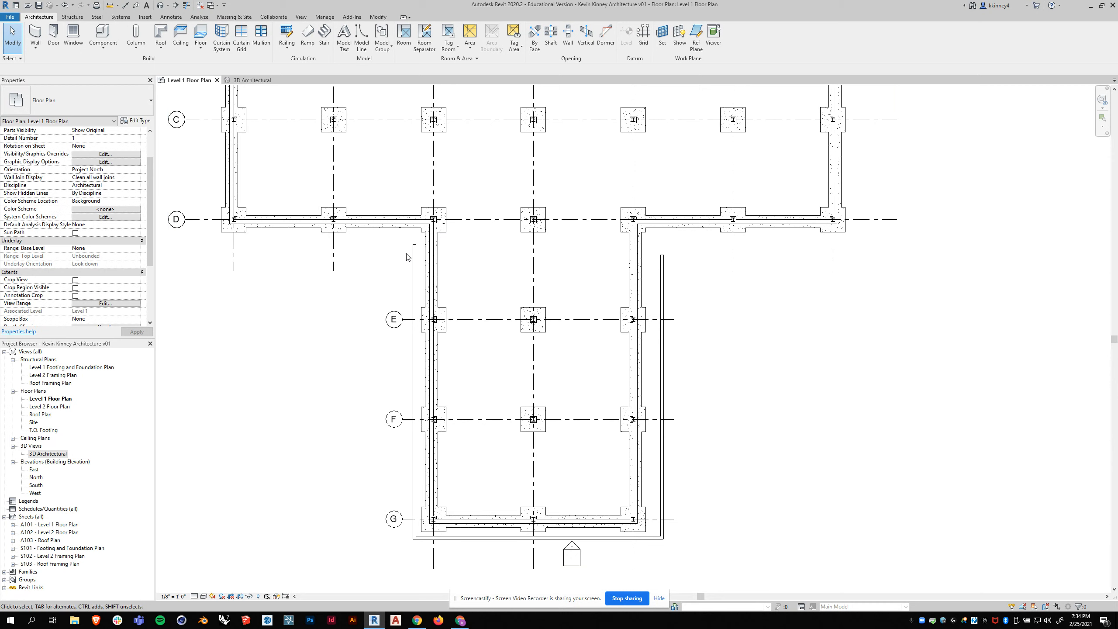
- Align the inner face of the wing's west wall to grid 3 on the Level 1 Floor Plan
scroll(440, 251, "up", 3)
scroll(488, 285, "up", 1)
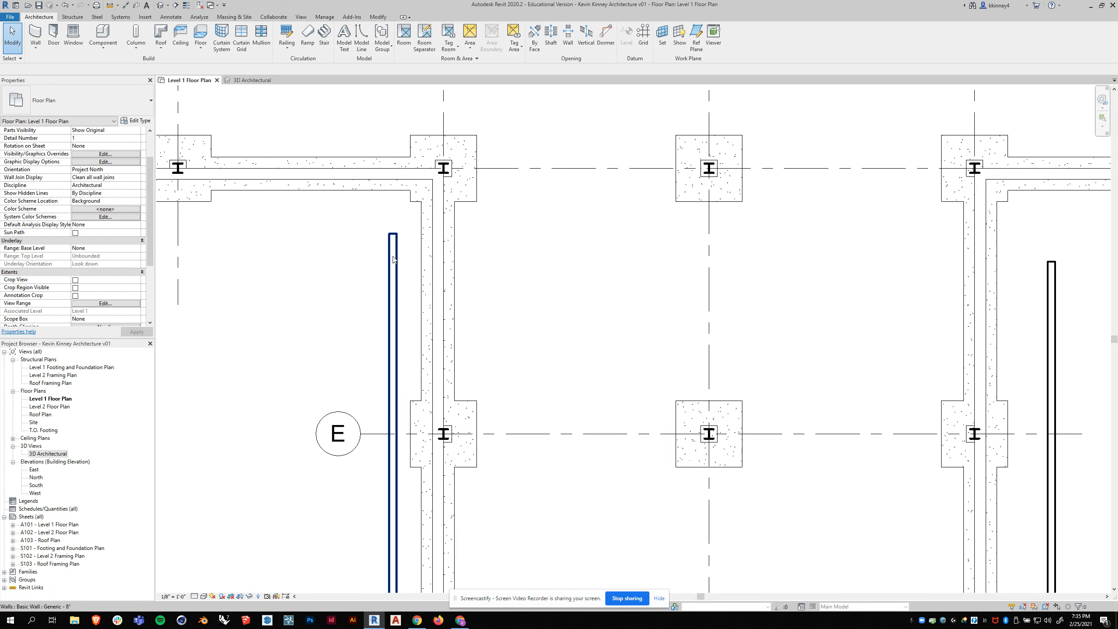
scroll(430, 507, "up", 2)
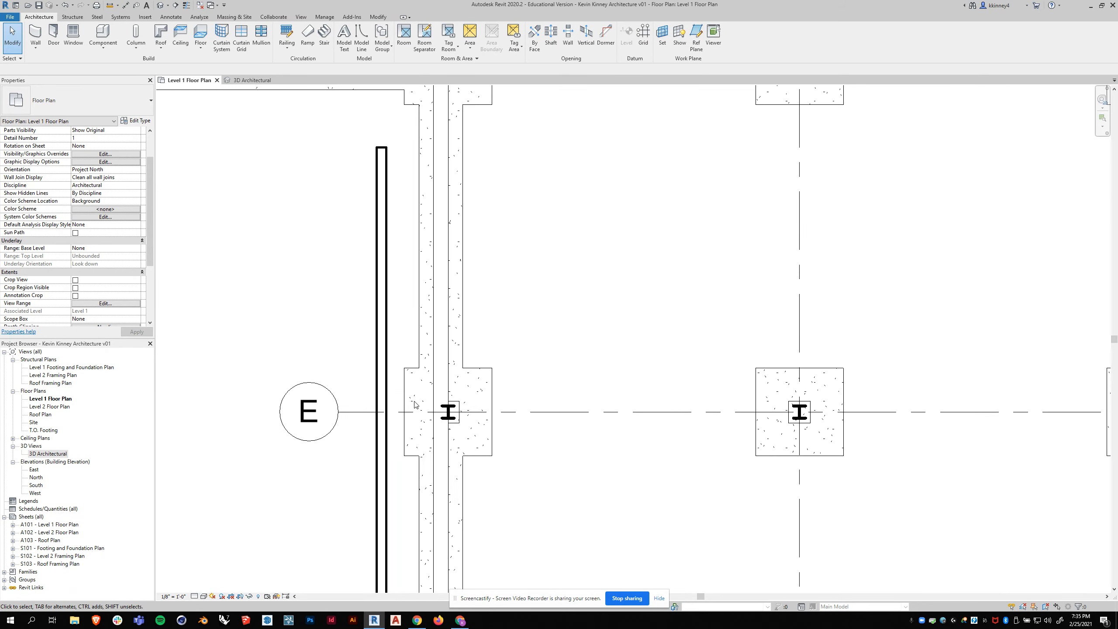
scroll(415, 405, "up", 1)
scroll(462, 427, "up", 1)
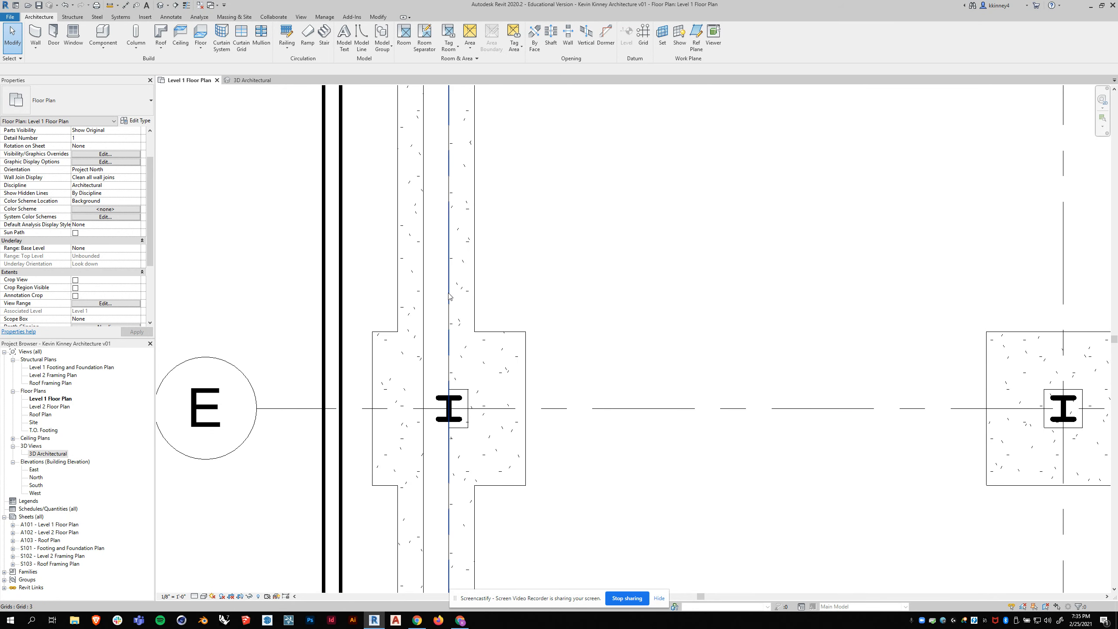
left_click(378, 17)
left_click(165, 31)
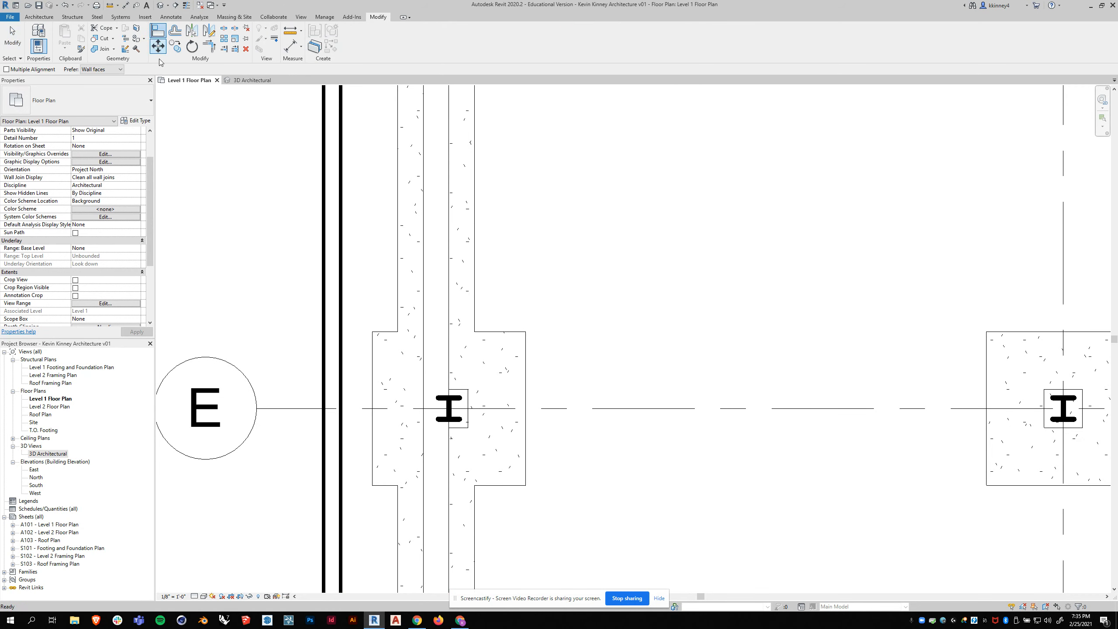
left_click(449, 364)
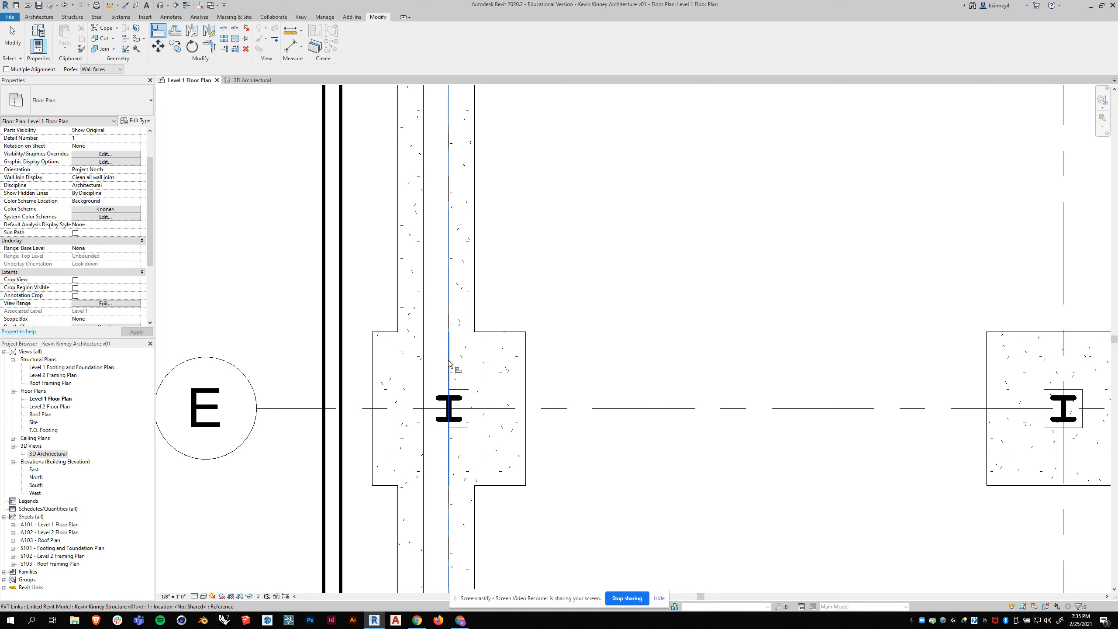
left_click(342, 349)
- Align the inner faces of the wing's south and east walls to grids G and 5
scroll(345, 308, "down", 8)
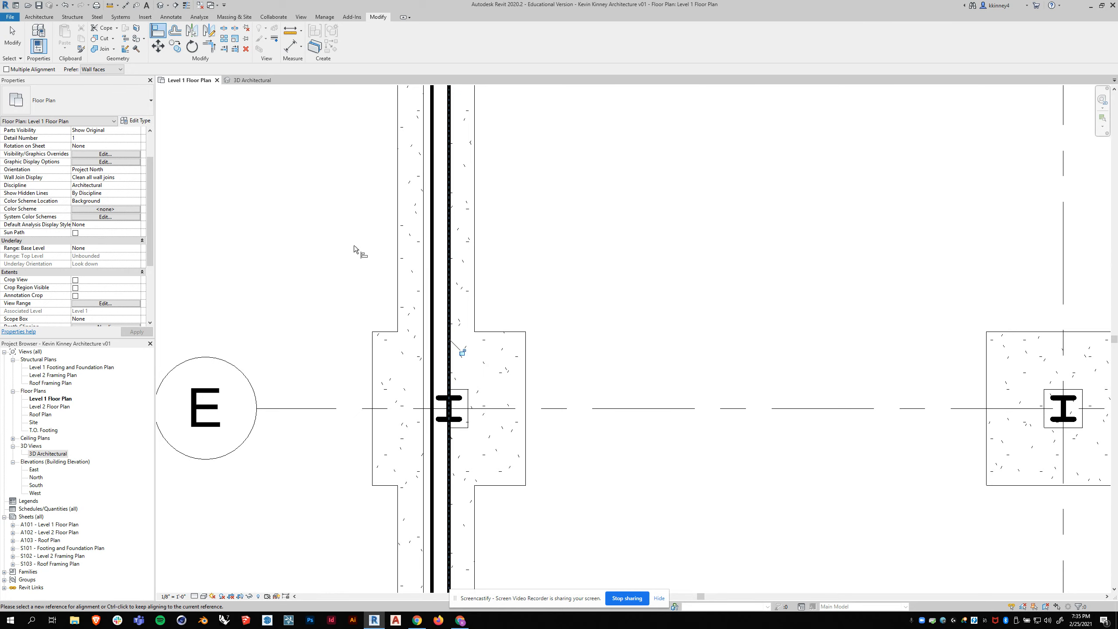
scroll(435, 445, "up", 5)
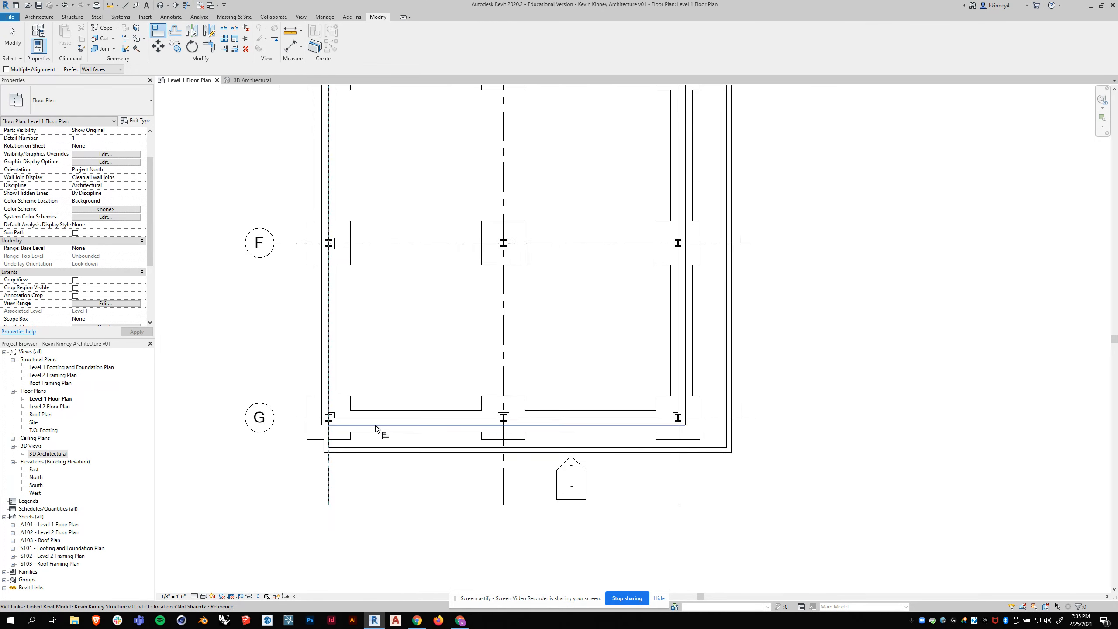
left_click(366, 423)
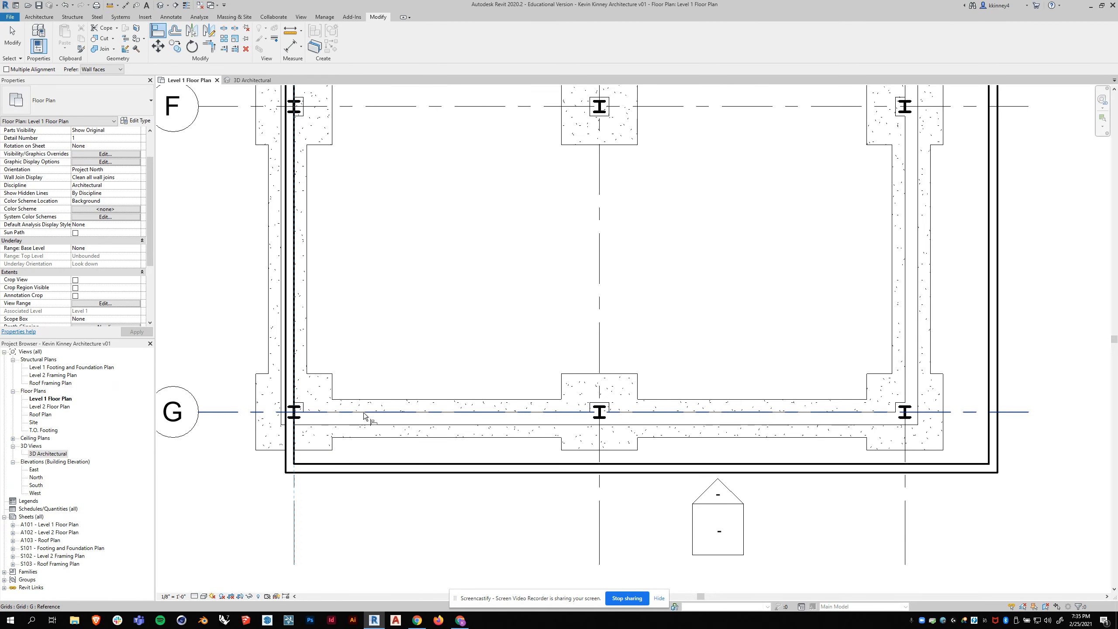
left_click(374, 465)
scroll(342, 401, "down", 5)
left_click(619, 314)
scroll(620, 314, "up", 3)
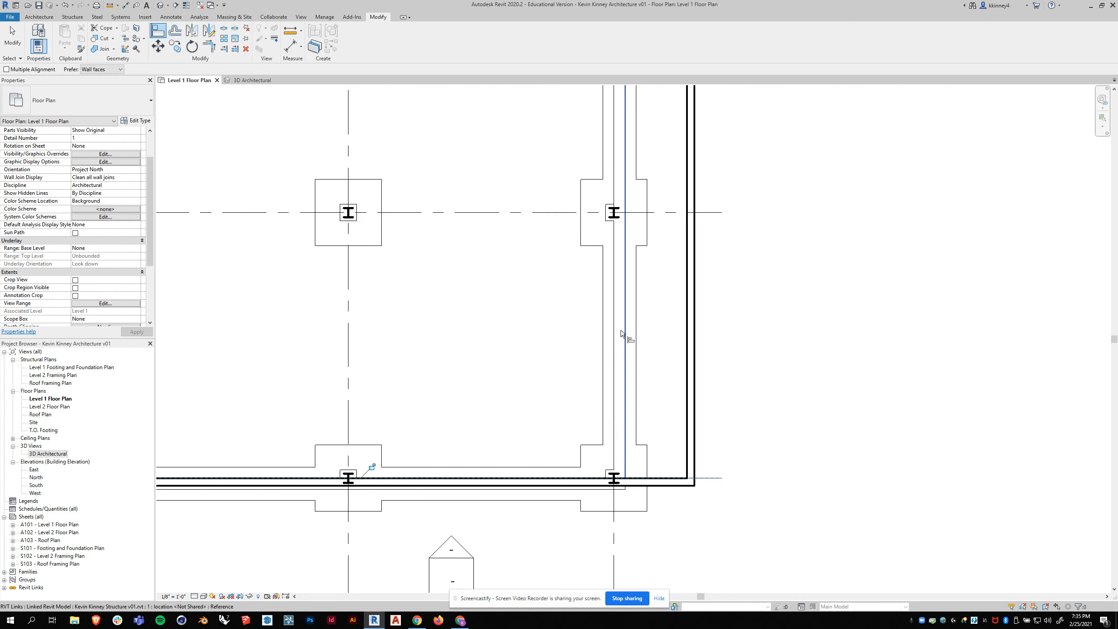
left_click(688, 314)
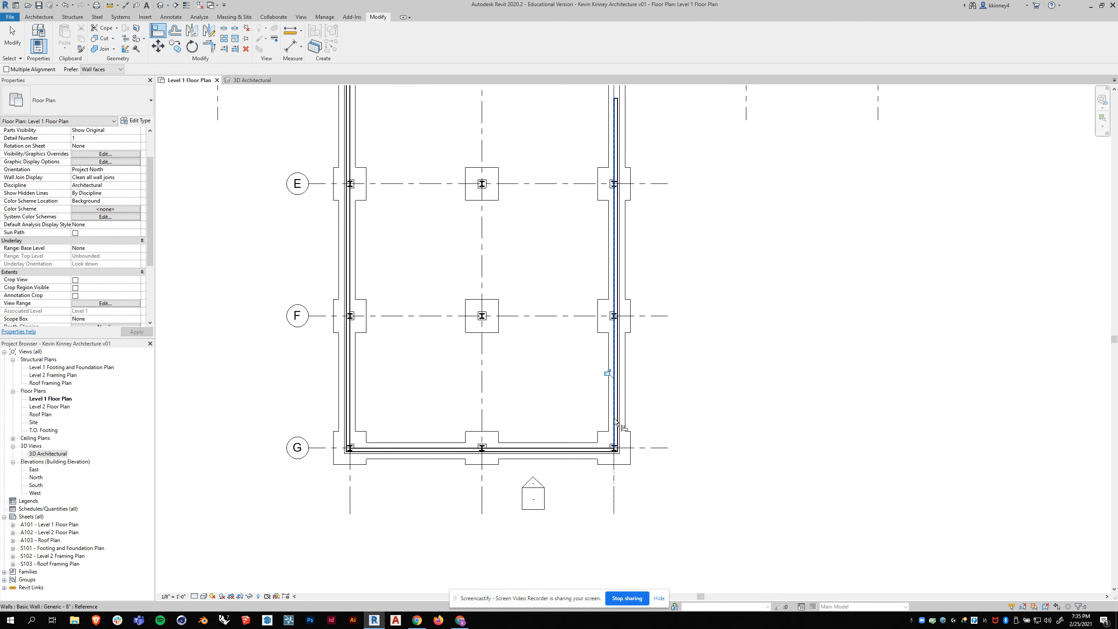
- Extend the north ends of the west and east walls to grid D with the Align tool
scroll(616, 391, "down", 5)
scroll(446, 225, "up", 5)
scroll(414, 236, "up", 2)
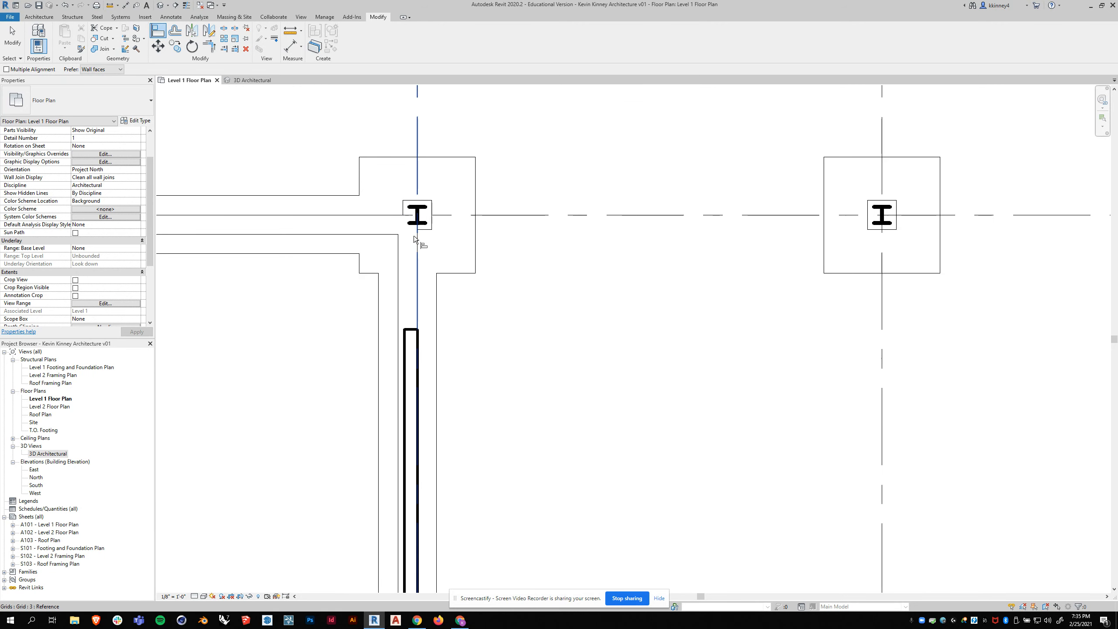
left_click(389, 216)
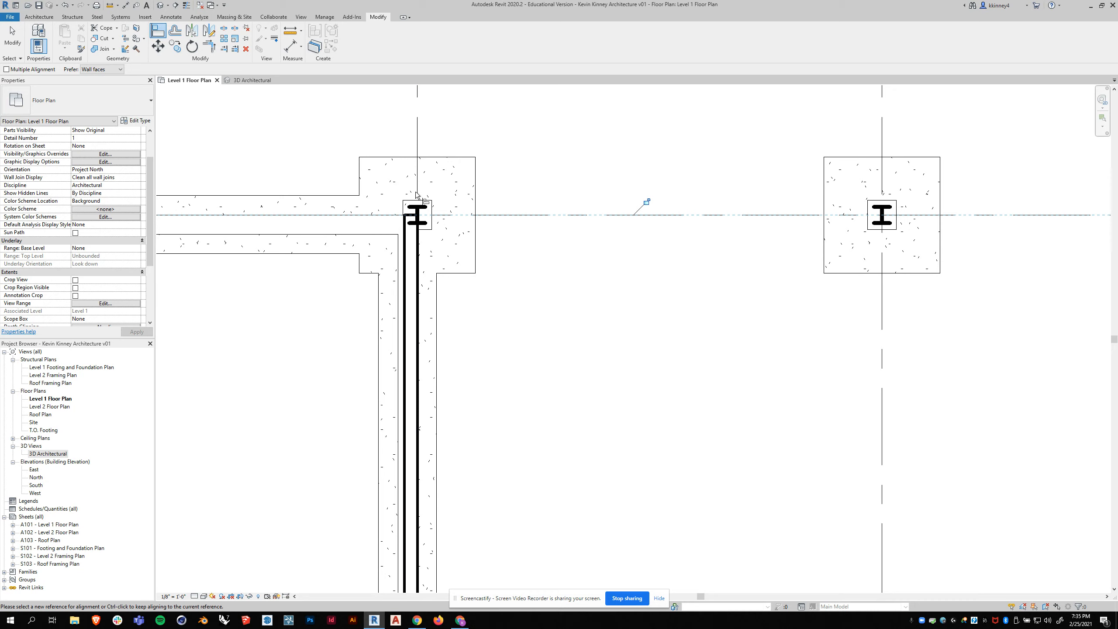
scroll(313, 257, "down", 4)
scroll(502, 249, "up", 4)
scroll(502, 250, "up", 2)
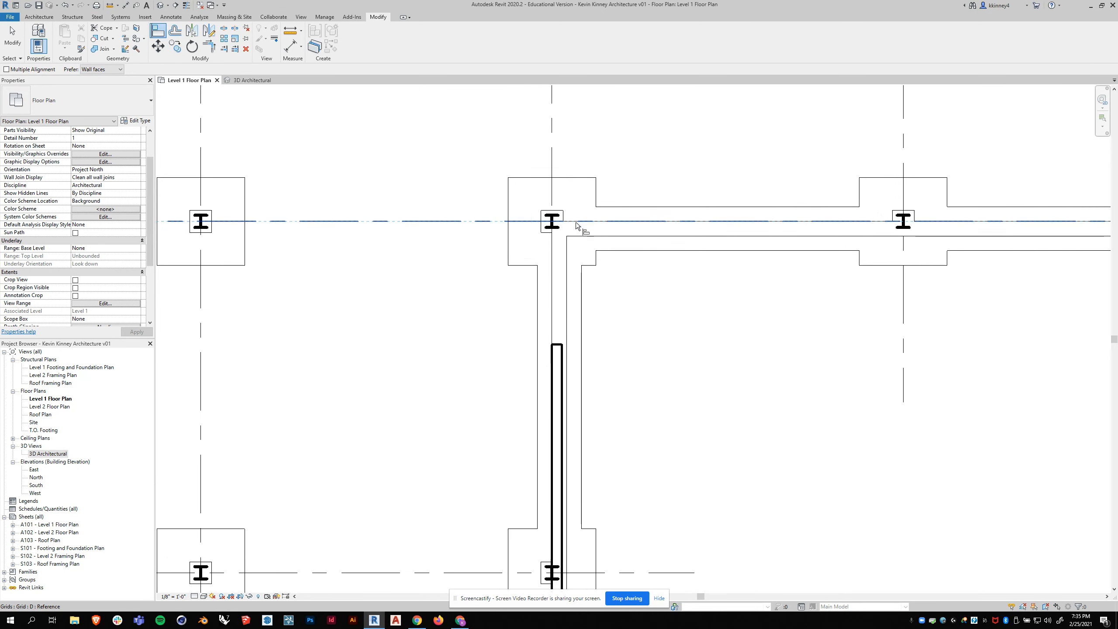
left_click(558, 346)
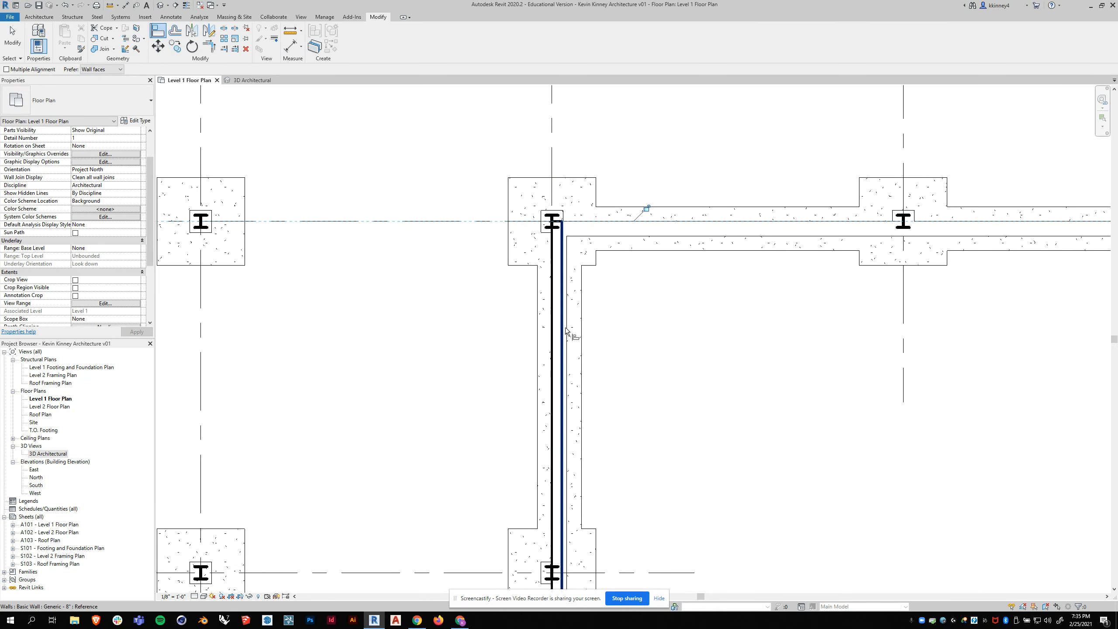
- Inspect the aligned walls against the columns and foundation in Level 1 Floor Plan and the 3D Architectural view
scroll(583, 181, "down", 4)
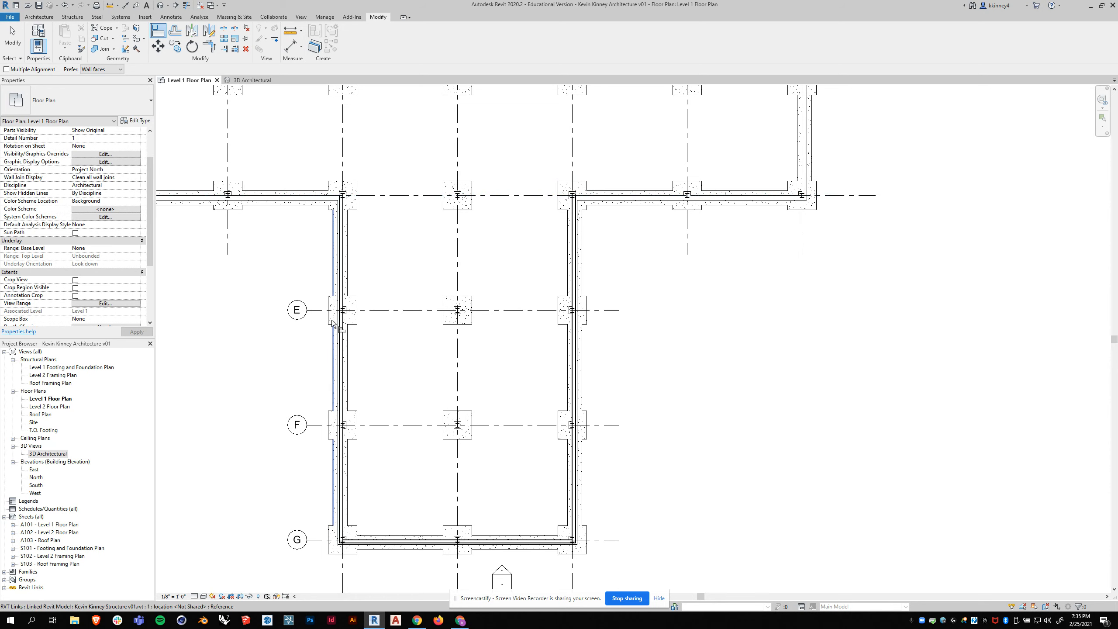
scroll(345, 310, "up", 6)
left_click(349, 314)
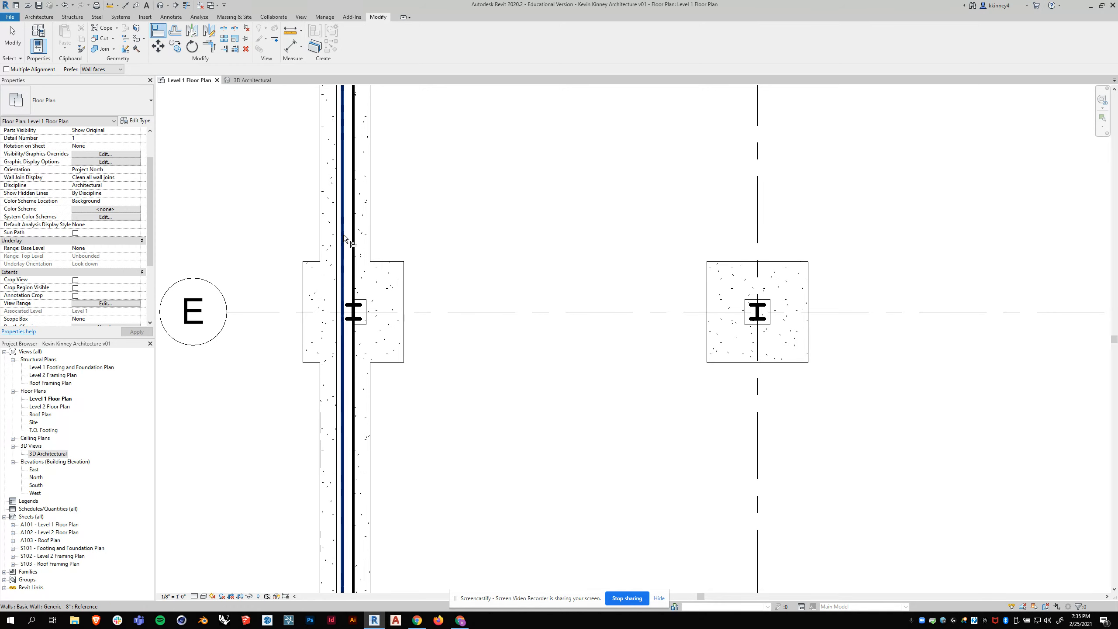
scroll(390, 254, "down", 1)
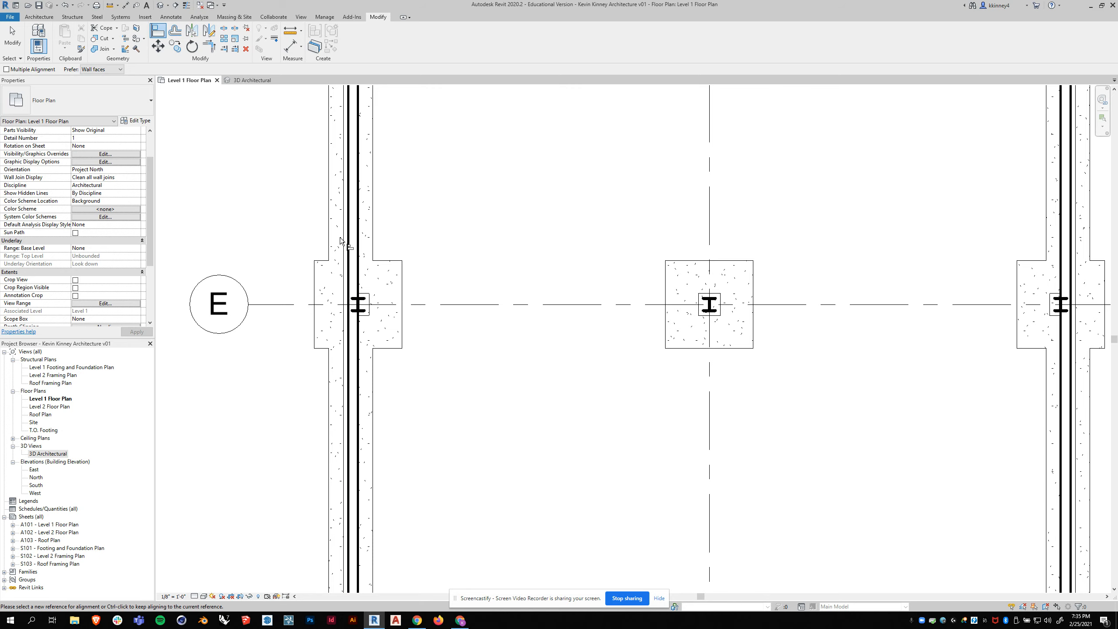
scroll(367, 228, "down", 3)
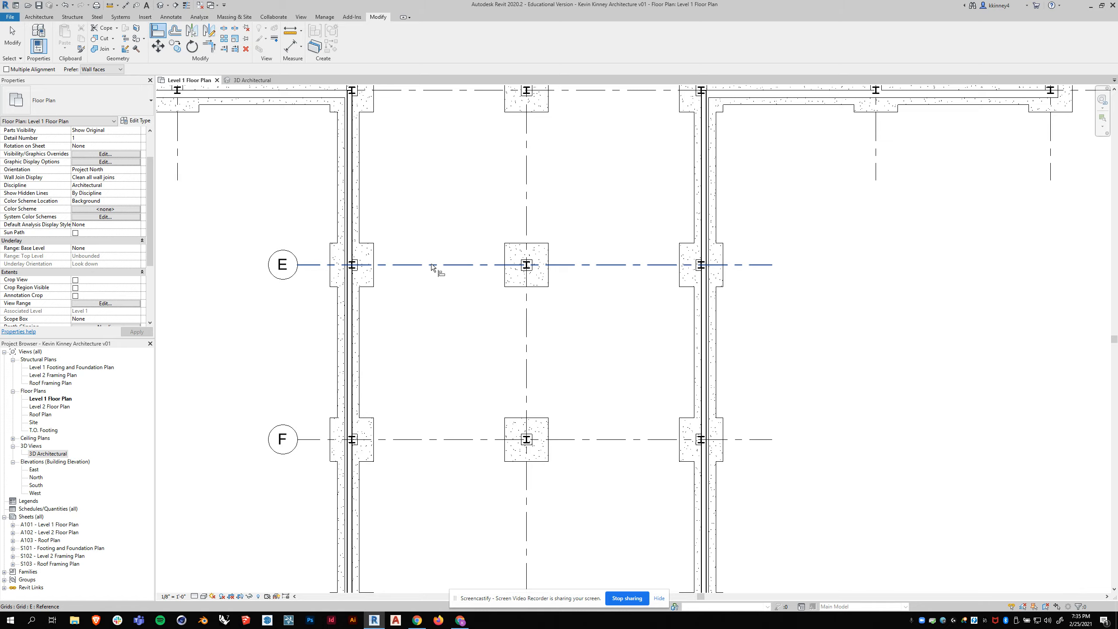
left_click(250, 80)
mouse_move(577, 401)
middle_mouse_down("shift")
mouse_move(693, 389)
mouse_move(574, 383)
middle_mouse_up("shift")
scroll(499, 348, "up", 4)
middle_click_drag(457, 381, 466, 387, "shift")
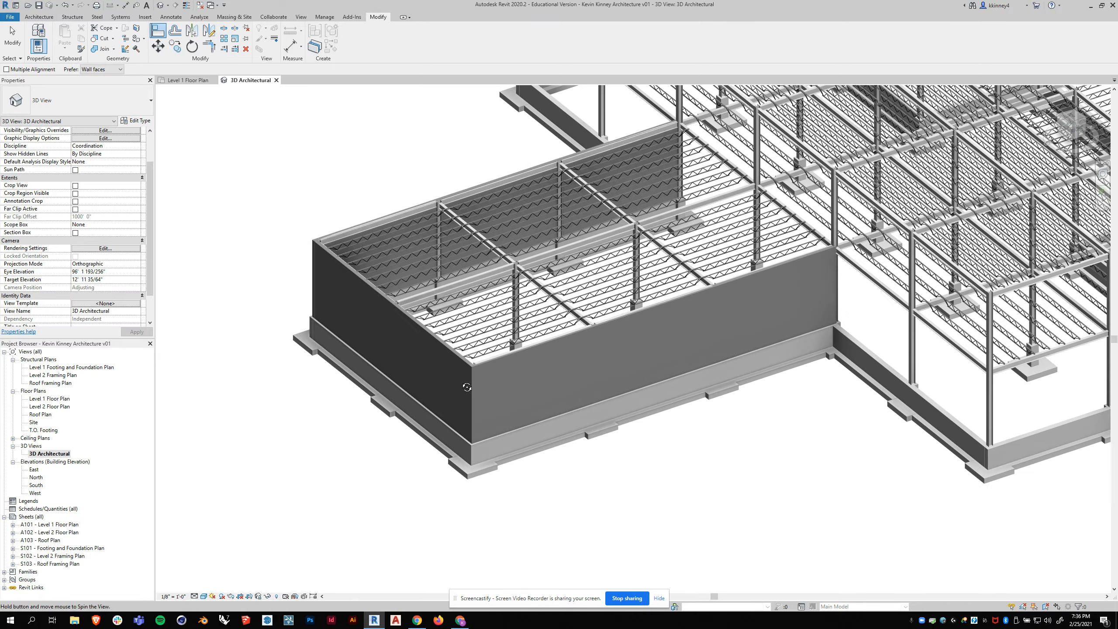
left_click(315, 242)
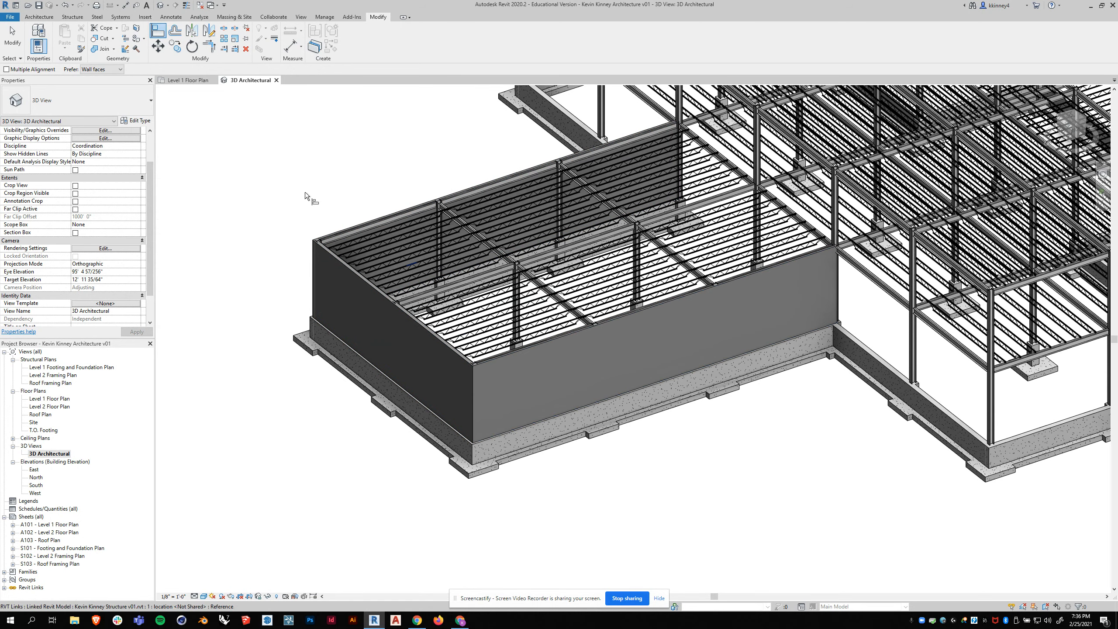
- In Level 1 Floor Plan, set the top offset of the chain of three walls to 2' 0" above Level 2
left_click(188, 80)
scroll(368, 183, "down", 1)
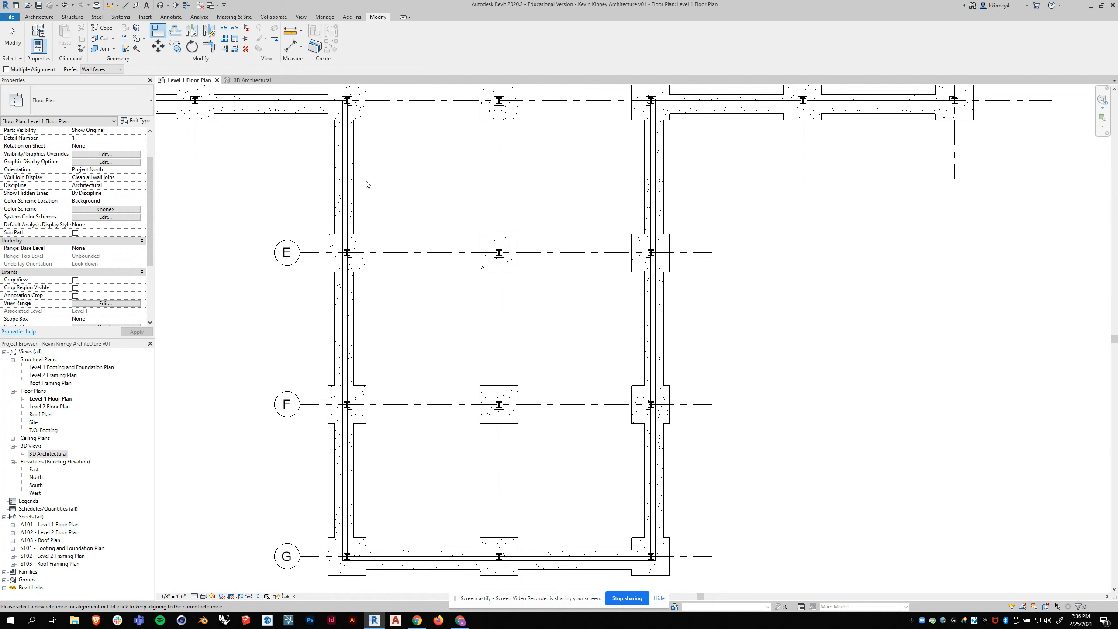
key("Escape")
key("Tab")
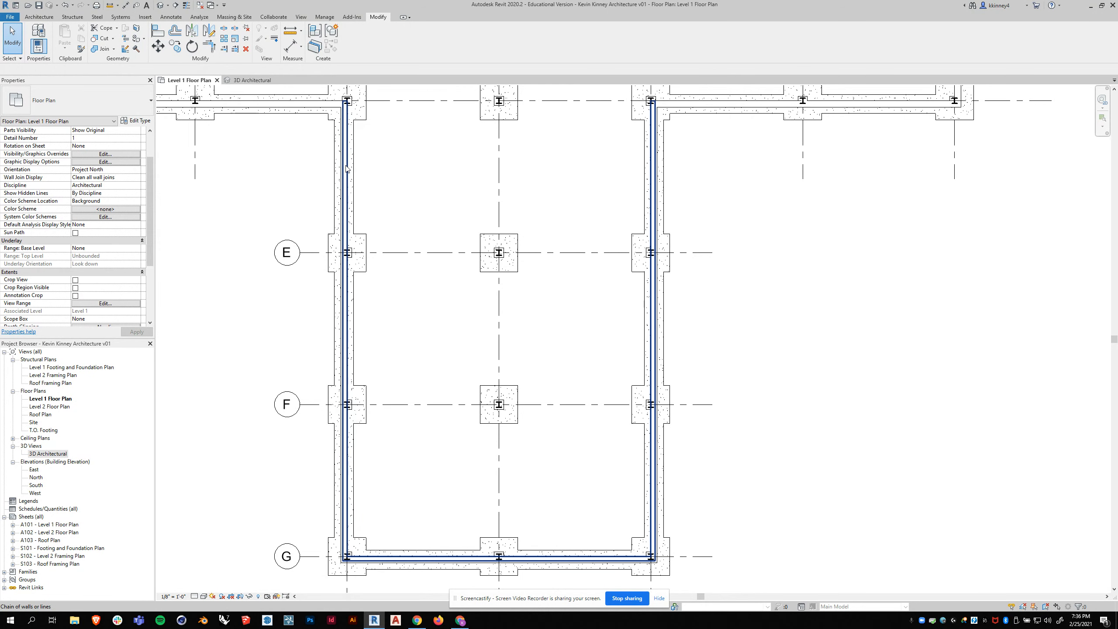
left_click(347, 169)
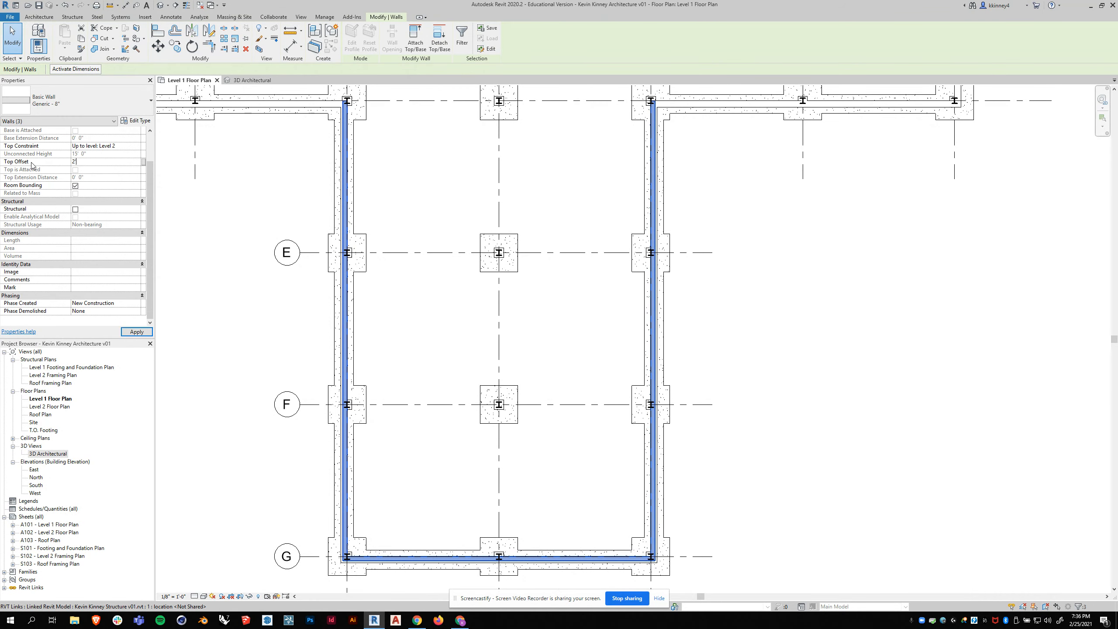
left_click(136, 331)
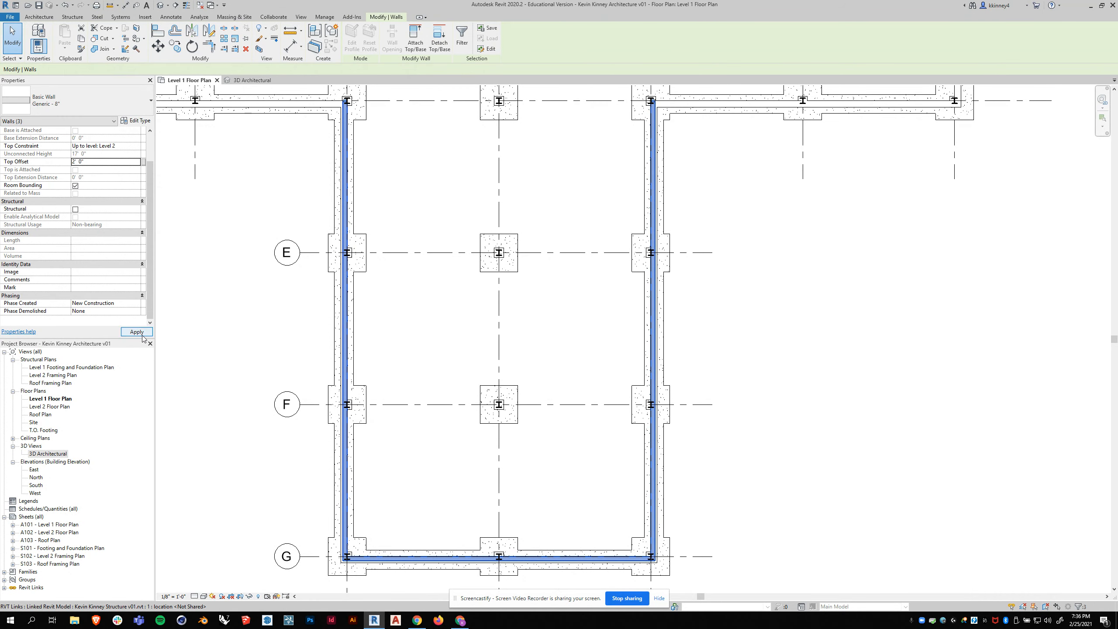
left_click(204, 292)
- Examine the raised walls around the wing from several distances in the 3D Architectural view
left_click(251, 80)
scroll(339, 264, "down", 1)
middle_click_drag(396, 286, 706, 245, "shift")
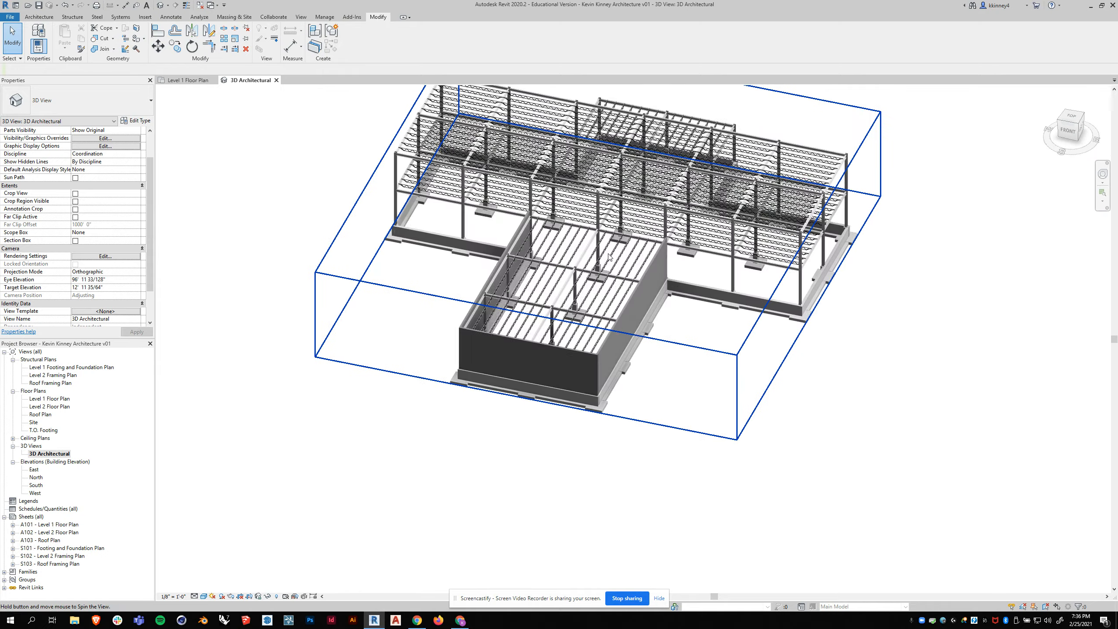
scroll(710, 234, "up", 2)
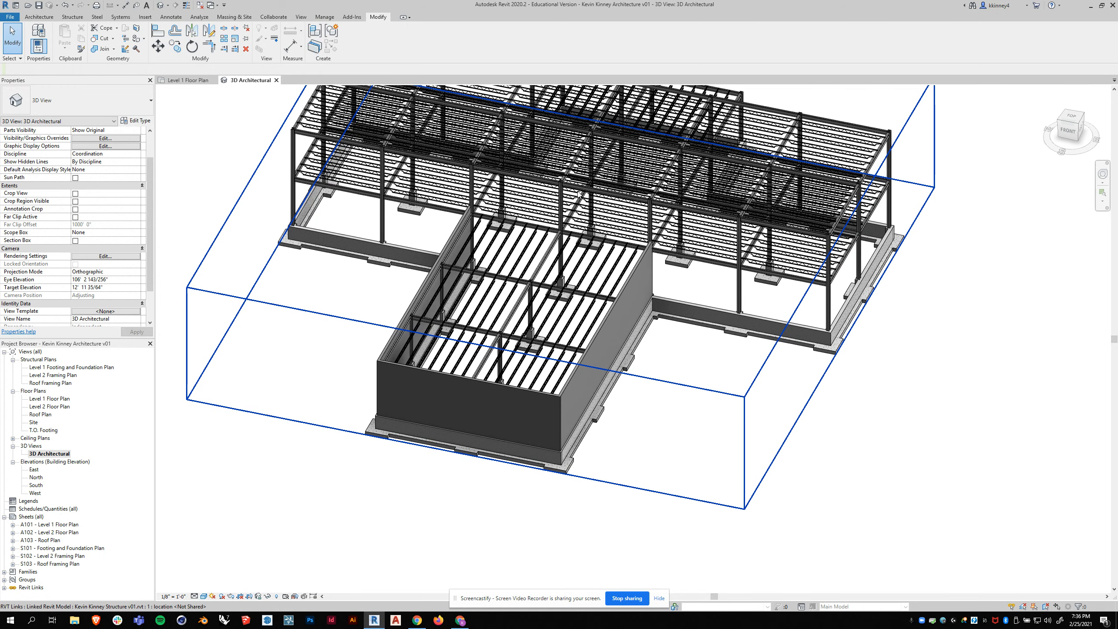
scroll(667, 304, "down", 3)
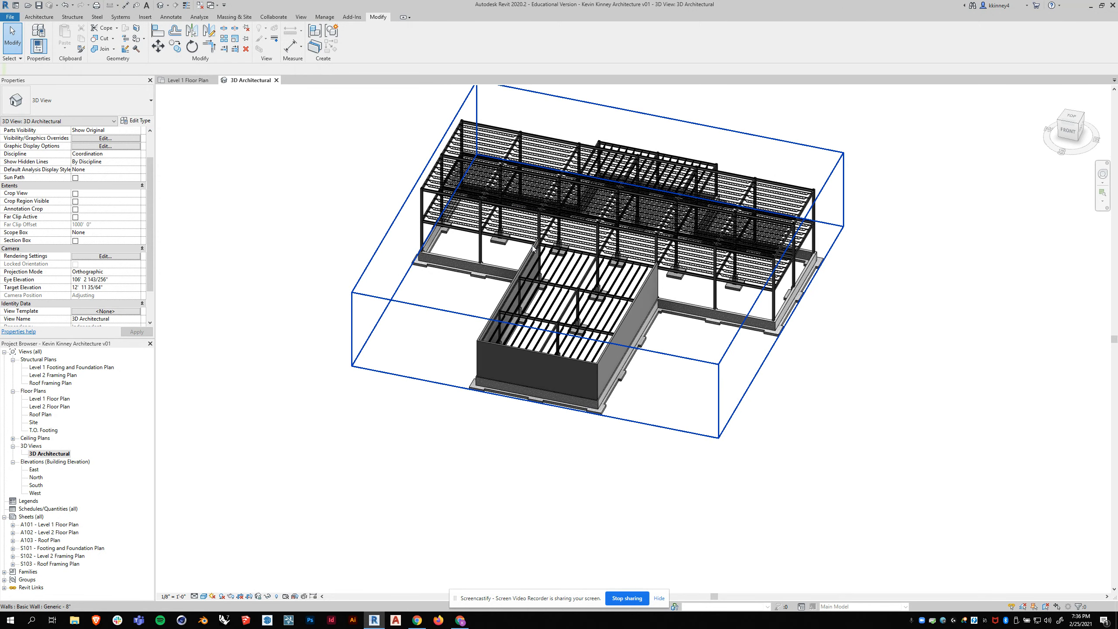
- In Level 1 Floor Plan, start a Generic - 8" wall from Level 1 up to Roof with a 2' 0" top offset
scroll(586, 281, "up", 2)
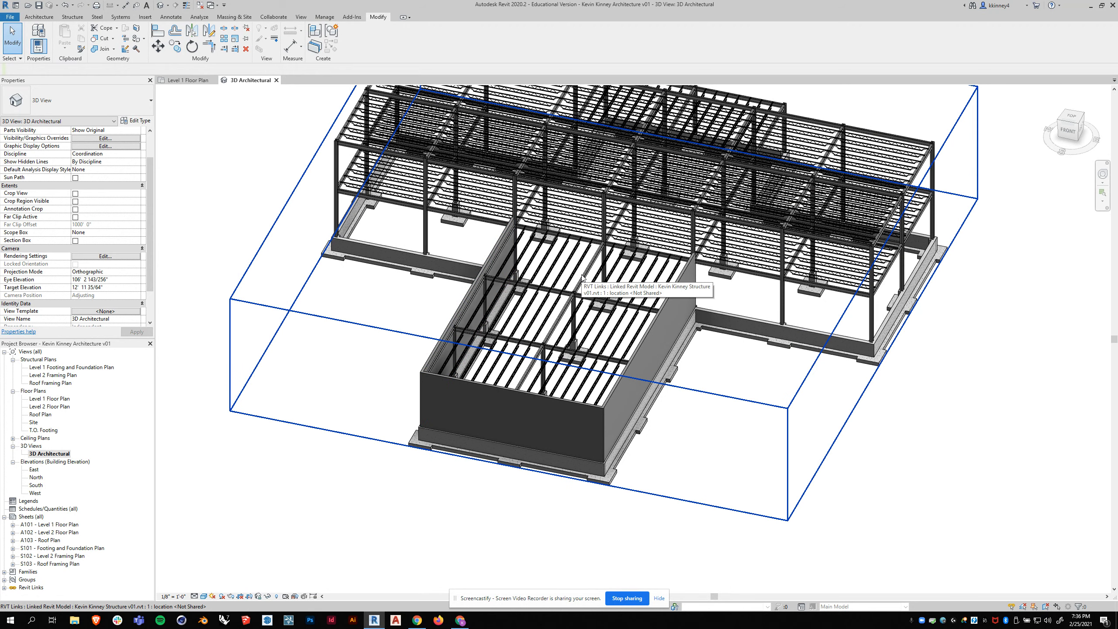
scroll(472, 396, "down", 2)
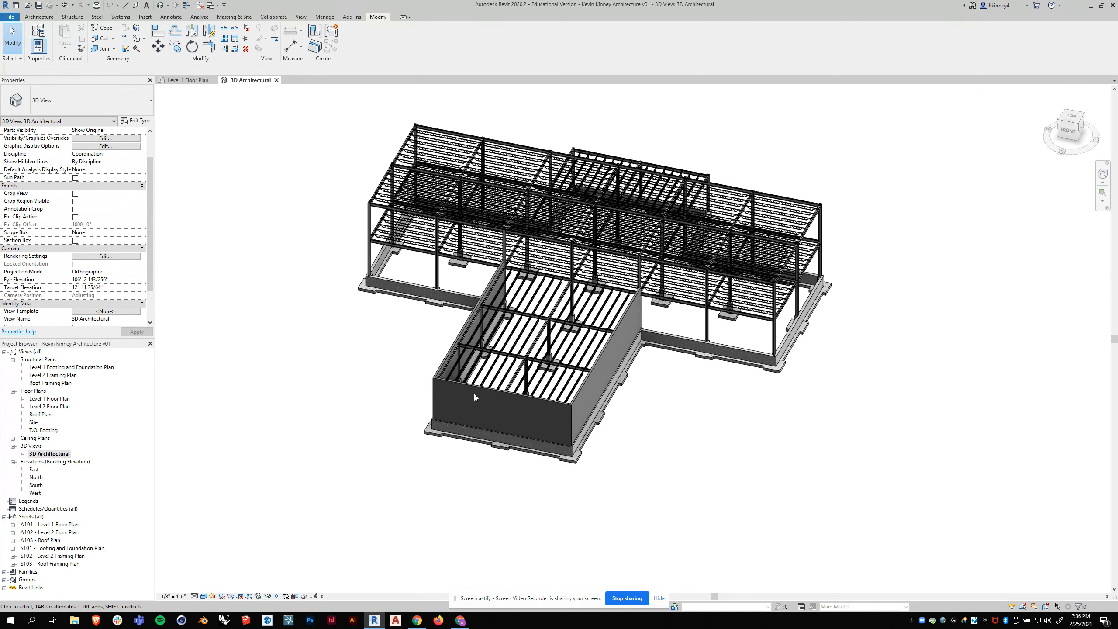
left_click(215, 81)
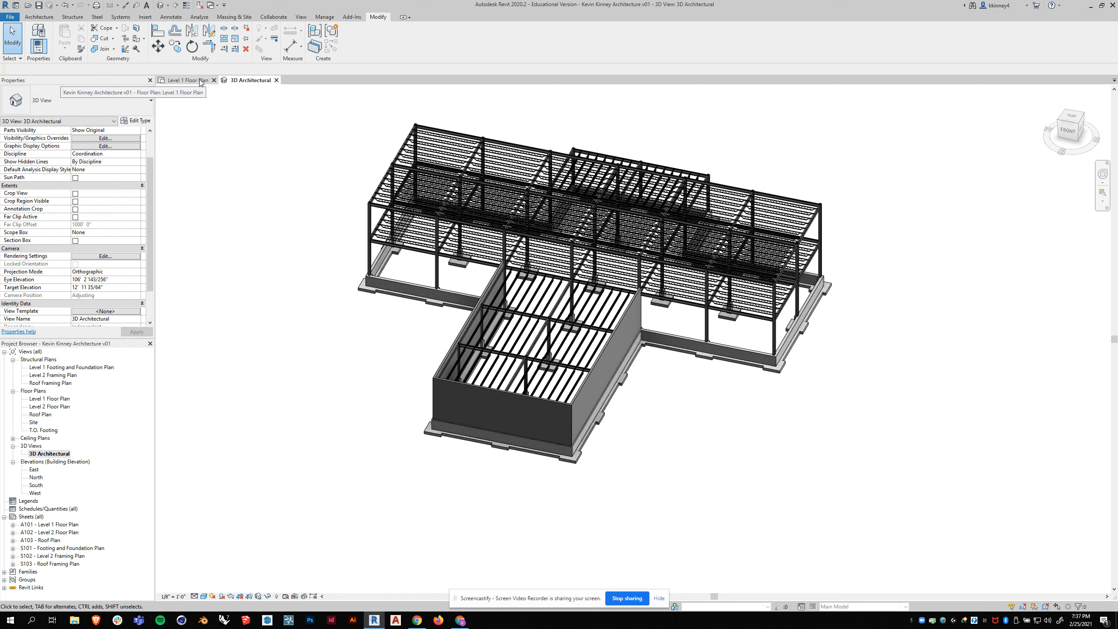
scroll(527, 295, "down", 4)
scroll(524, 302, "down", 3)
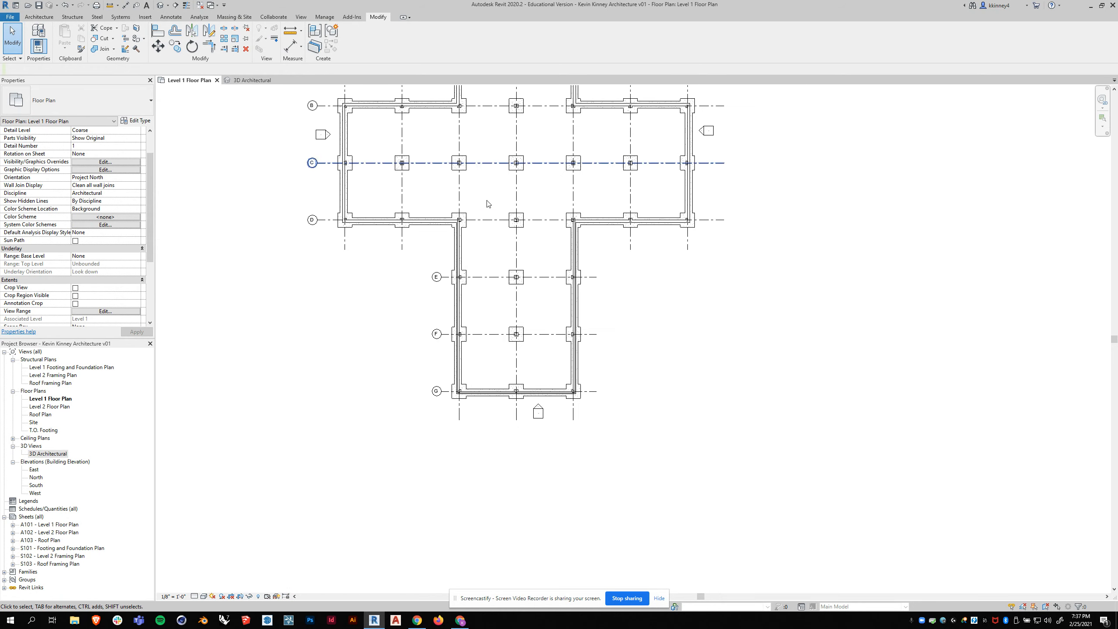
scroll(485, 243, "up", 4)
scroll(445, 163, "up", 1)
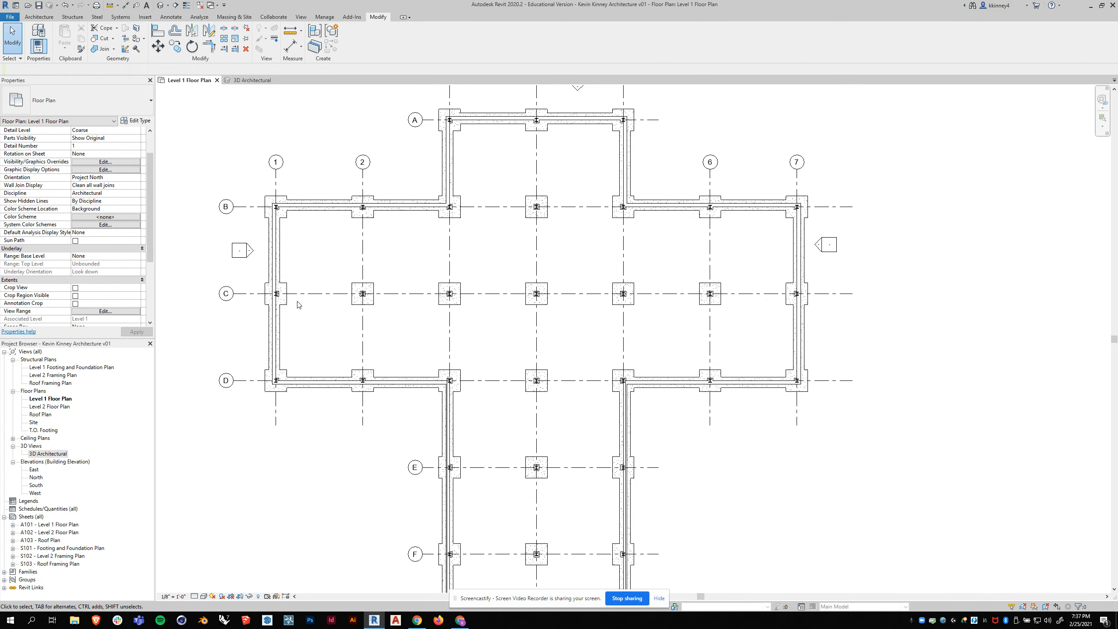
left_click(38, 18)
left_click(36, 32)
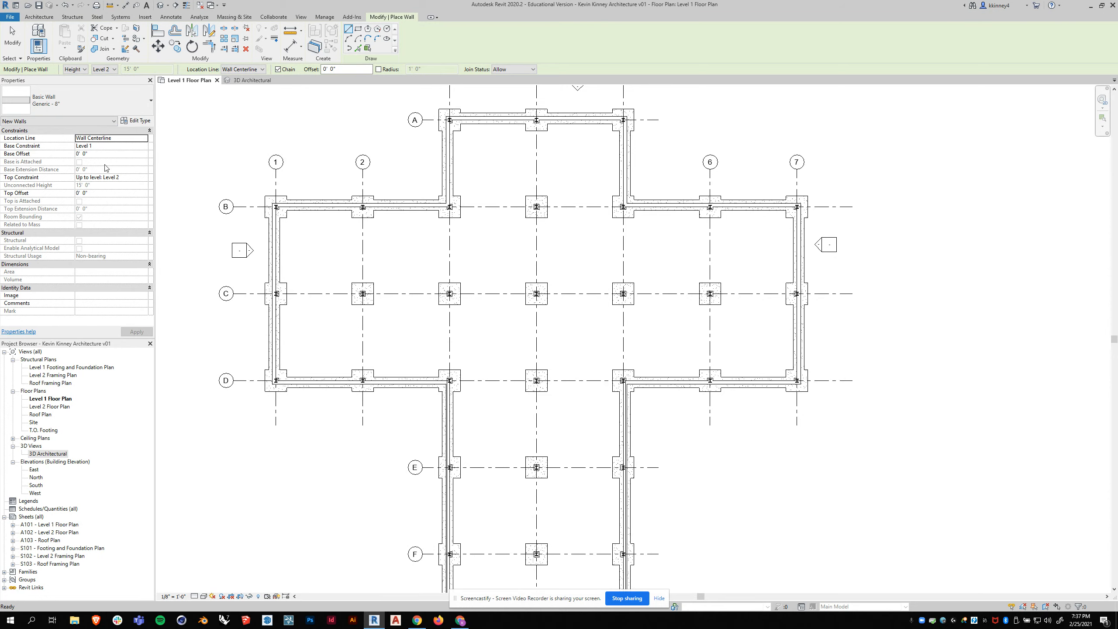
left_click(142, 178)
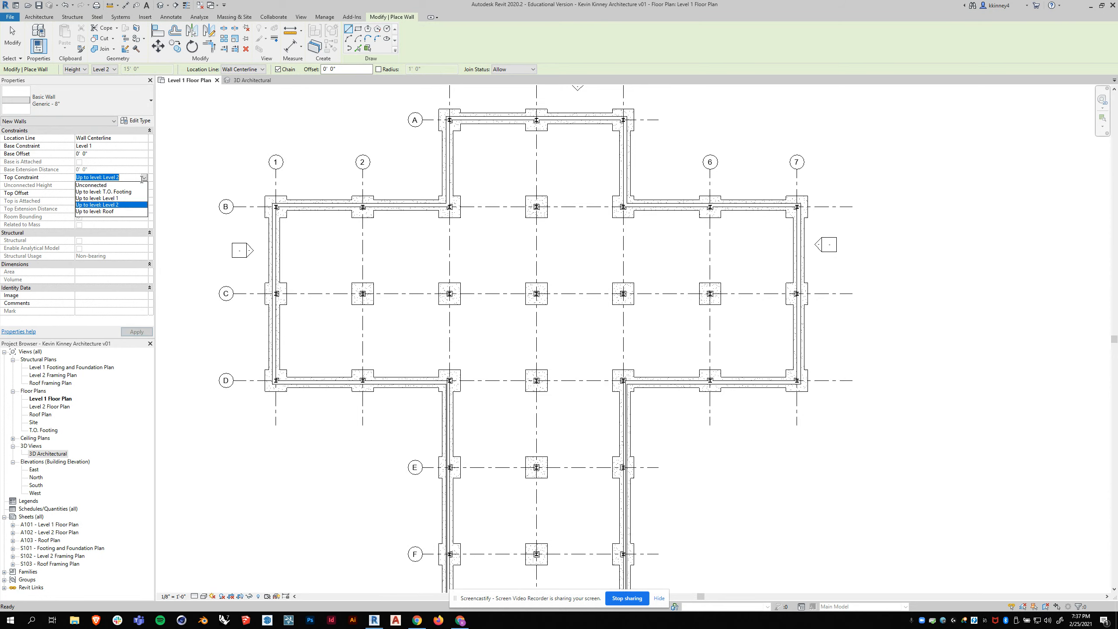
left_click(107, 211)
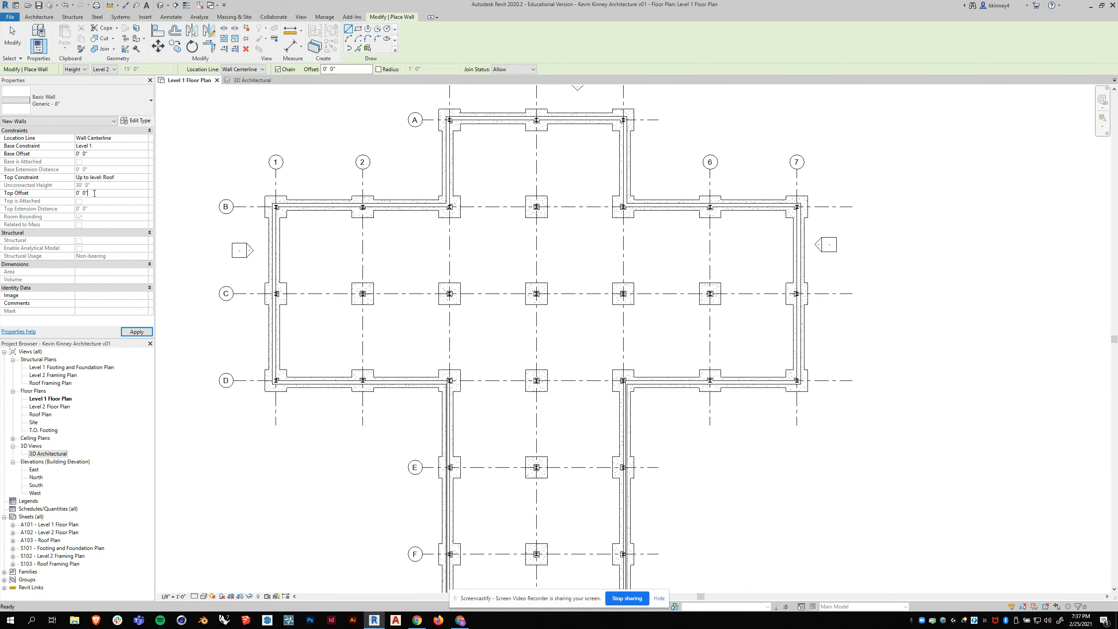
type("2")
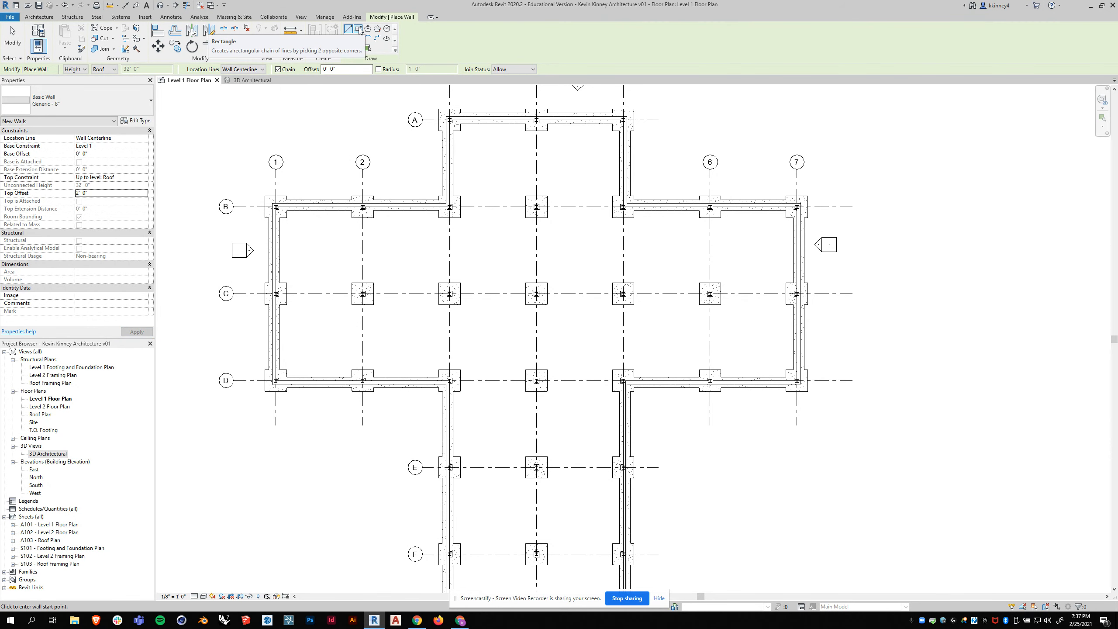
- Draw a rectangle of walls about 59' deep just outside the main block between grids 1 to 7 and B to D
left_click(359, 30)
scroll(320, 108, "down", 1)
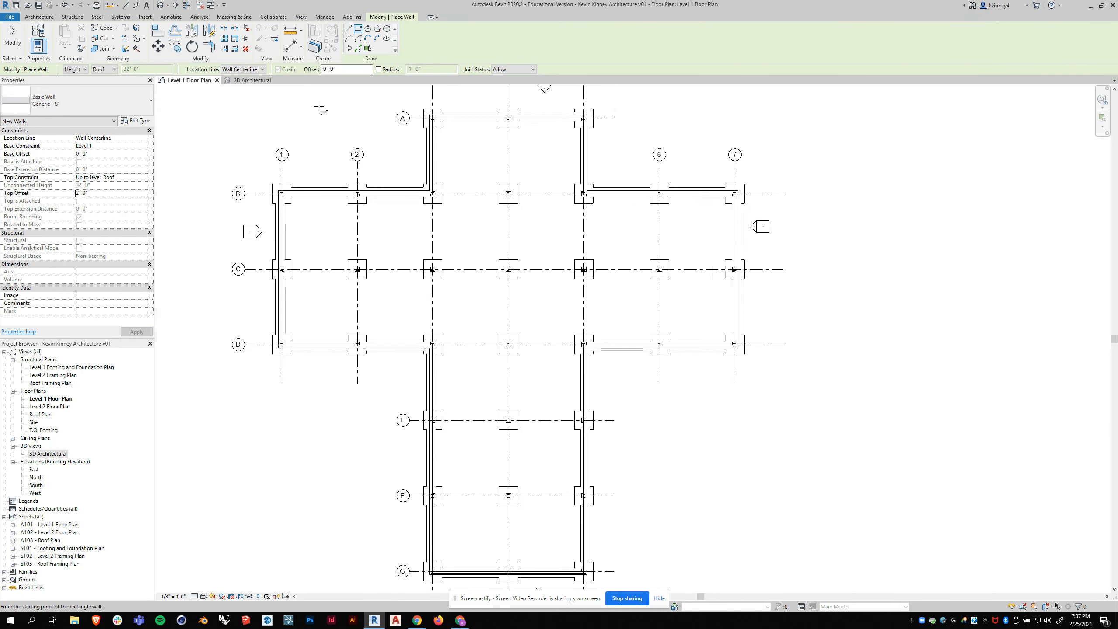
left_click(260, 174)
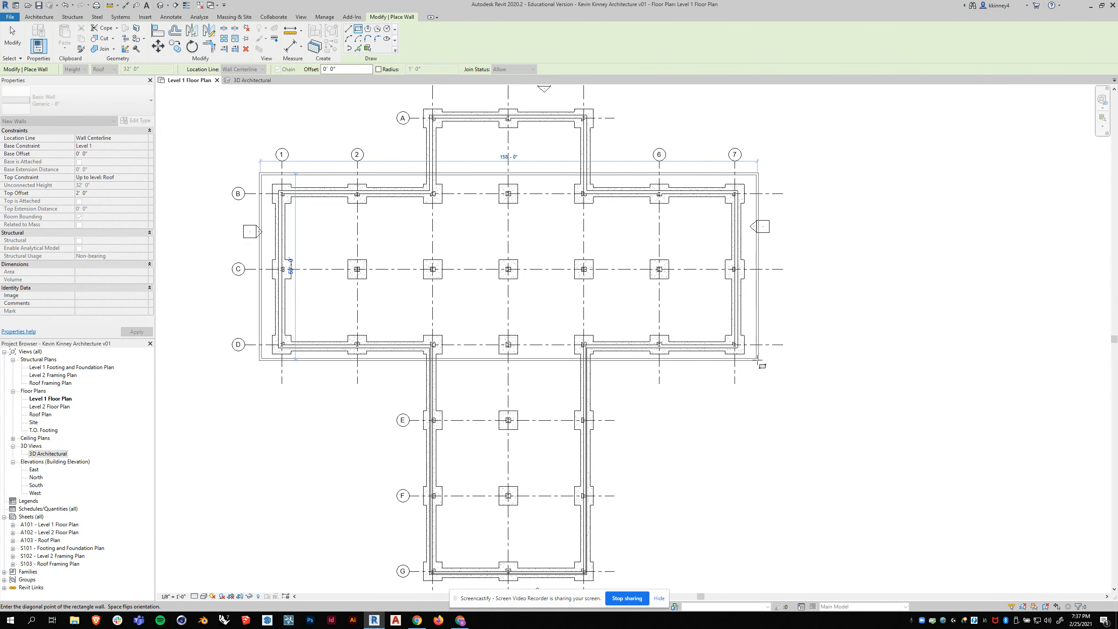
left_click(753, 359)
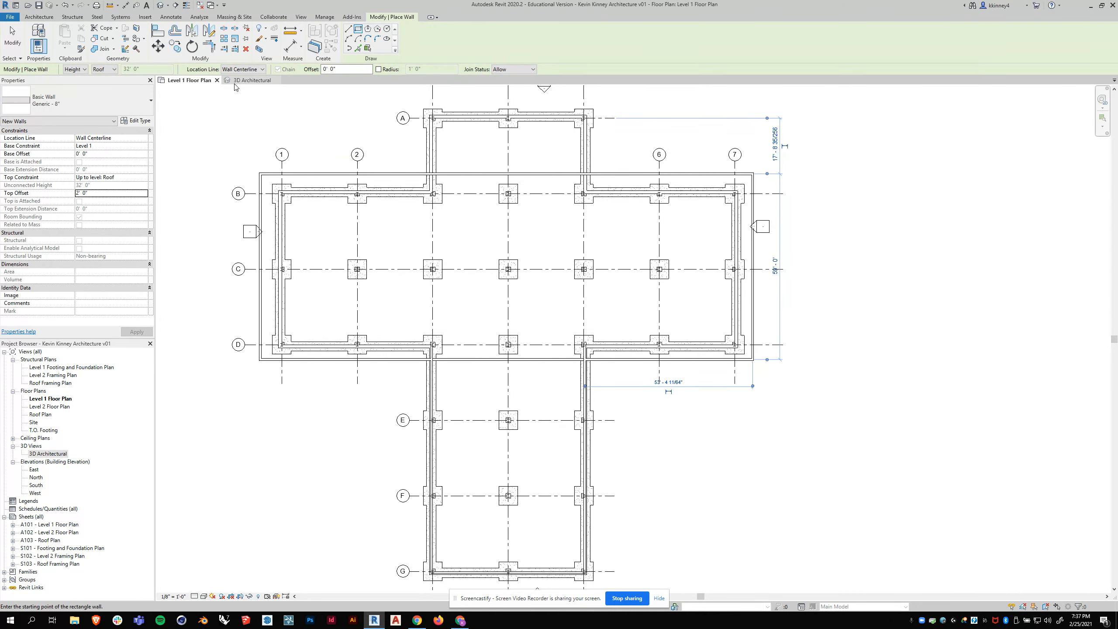
- Inspect the new roof-height walls from several angles in 3D Architectural, and end the Wall command back in Level 1 Floor Plan
left_click(252, 80)
middle_click_drag(616, 304, 767, 320, "shift")
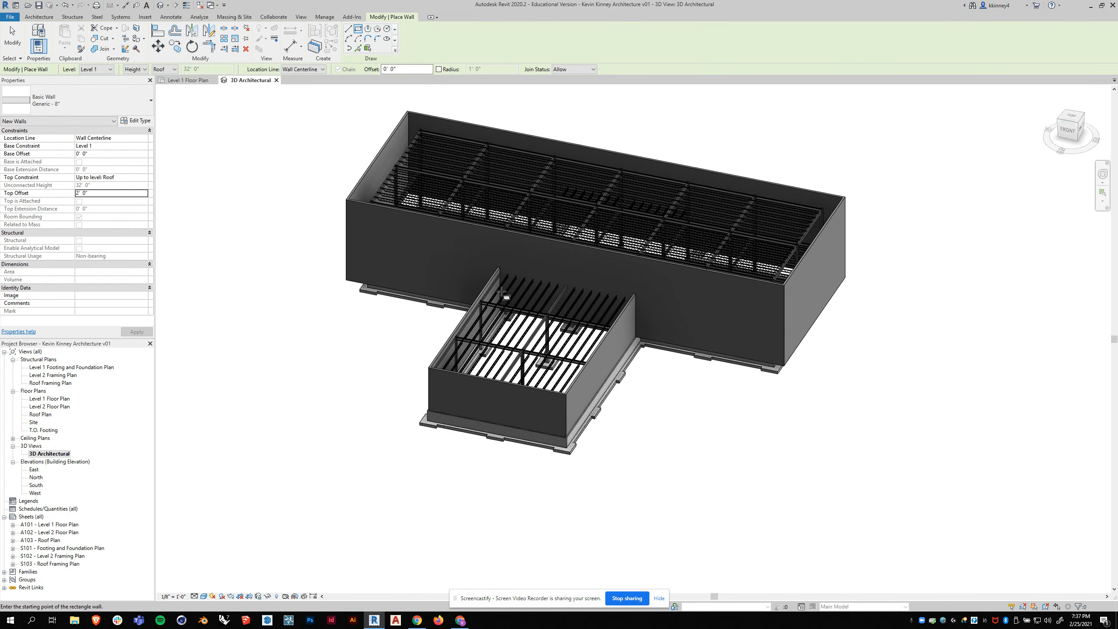
middle_click_drag(572, 286, 743, 300, "shift")
middle_click_drag(680, 349, 283, 232, "shift")
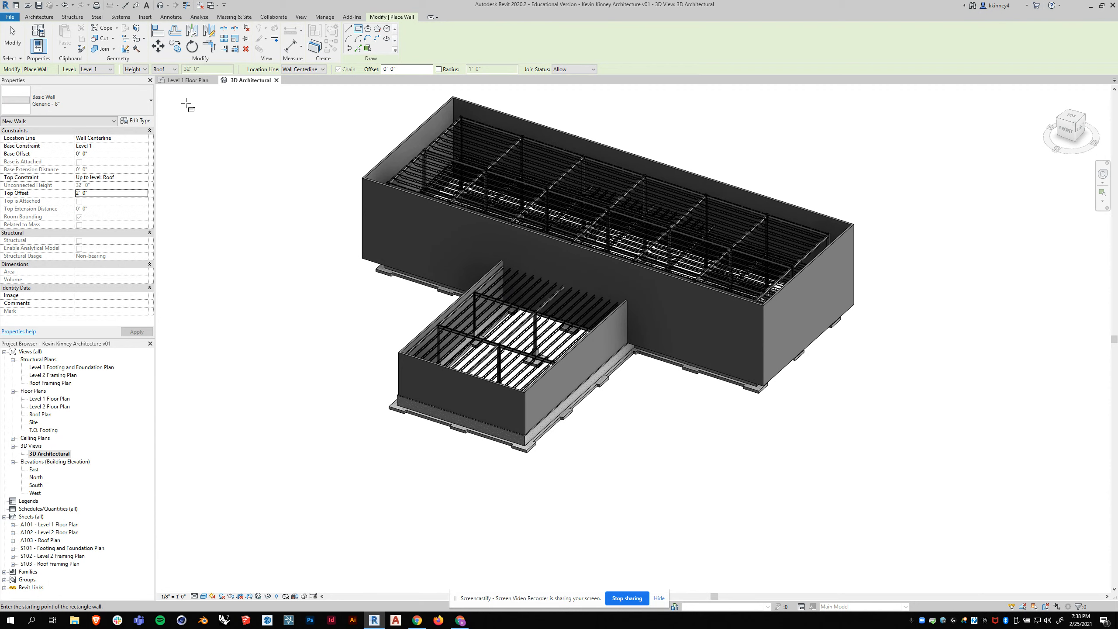
left_click(179, 81)
key("Escape")
key("Escape")
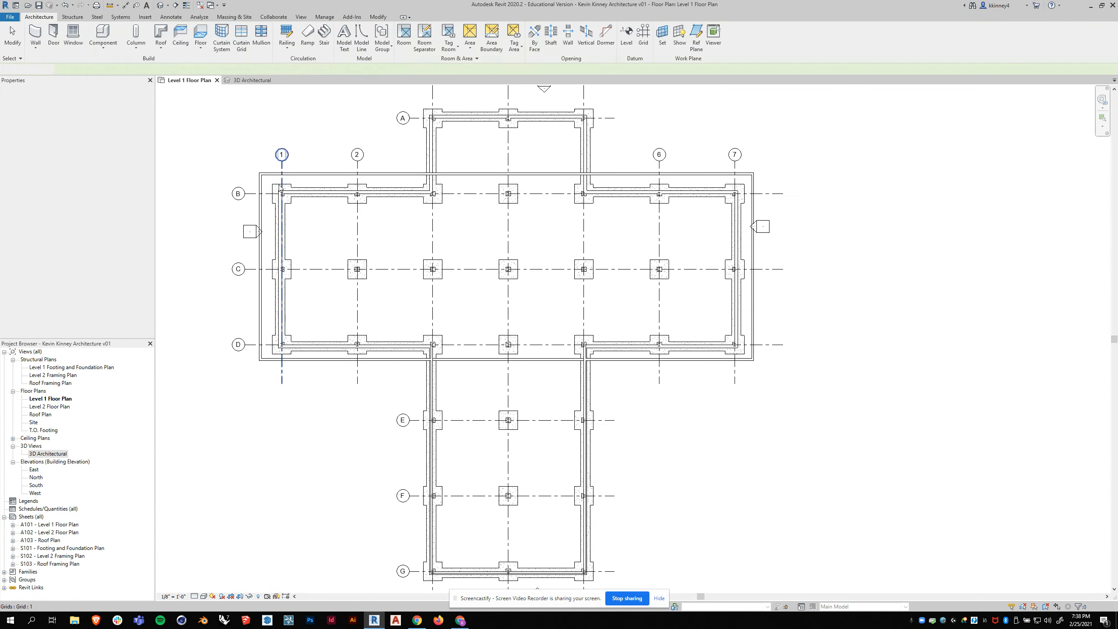
- Align the inner faces of the rectangle's north and west walls to grids B and 1
left_click(379, 16)
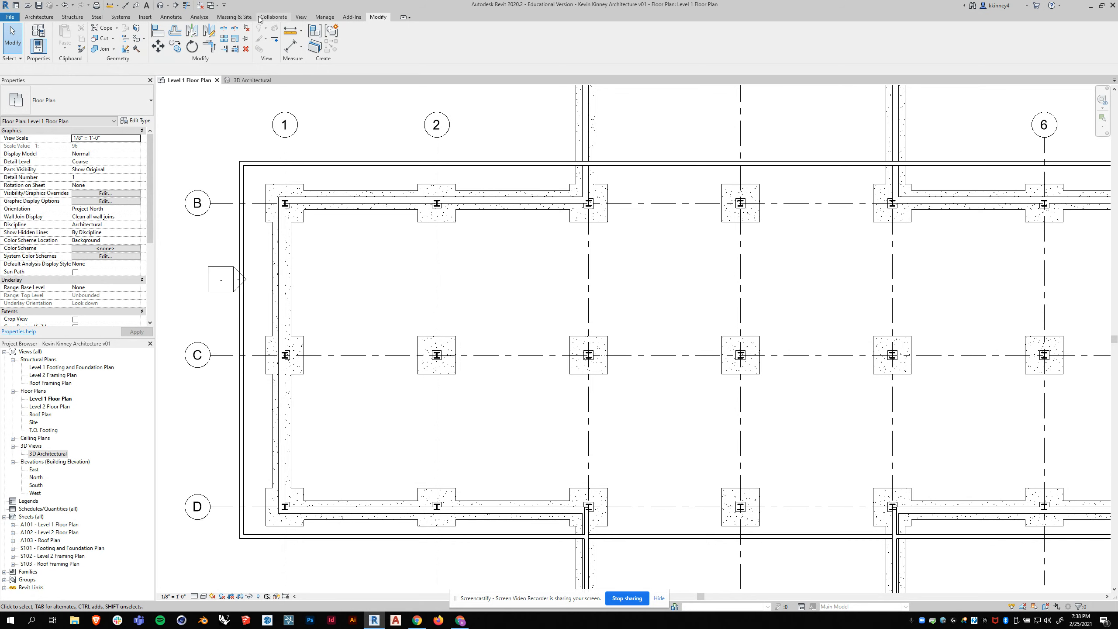
left_click(156, 30)
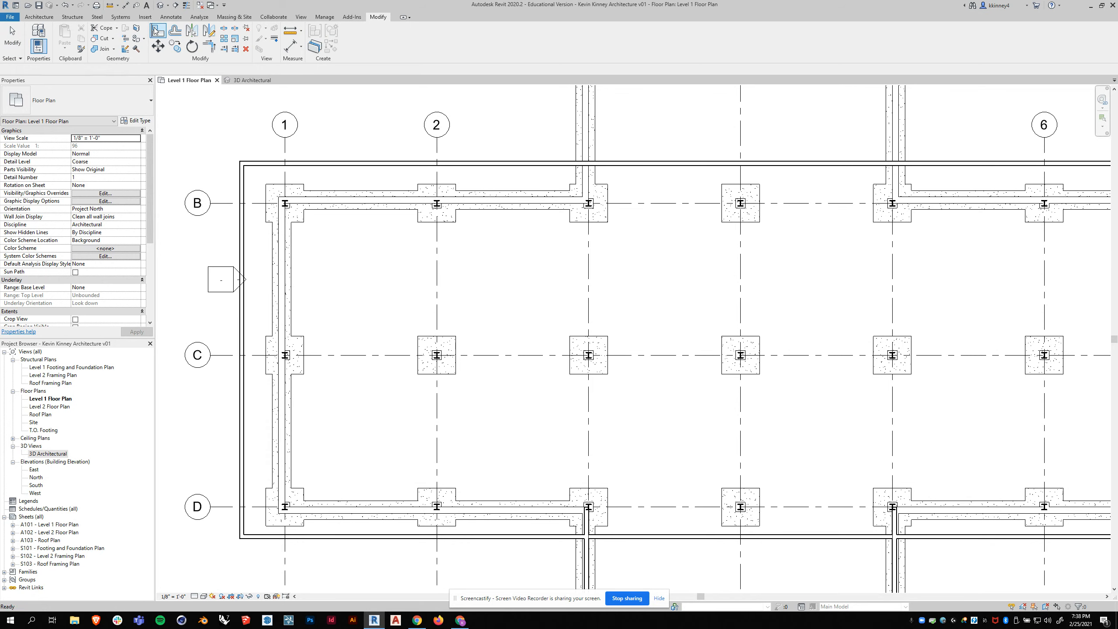
scroll(331, 200, "up", 2)
left_click(330, 204)
left_click(322, 151)
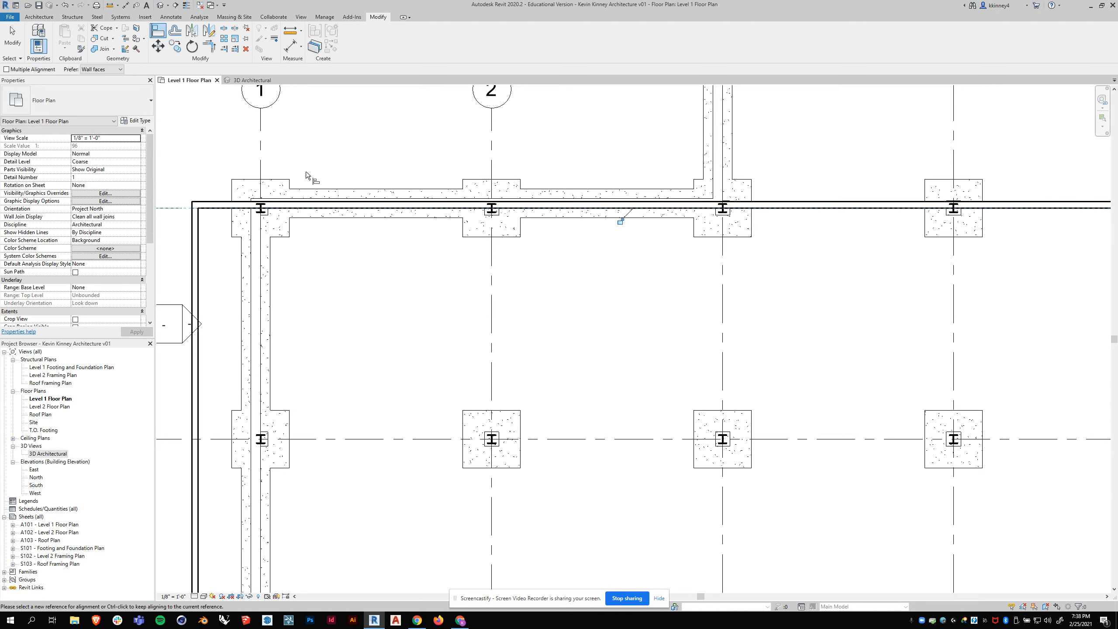
left_click(260, 238)
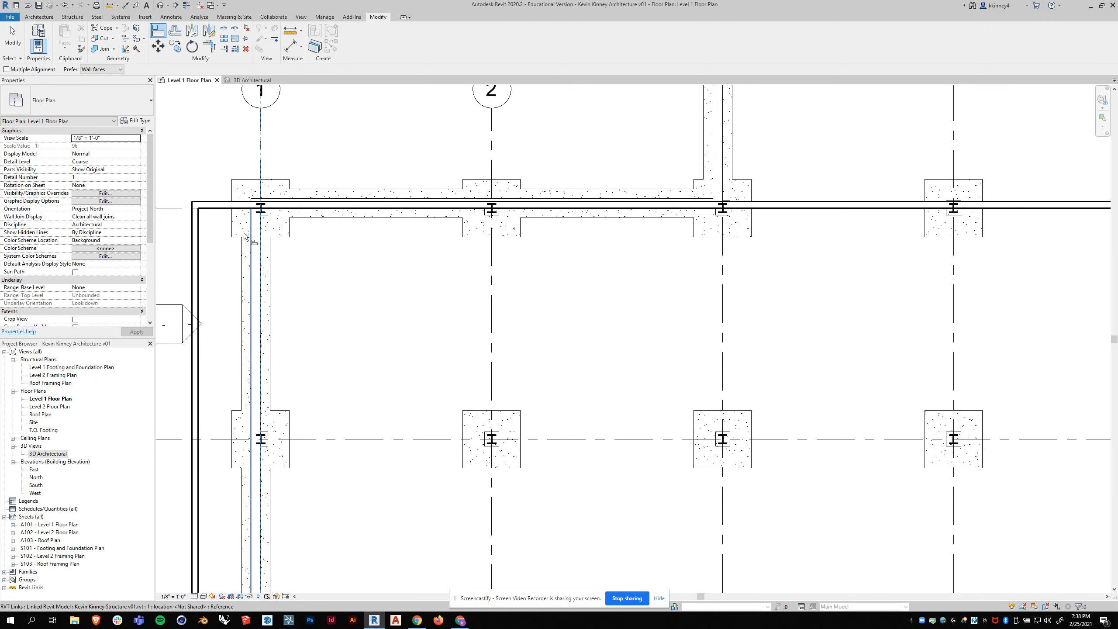
left_click(196, 230)
- Align the inner faces of the rectangle's south and east walls to grids D and 7
scroll(304, 152, "down", 4)
scroll(304, 374, "up", 4)
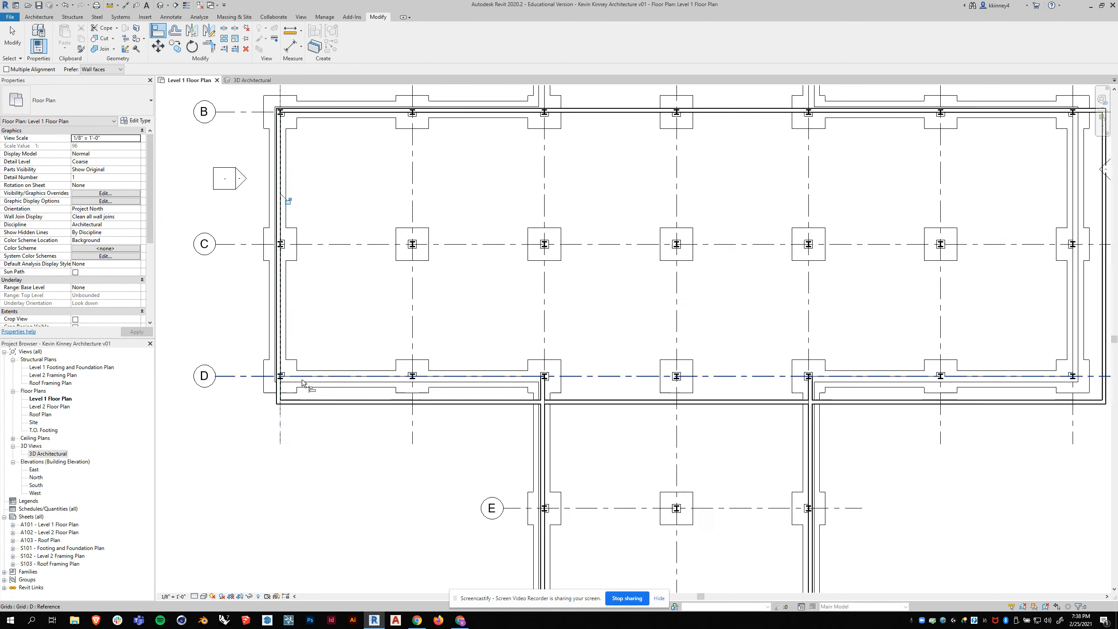
left_click(303, 374)
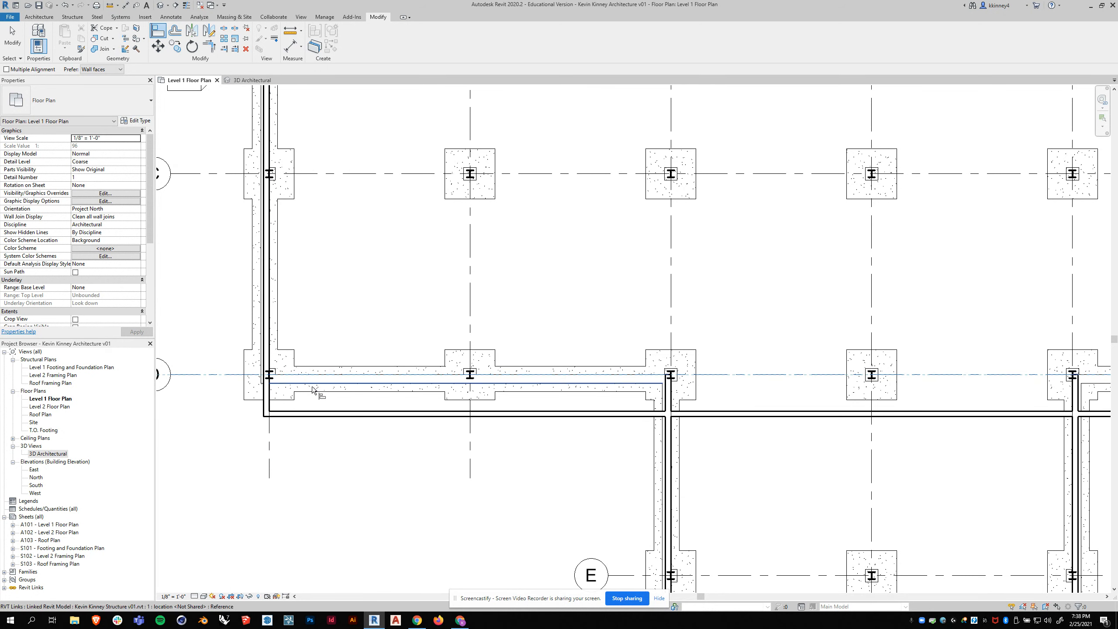
left_click(317, 413)
scroll(628, 366, "down", 5)
scroll(704, 339, "up", 3)
left_click(706, 339)
left_click(741, 332)
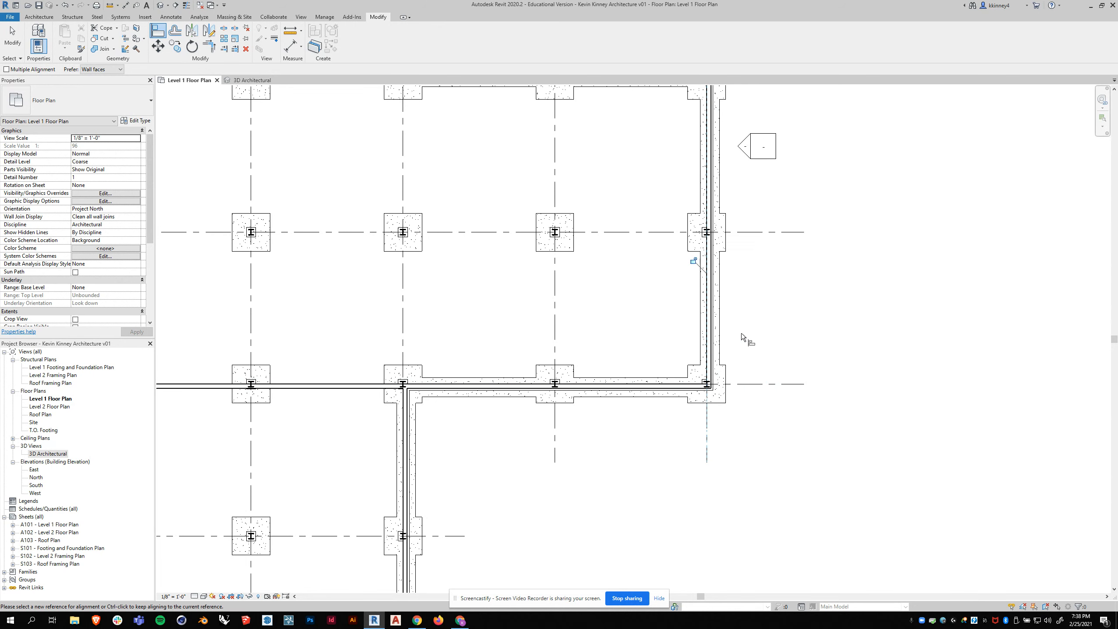
- Pull the north end of the wing's east wall back and reconnect it to the main block's south wall at grid D
scroll(740, 333, "down", 3)
scroll(601, 181, "up", 3)
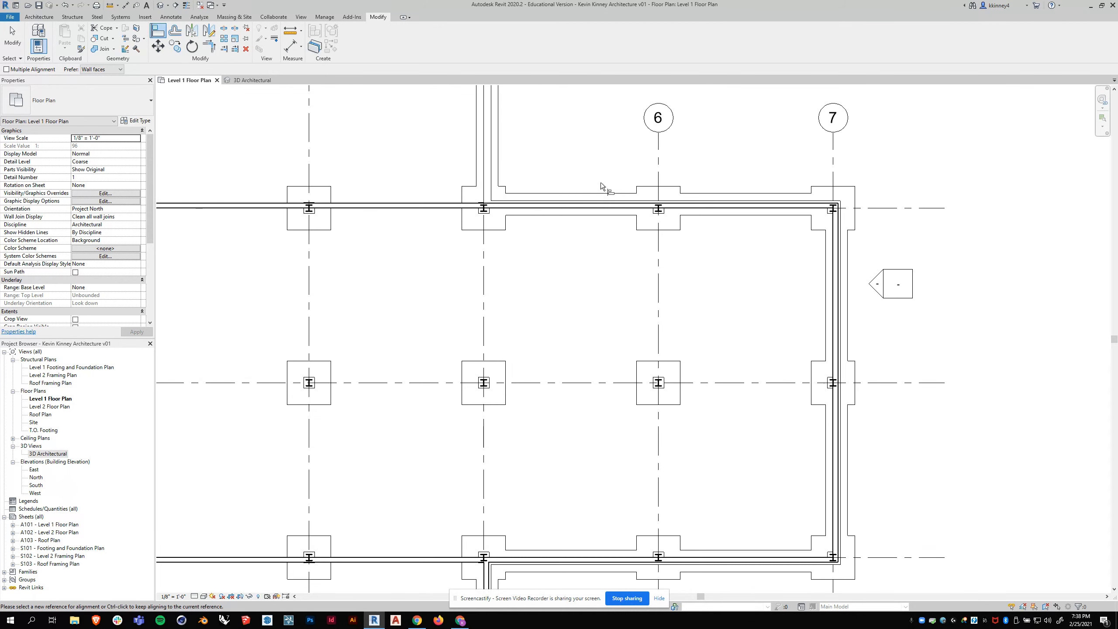
scroll(620, 167, "down", 3)
scroll(556, 378, "up", 5)
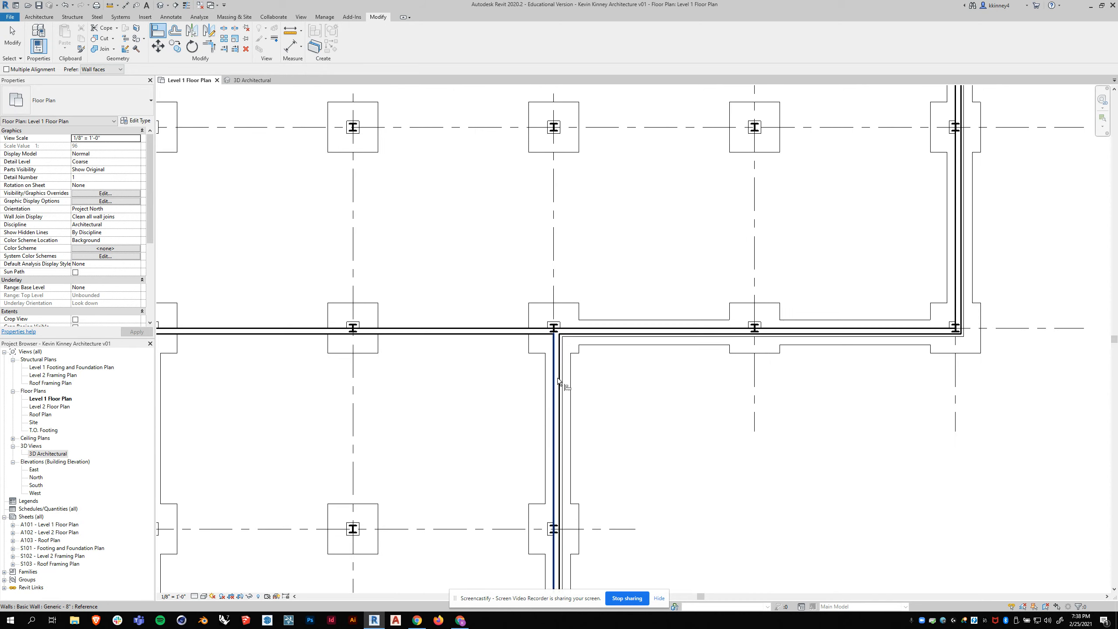
scroll(559, 323, "up", 3)
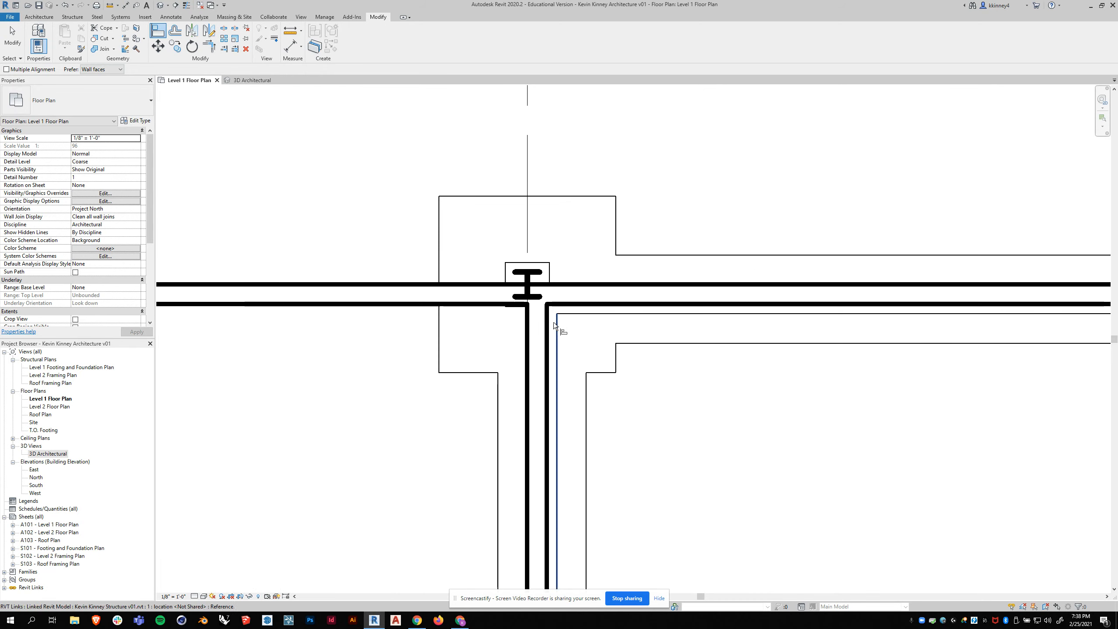
key("Escape")
left_click(533, 319)
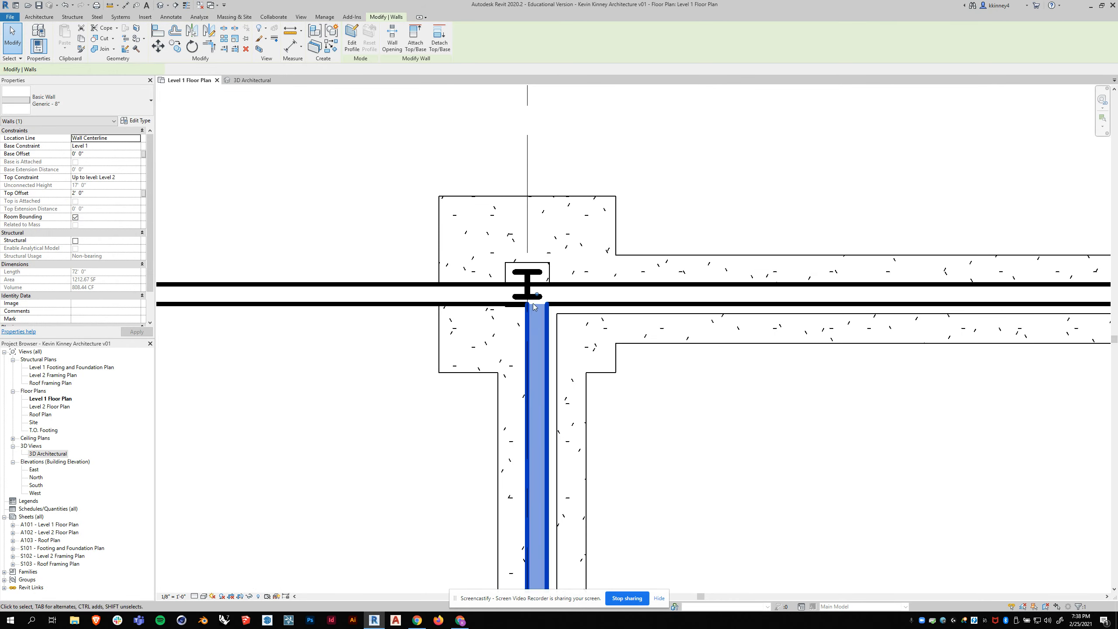
left_click_drag(537, 304, 537, 340)
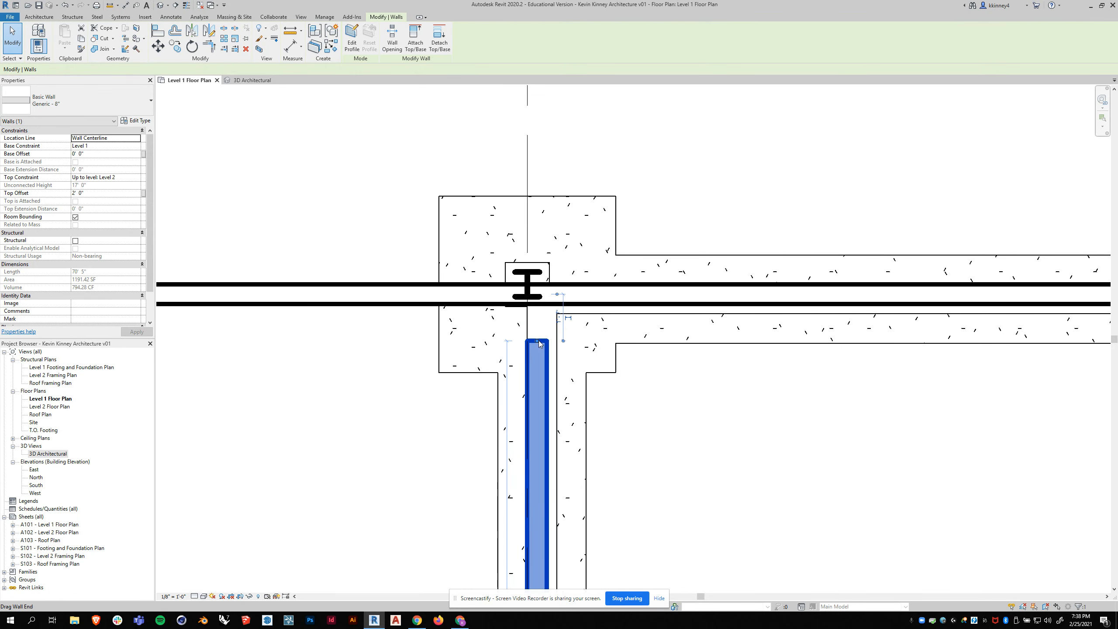
key("r")
key("s")
left_click_drag(543, 299, 540, 294)
key("Escape")
- Reattach the north end of the wing's west wall to the main block's south wall at grid D
scroll(685, 299, "down", 5)
scroll(402, 296, "up", 8)
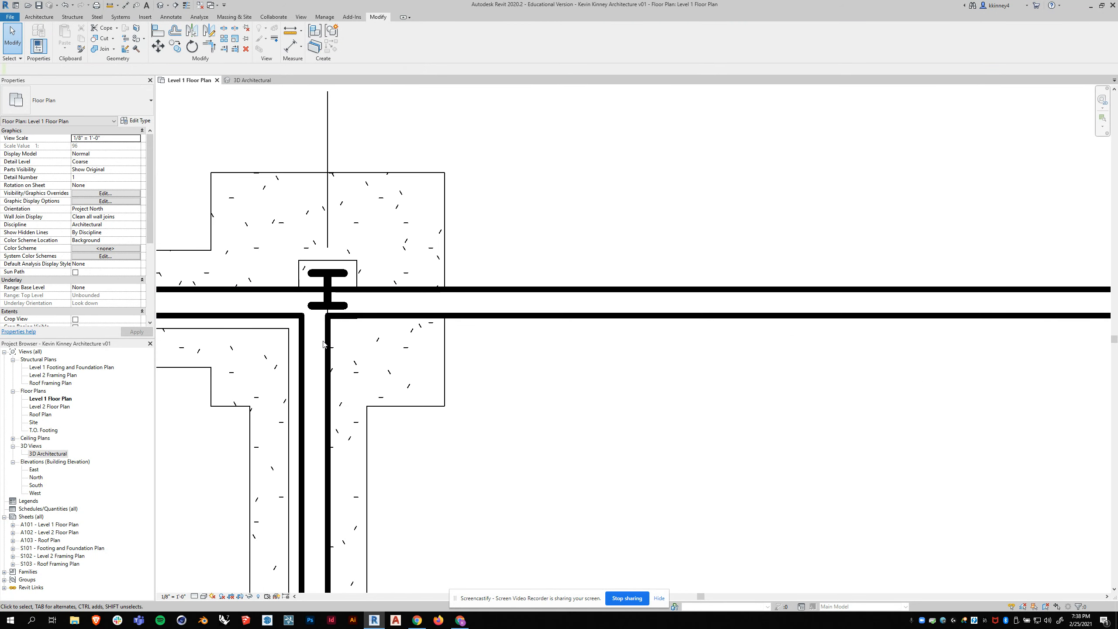
left_click(318, 307)
mouse_move(315, 303)
left_mouse_down()
mouse_move(311, 326)
mouse_move(314, 302)
left_mouse_up()
key("Escape")
scroll(399, 298, "down", 6)
scroll(399, 298, "down", 6)
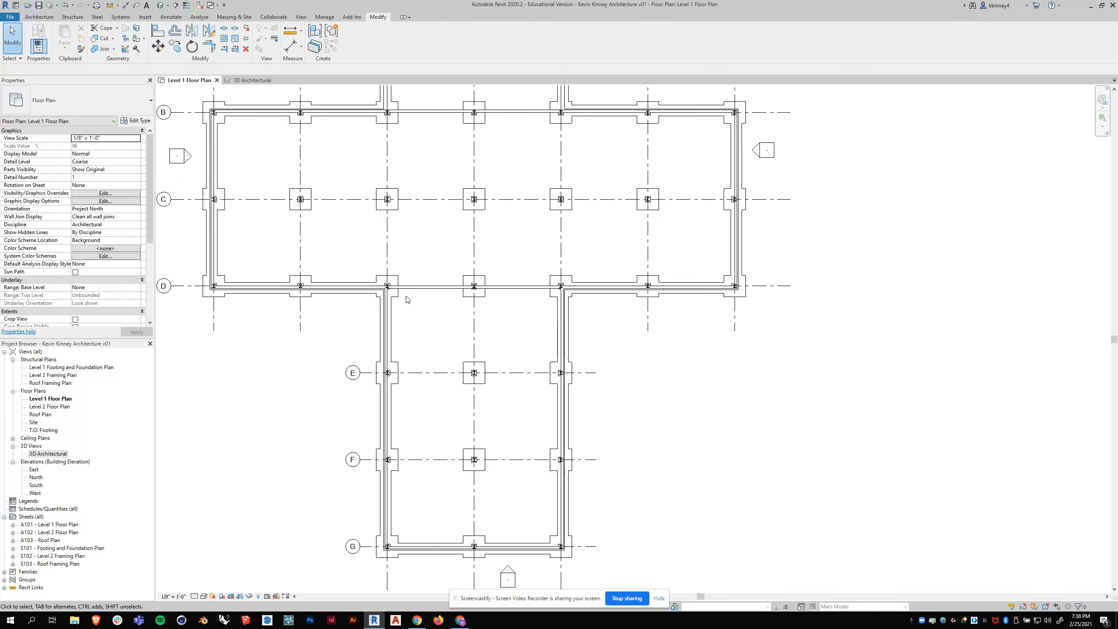
- Start another Generic - 8" wall and set its top constraint to Level 2
scroll(432, 226, "up", 1)
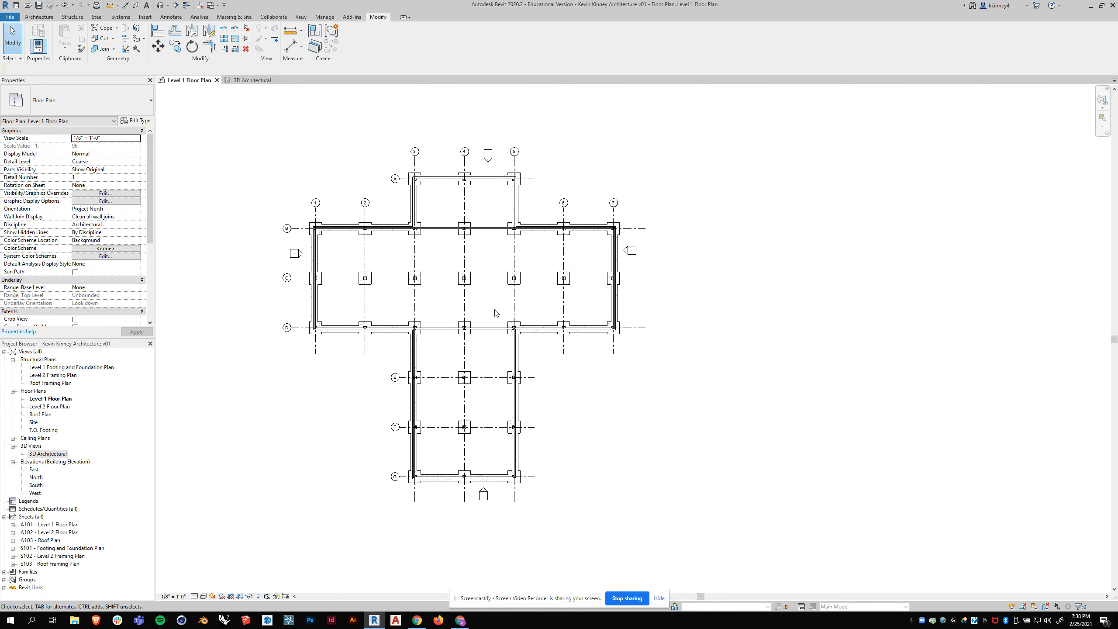
scroll(417, 180, "up", 1)
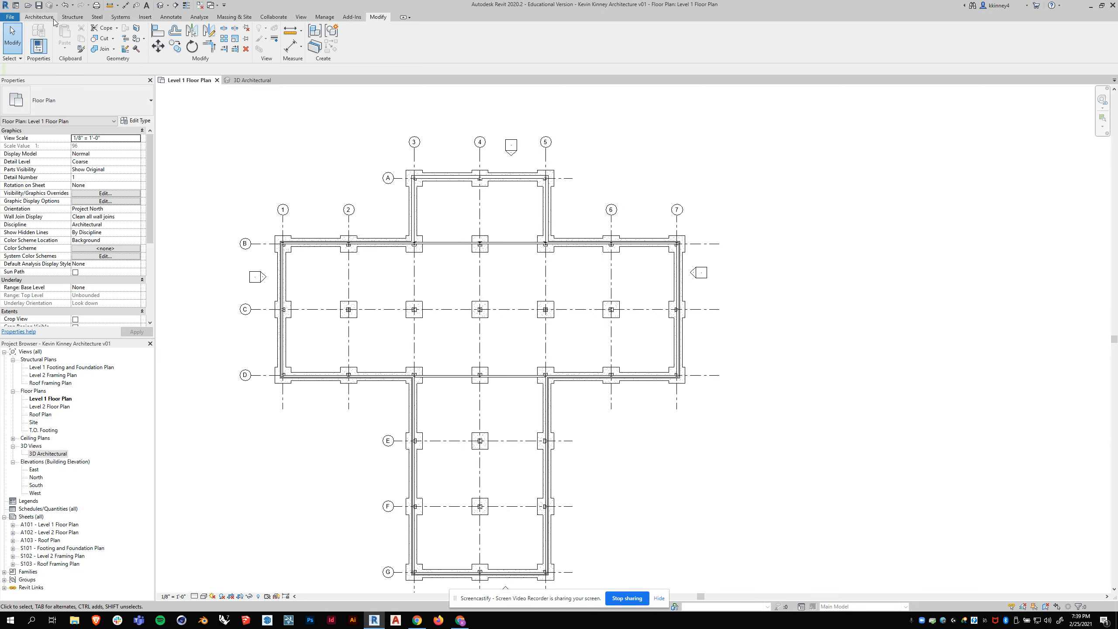
left_click(39, 17)
left_click(39, 37)
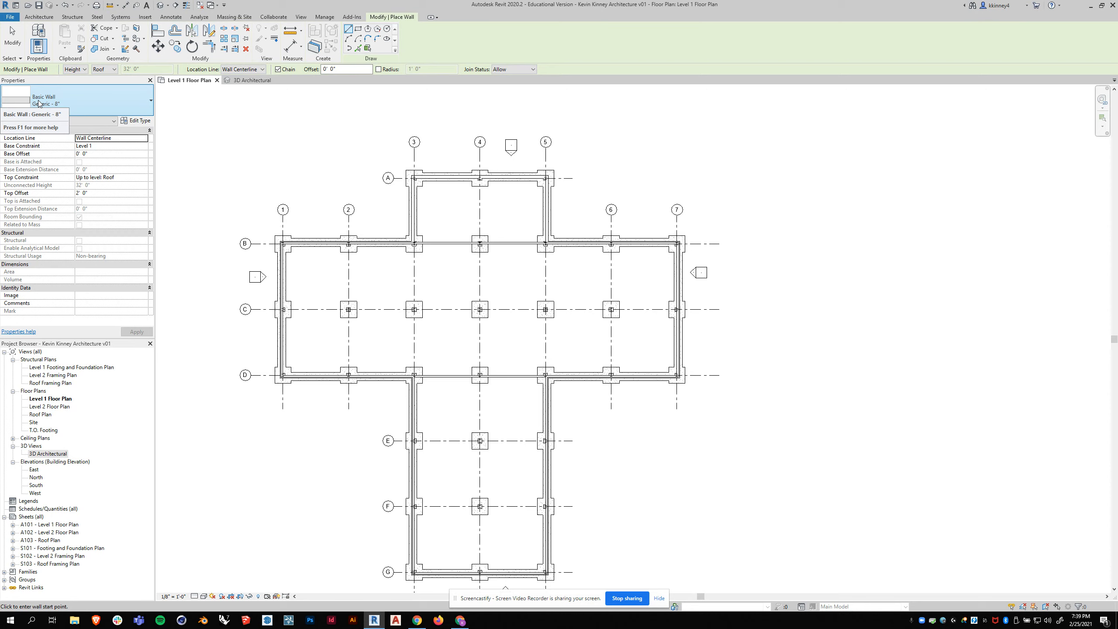
left_click(131, 178)
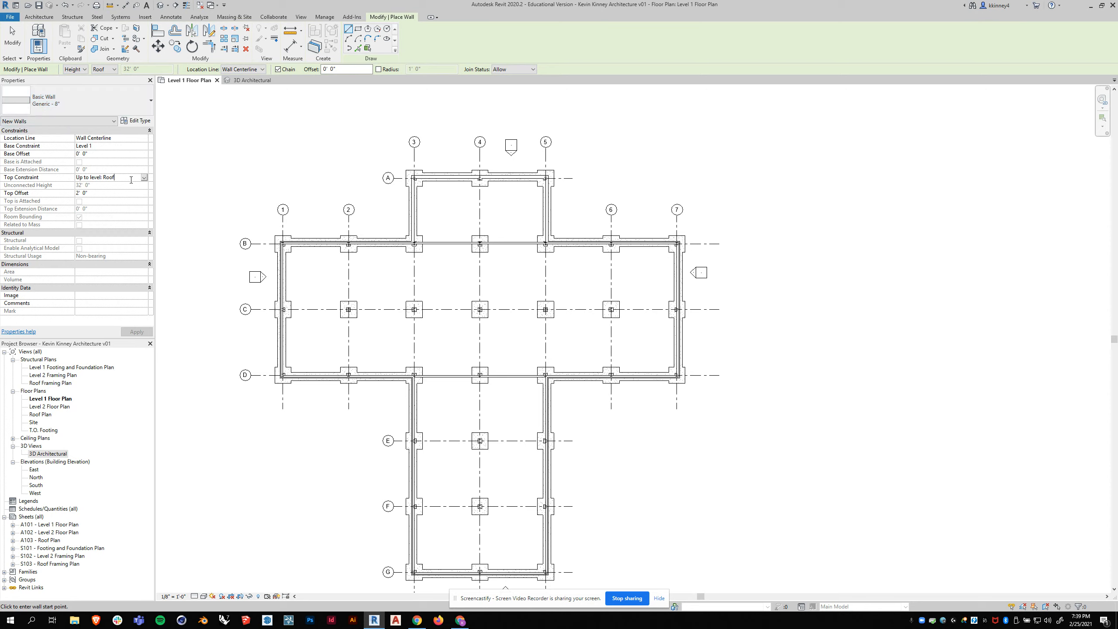
left_click(144, 178)
left_click(111, 205)
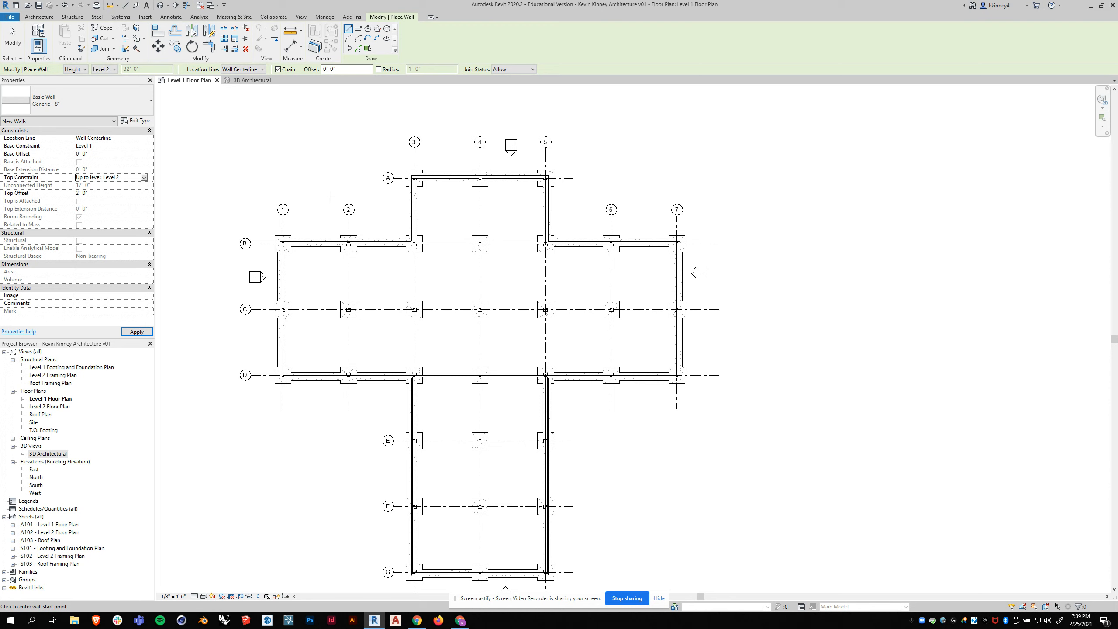
- Draw three connected Generic - 8" walls loosely around the west, north and east sides of the north wing
left_click(395, 225)
left_click(394, 162)
left_click(571, 161)
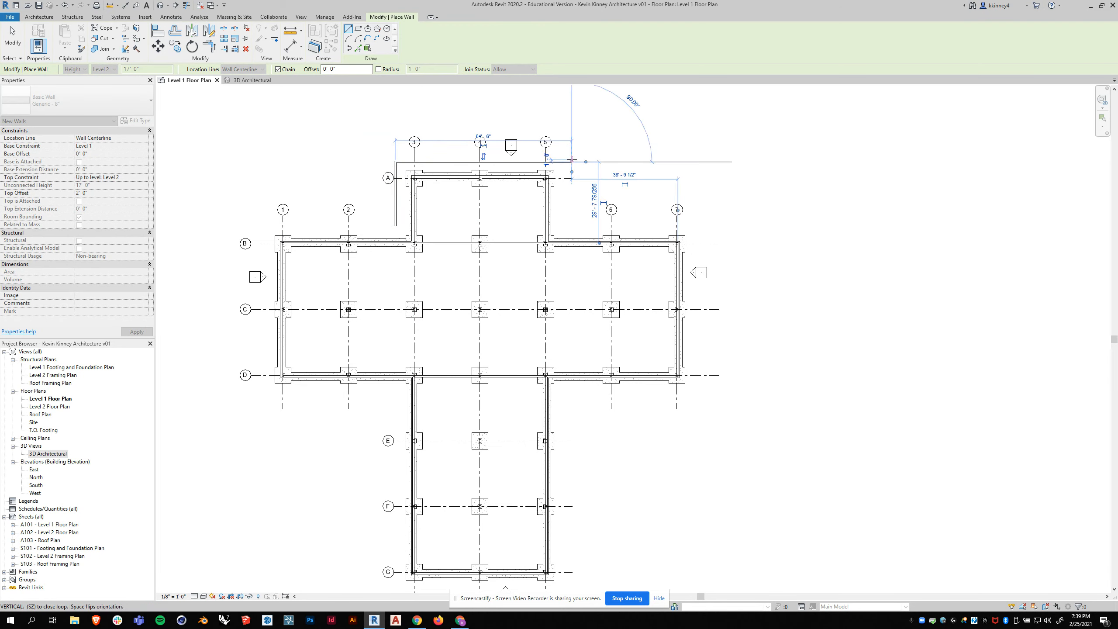
left_click(571, 225)
key("Escape")
scroll(468, 171, "up", 3)
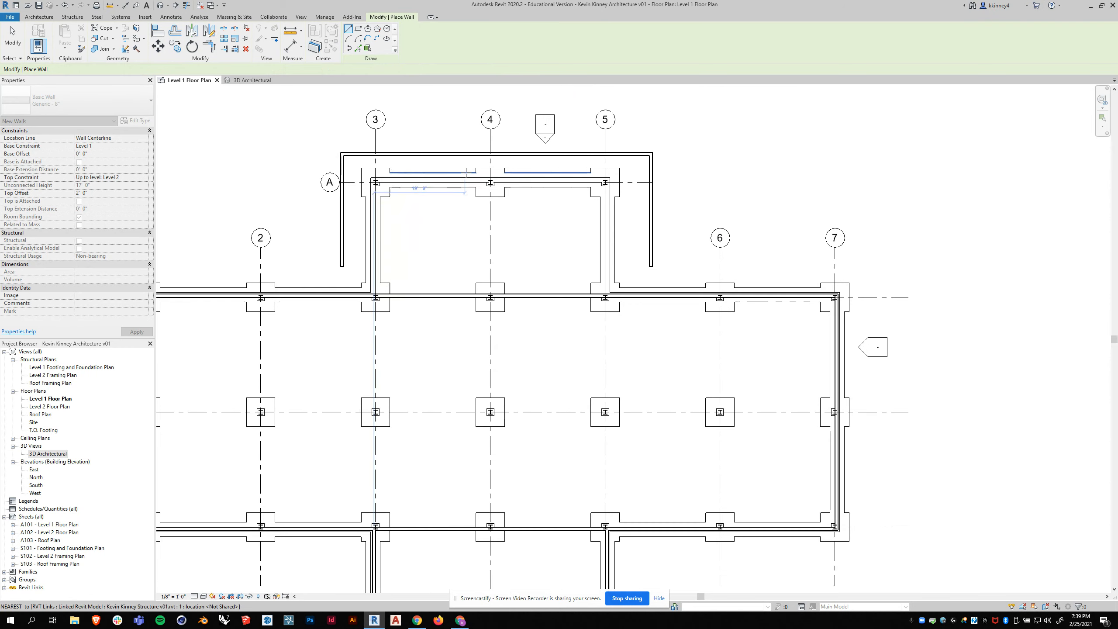
scroll(491, 172, "up", 1)
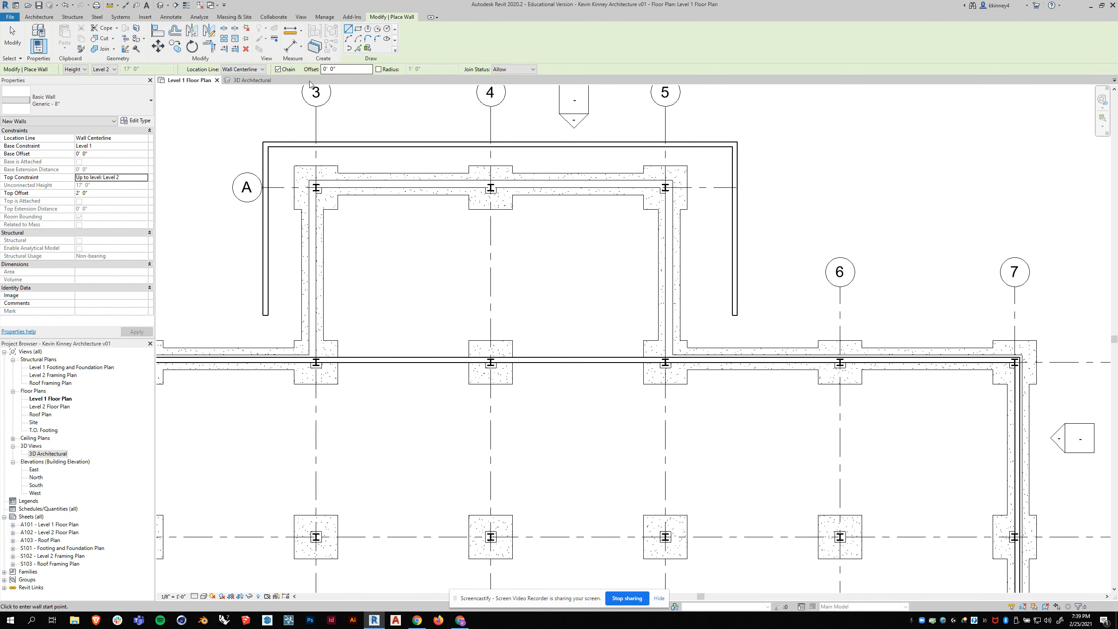
key("Escape")
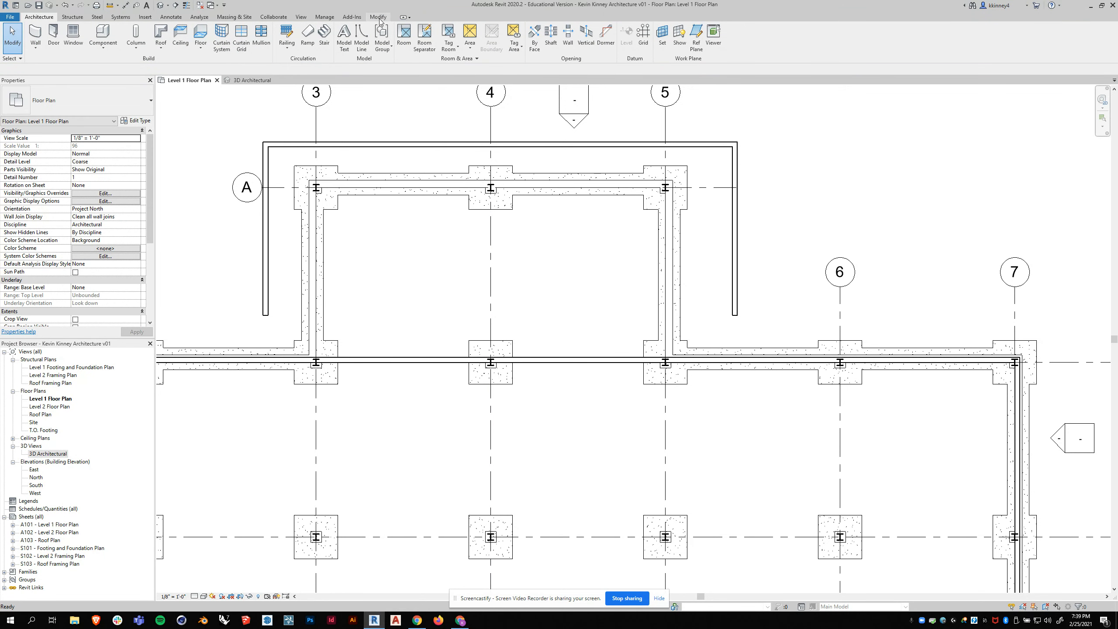
- Align the inner faces of the north wing's west, north and east walls to grids 3, A and 5
left_click(379, 19)
left_click(159, 31)
left_click(316, 220)
left_click(268, 215)
left_click(369, 189)
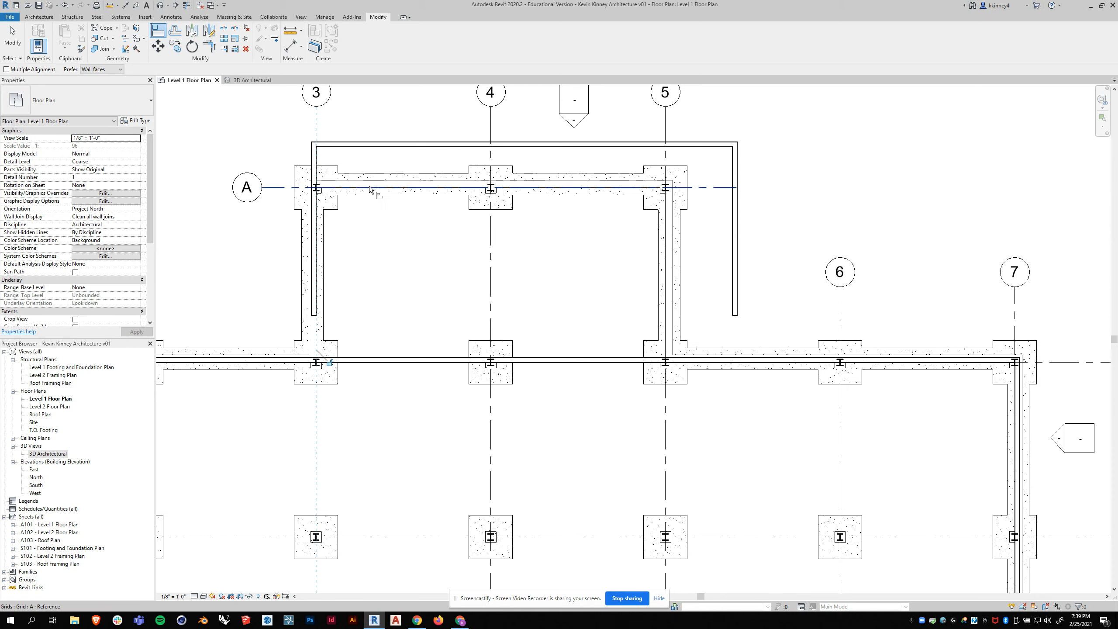
left_click(366, 146)
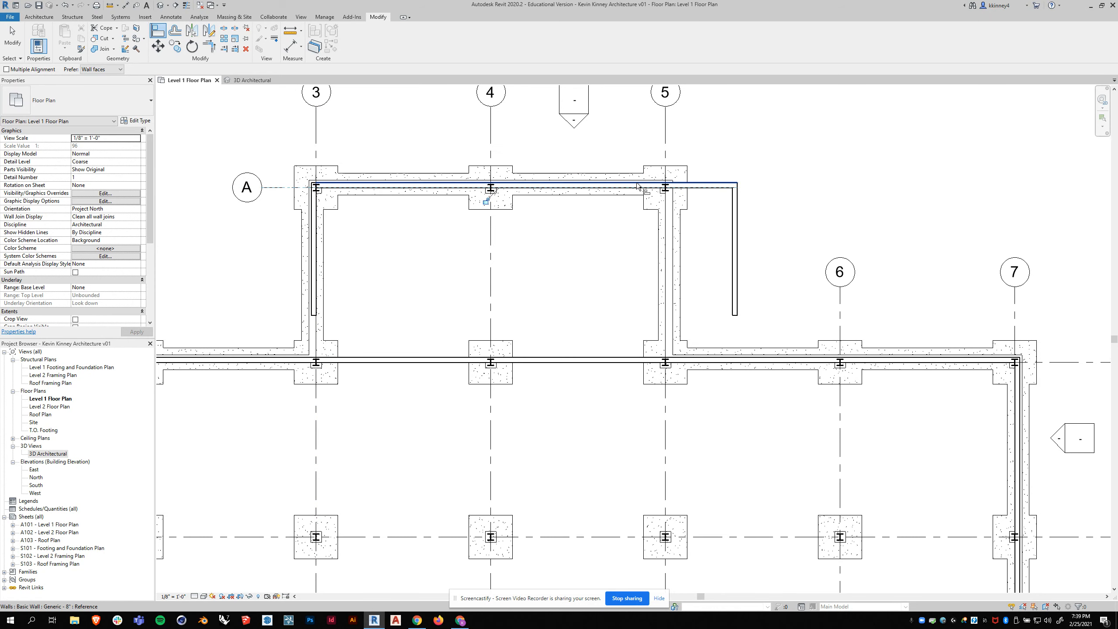
left_click(665, 220)
left_click(728, 220)
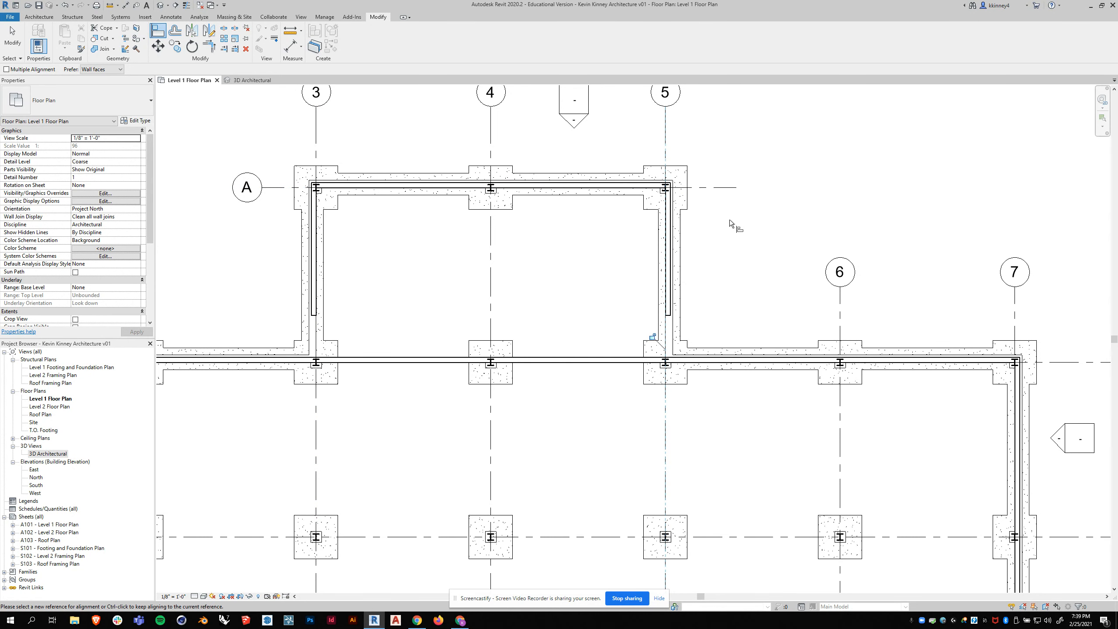
- Extend the south end of the north wing's west wall to the main block's north wall at grid B
scroll(521, 133, "down", 1)
scroll(365, 298, "up", 2)
key("Escape")
left_click(334, 257)
left_click_drag(334, 269, 332, 289)
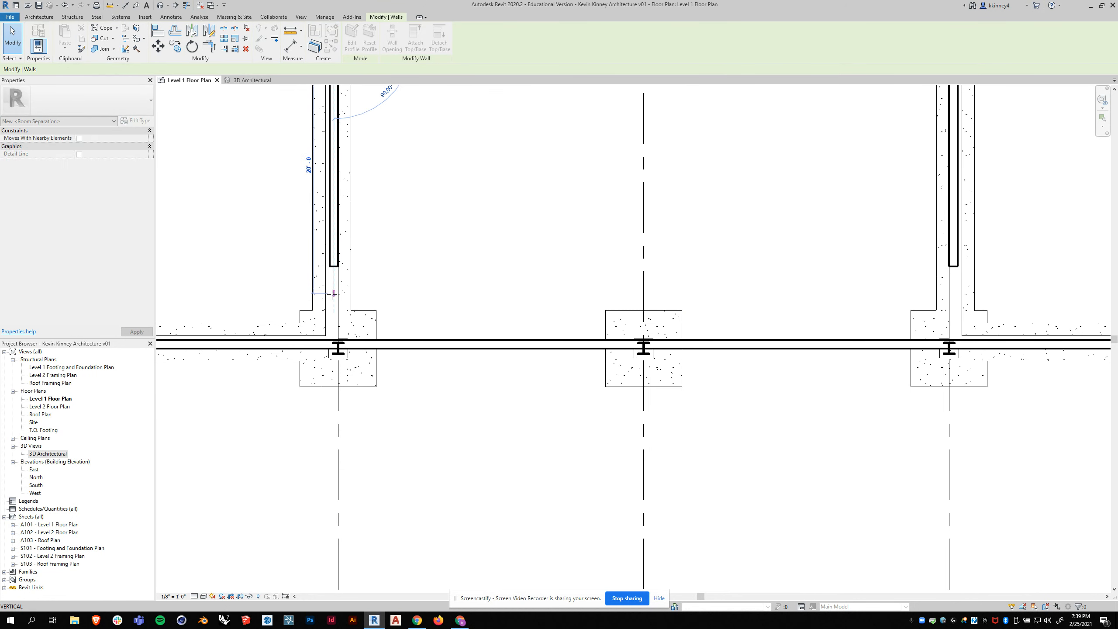
left_click_drag(334, 330, 334, 344)
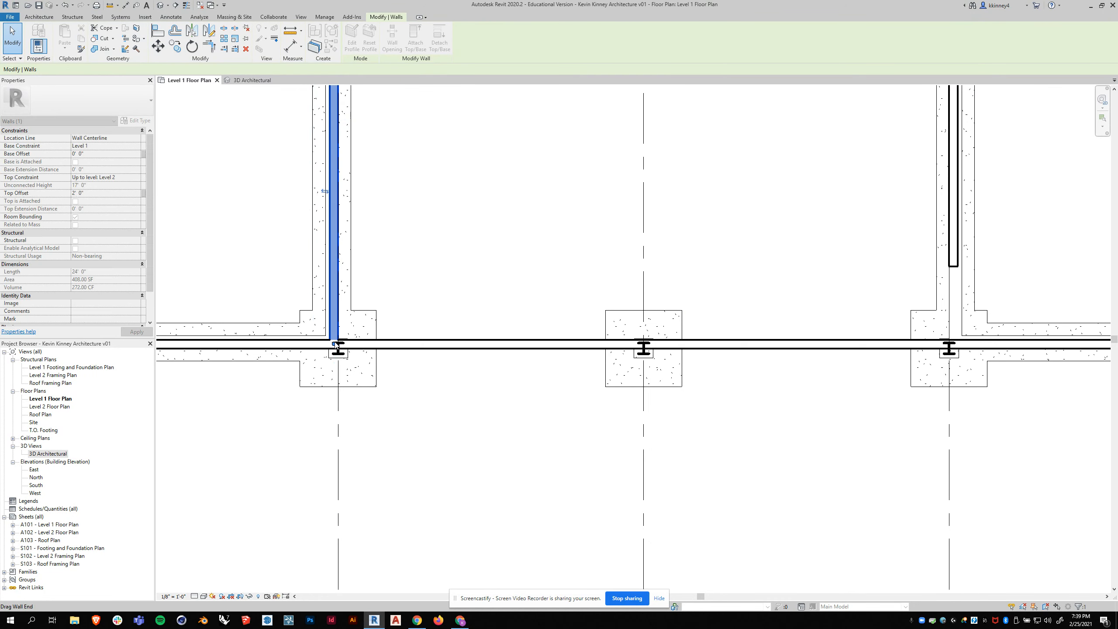
- Extend the south end of the north wing's east wall to the main block's north wall at grid B
scroll(468, 260, "down", 3)
scroll(667, 248, "up", 3)
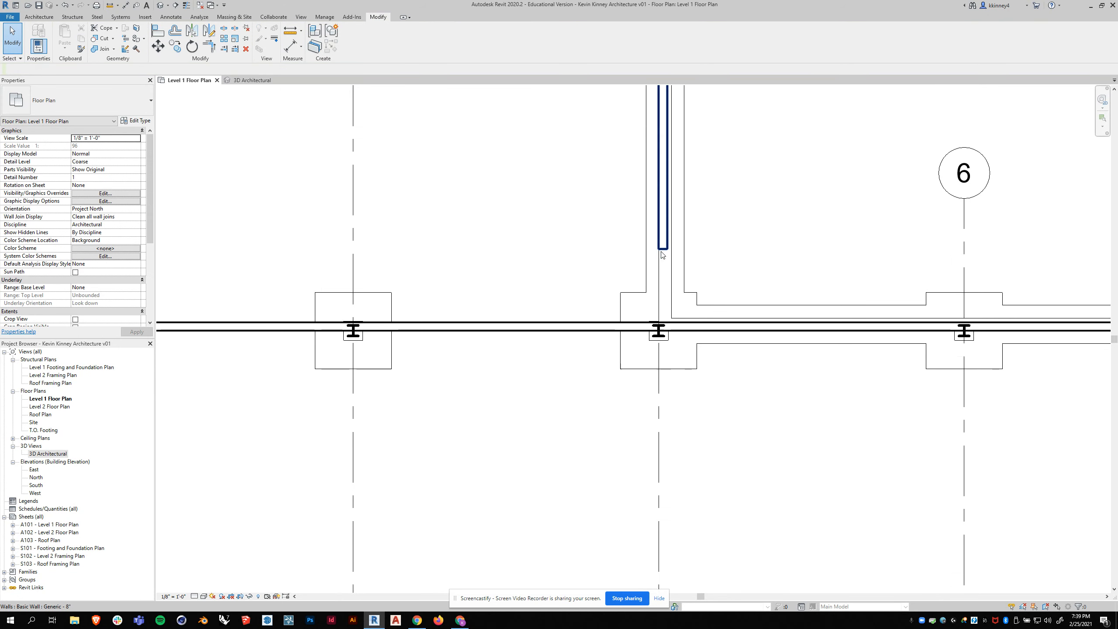
left_click(663, 244)
left_click_drag(662, 248, 662, 321)
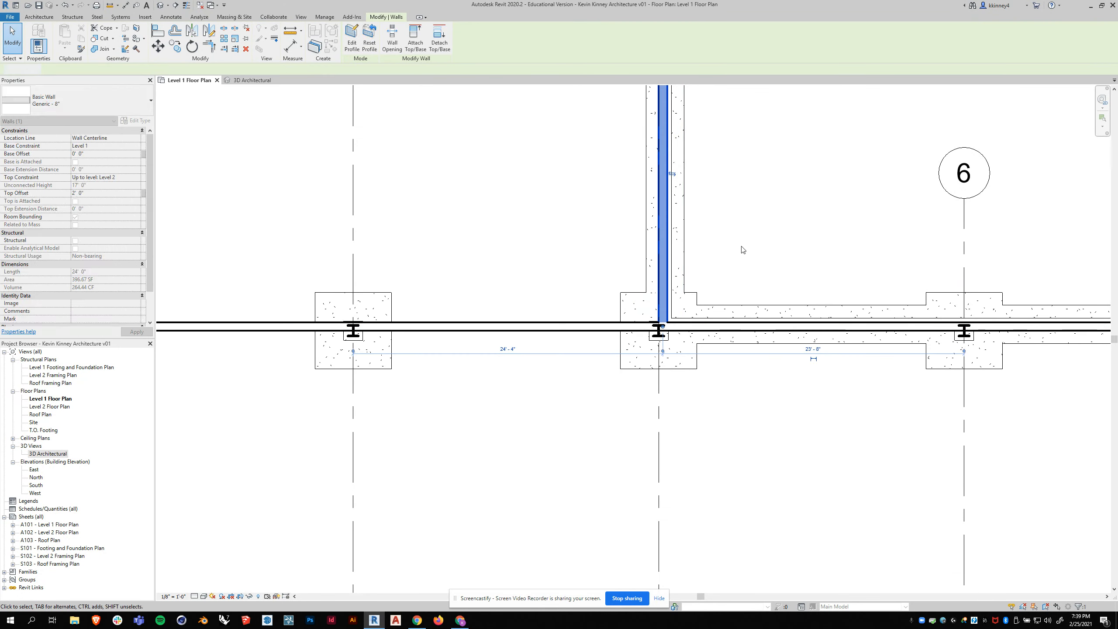
left_click(597, 263)
scroll(598, 263, "down", 2)
scroll(566, 248, "down", 4)
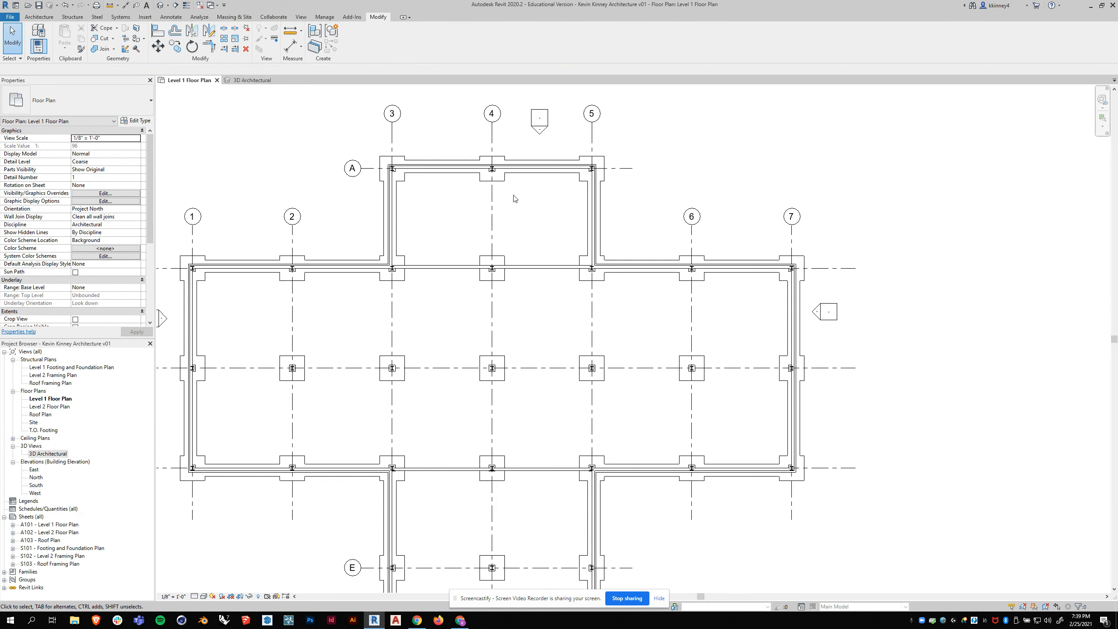
- Open the 3D Architectural view and inspect the exterior walls of the main block and both wings
left_click(249, 80)
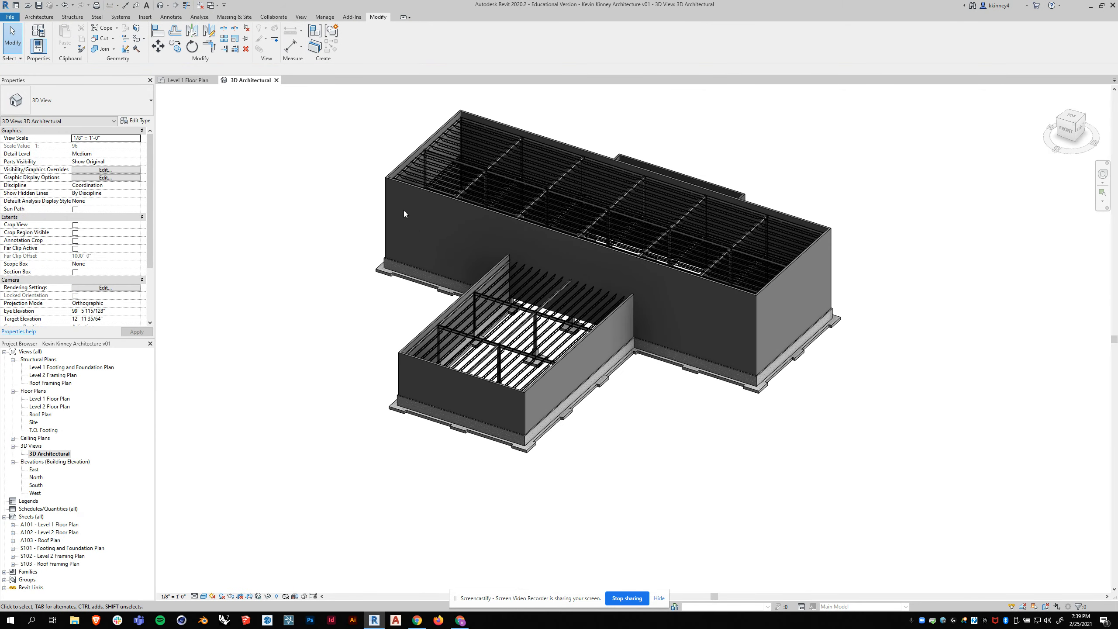
middle_click_drag(563, 247, 531, 254, "shift")
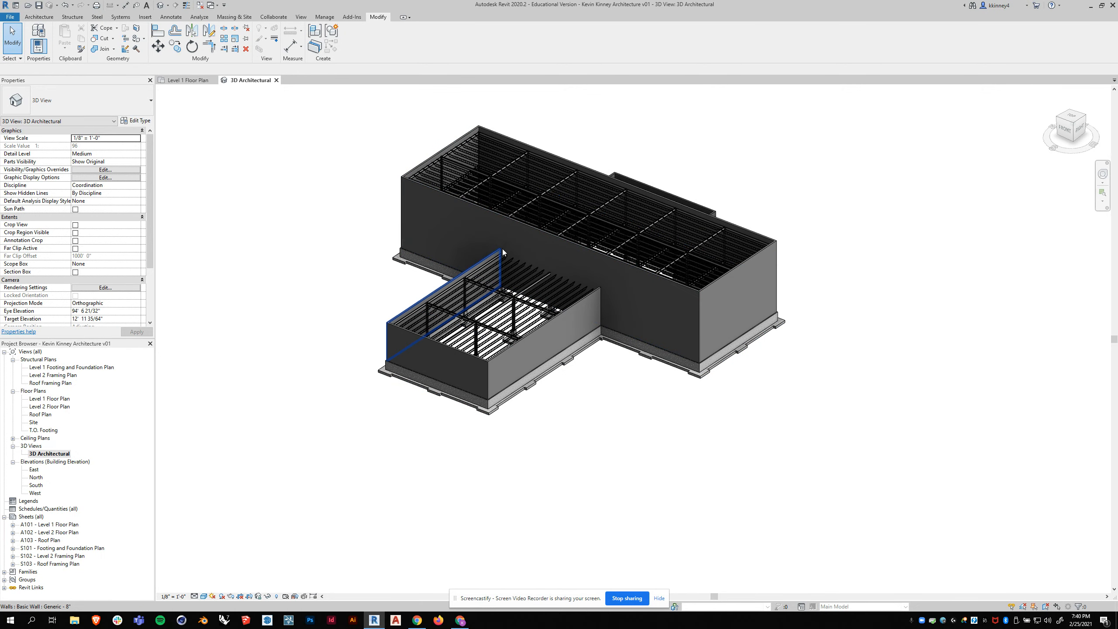
left_click(567, 241)
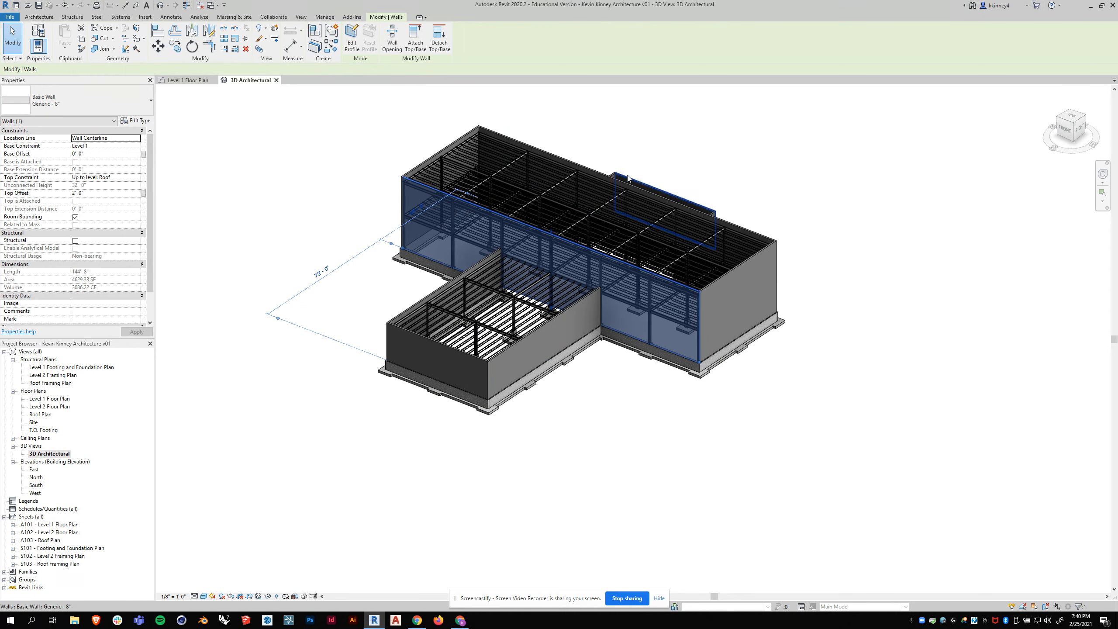
left_click(224, 239)
middle_click_drag(639, 388, 609, 384, "shift")
- Switch the 3D view to perspective projection and examine the main block's south wall from above
right_click(1074, 134)
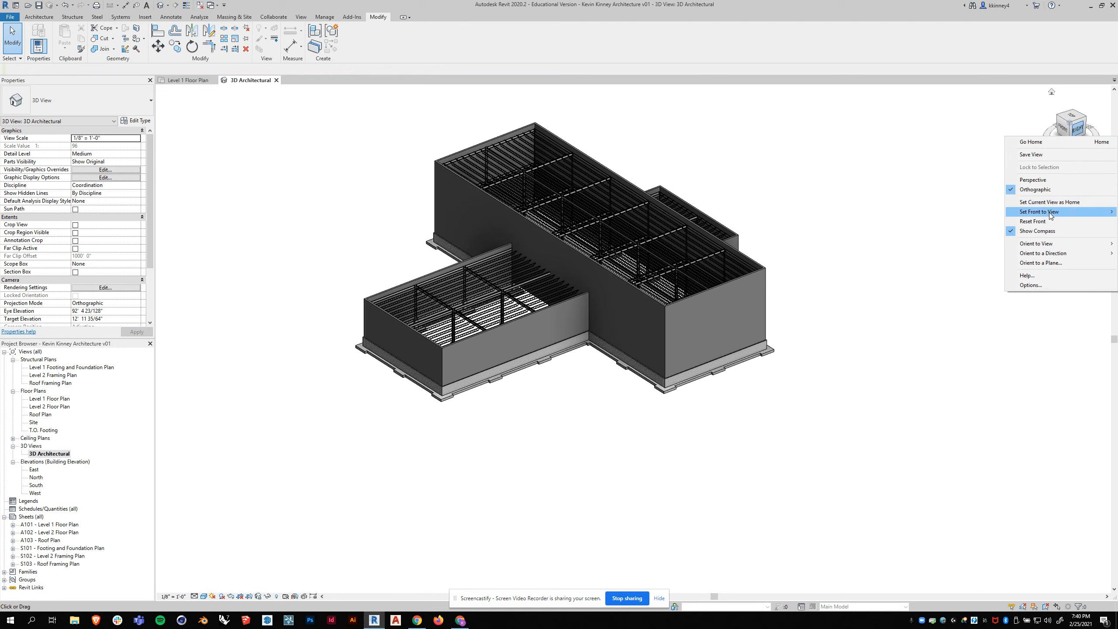
left_click(1032, 179)
middle_click_drag(701, 278, 596, 304, "shift")
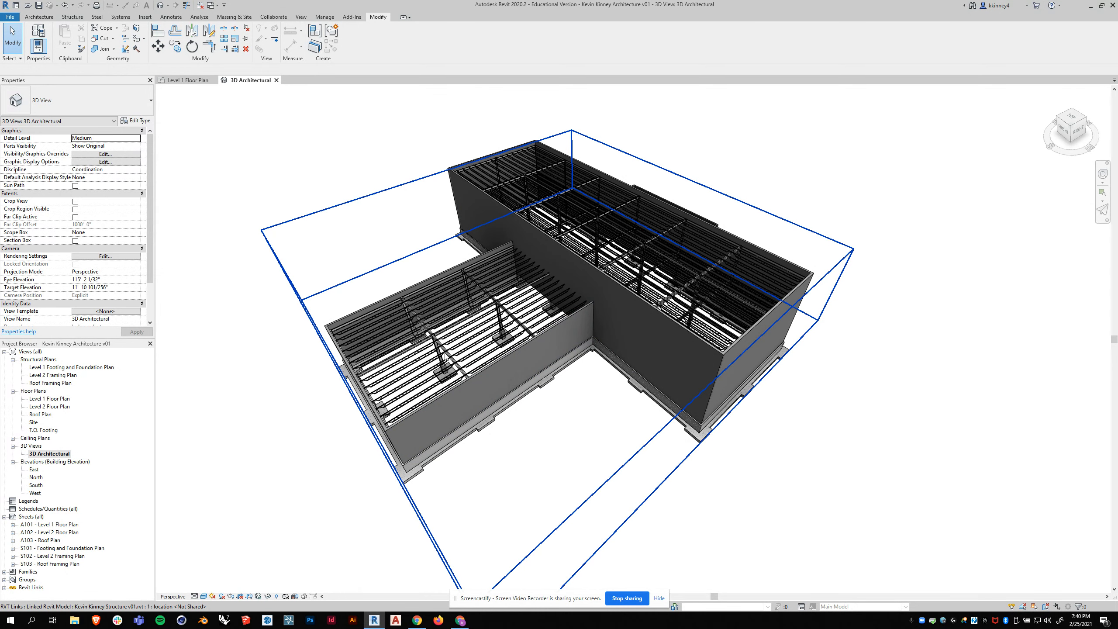
left_click(498, 202)
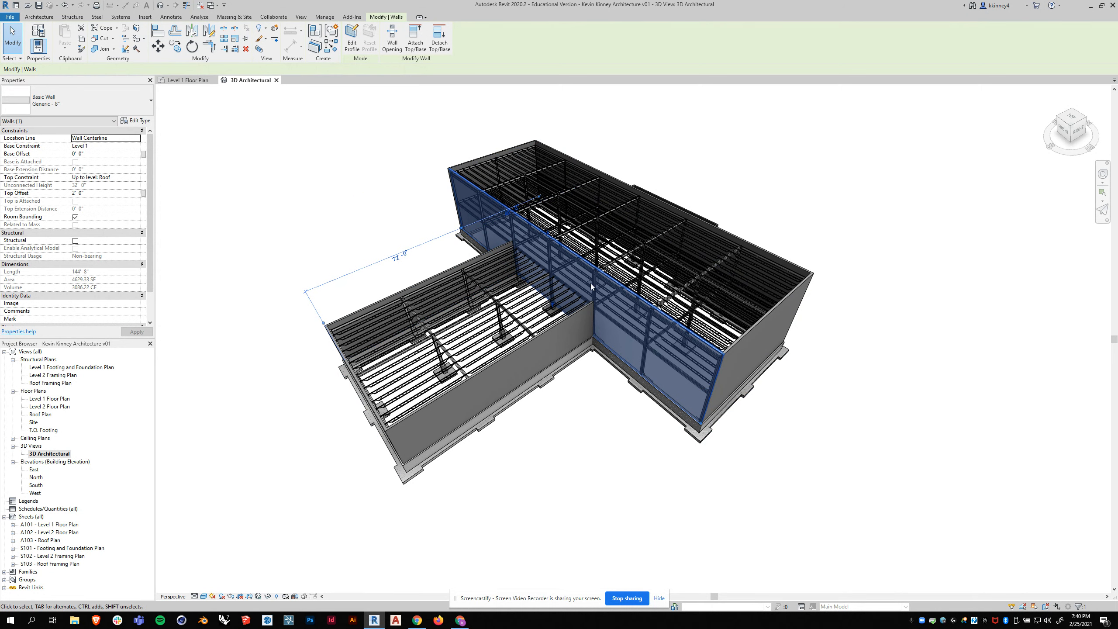
left_click(351, 130)
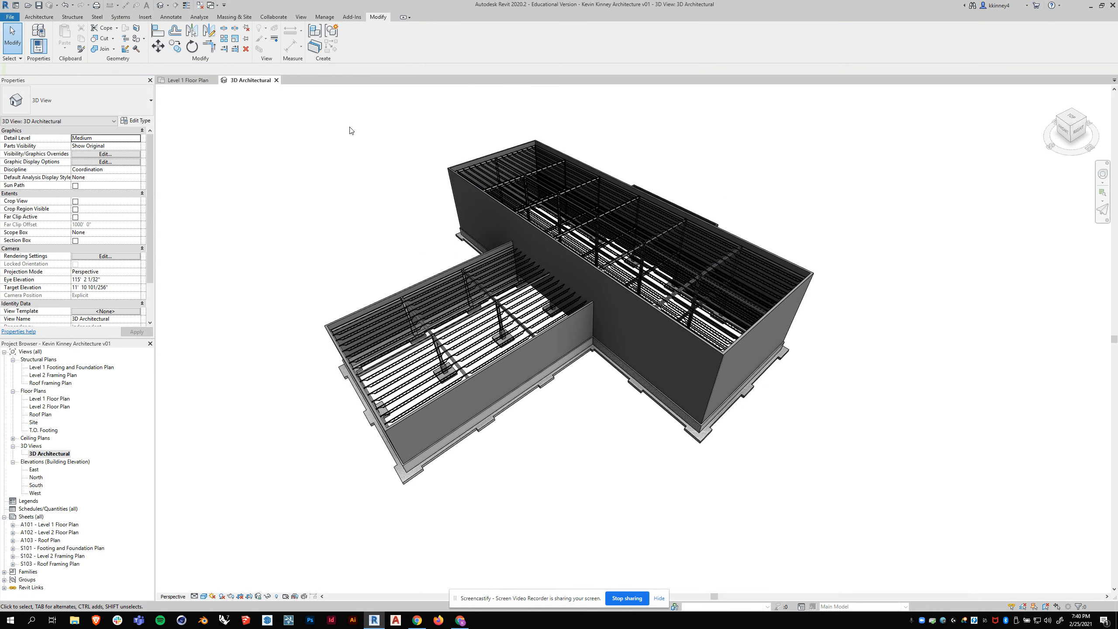
- Set the Level 1 Floor Plan's view depth offset to 0' 0" in its view range, hiding the footings
left_click(188, 80)
scroll(759, 104, "down", 1)
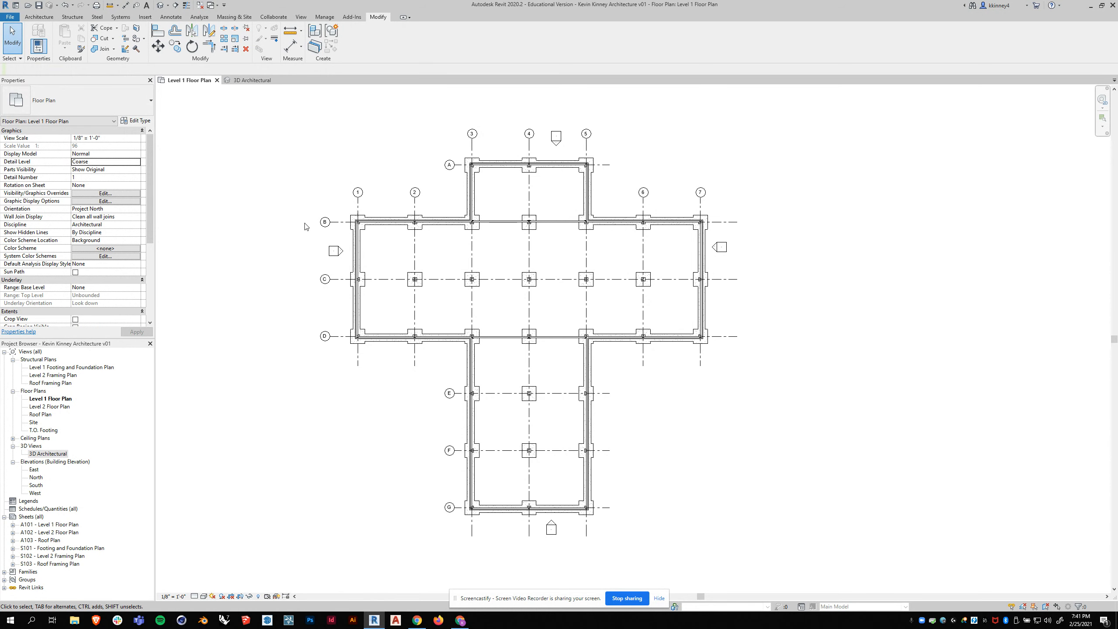
scroll(82, 271, "down", 4)
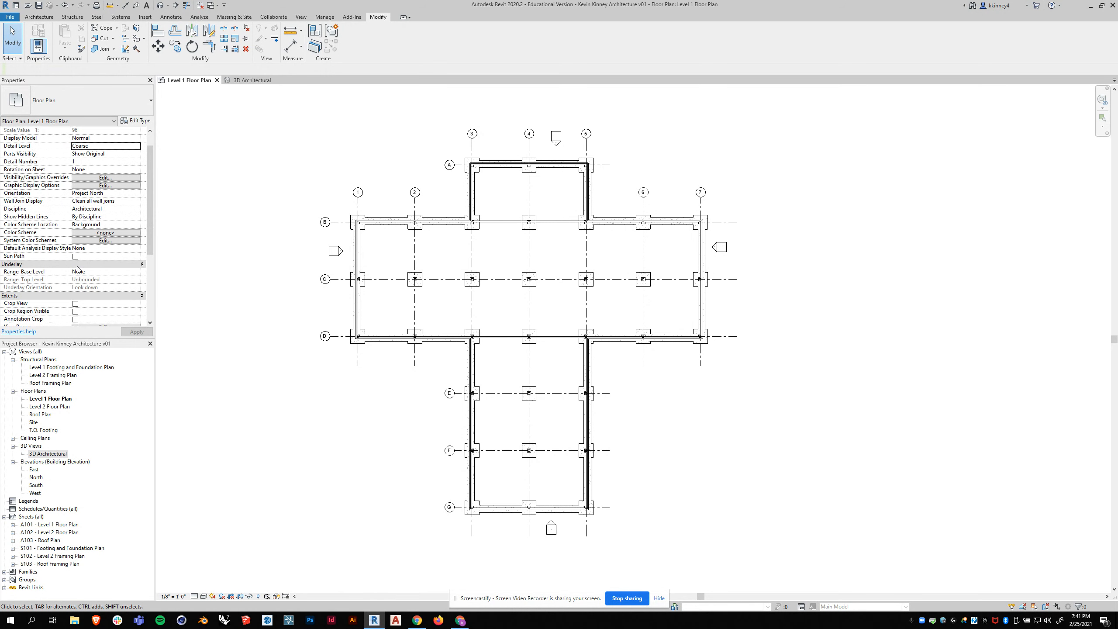
left_click(109, 280)
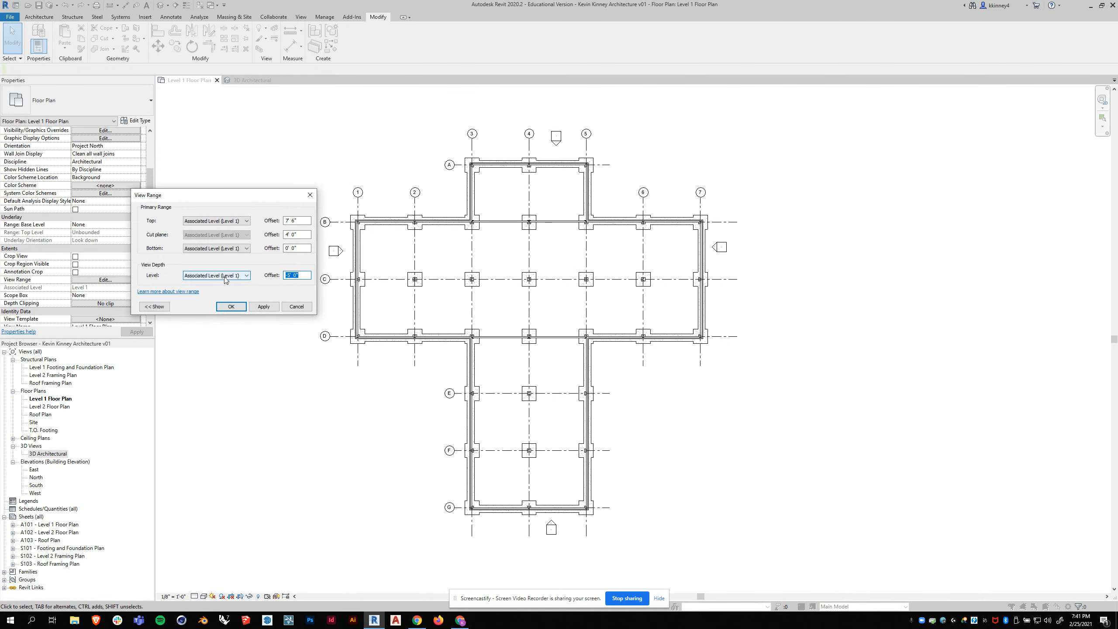
left_click(268, 310)
left_click(230, 307)
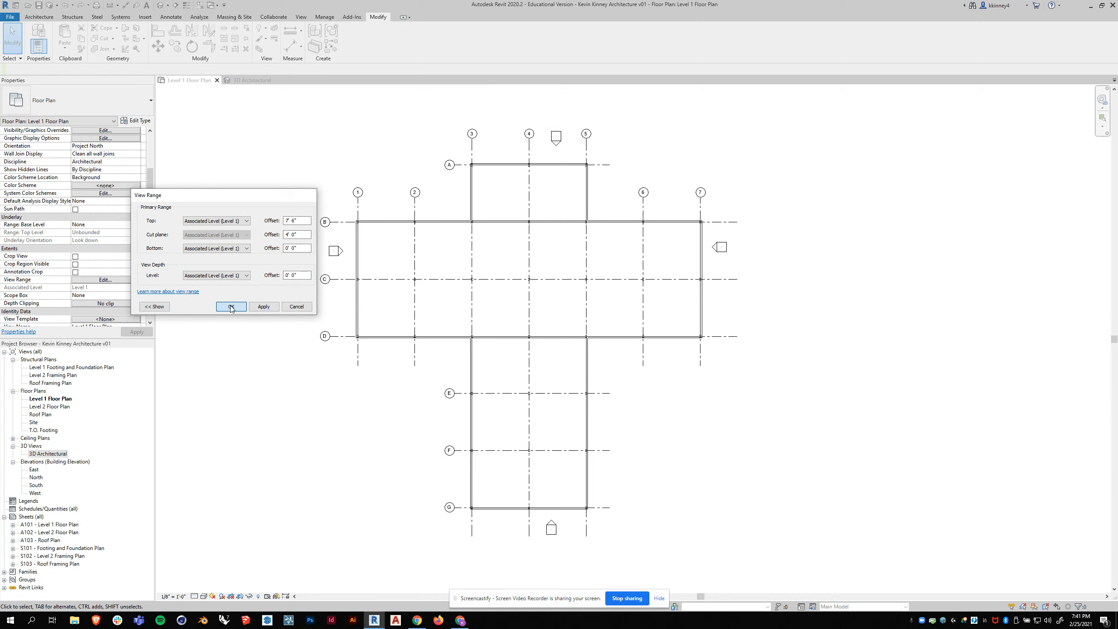
- Examine the Level 1 Floor Plan and compare it with the Level 1 Footing and Foundation Plan
scroll(568, 274, "up", 2)
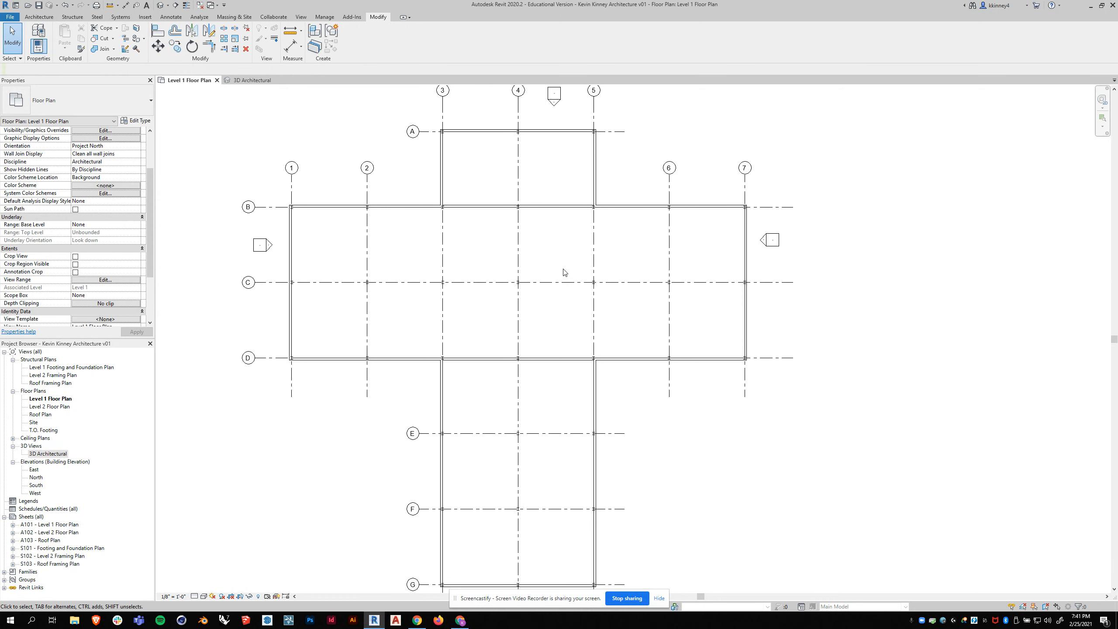
scroll(524, 221, "up", 2)
scroll(525, 221, "down", 1)
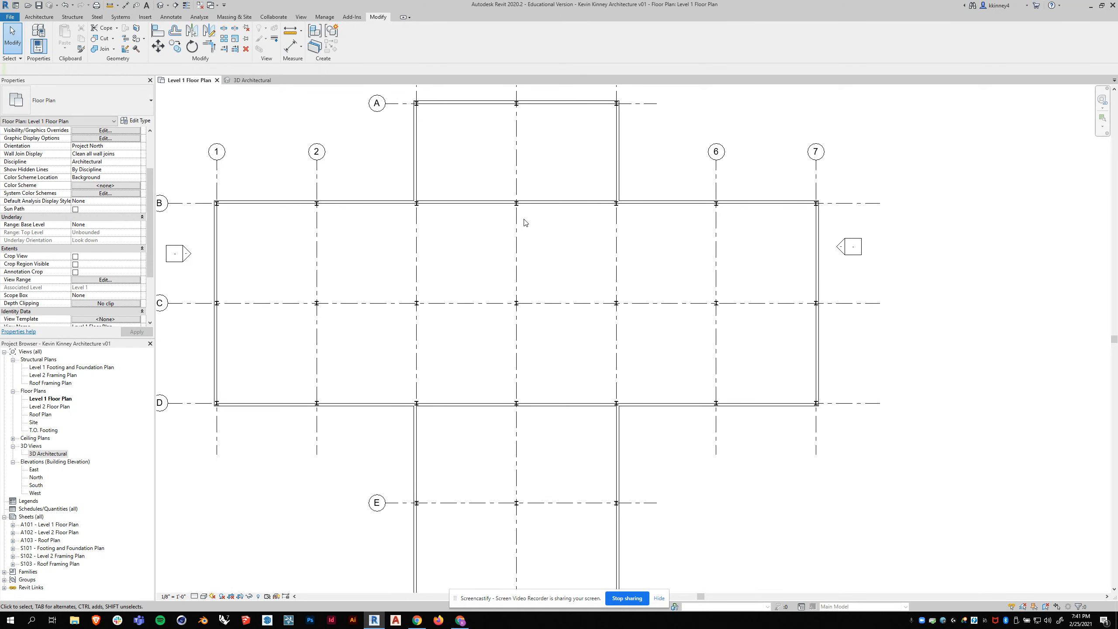
scroll(524, 223, "down", 1)
scroll(325, 200, "up", 3)
scroll(331, 202, "down", 4)
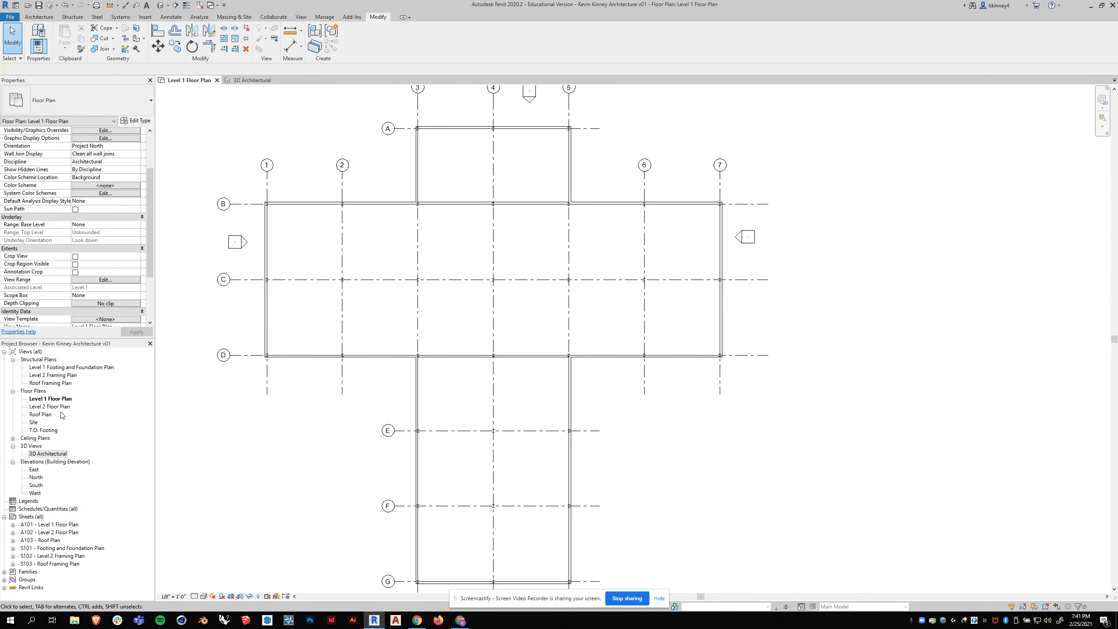
double_click(62, 368)
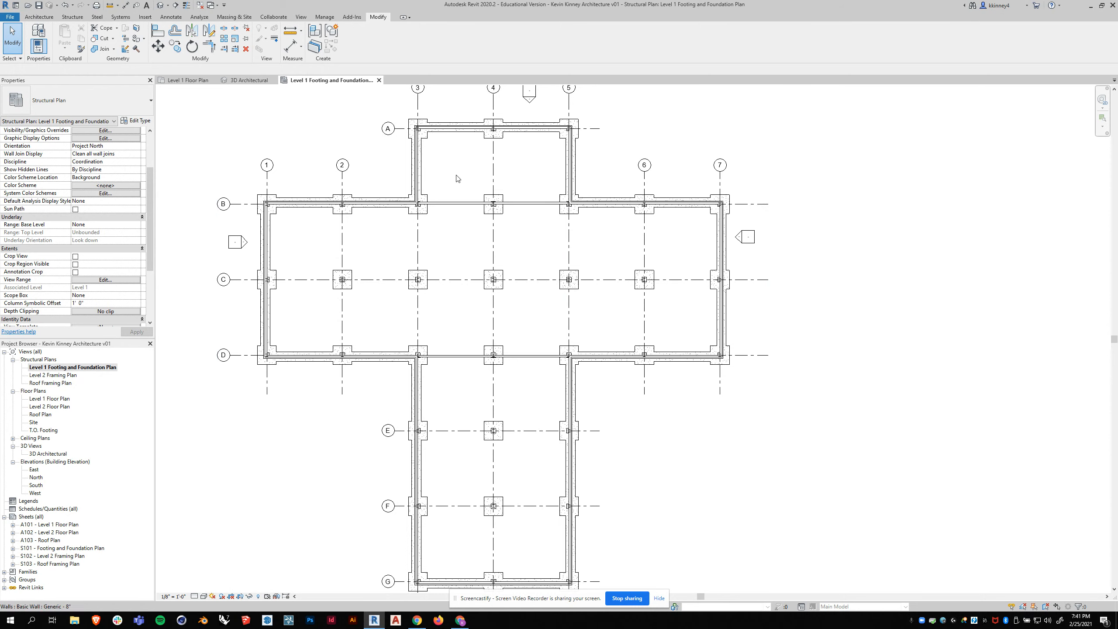
left_click(378, 80)
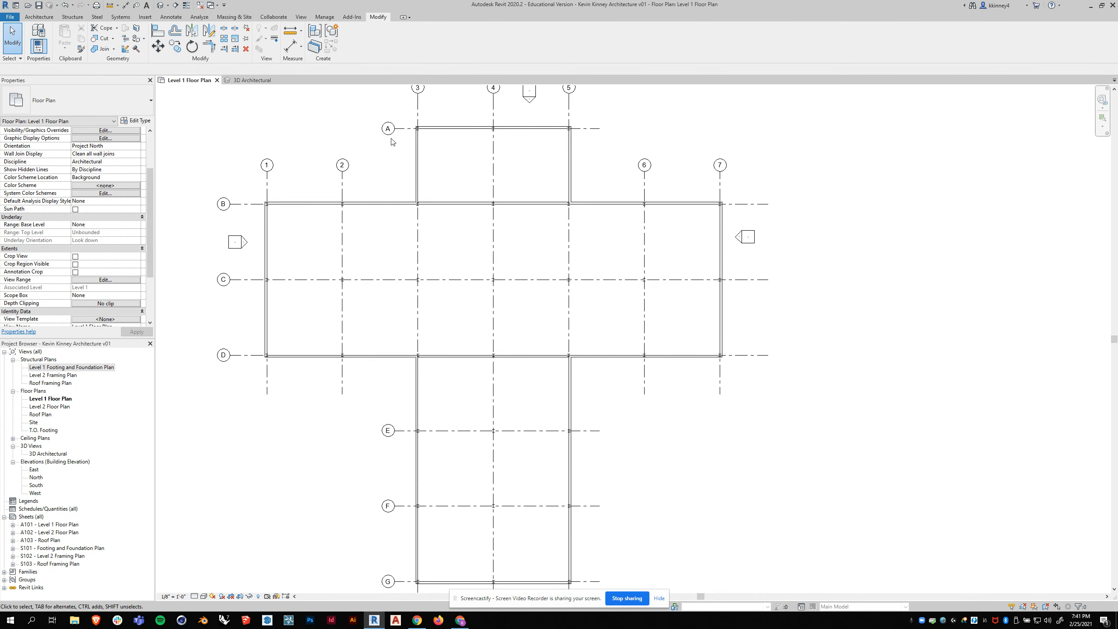
scroll(603, 232, "down", 1)
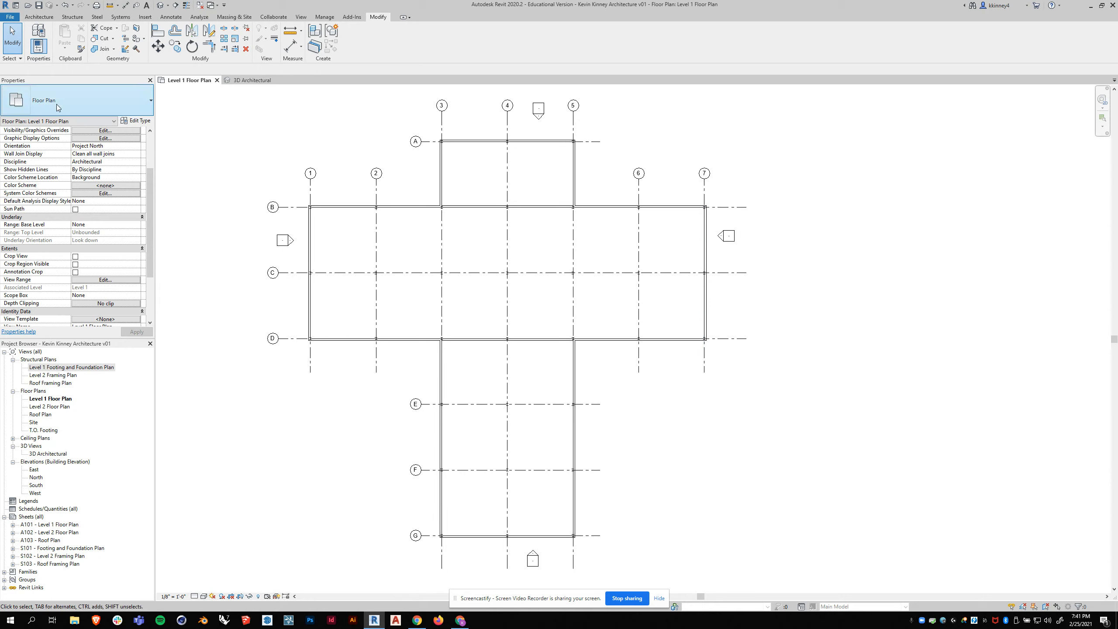
- Place a north-facing building section across the full building width, cutting the south wing between grids D and E
left_click(302, 17)
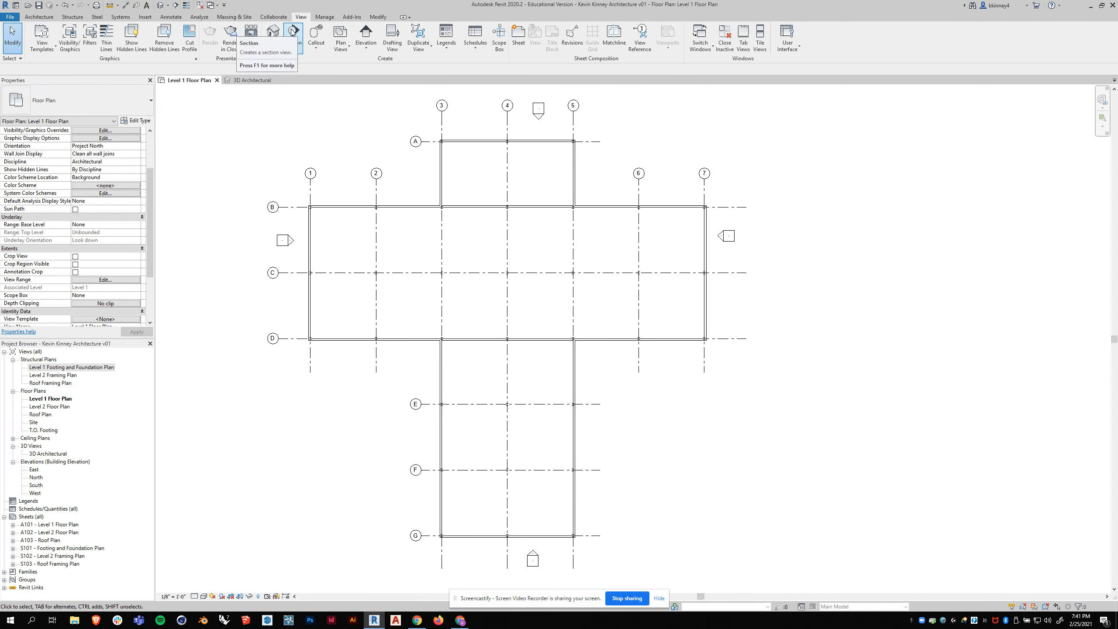
left_click(292, 33)
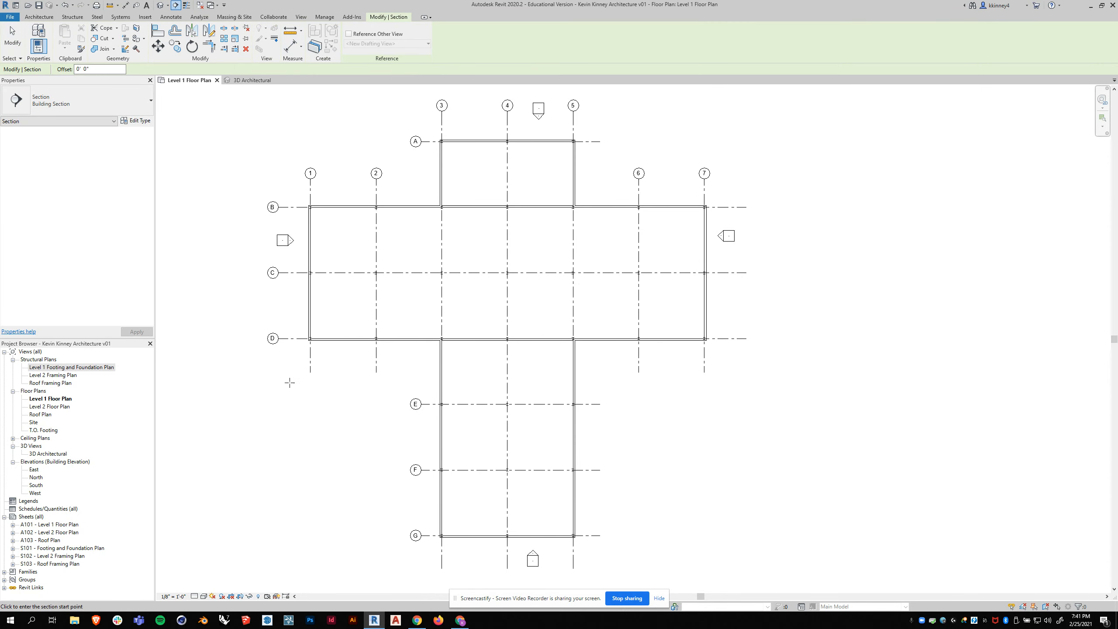
left_click(275, 374)
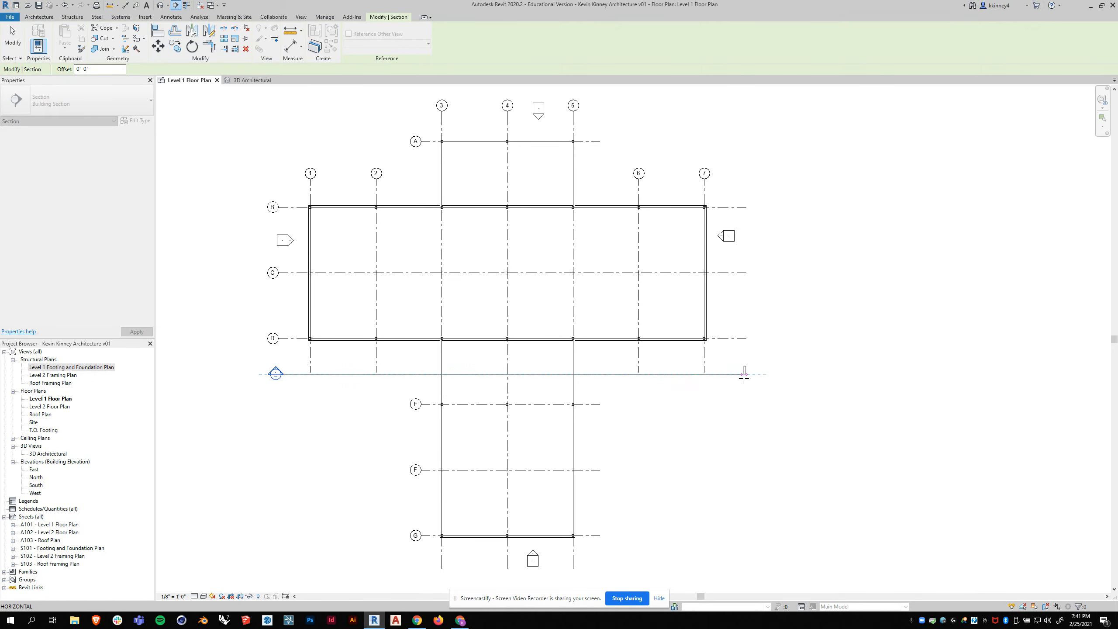
left_click(744, 374)
- Shorten the new section's view depth to a far clip offset of about 21' 6", just beyond grid D
left_click_drag(513, 129, 515, 308)
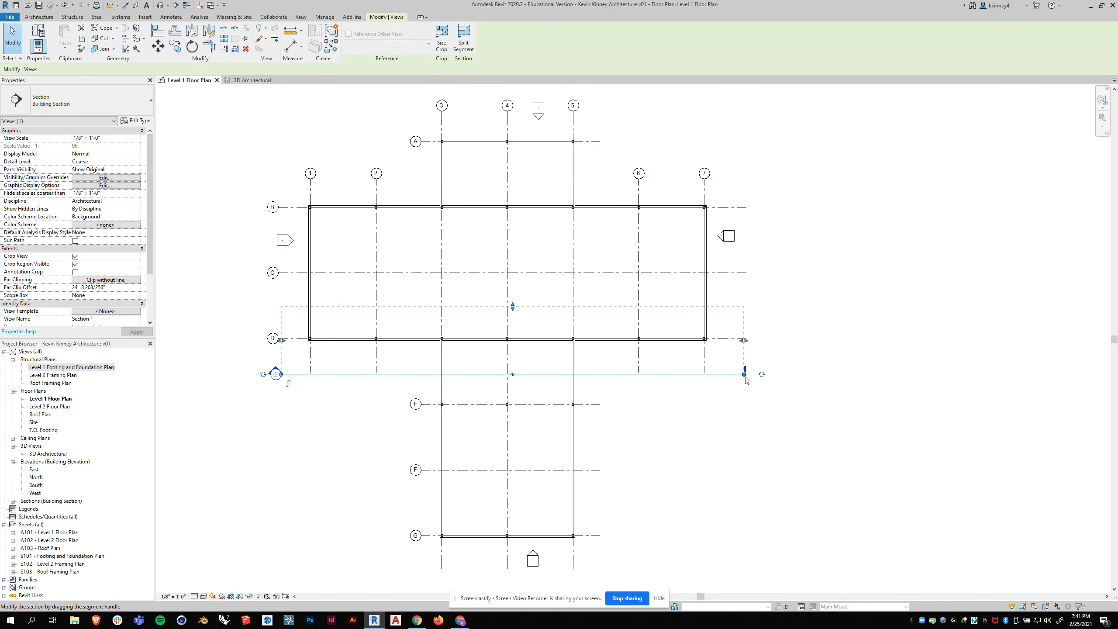
left_click_drag(513, 306, 488, 316)
left_click(793, 414)
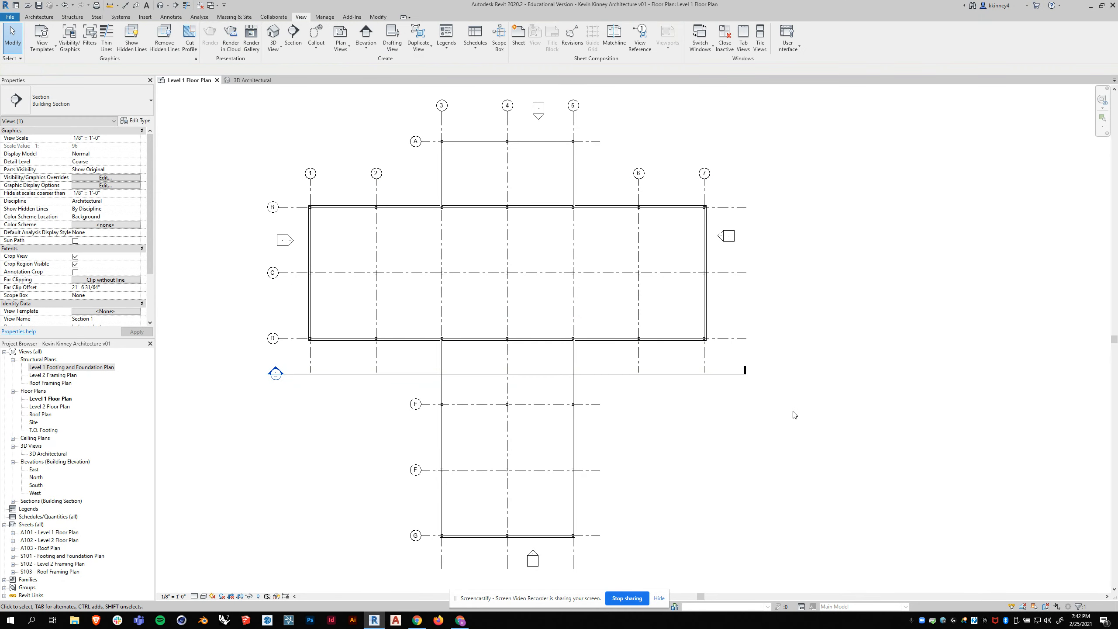
scroll(776, 378, "up", 1)
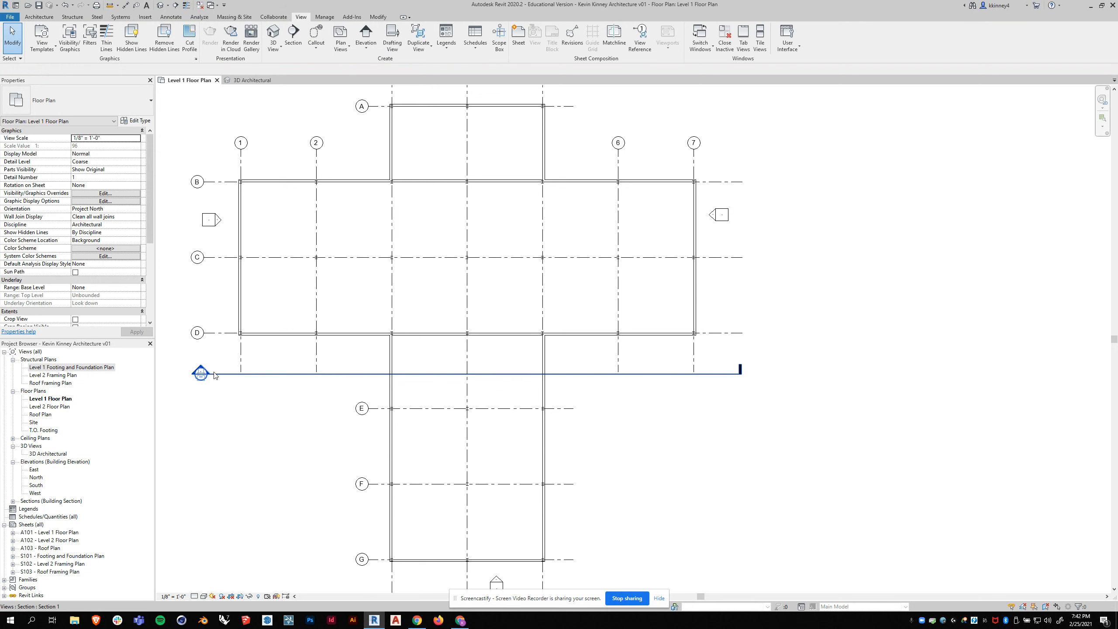
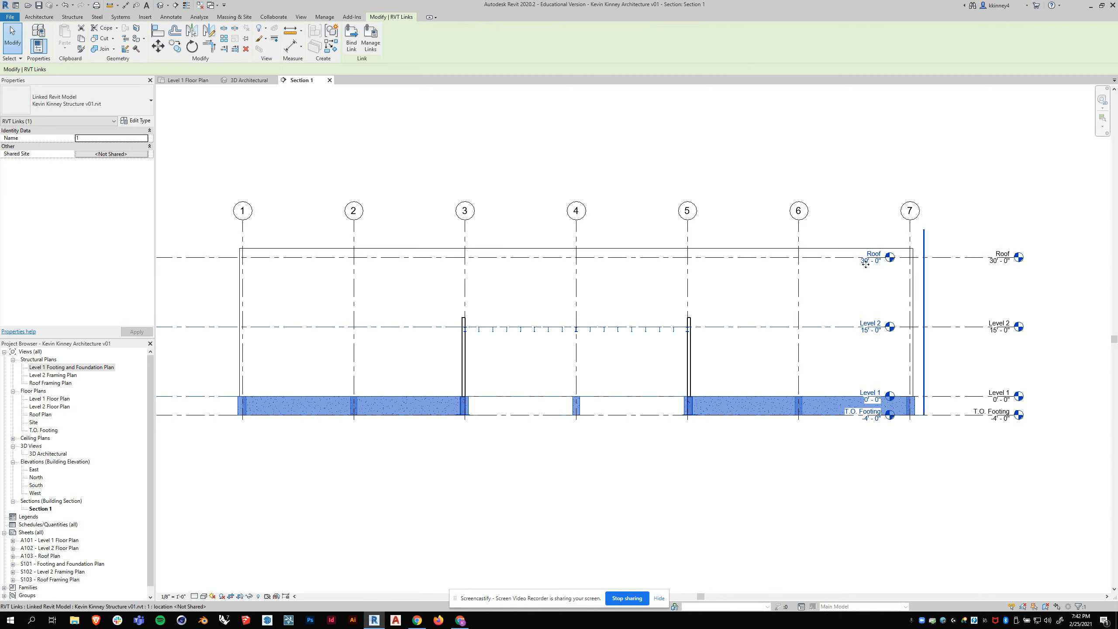
- Extend the lower ends of the grid lines to below the T.O. Footing level in Section 1
left_click(961, 482)
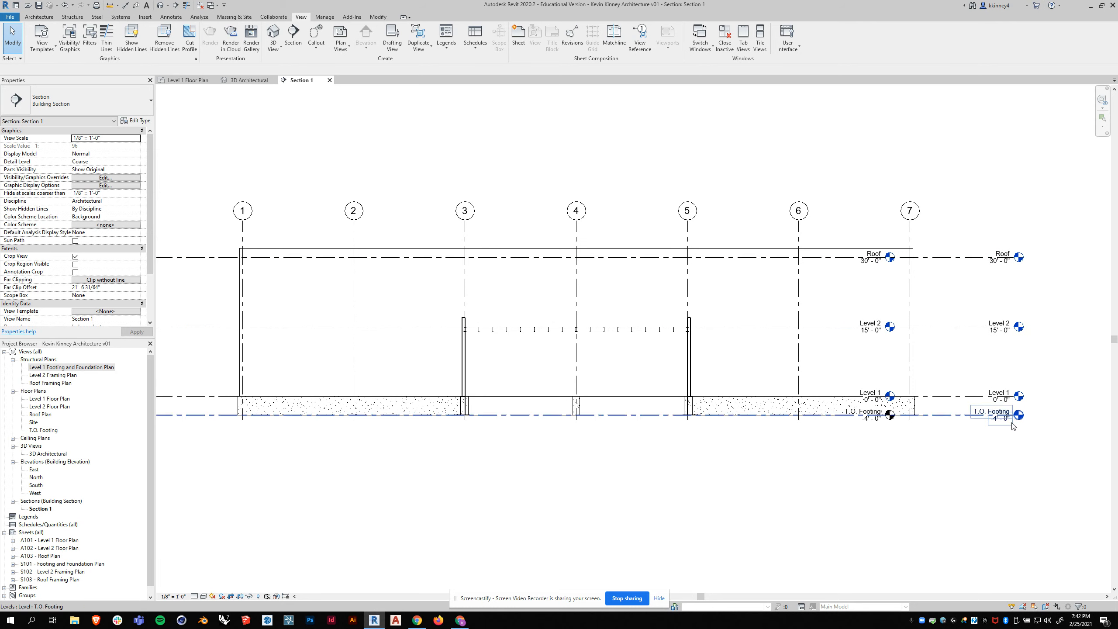
left_click(355, 238)
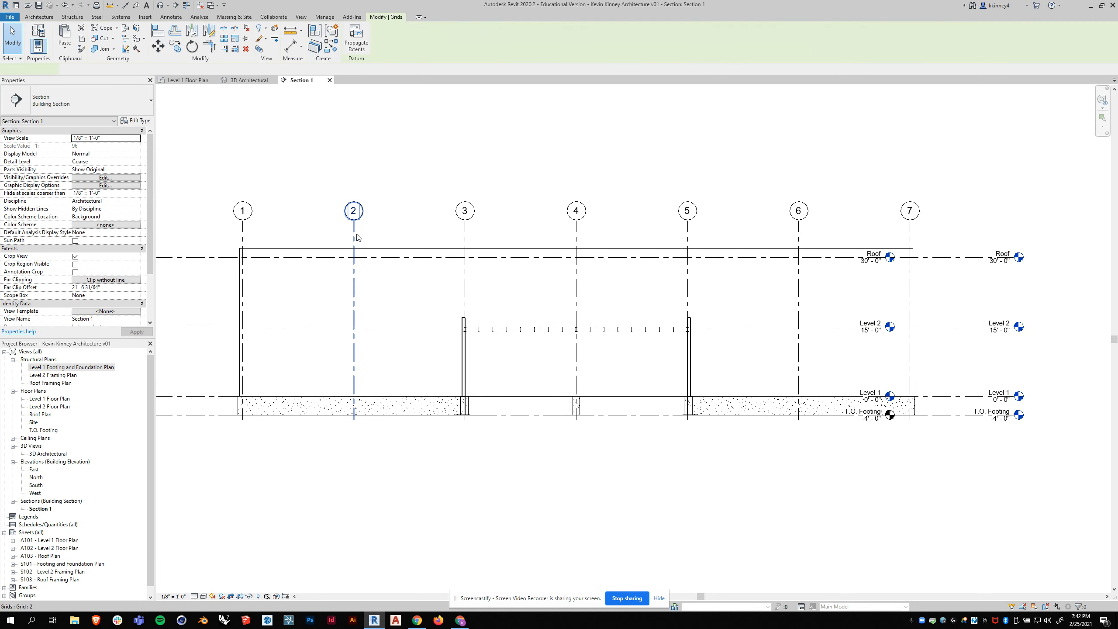
left_click_drag(355, 422, 354, 458)
left_click(596, 546)
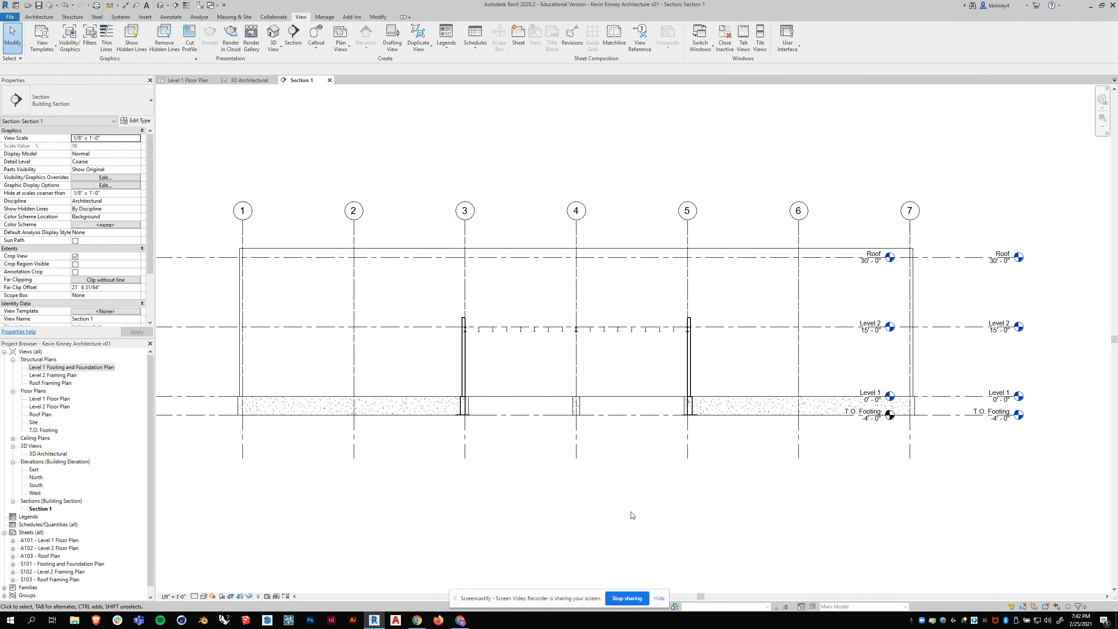
- Sketch an opening in the grid D wall's profile from Level 1 to Level 2, spanning 48' between grids 3 and 5
left_click(276, 253)
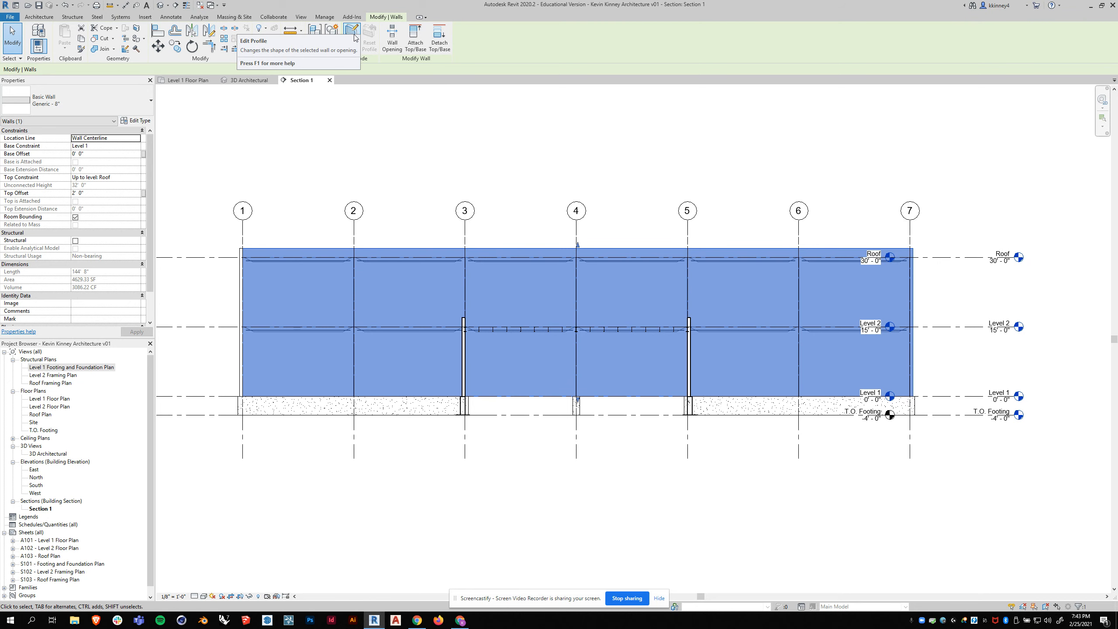
left_click(400, 207)
left_click(394, 248)
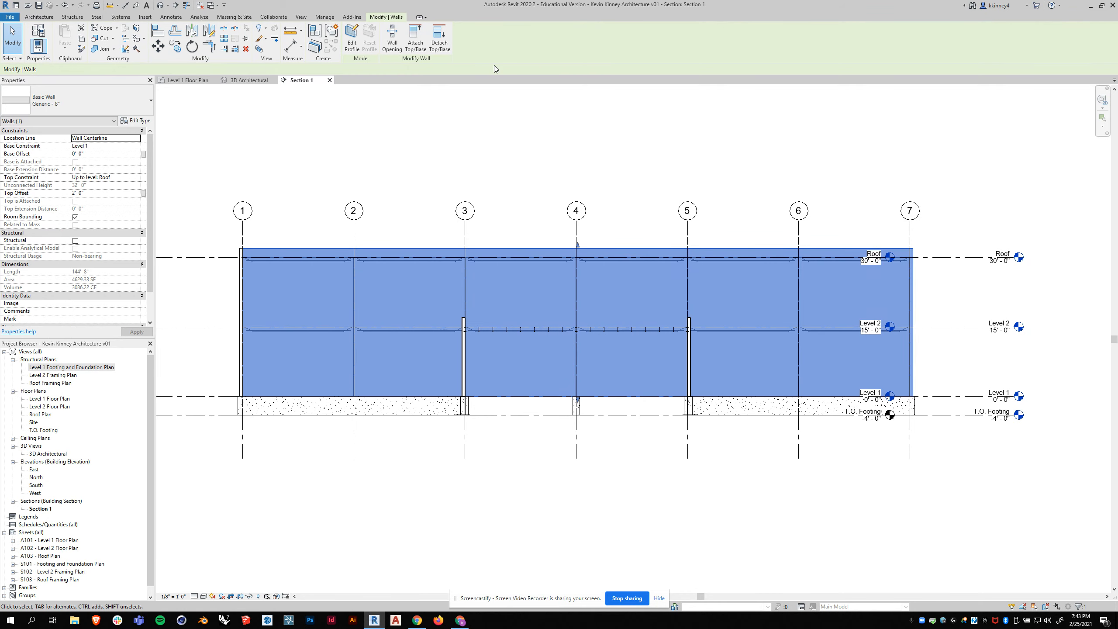
left_click(351, 40)
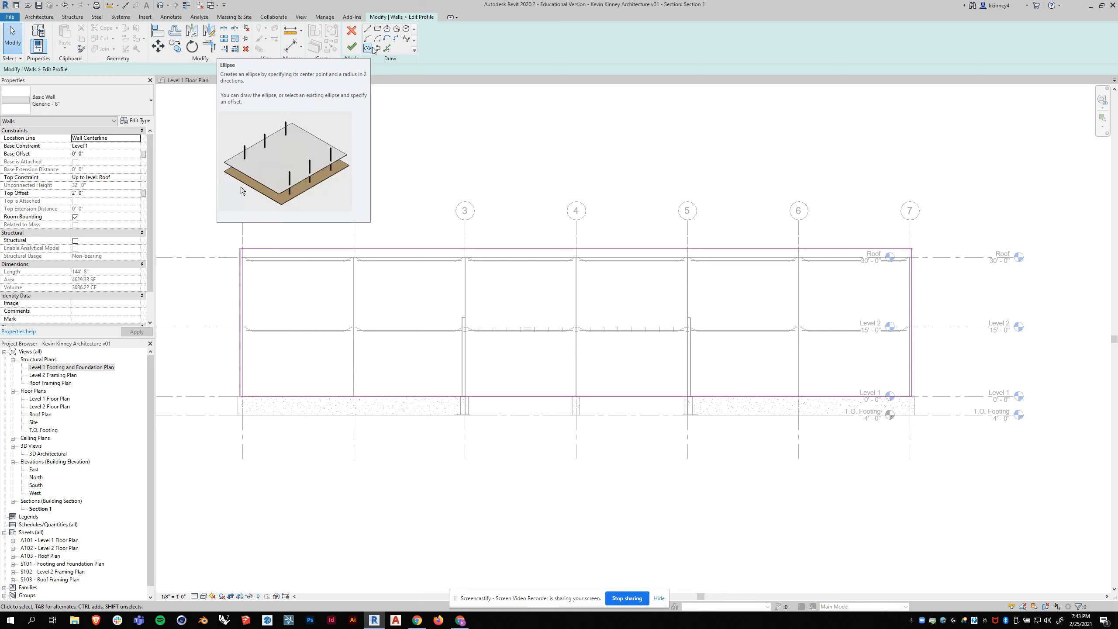
left_click(368, 30)
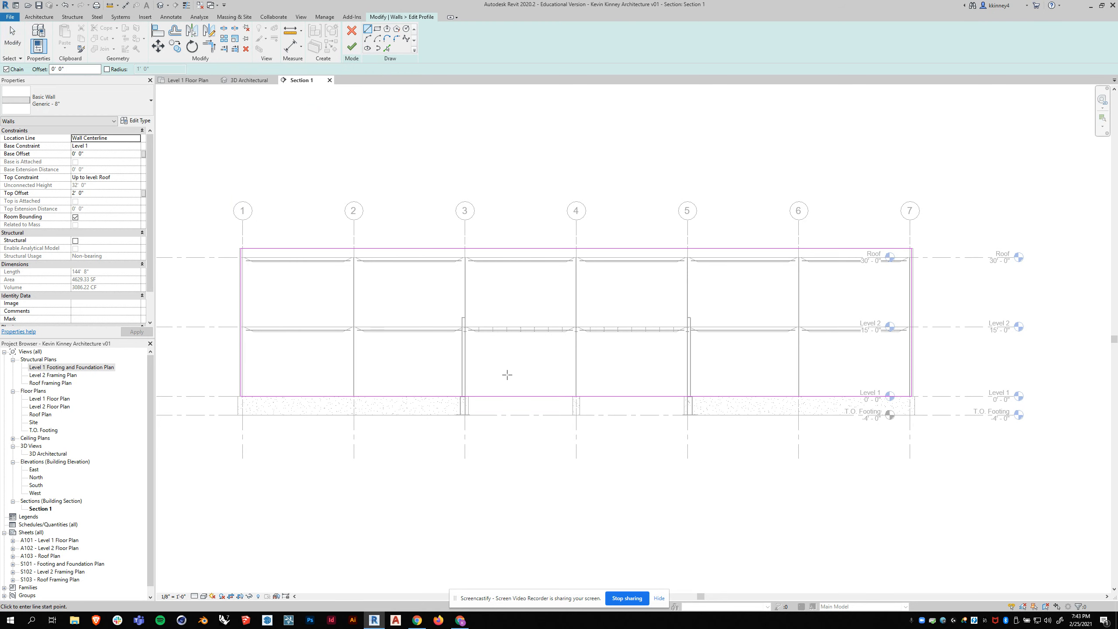
left_click(464, 396)
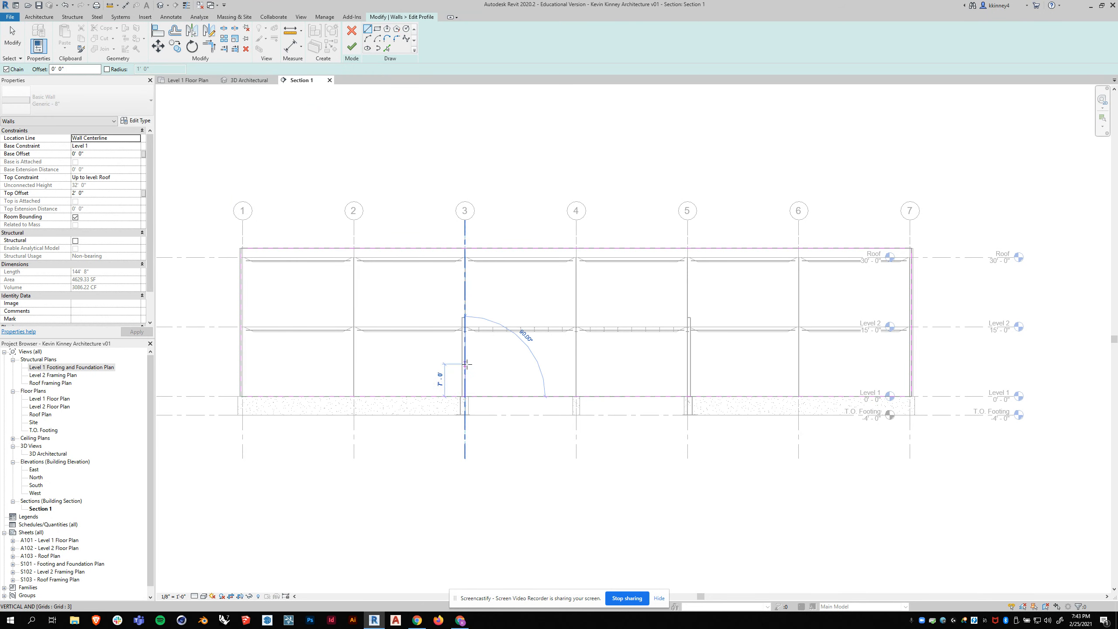
scroll(466, 364, "up", 2)
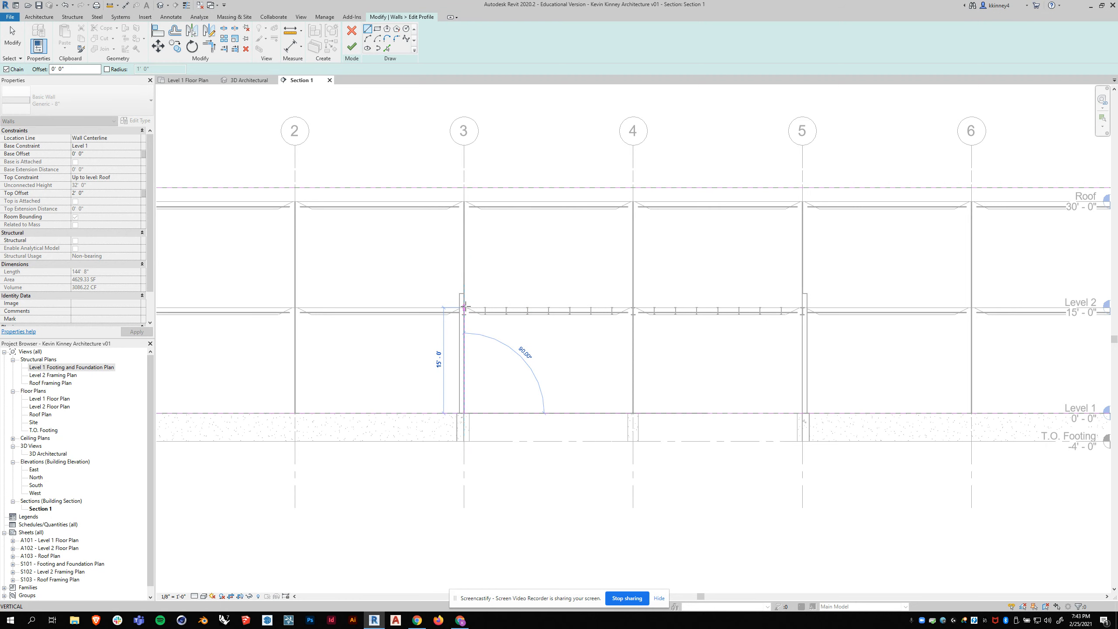
left_click(465, 305)
scroll(475, 303, "down", 2)
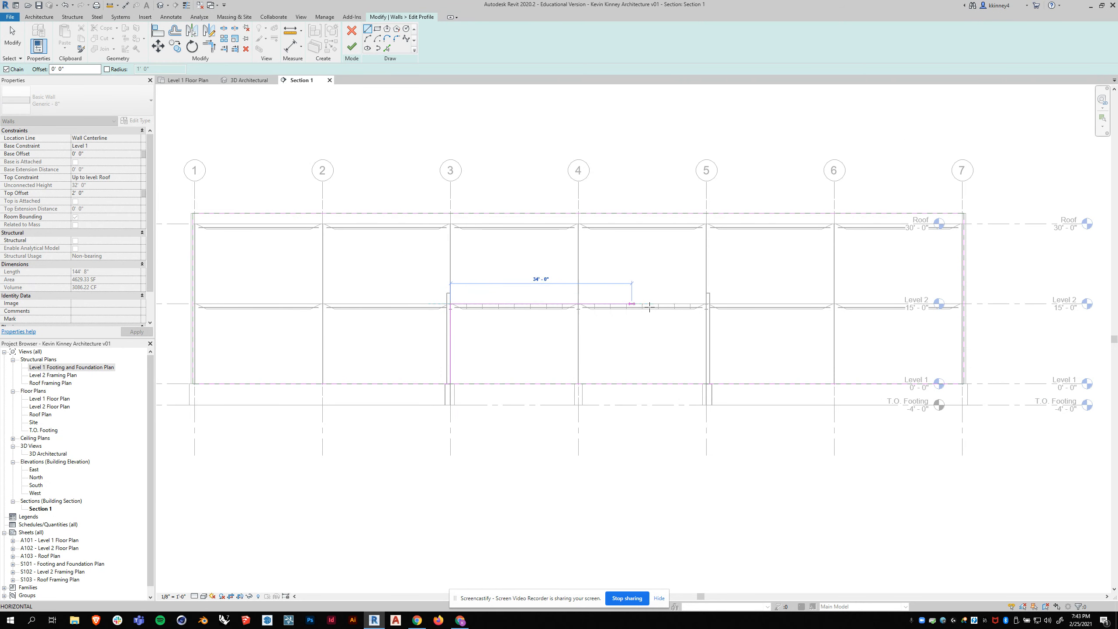
left_click(706, 304)
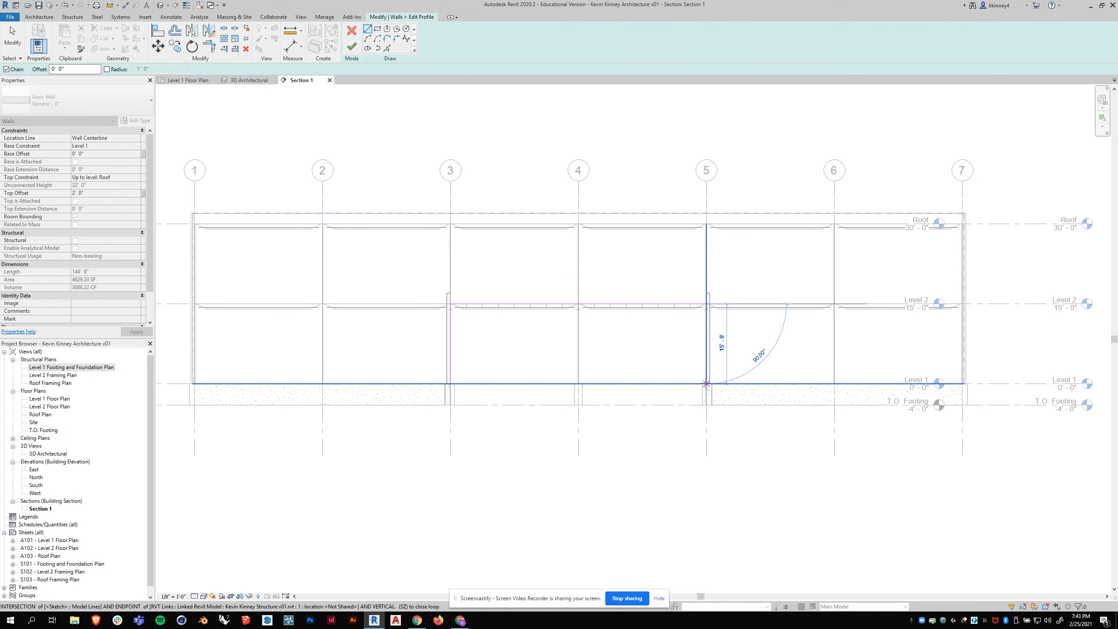
left_click(706, 383)
scroll(747, 328, "down", 2)
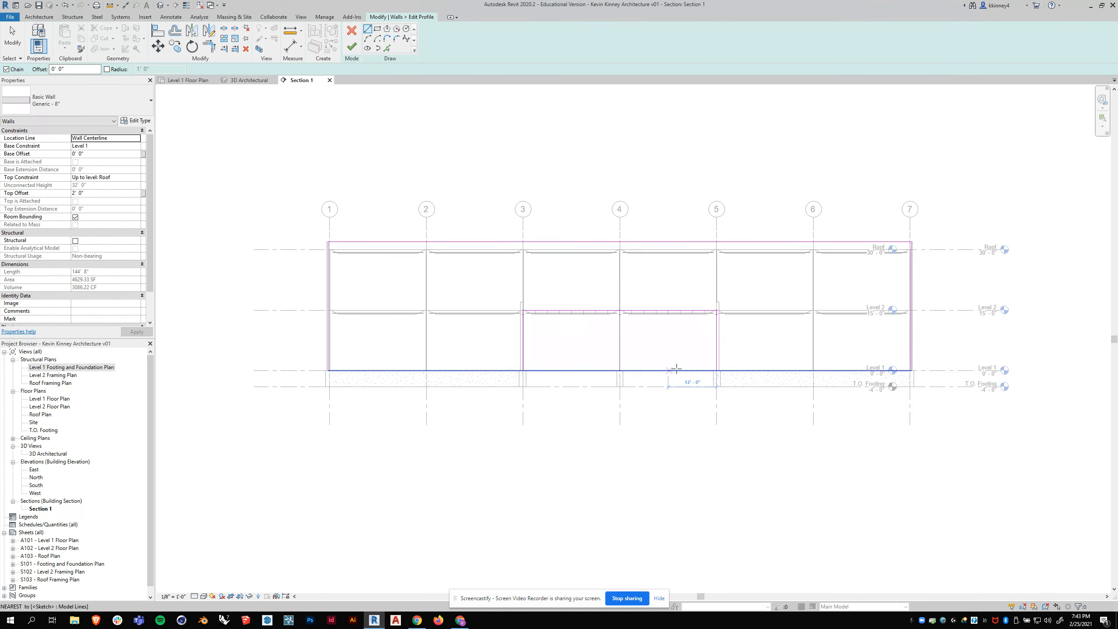
- Split the bottom line of the wall profile at a point between grids 3 and 4
scroll(695, 361, "up", 2)
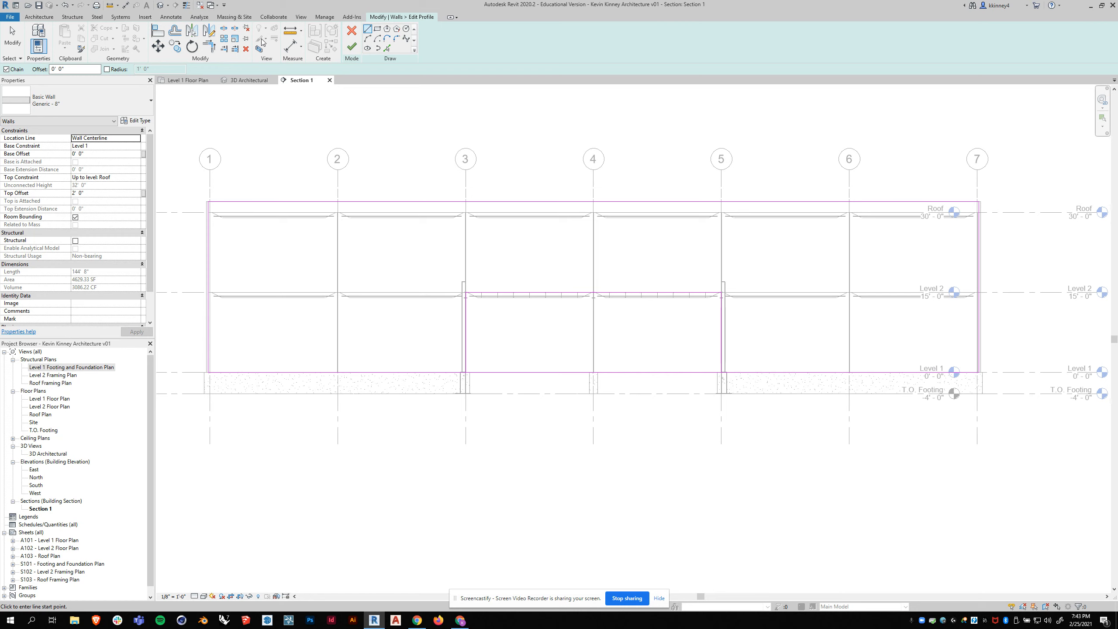
left_click(224, 30)
left_click(531, 371)
key("Escape")
left_click(551, 372)
left_click(514, 373)
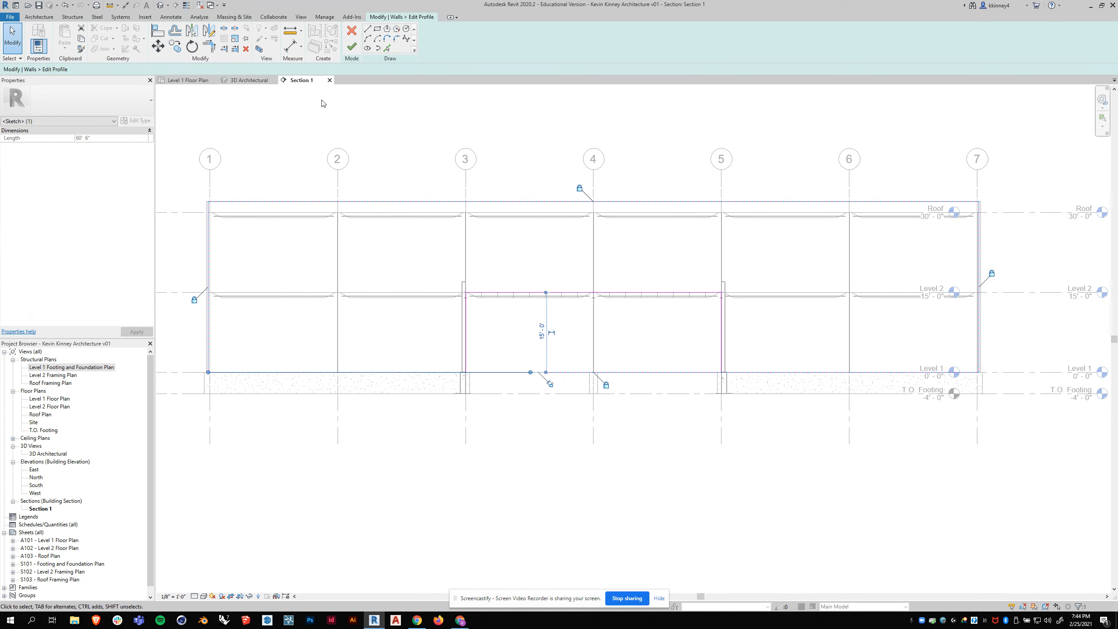
- Trim the bottom profile lines to the opening's vertical lines at grids 3 and 5 and finish the profile edit
left_click(211, 52)
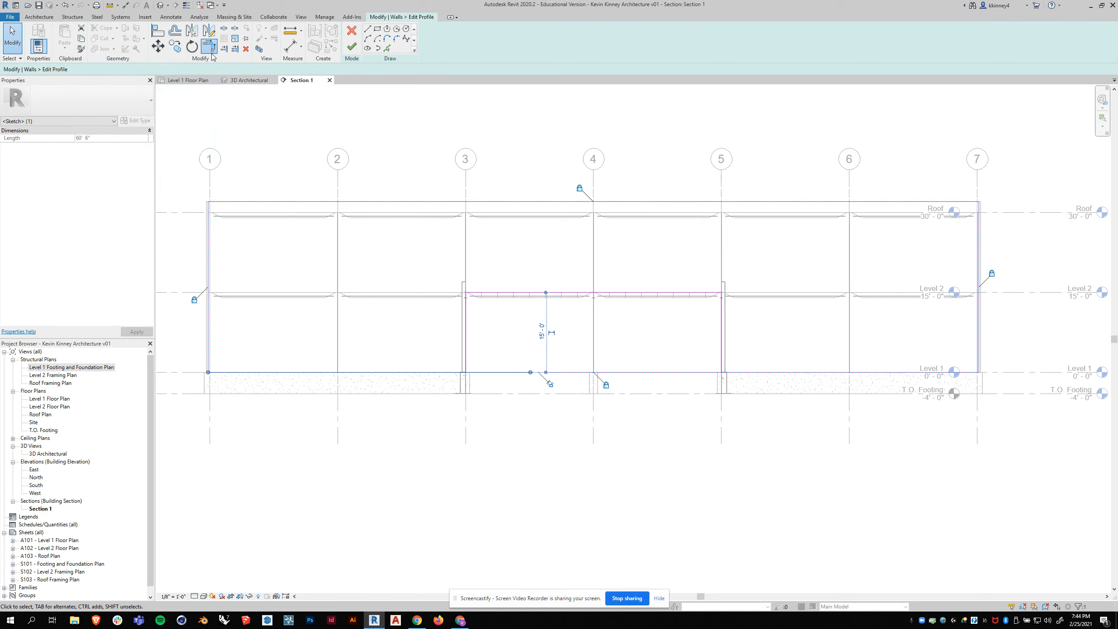
left_click(427, 376)
left_click(464, 355)
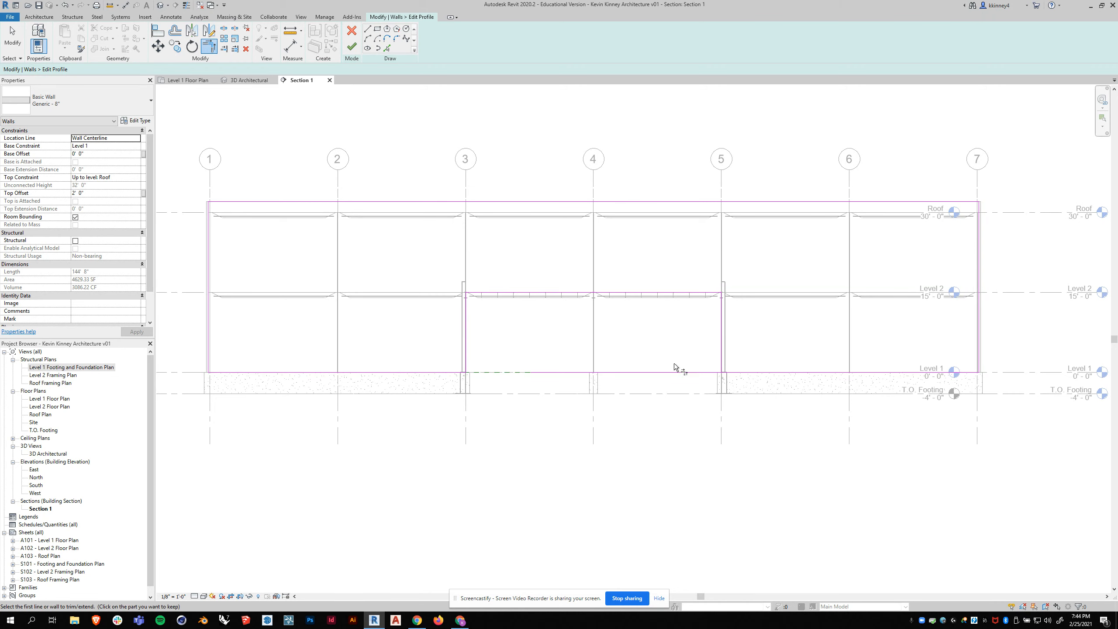
left_click(722, 358)
left_click(737, 371)
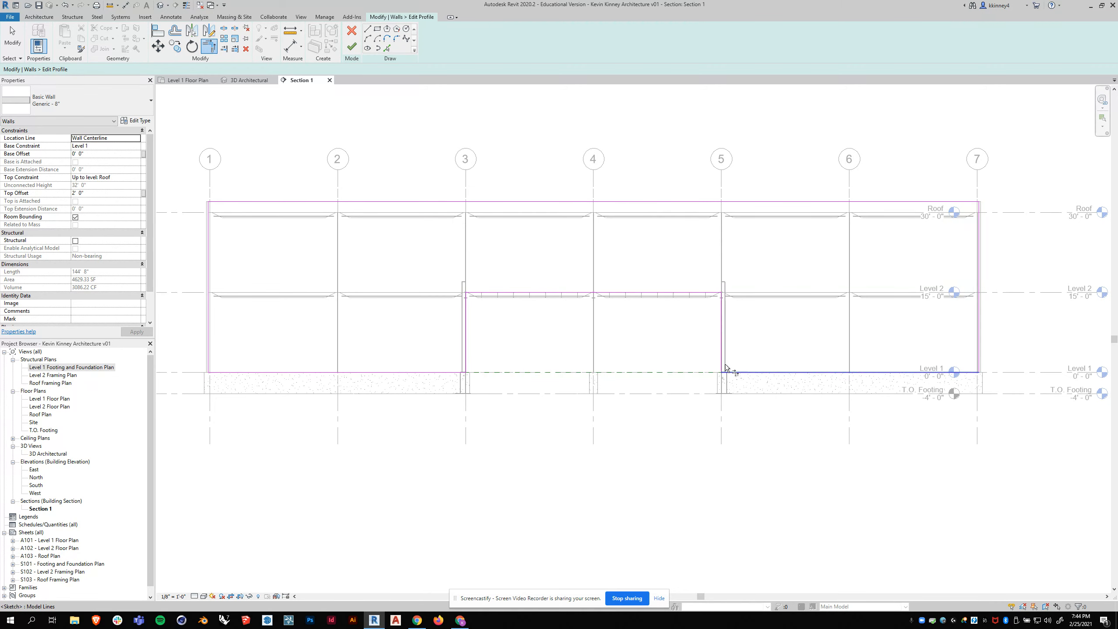
scroll(449, 294, "down", 1)
scroll(680, 298, "up", 1)
key("Escape")
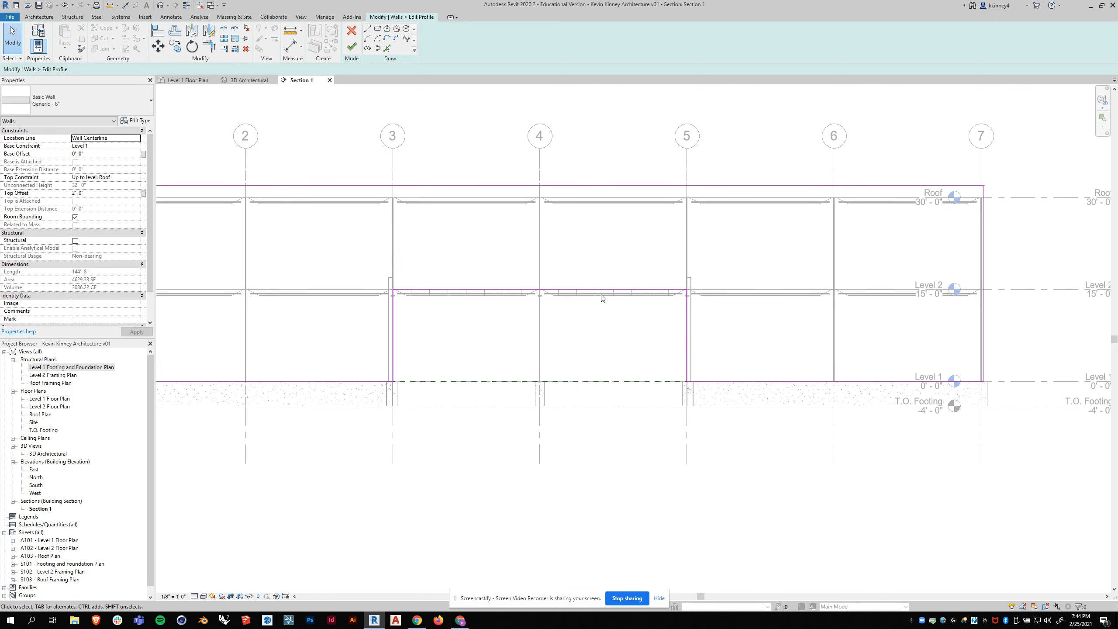
scroll(591, 305, "down", 1)
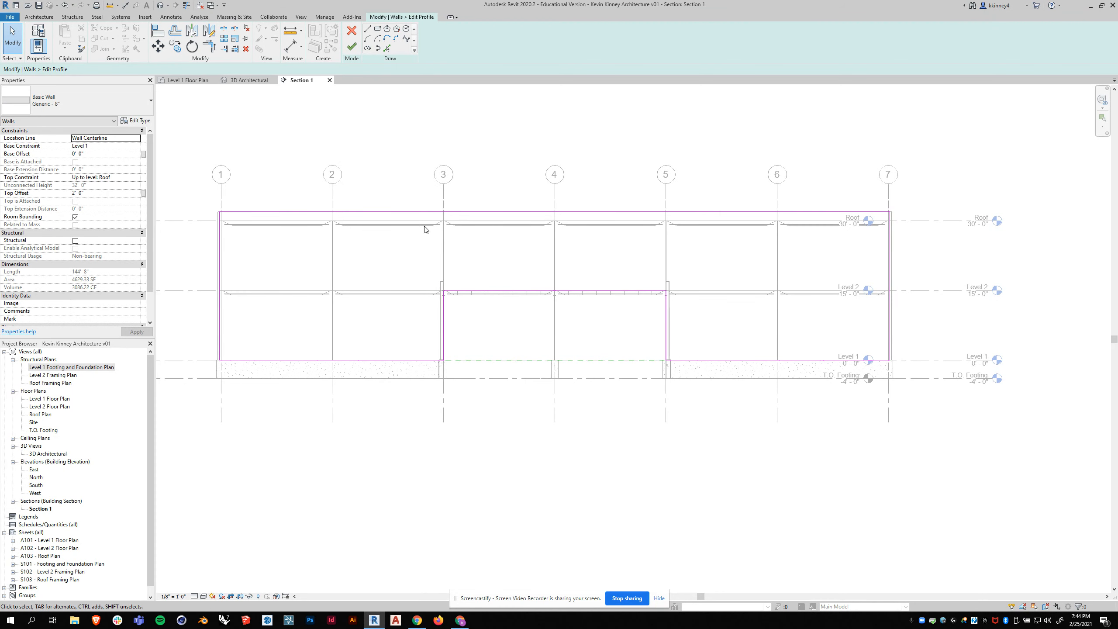
left_click(351, 47)
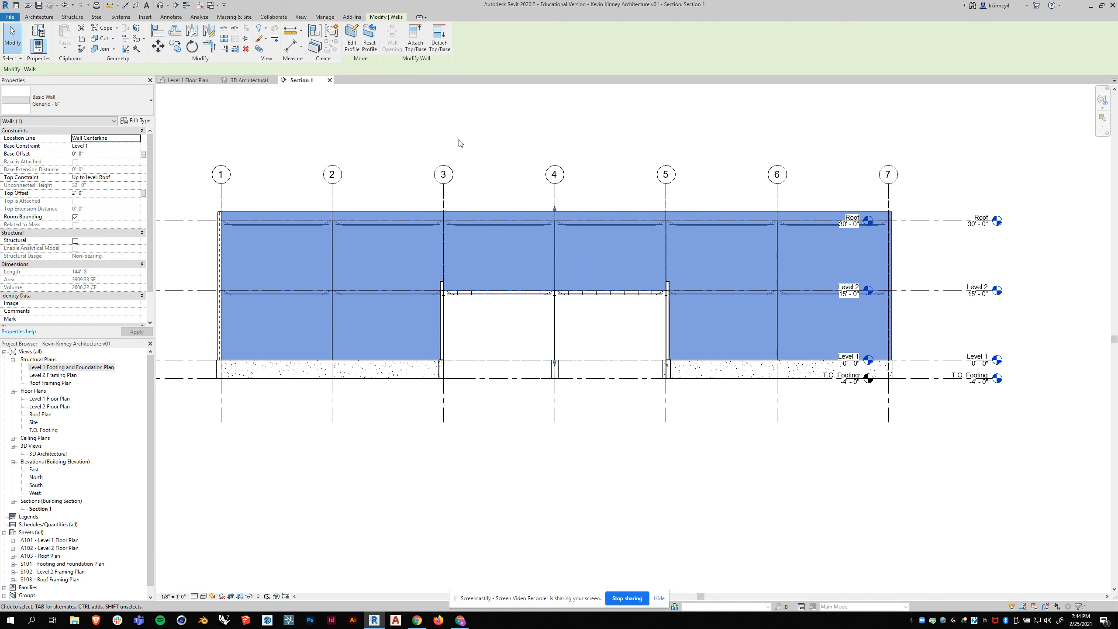
key("Escape")
- Examine the edited wall and its opening onto the south wing in the 3D Architectural view, including the building's opposite side
left_click(249, 80)
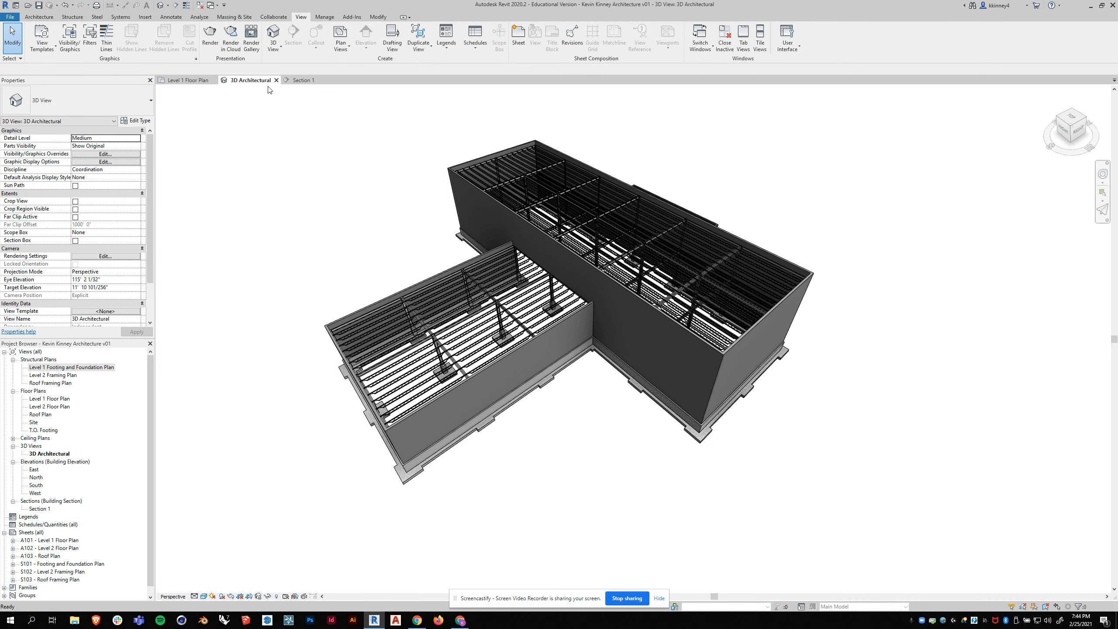
mouse_move(647, 348)
middle_mouse_down("shift")
mouse_move(774, 312)
mouse_move(847, 318)
mouse_move(664, 320)
mouse_move(627, 354)
middle_mouse_up("shift")
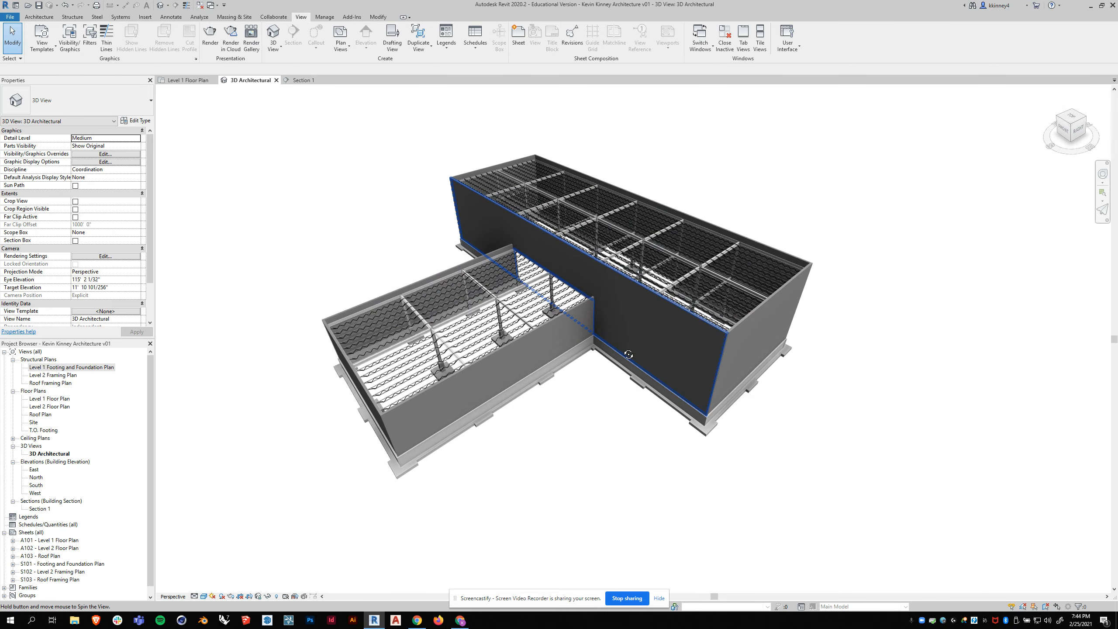
middle_click_drag(480, 321, 548, 232, "shift")
left_click(547, 232)
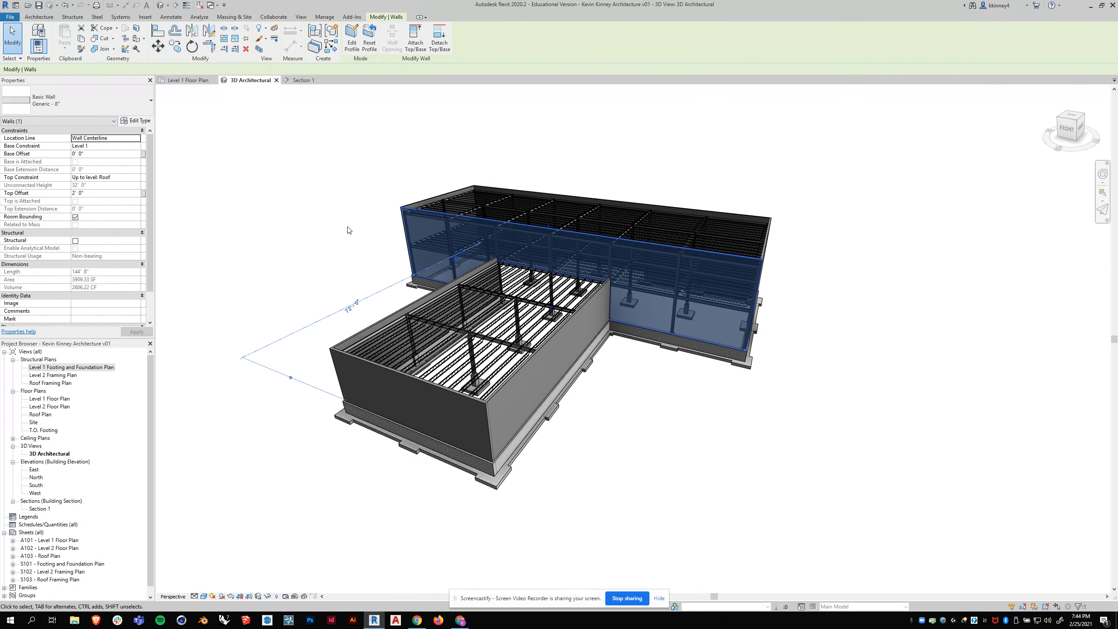
left_click(140, 102)
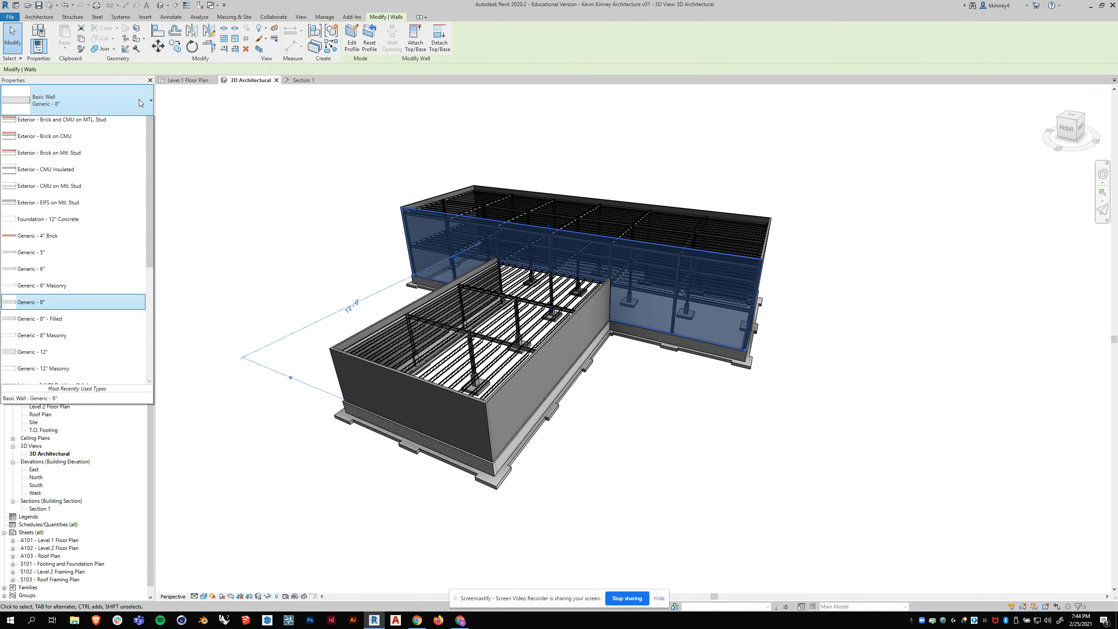
left_click(328, 104)
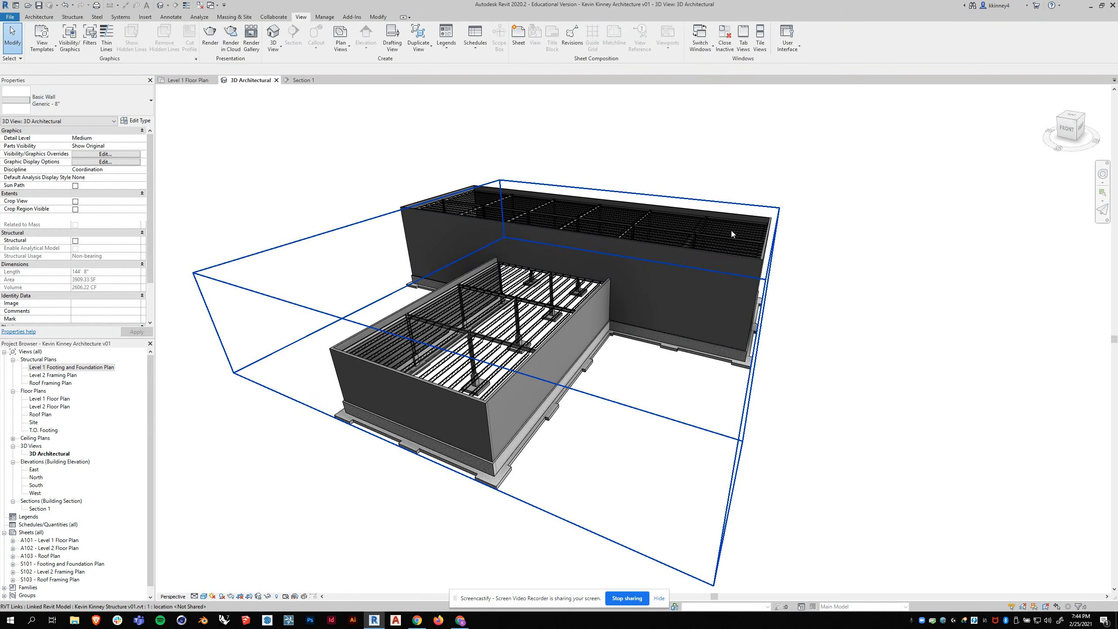
middle_click_drag(877, 328, 449, 300, "shift")
scroll(517, 254, "down", 1)
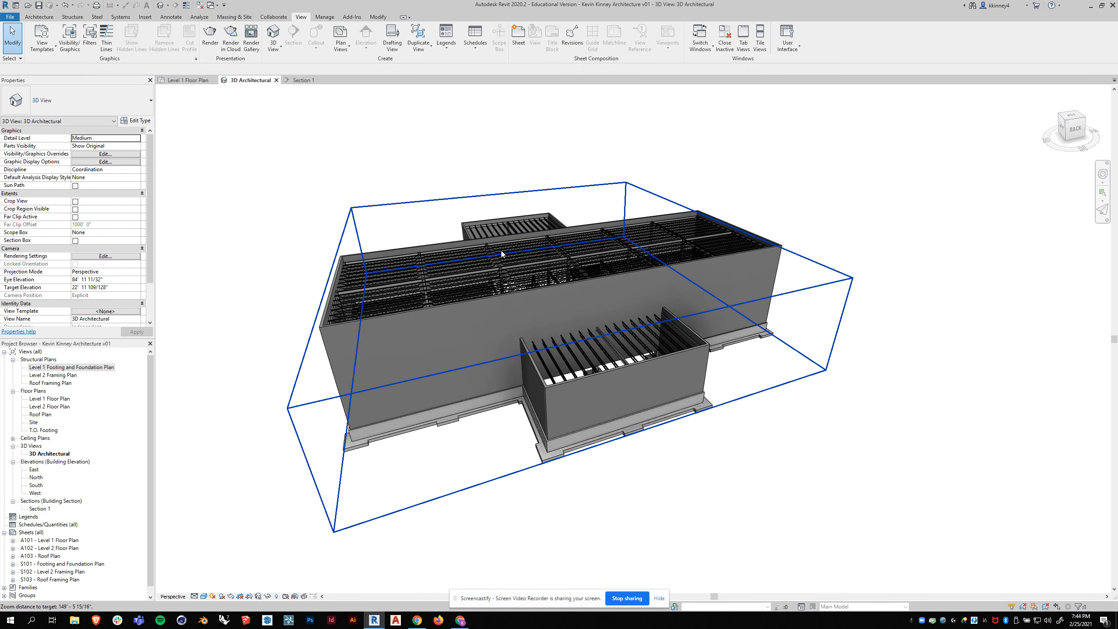
- Flip the building section in the Level 1 Floor Plan to face south and move it just north of grid B
left_click(183, 80)
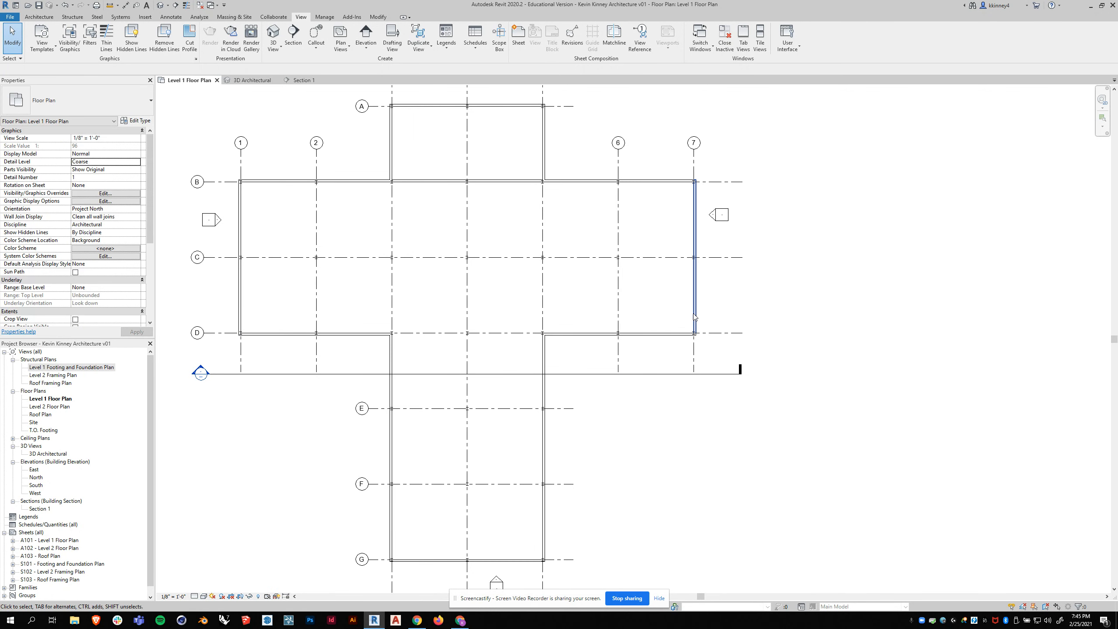
scroll(352, 379, "down", 1)
left_click(356, 361)
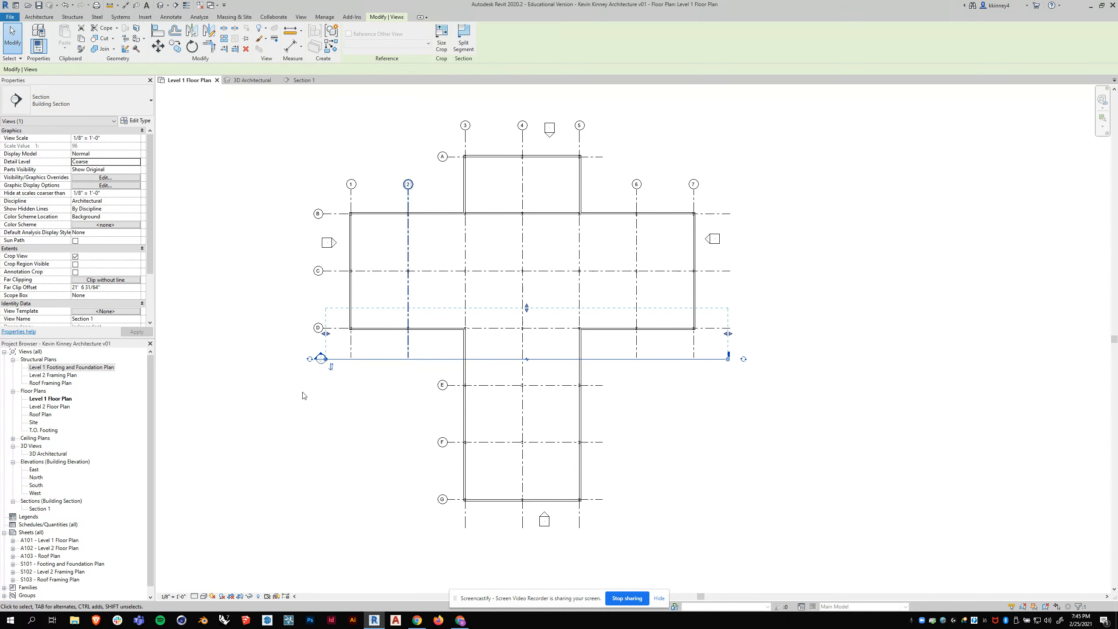
left_click(354, 372)
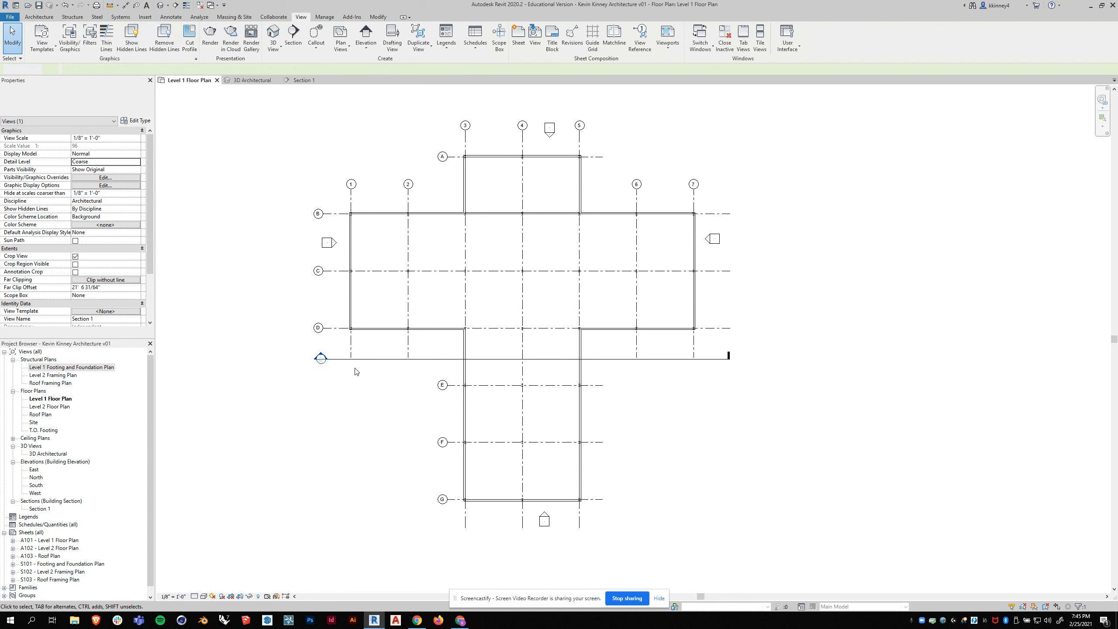
left_click(357, 360)
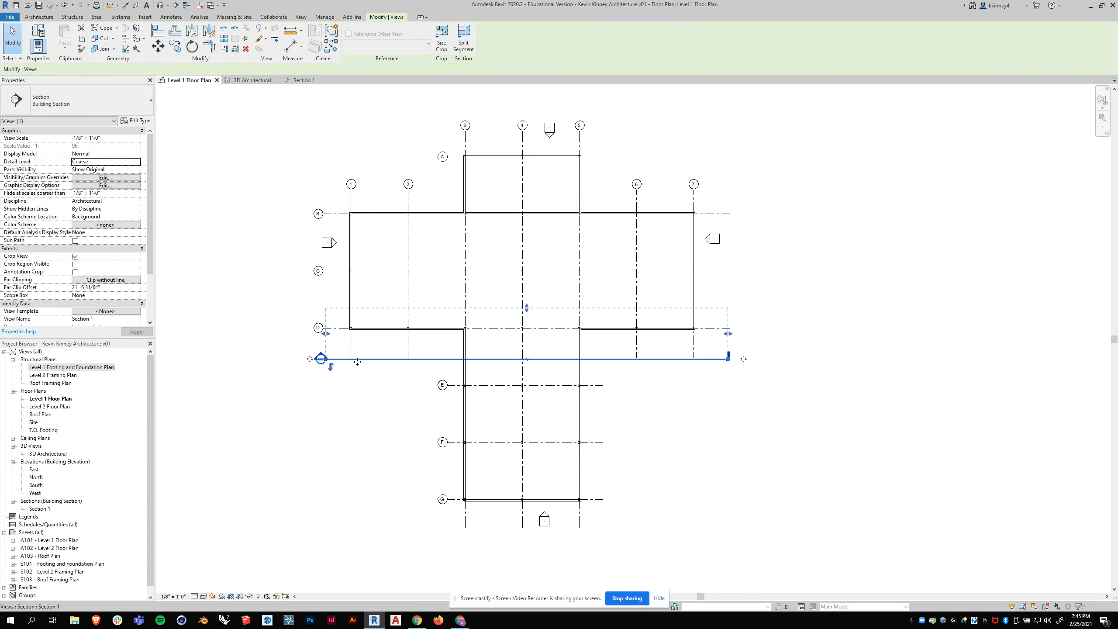
left_click(332, 367)
left_click_drag(431, 359, 449, 199)
left_click(751, 203)
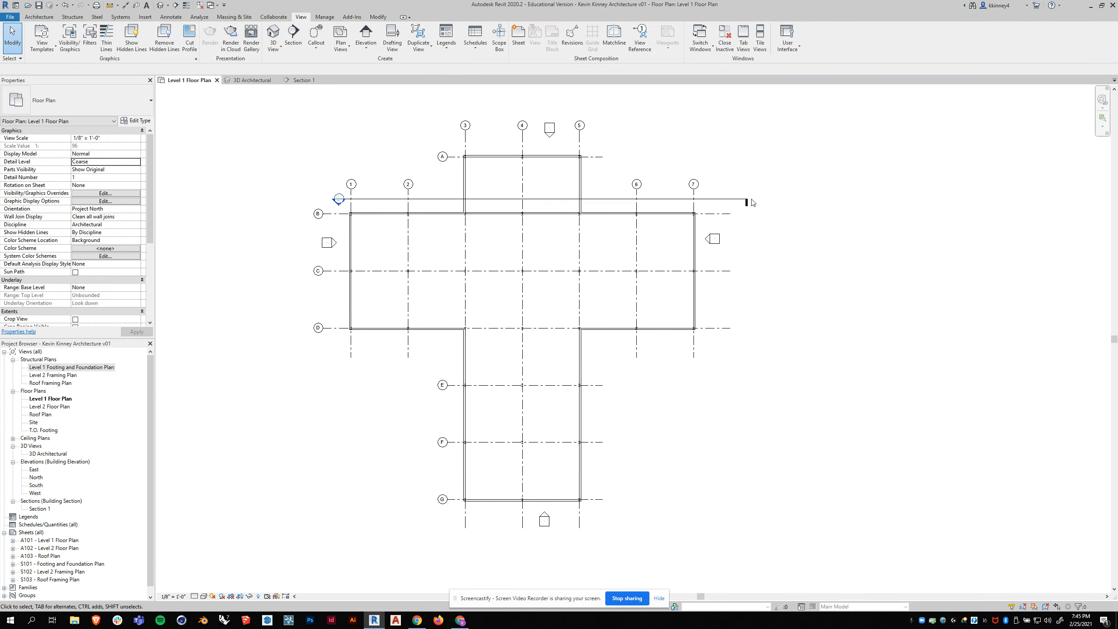
- Open the grid B wall's profile for editing in Section 1 and split its bottom line between grids 5 and 4
double_click(337, 205)
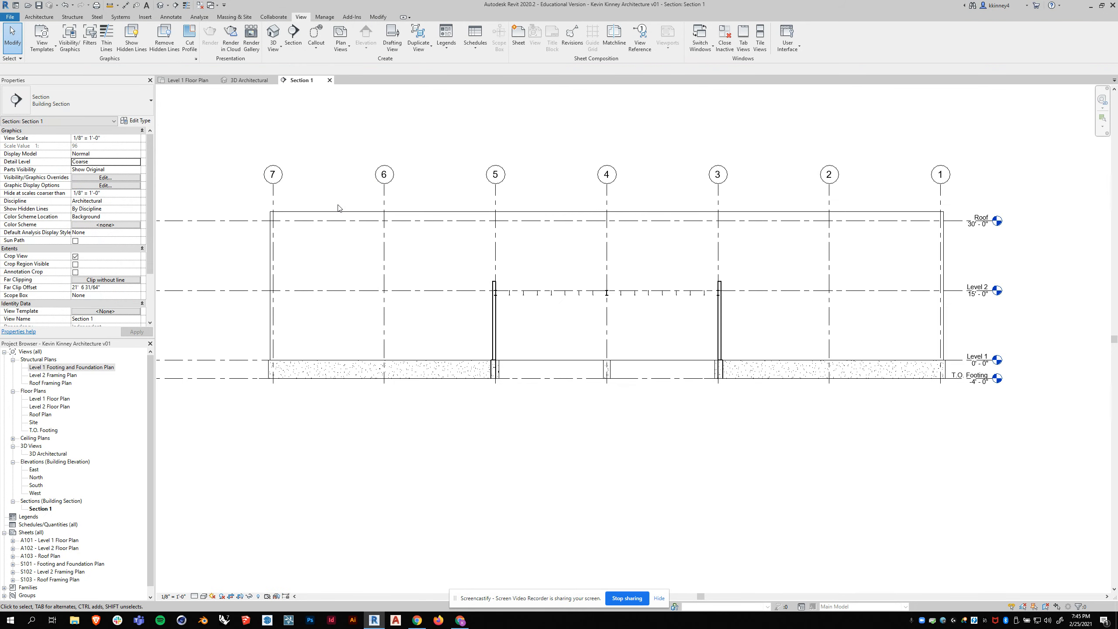
left_click(468, 215)
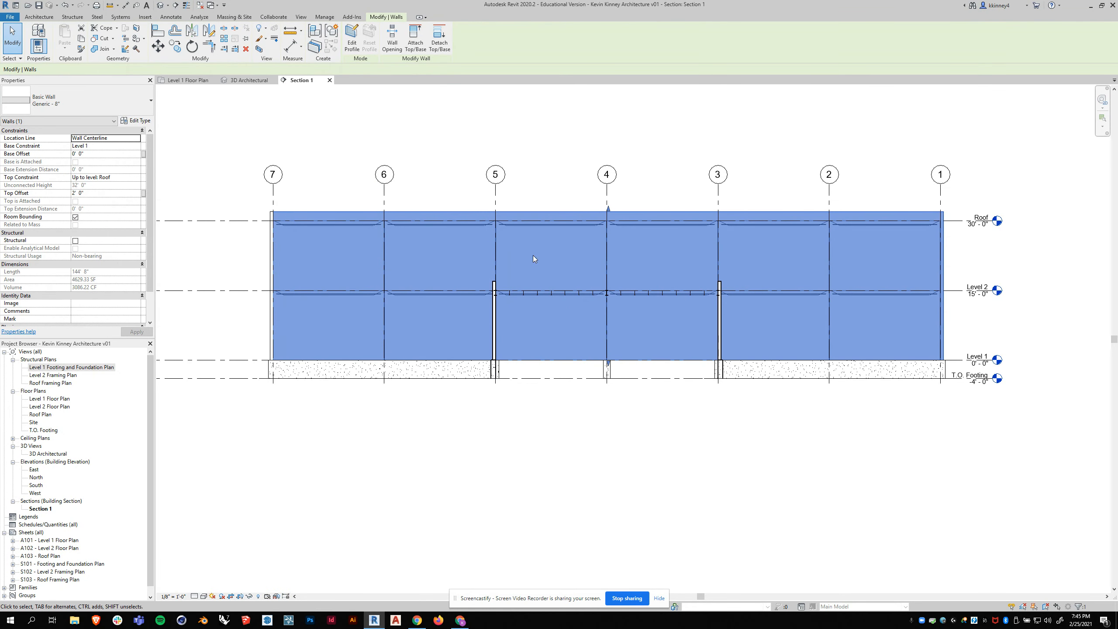
left_click(351, 37)
scroll(741, 335, "up", 1)
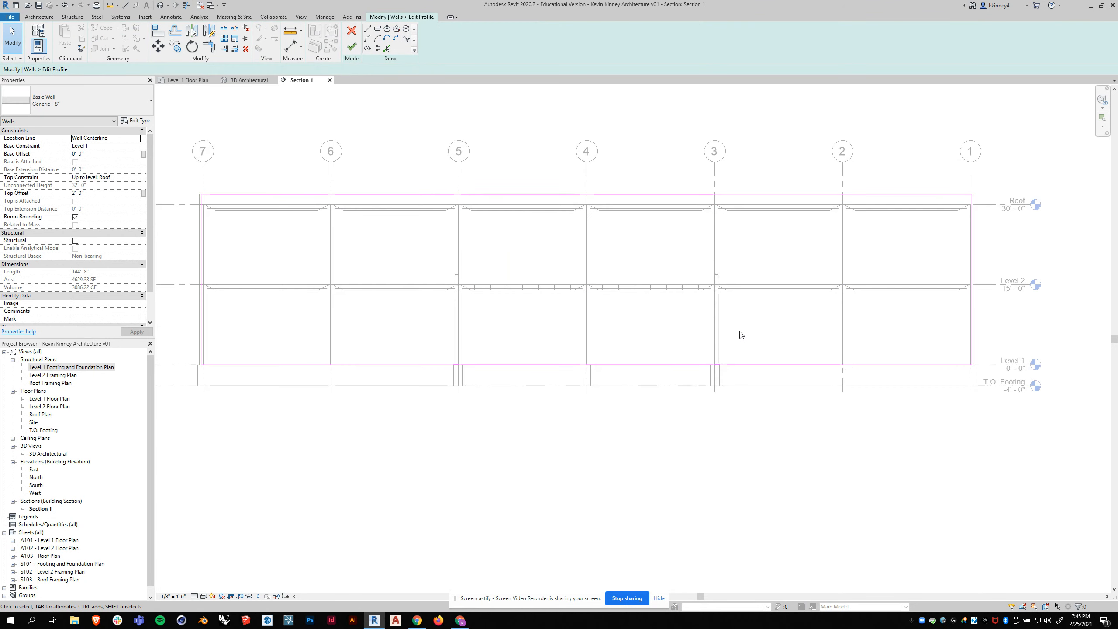
left_click(224, 29)
left_click(520, 365)
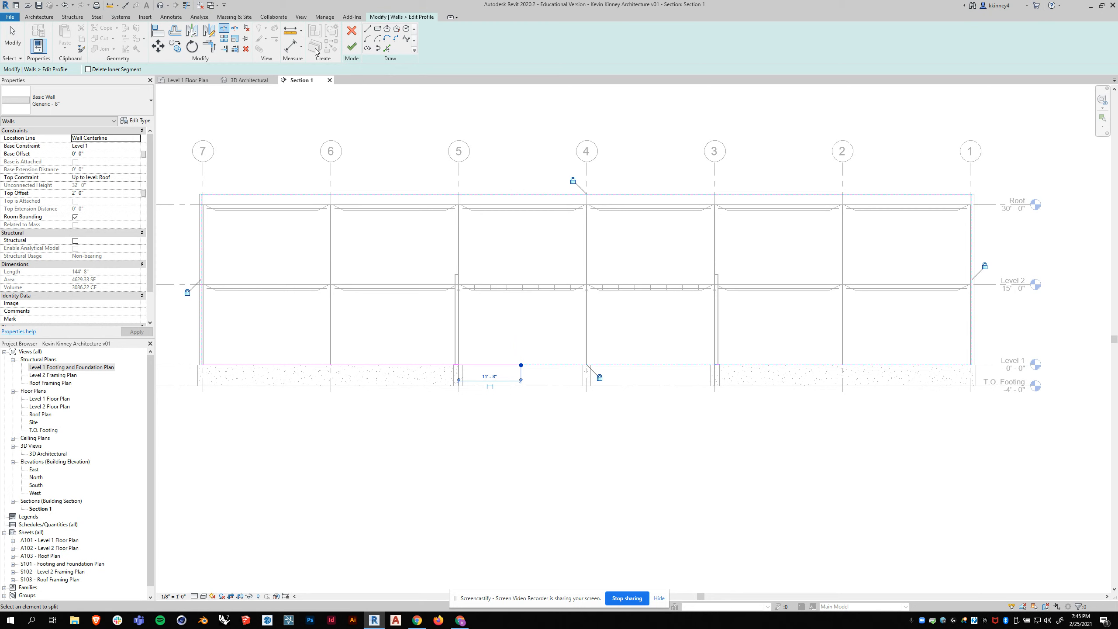
- Draw the opening outline in the wall profile from Level 1 up grid 5 to Level 2, across to grid 3, and back down to Level 1
left_click(367, 30)
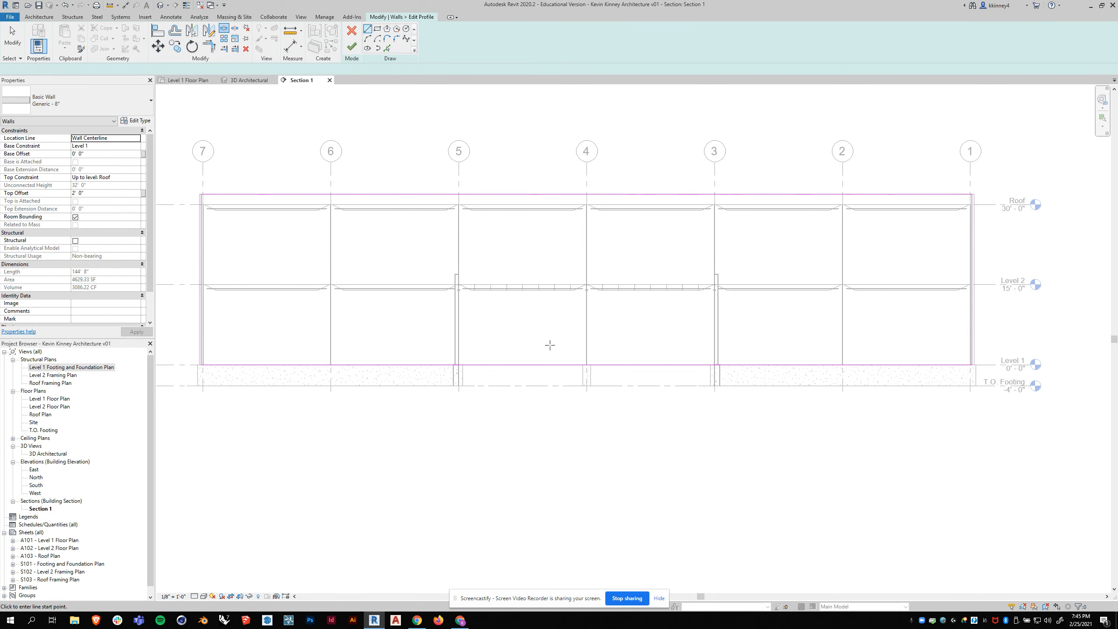
scroll(459, 365, "up", 2)
left_click(458, 366)
left_click(458, 246)
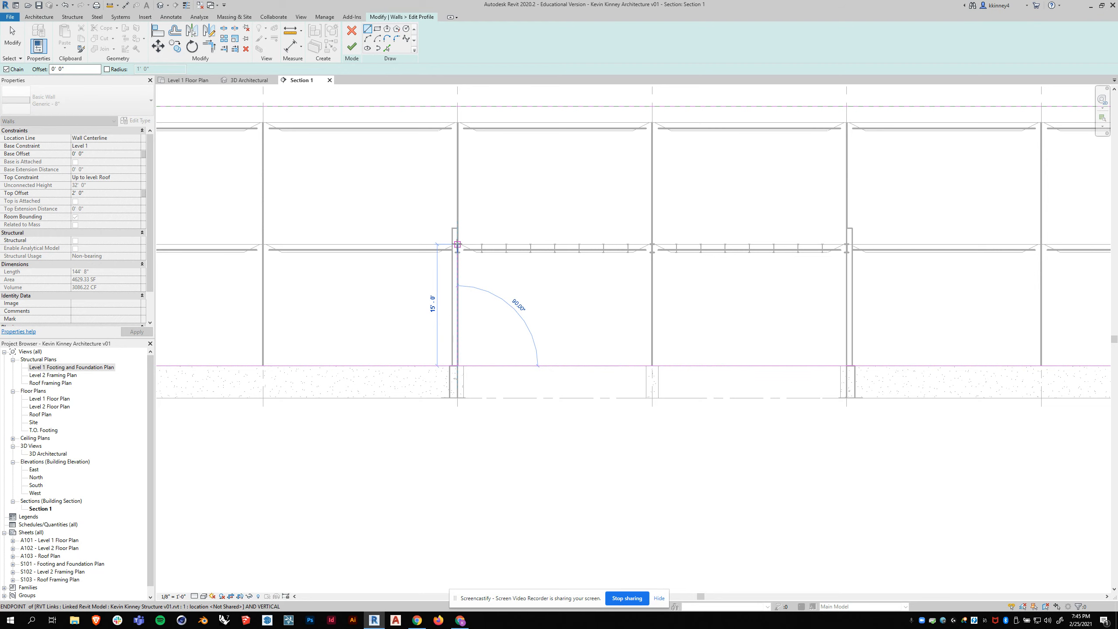
scroll(374, 259, "down", 2)
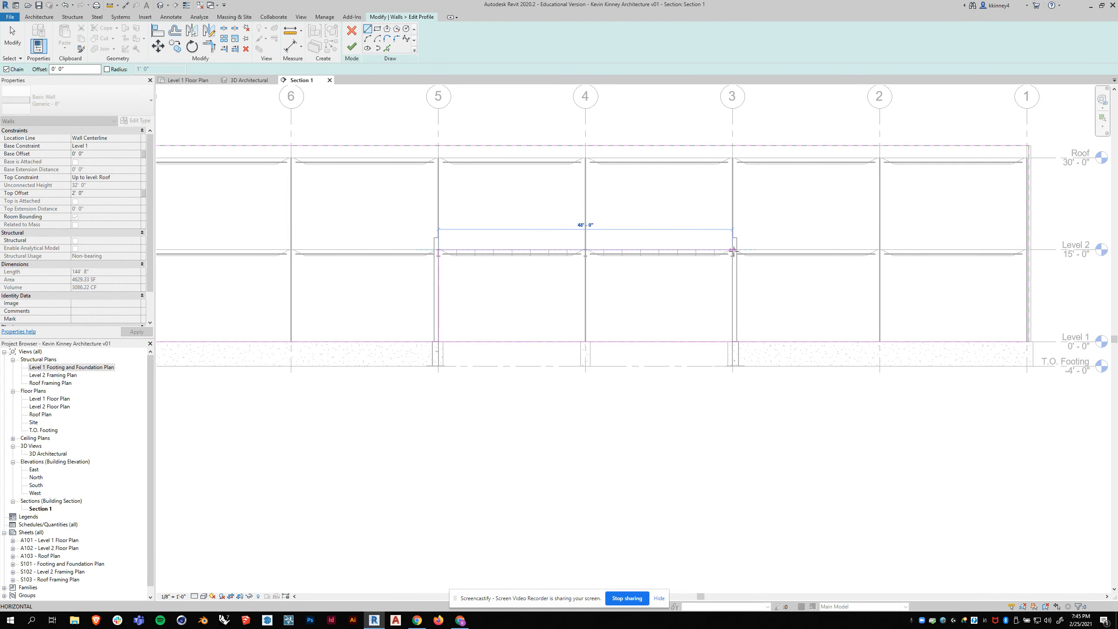
left_click(732, 250)
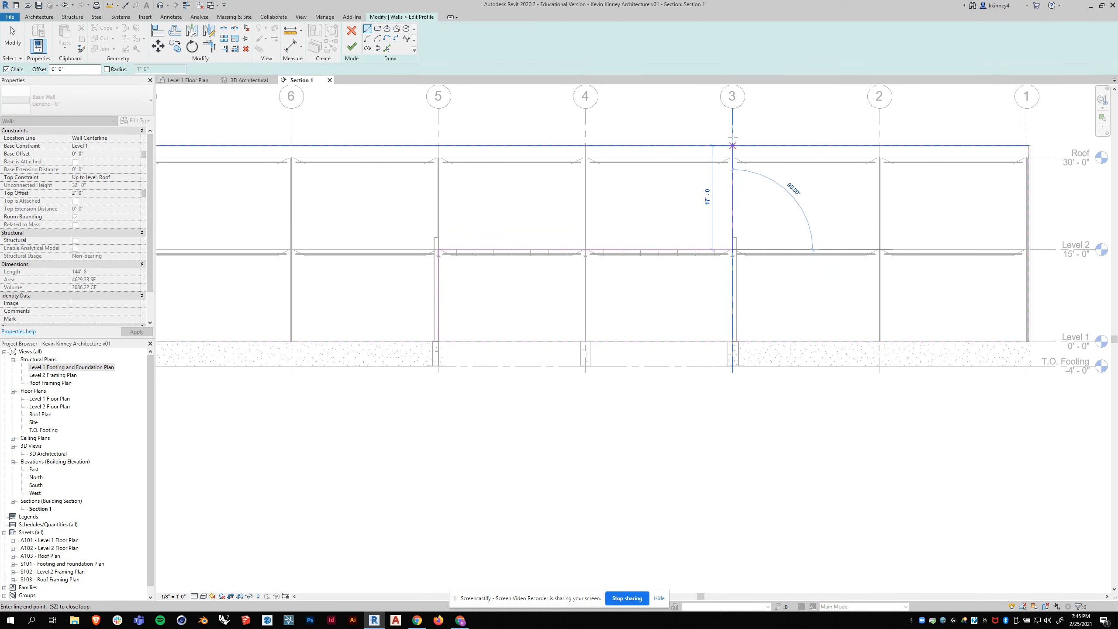
left_click(739, 346)
key("Escape")
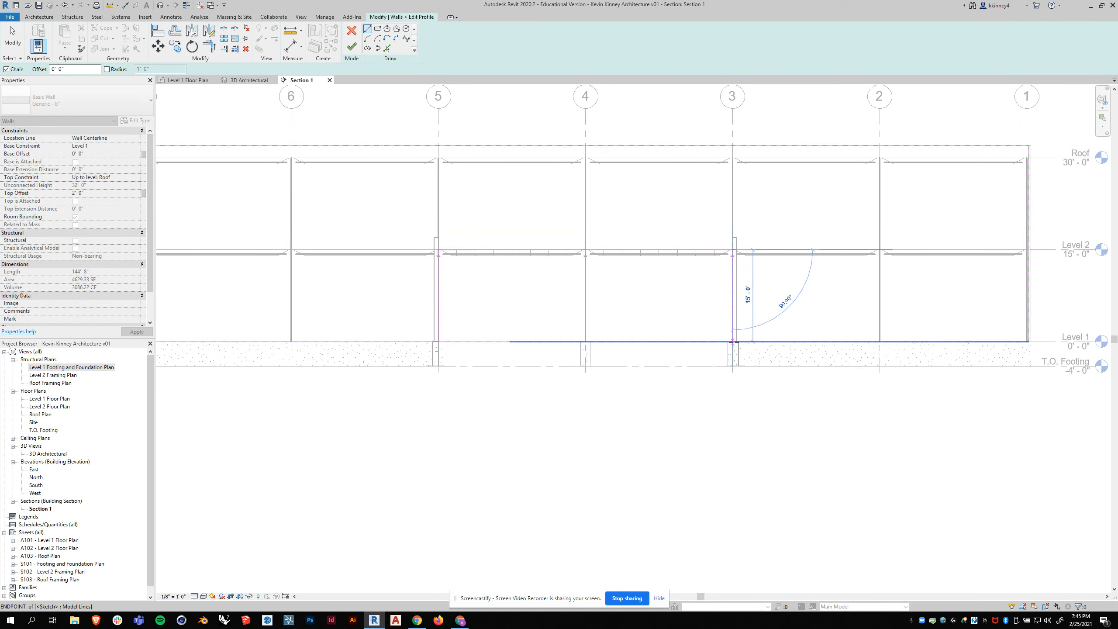
- Trim the bottom profile lines to the opening's vertical lines at grids 5 and 3 and finish editing the grid B wall
left_click(212, 49)
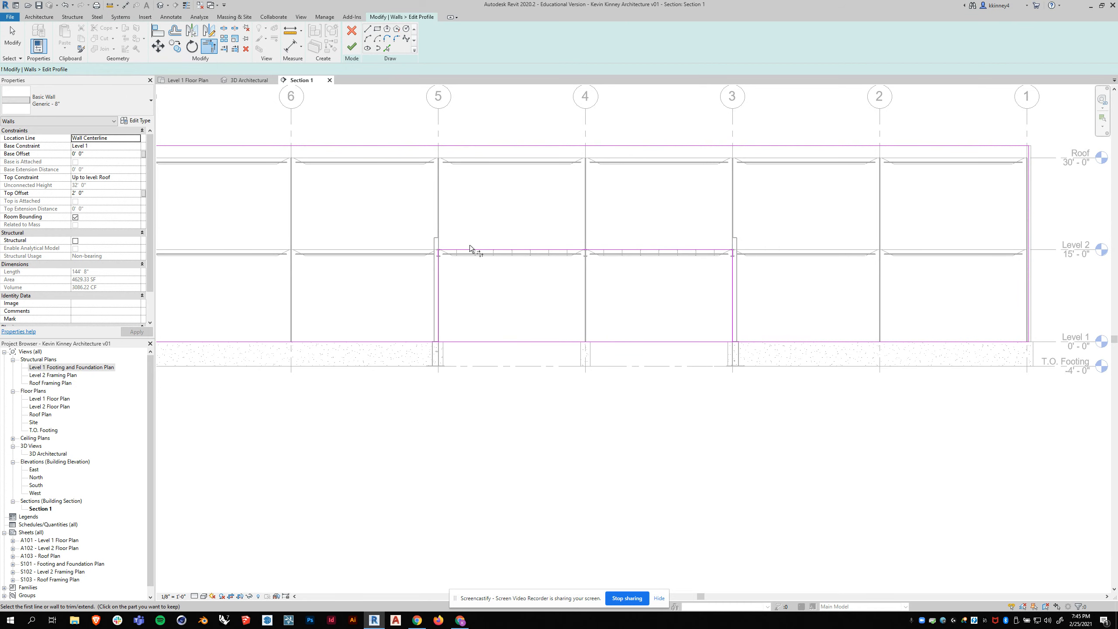
left_click(394, 343)
left_click(440, 314)
left_click(732, 322)
left_click(753, 343)
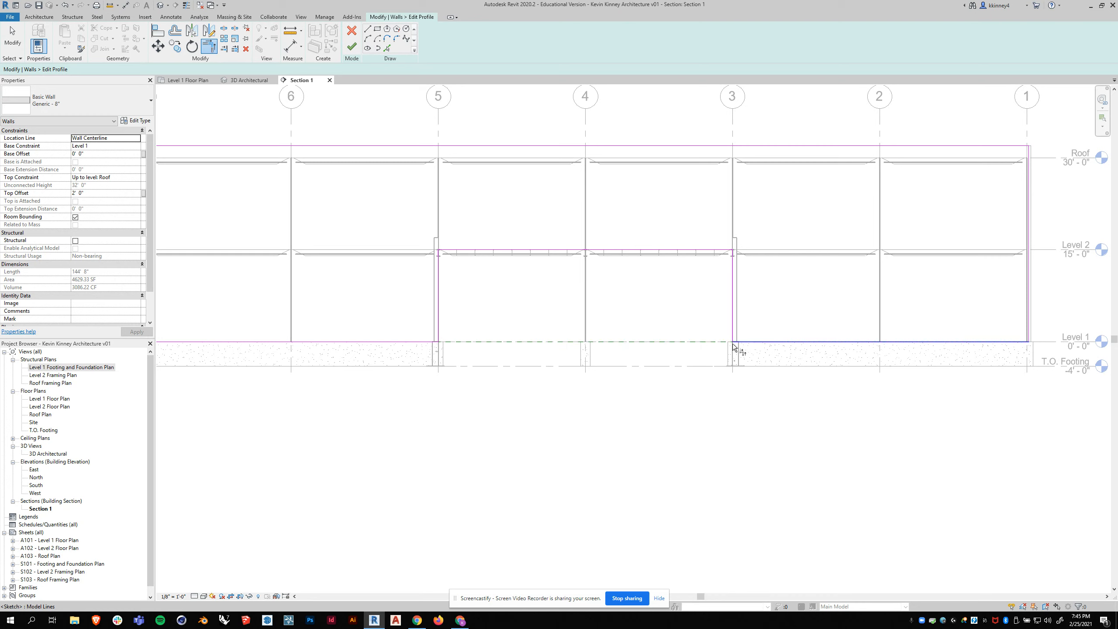
scroll(651, 350, "down", 2)
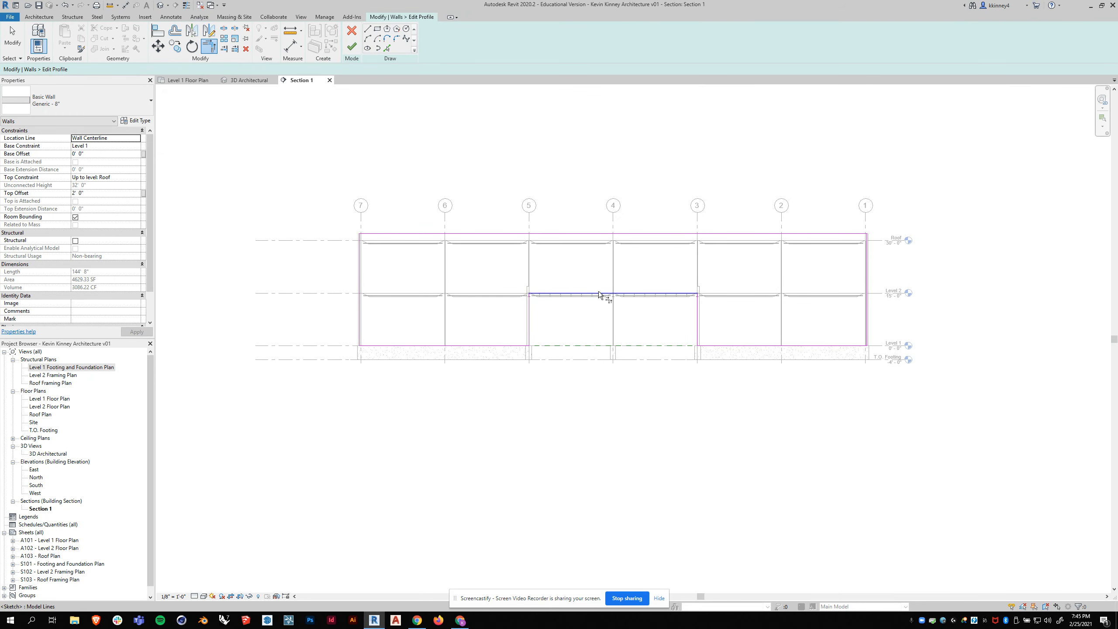
left_click(351, 46)
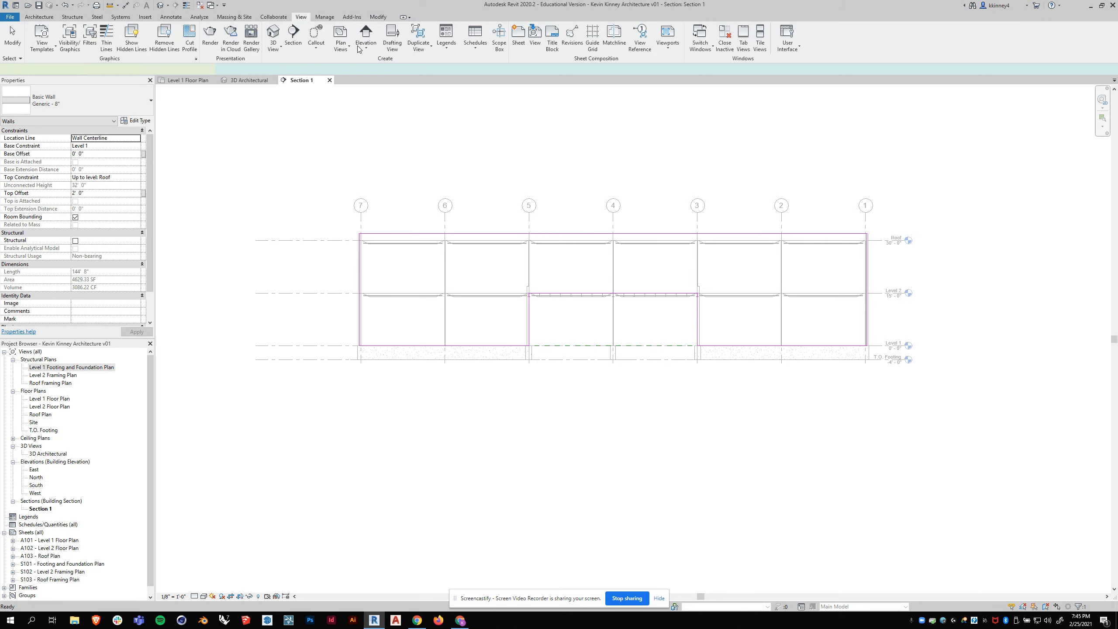
left_click(594, 166)
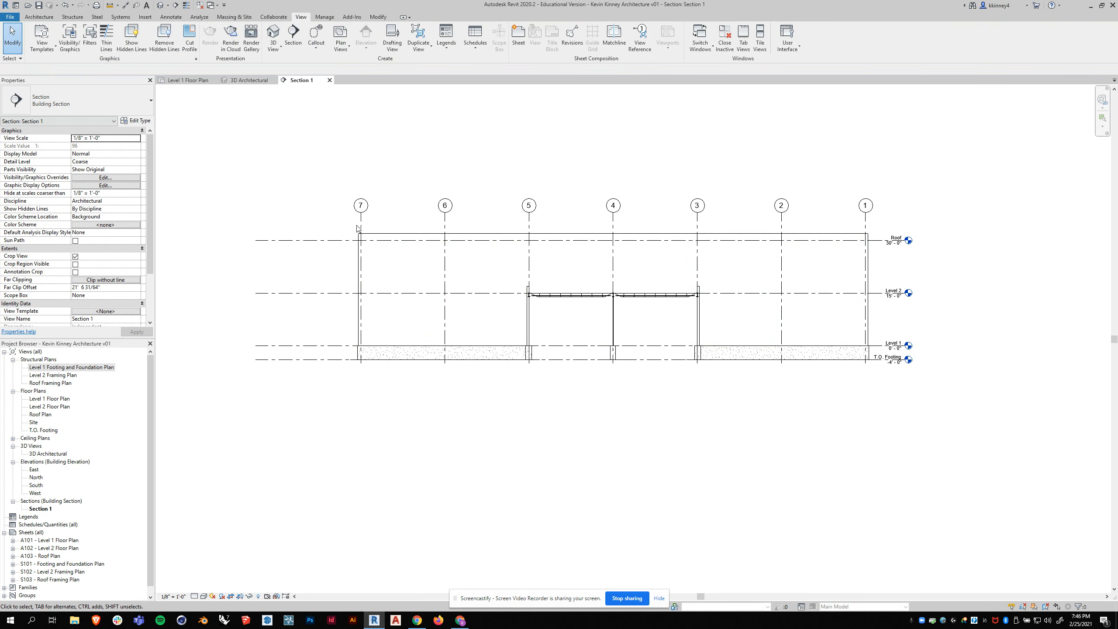
- Examine the edited grid B wall and the adjoining wing from several angles in the 3D Architectural view
left_click(249, 80)
middle_click_drag(638, 304, 407, 267, "shift")
mouse_move(394, 333)
middle_mouse_down("shift")
mouse_move(722, 226)
mouse_move(493, 387)
mouse_move(380, 333)
middle_mouse_up("shift")
scroll(39, 533, "down", 1)
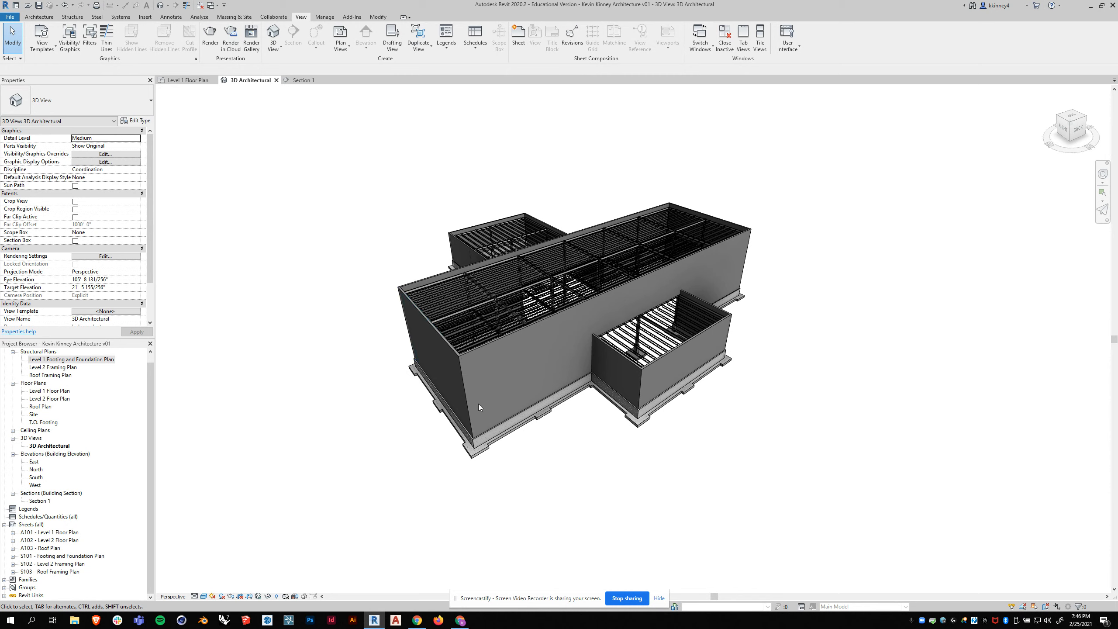
middle_click_drag(539, 364, 540, 363, "shift")
scroll(440, 279, "up", 3)
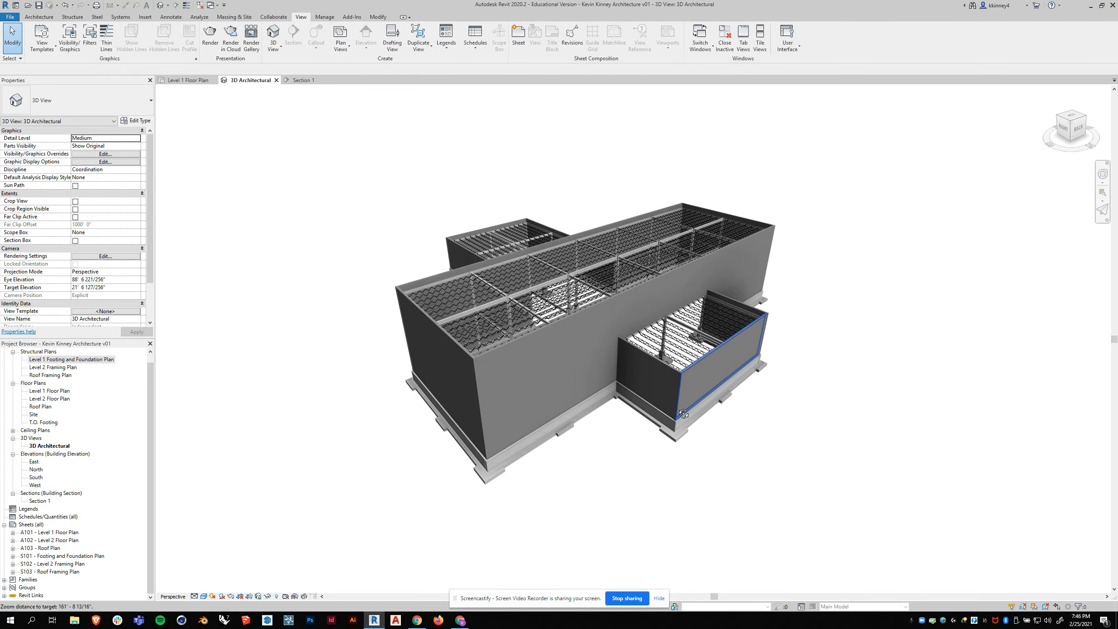
middle_click_drag(629, 394, 640, 396, "shift")
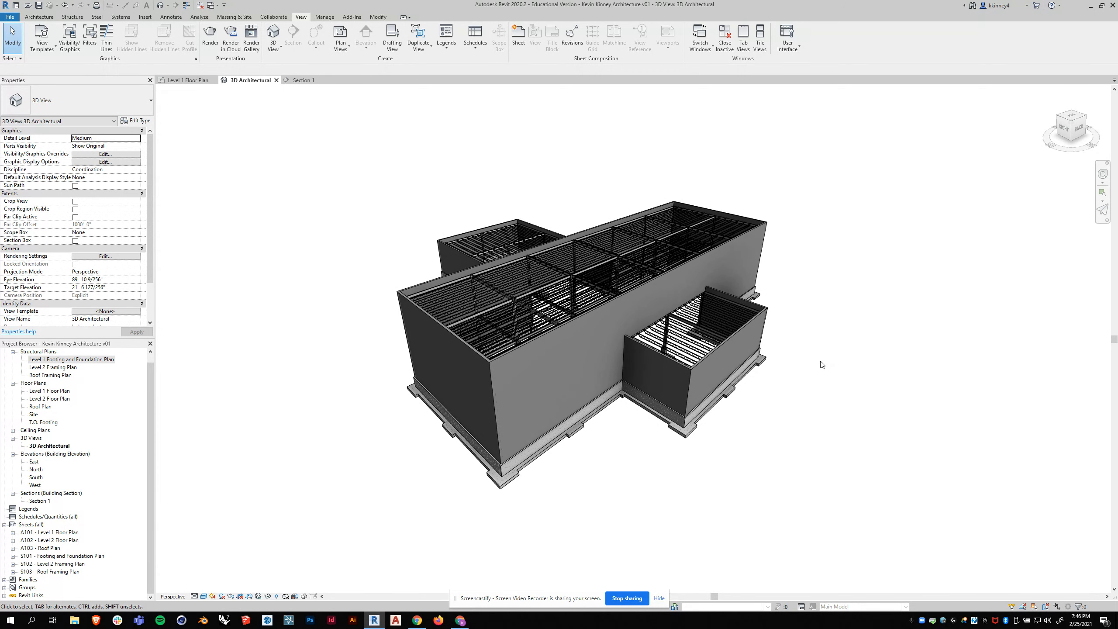
- Switch the 3D Architectural view to orthographic projection and orient it to the corner between the top, right and back faces
right_click(1078, 125)
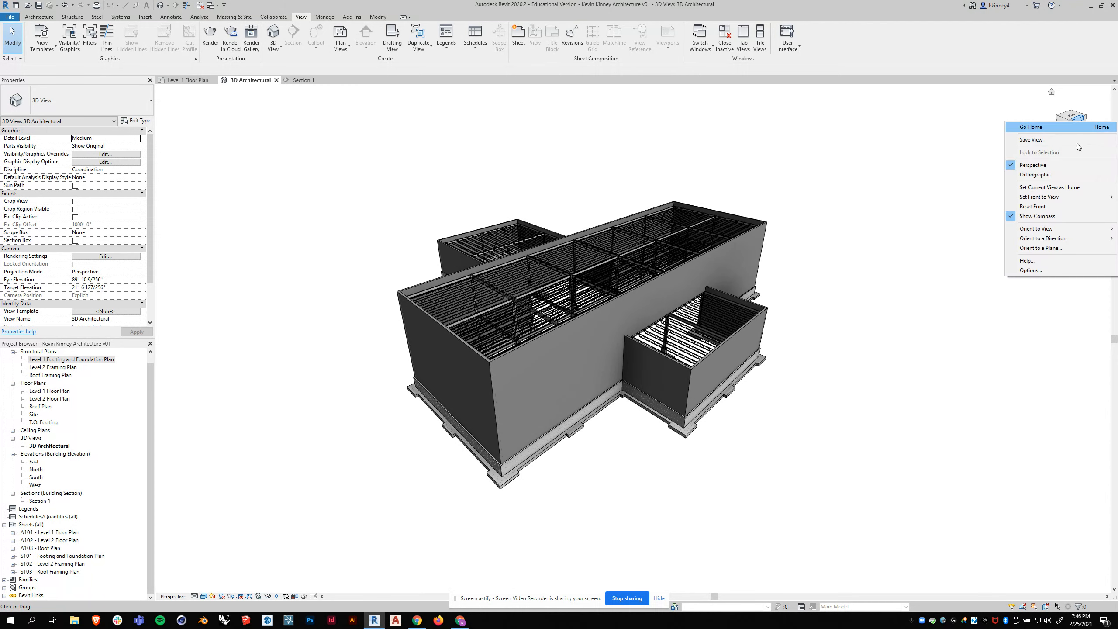
left_click(1061, 176)
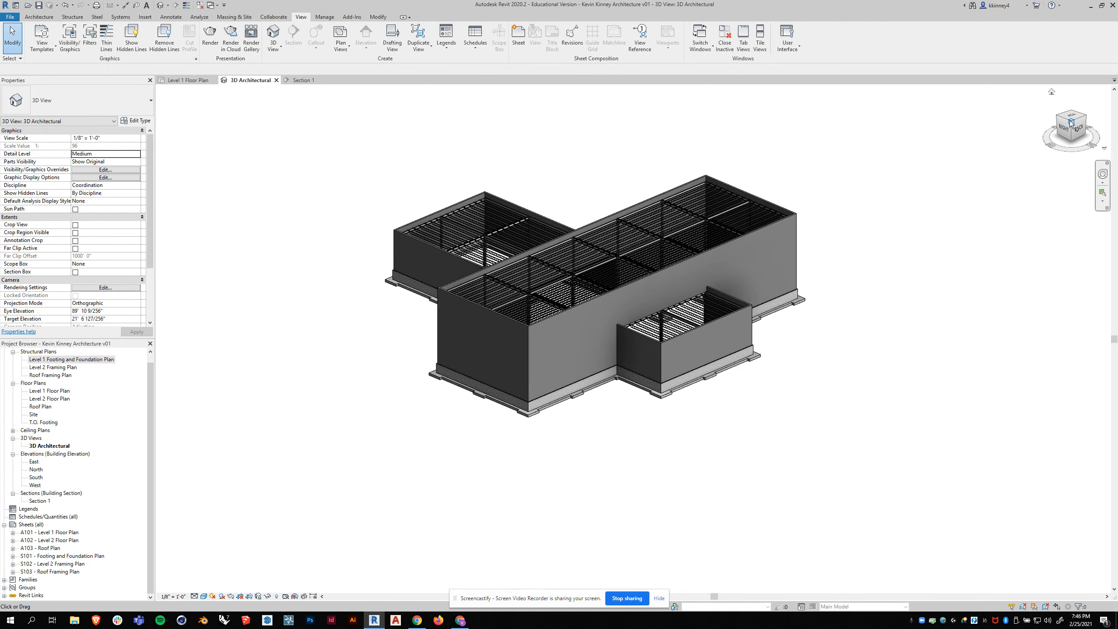
left_click(1071, 122)
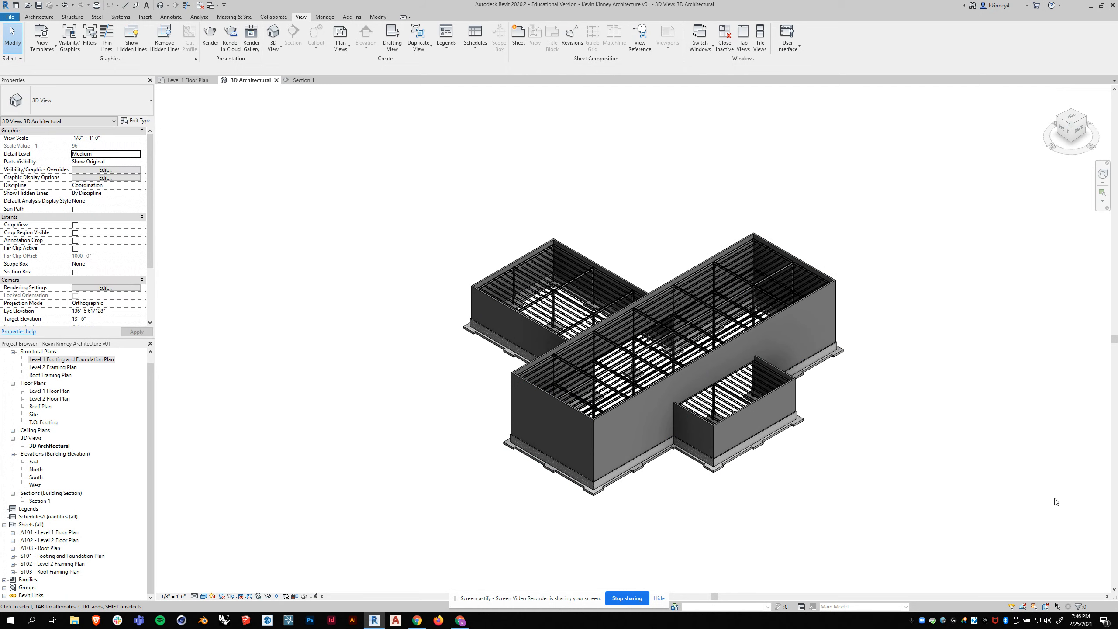
scroll(1027, 508, "up", 2)
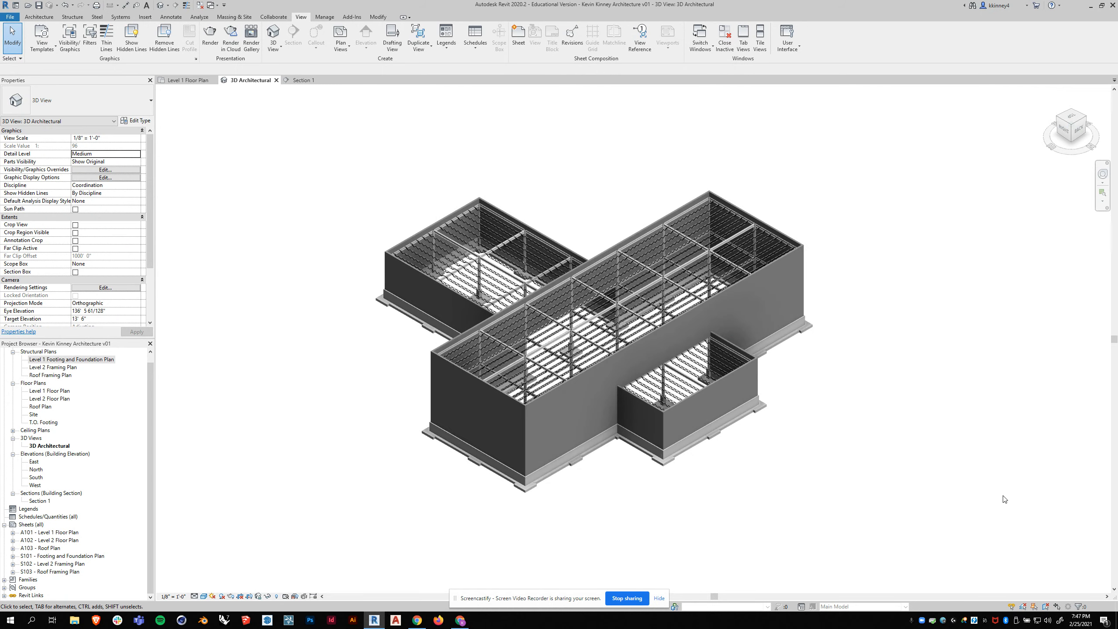
middle_click_drag(776, 467, 809, 471)
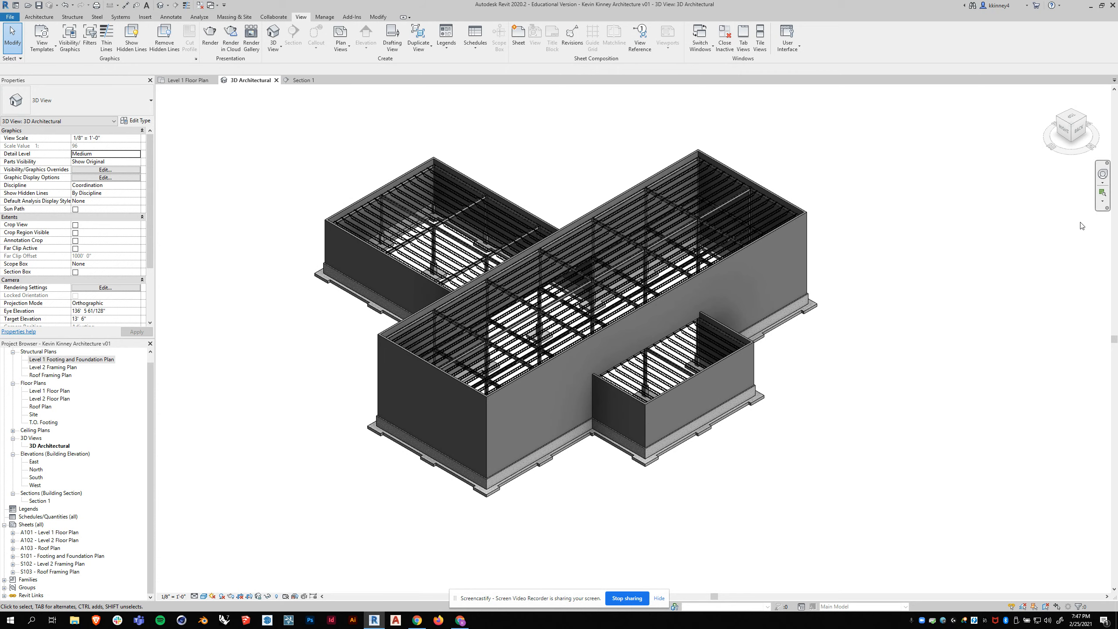
- Return the 3D Architectural view to perspective projection, turn on shadows, and frame the whole building
right_click(1079, 128)
left_click(1032, 169)
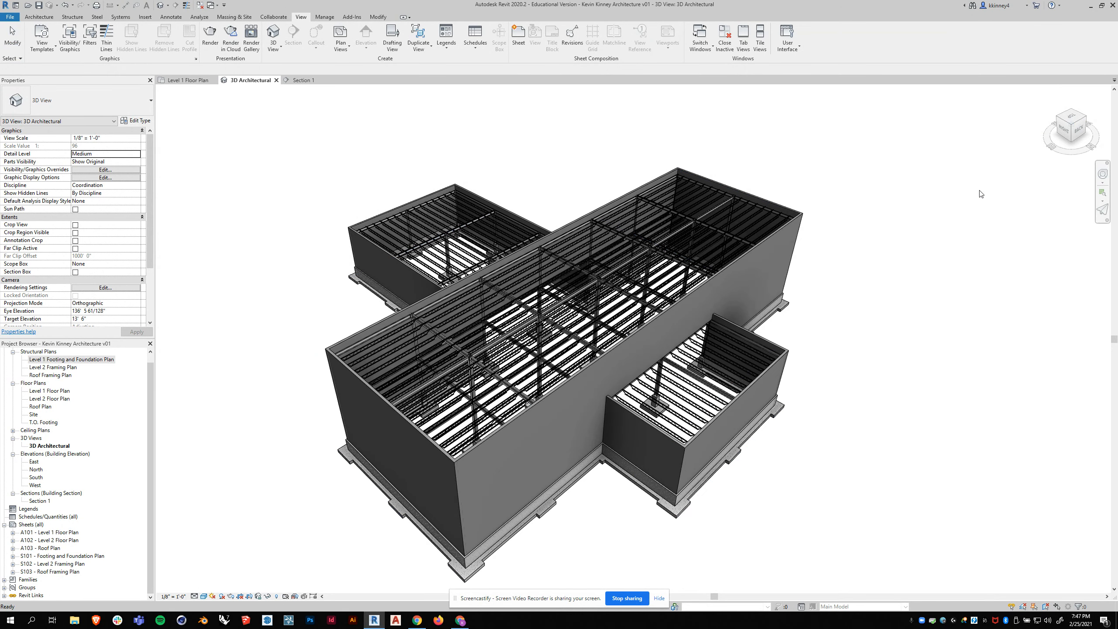
scroll(574, 453, "down", 5)
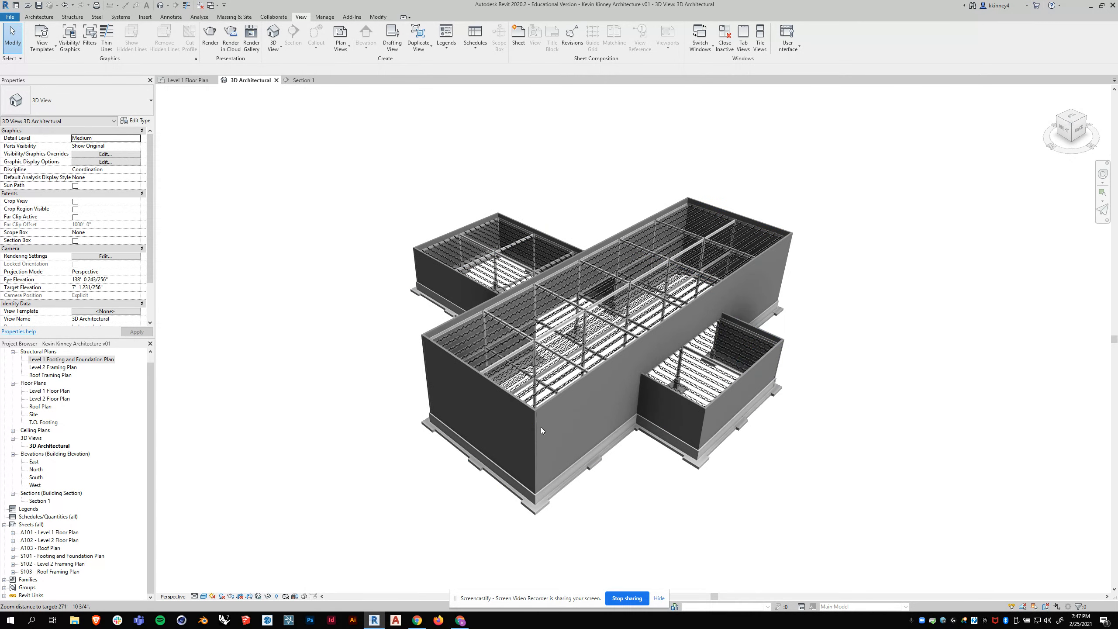
scroll(574, 453, "up", 1)
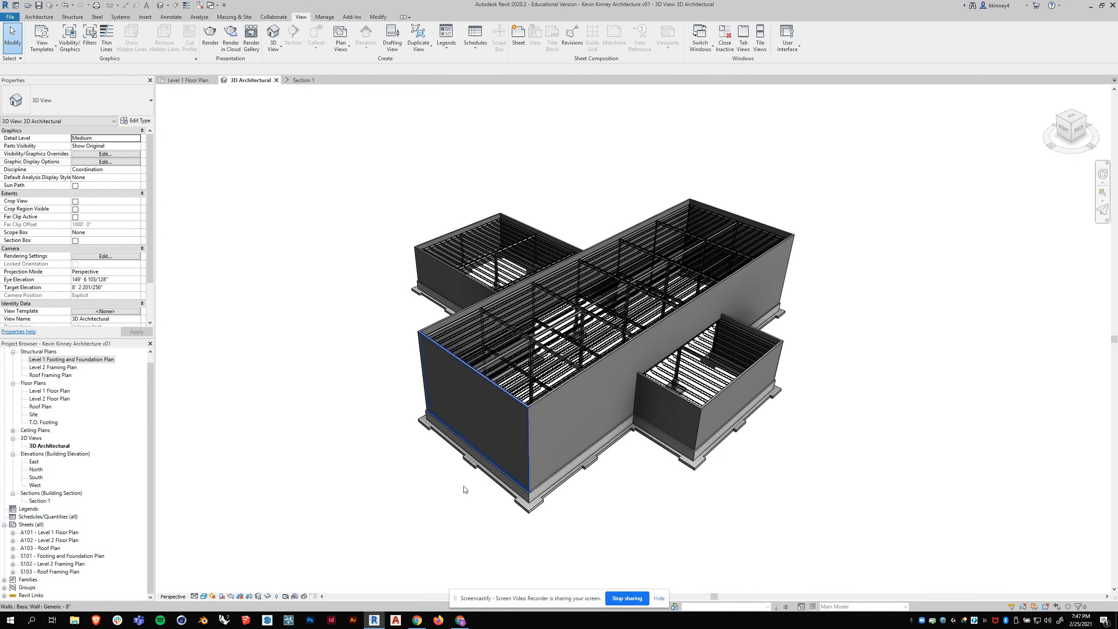
left_click(222, 595)
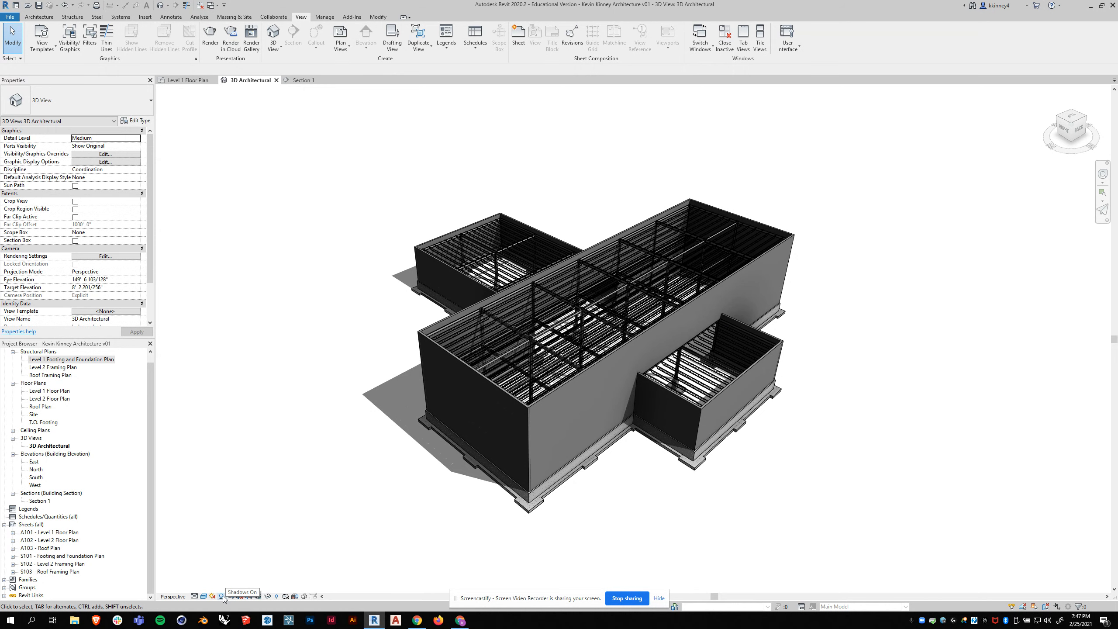
key("ctrl")
key("ctrl")
key("ctrl")
key("ctrl")
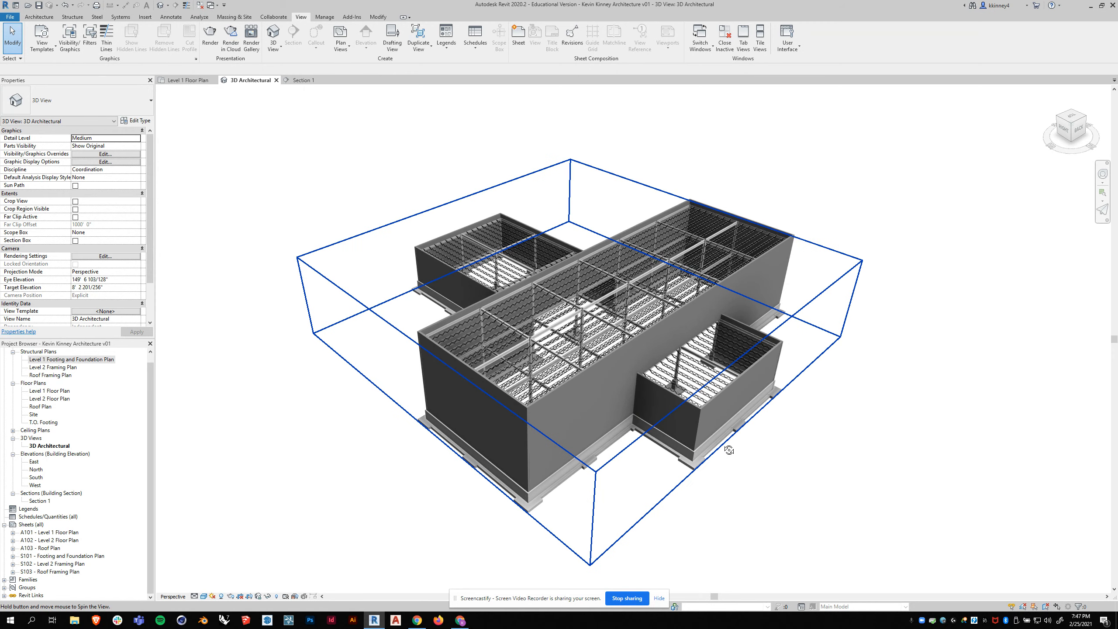
scroll(635, 431, "up", 3)
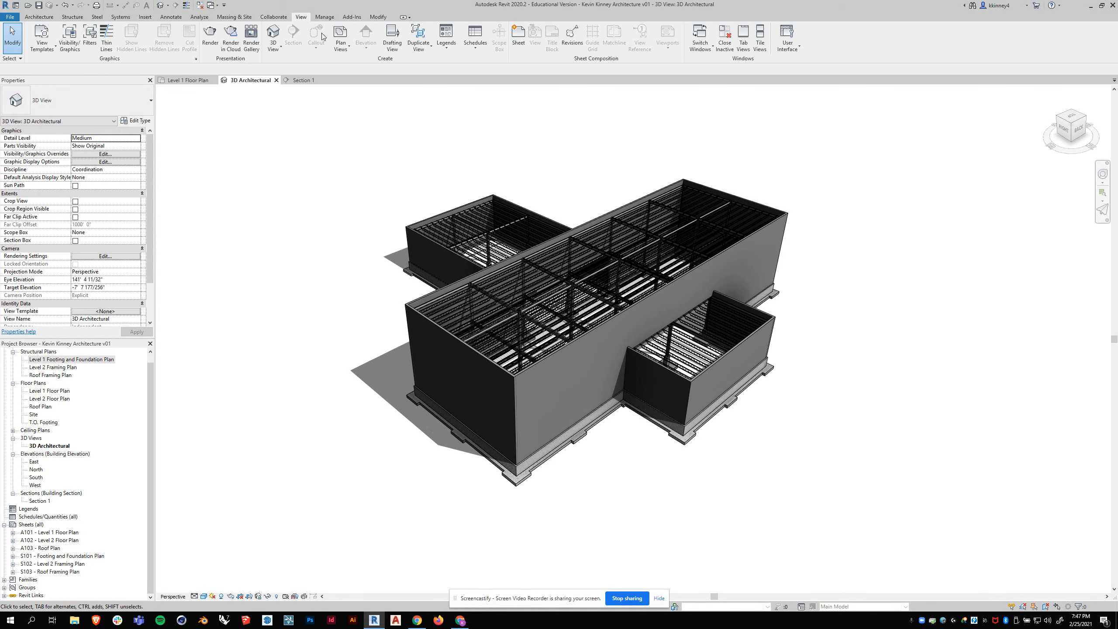
- Create a new sheet with the custom 24x36 title block and number it A100
left_click(518, 36)
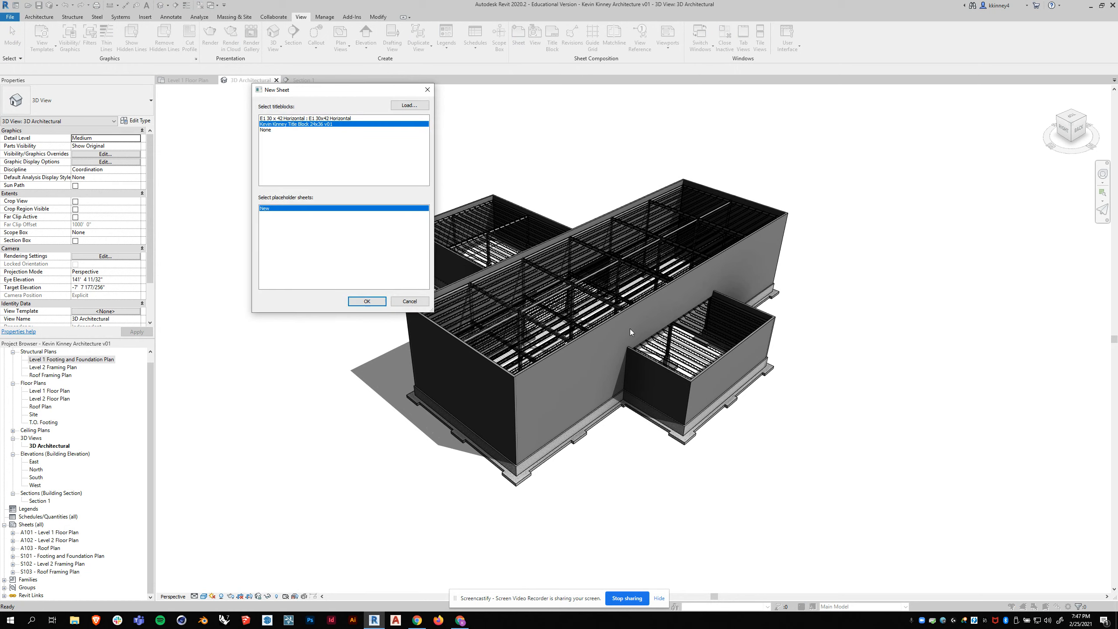
left_click(366, 301)
left_click(920, 530)
left_click(920, 530)
type("A100")
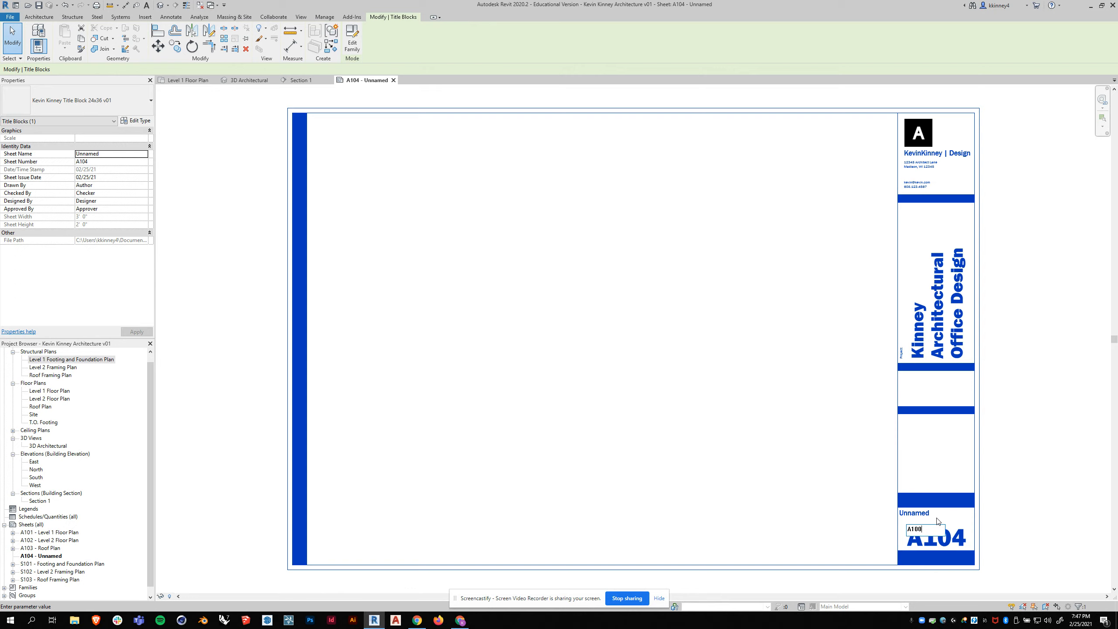
- Name sheet A100 "3D Architectural" in its title block
left_click(917, 514)
left_click(916, 514)
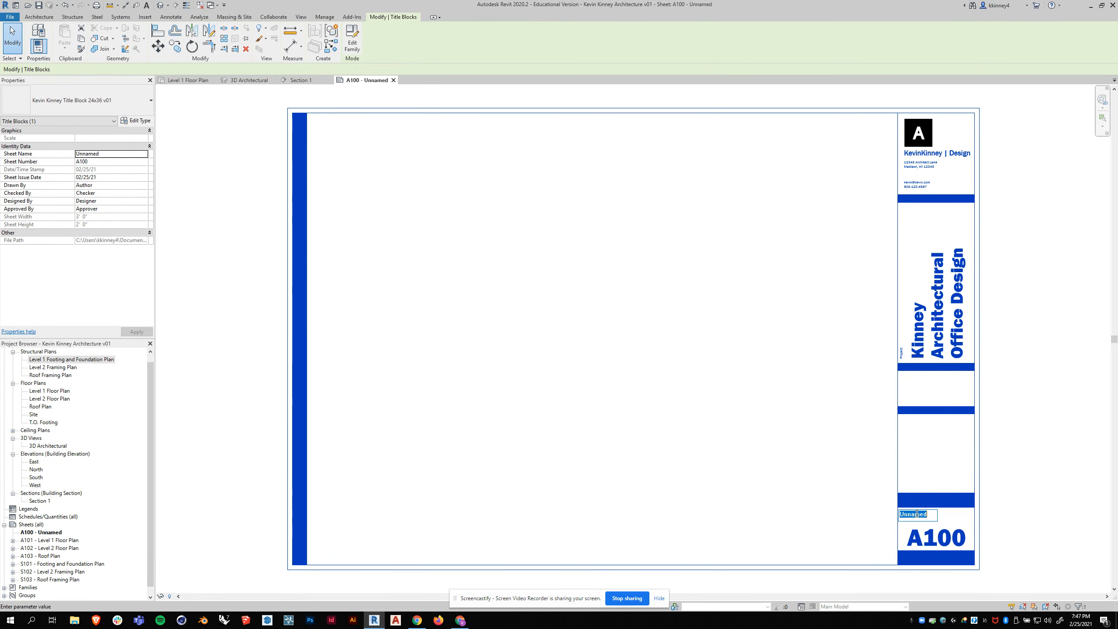
type("3D ")
type("Ar")
type("chitectural")
key("Return")
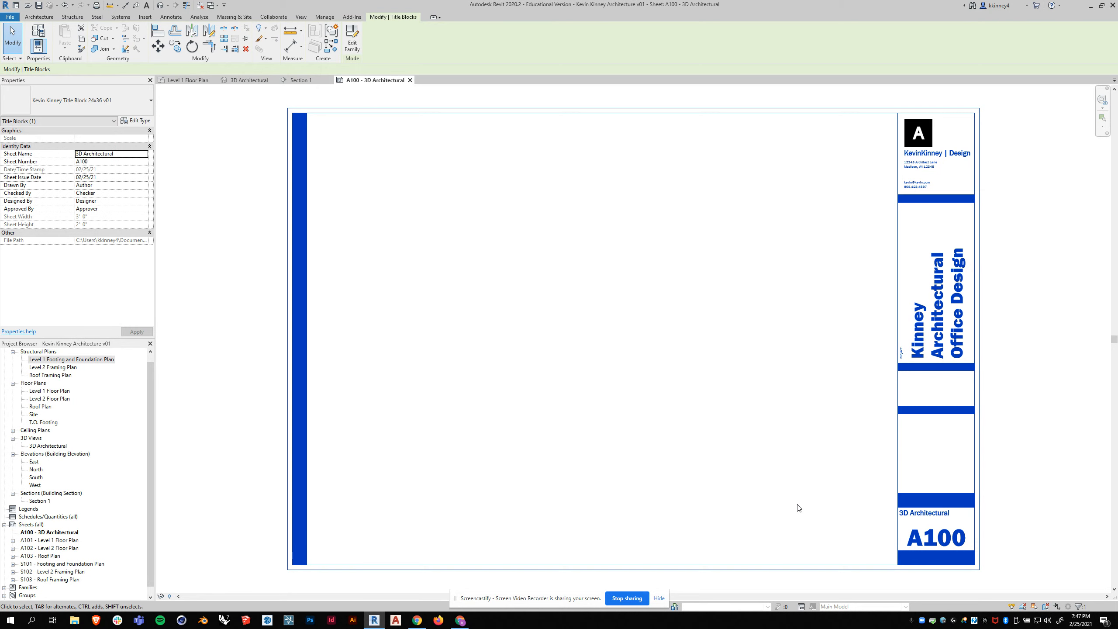
left_click(1063, 378)
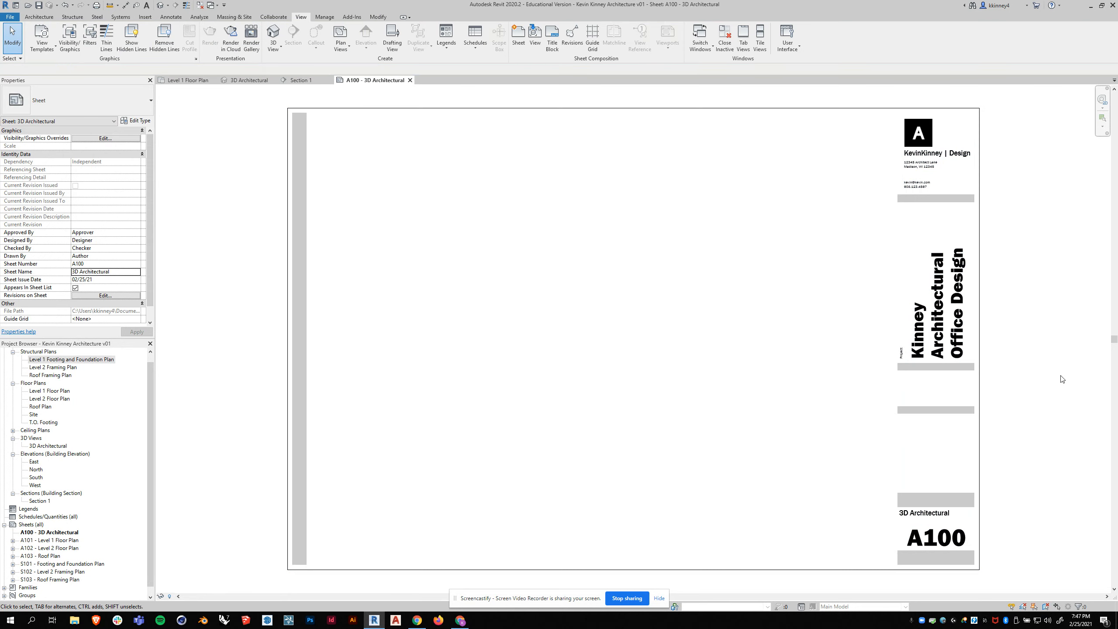
- Place the 3D Architectural view on sheet A100, enabling the crop region for the perspective view
left_click(44, 445)
left_click_drag(48, 447, 461, 342)
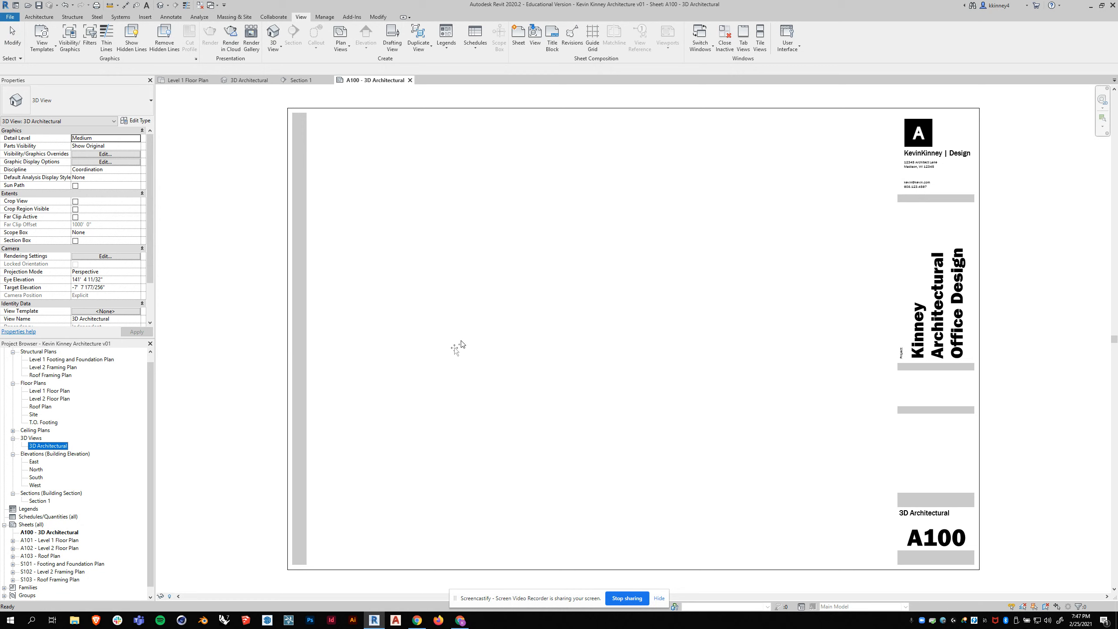
left_click_drag(553, 310, 547, 318)
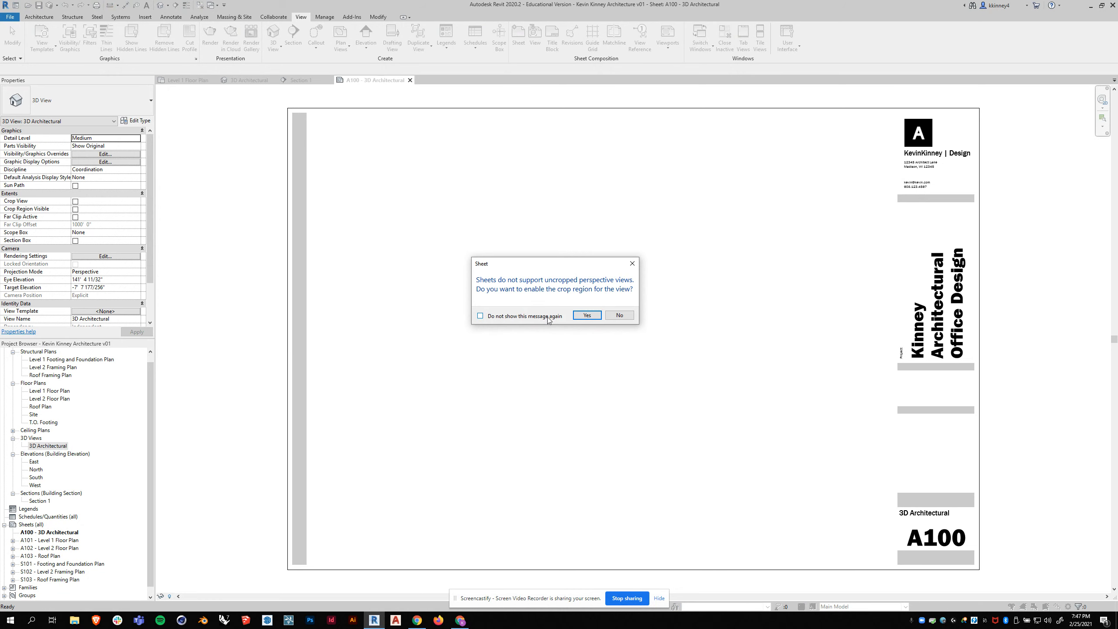
left_click(589, 314)
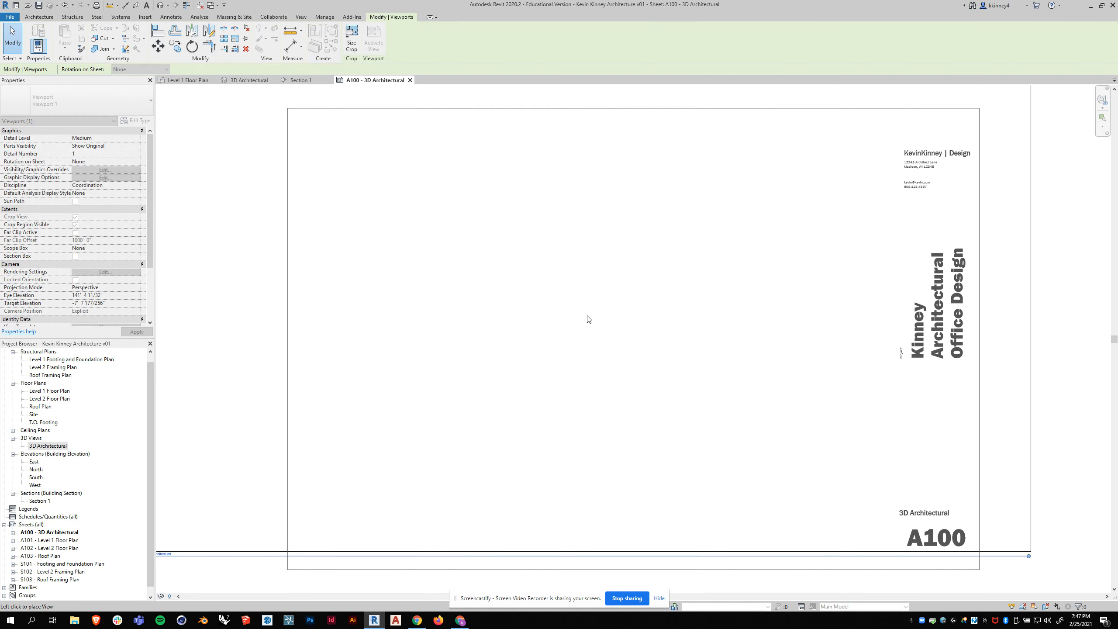
scroll(620, 355, "down", 1)
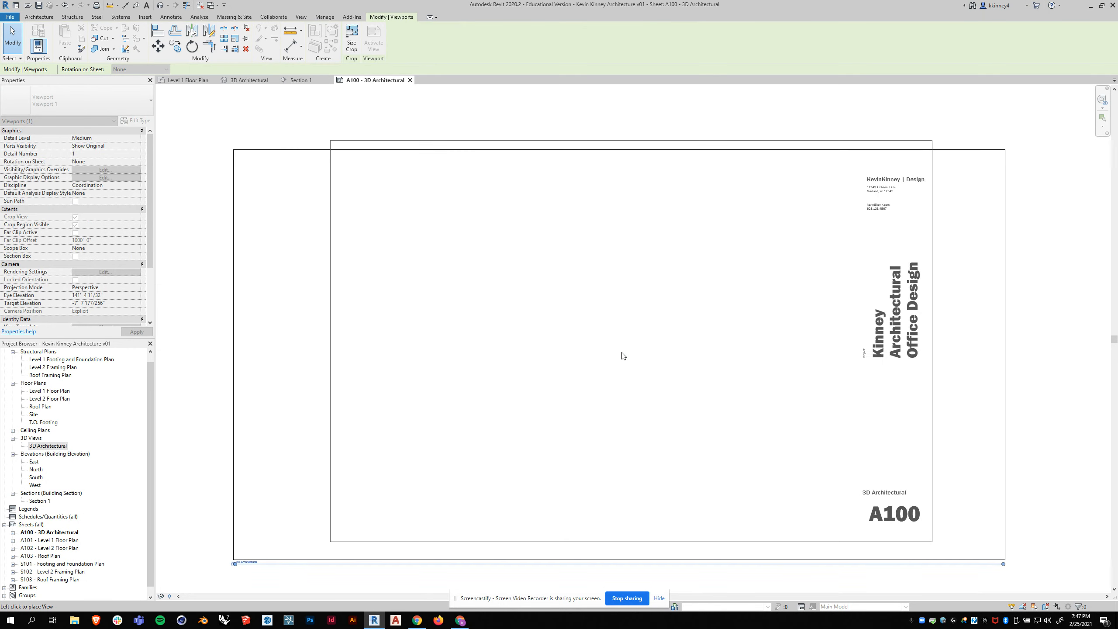
left_click(646, 339)
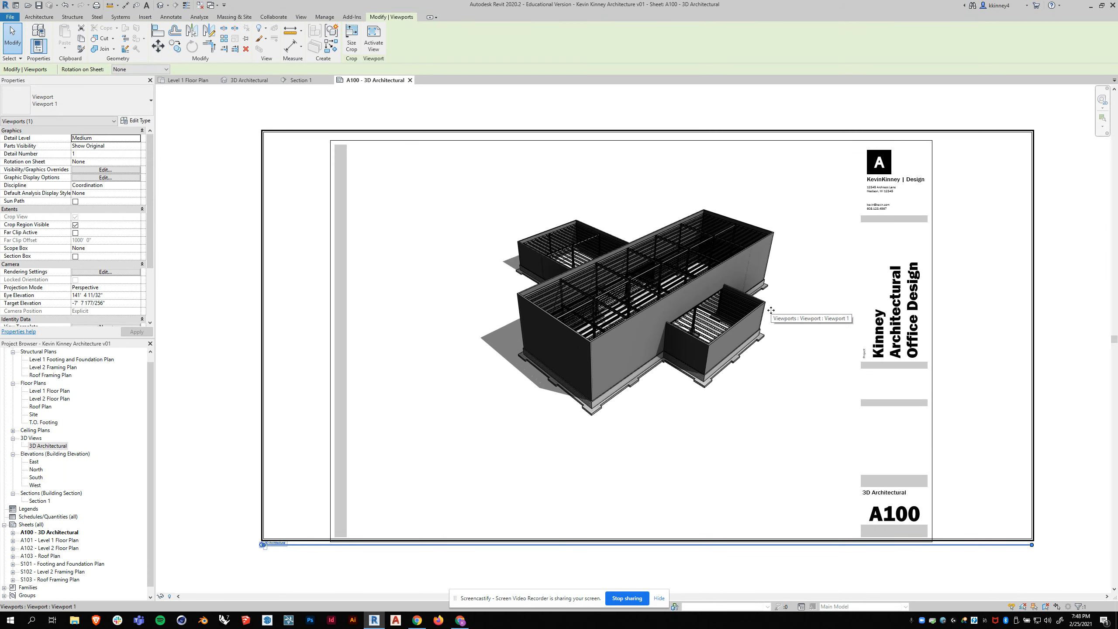
scroll(495, 279, "down", 1)
left_click(496, 119)
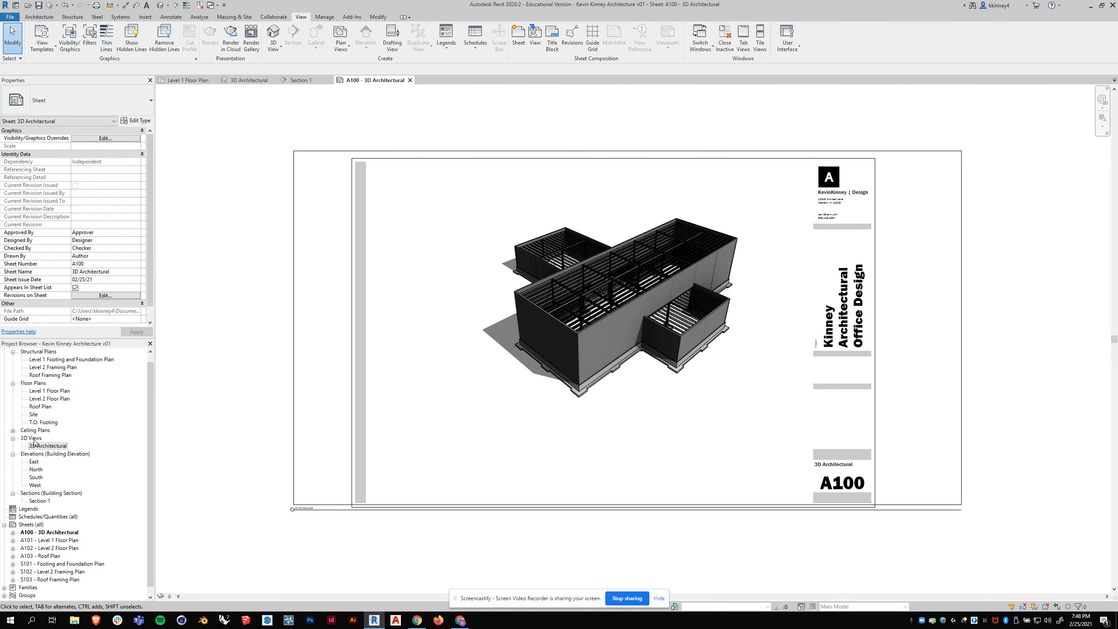
- Tighten the 3D Architectural view's crop region closely around the building on all four sides and hide the crop region border
left_click(254, 80)
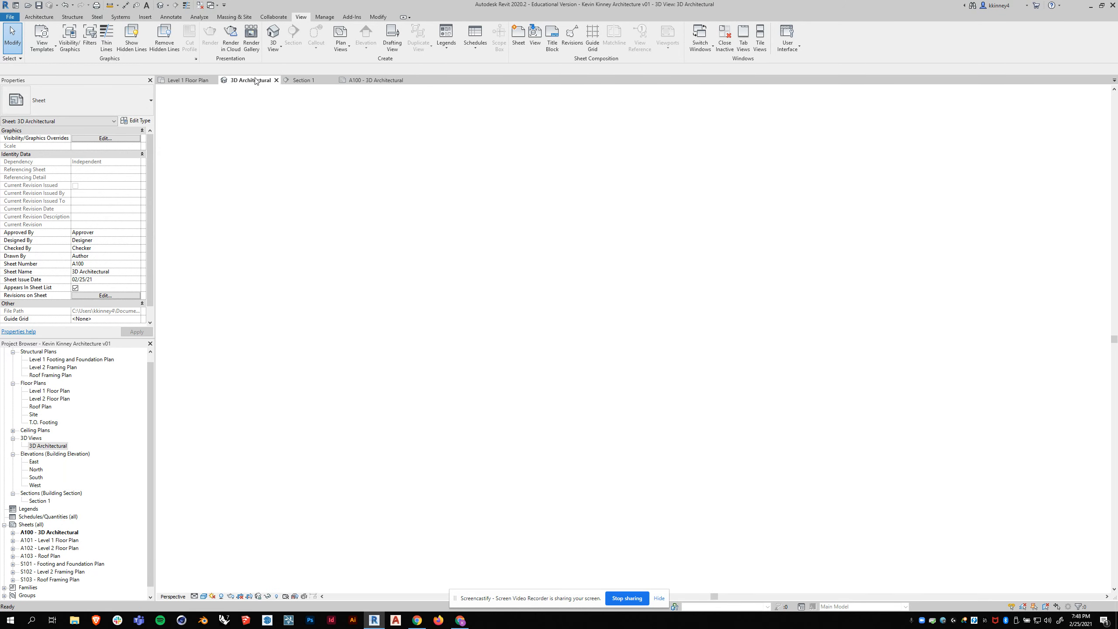
scroll(701, 307, "down", 3)
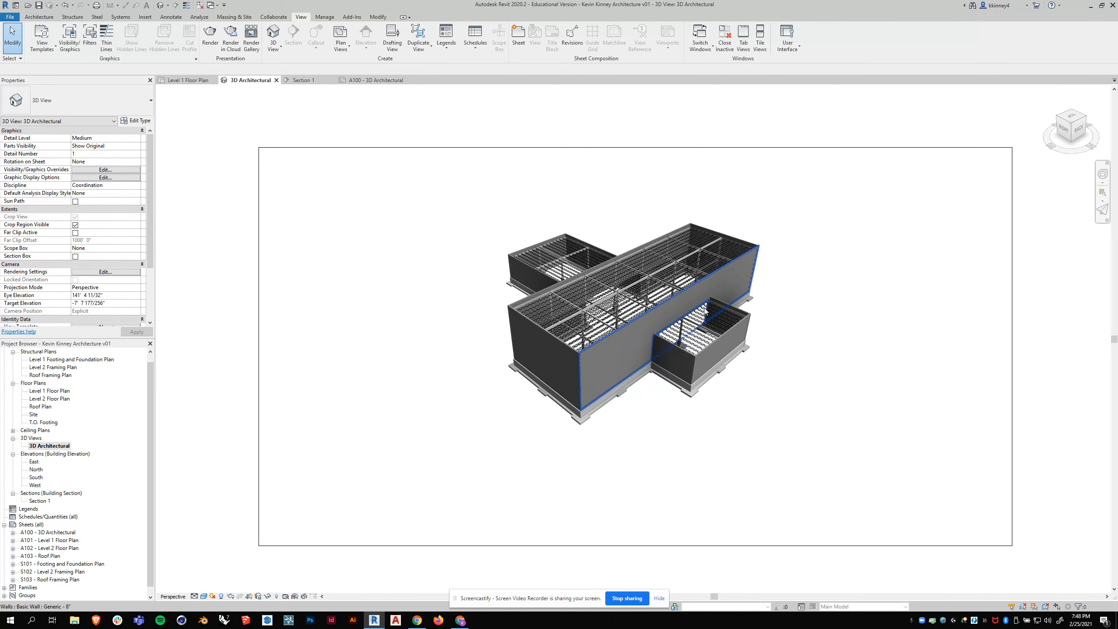
scroll(276, 127, "down", 1)
left_click(260, 322)
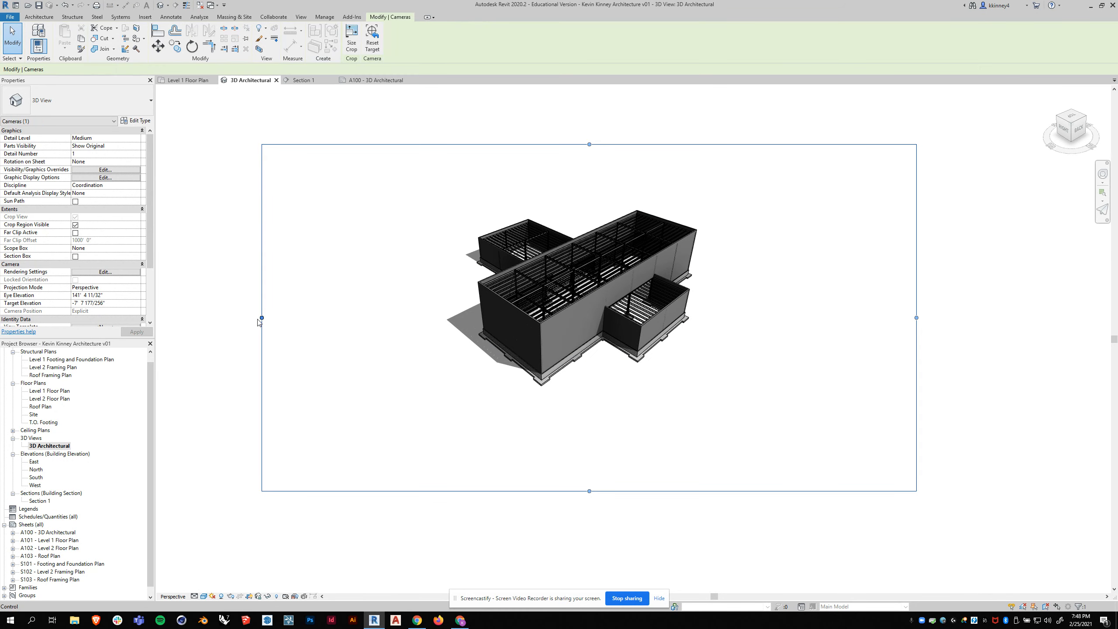
left_click_drag(262, 318, 436, 317)
left_click_drag(676, 145, 685, 208)
left_click_drag(916, 345, 704, 328)
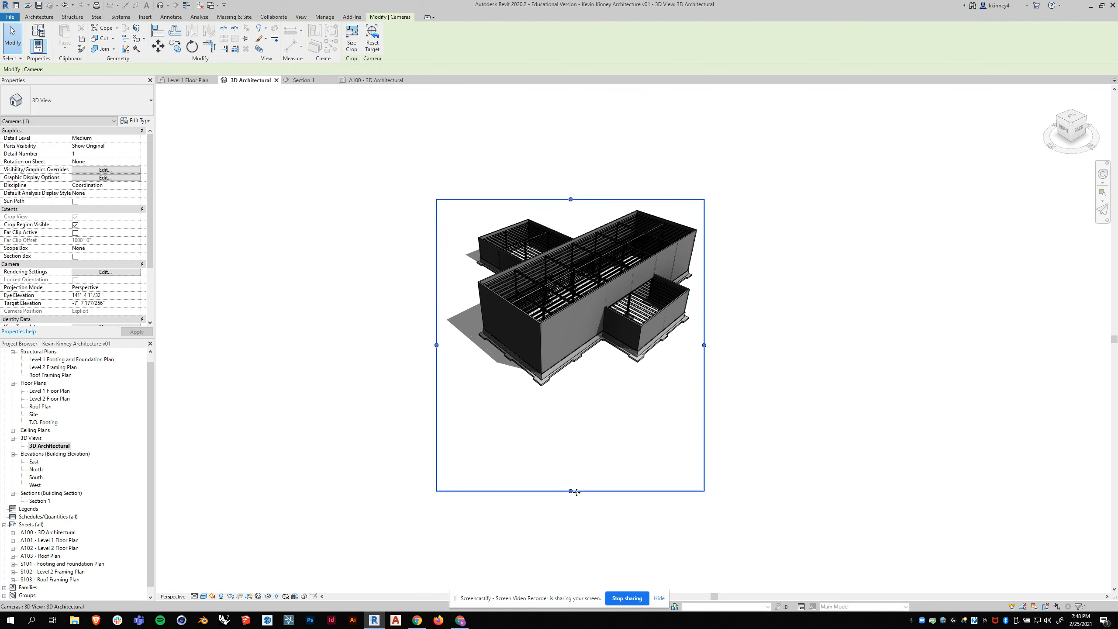
left_click_drag(570, 492, 561, 393)
left_click(821, 295)
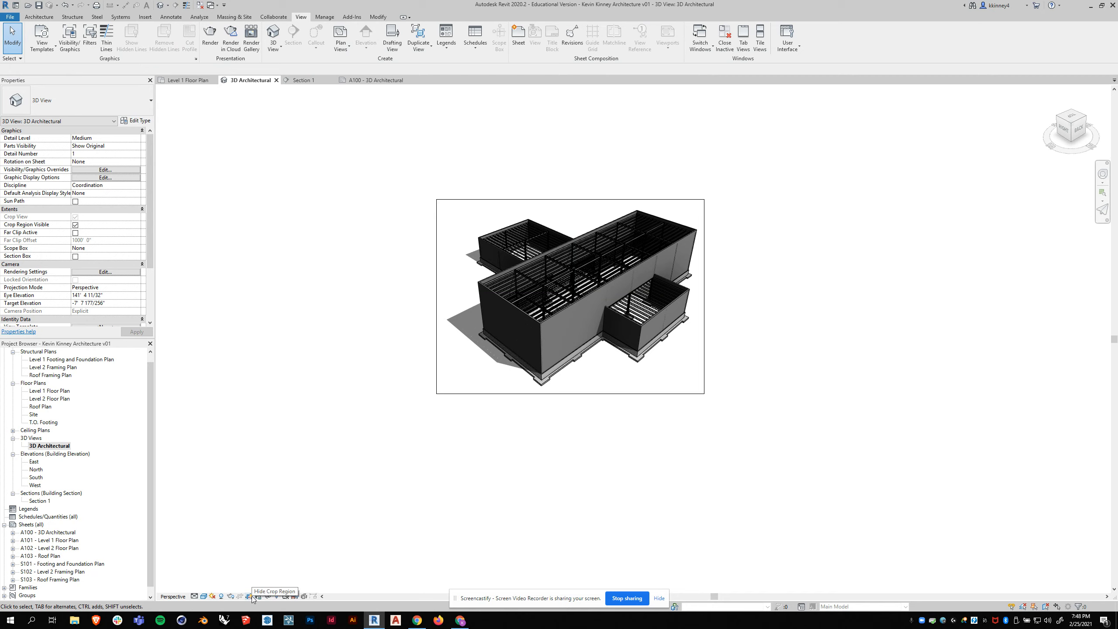
key("ctrl")
left_click(252, 597)
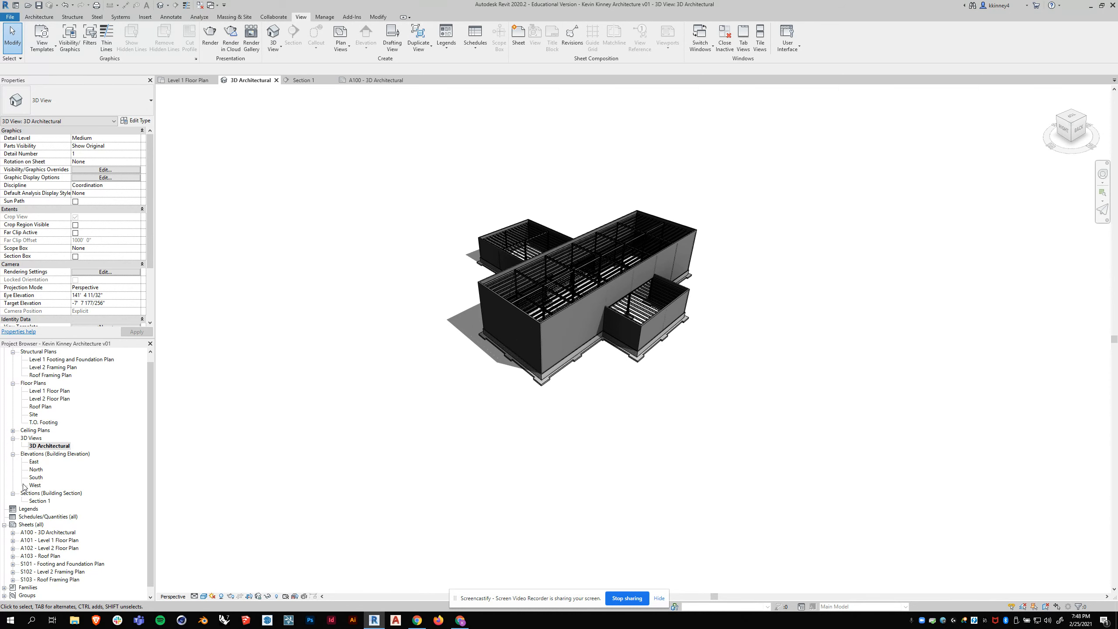
- On sheet A100, move the 3D viewport inside the title block border and shorten its title line to the viewport's width
double_click(67, 531)
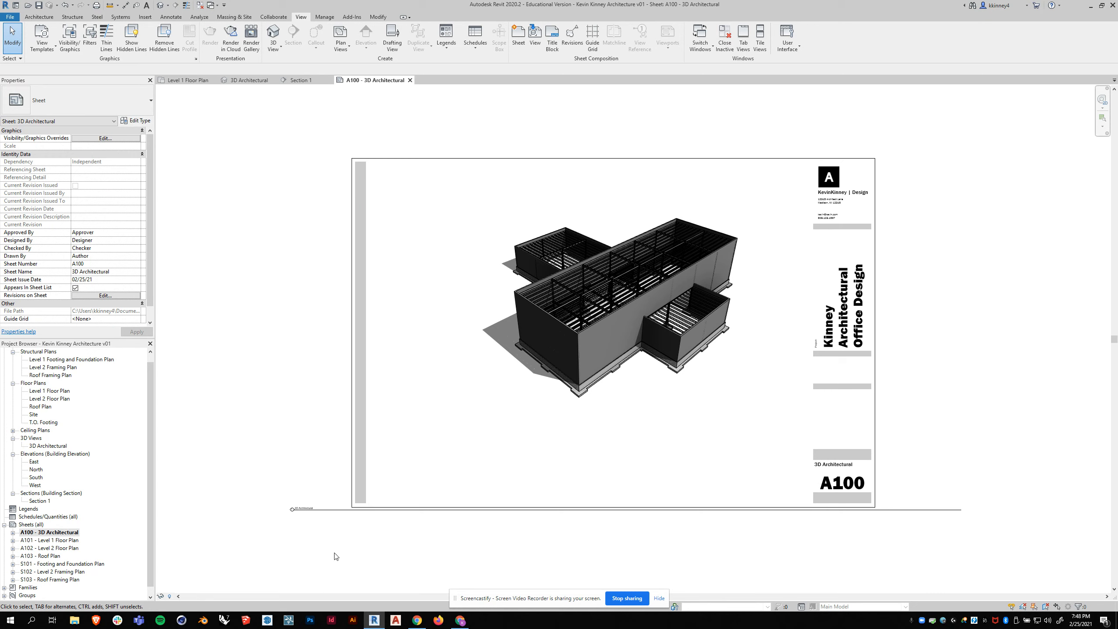
left_click(329, 511)
left_click_drag(294, 508, 500, 422)
scroll(429, 344, "down", 2)
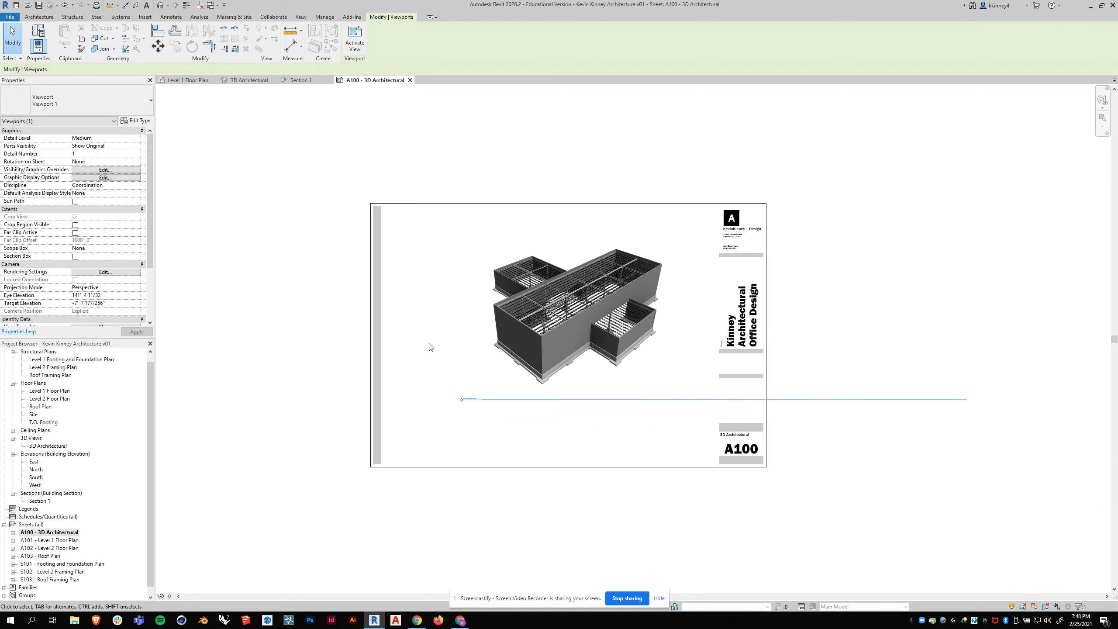
left_click(551, 303)
left_click_drag(969, 400, 669, 405)
left_click(534, 429)
- Reposition the 3D viewport on sheet A100 in the lower right of the drawing area, beside the title block column
scroll(506, 434, "up", 3)
scroll(493, 435, "up", 1)
scroll(387, 387, "down", 2)
left_click_drag(661, 285, 719, 352)
left_click_drag(1013, 355, 955, 309)
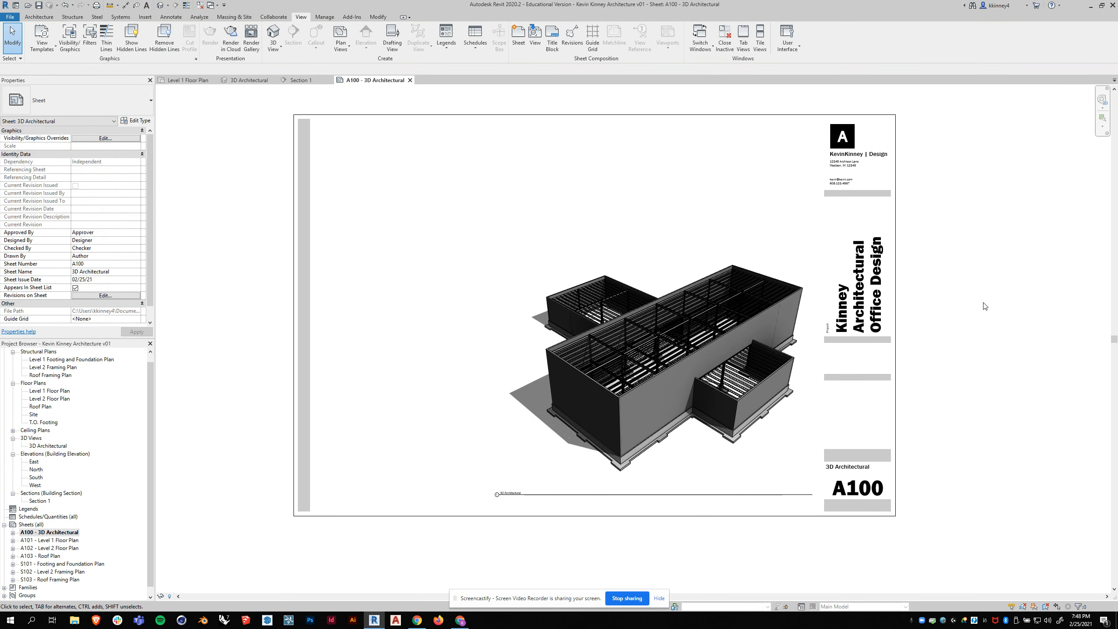
scroll(792, 313, "down", 1)
left_click(658, 322)
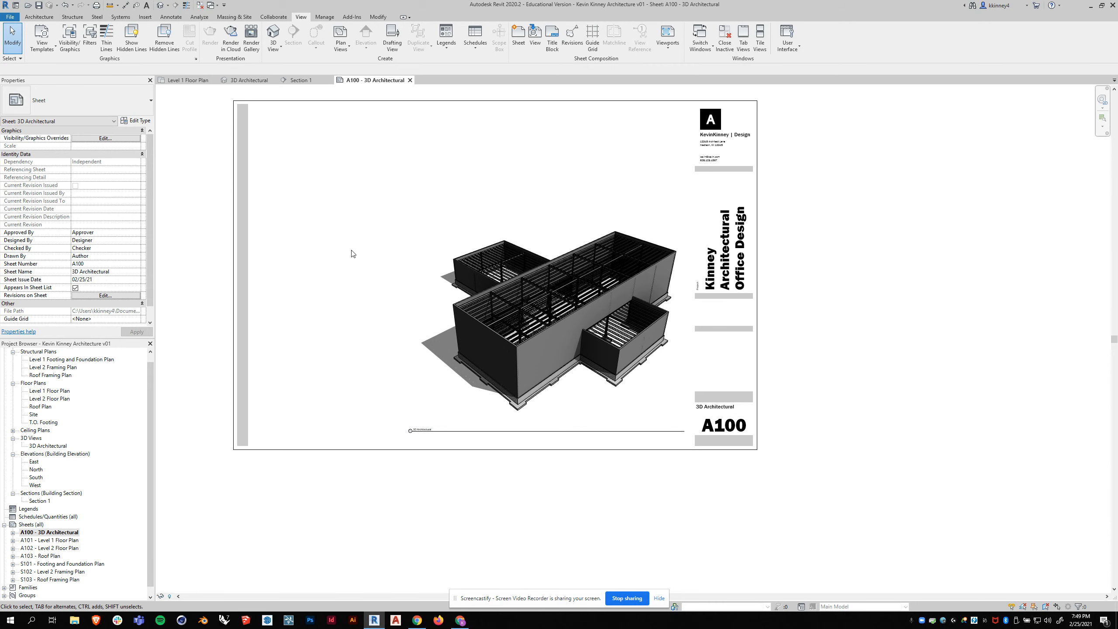
- Review sheets A101 and A102, examining how the walls appear on the Level 1 and Level 2 floor plans
scroll(53, 537, "down", 1)
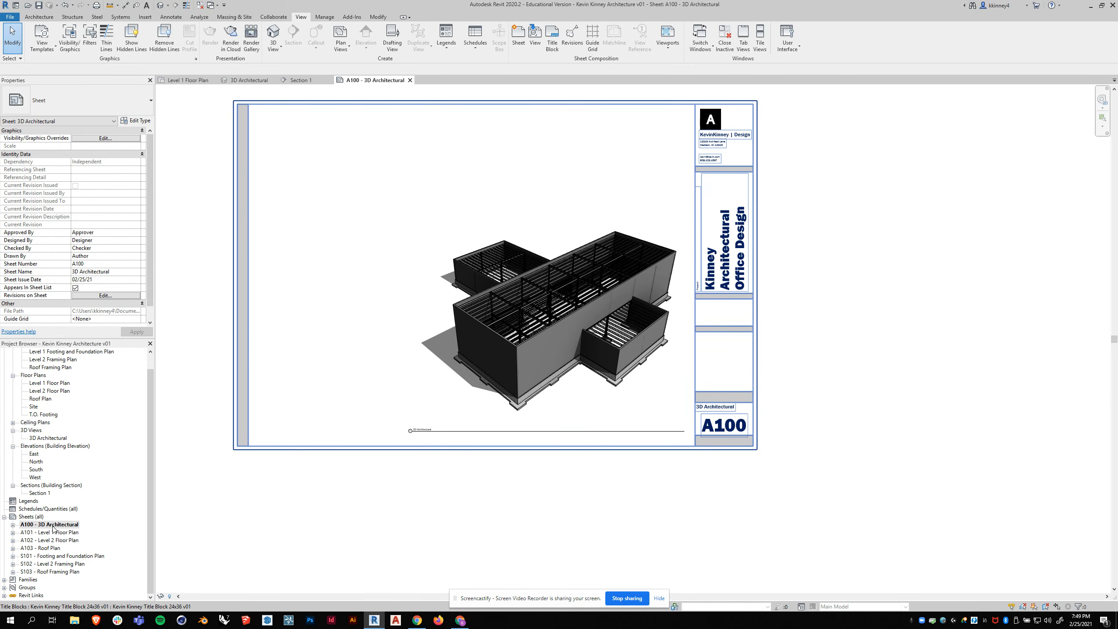
double_click(51, 532)
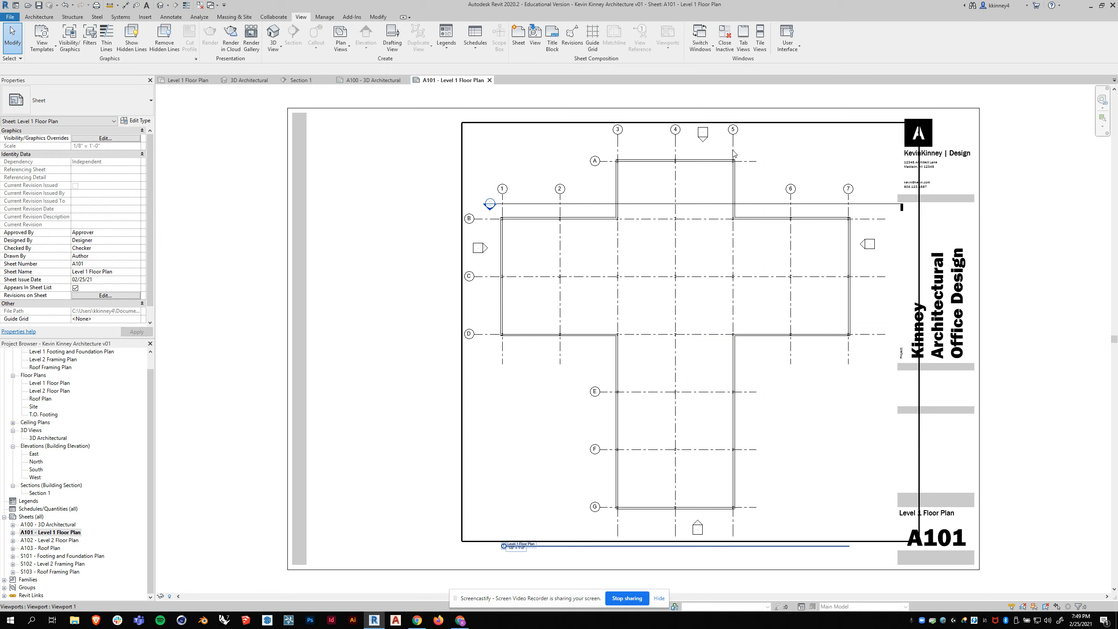
scroll(559, 219, "up", 3)
scroll(560, 219, "down", 2)
scroll(560, 218, "down", 1)
double_click(48, 540)
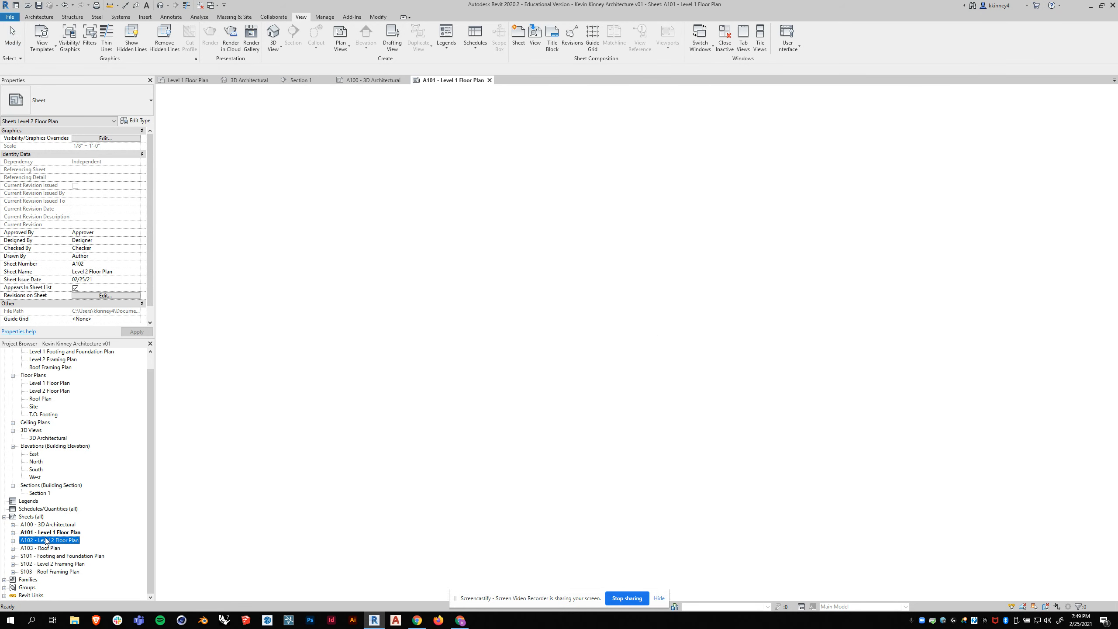
scroll(613, 221, "up", 4)
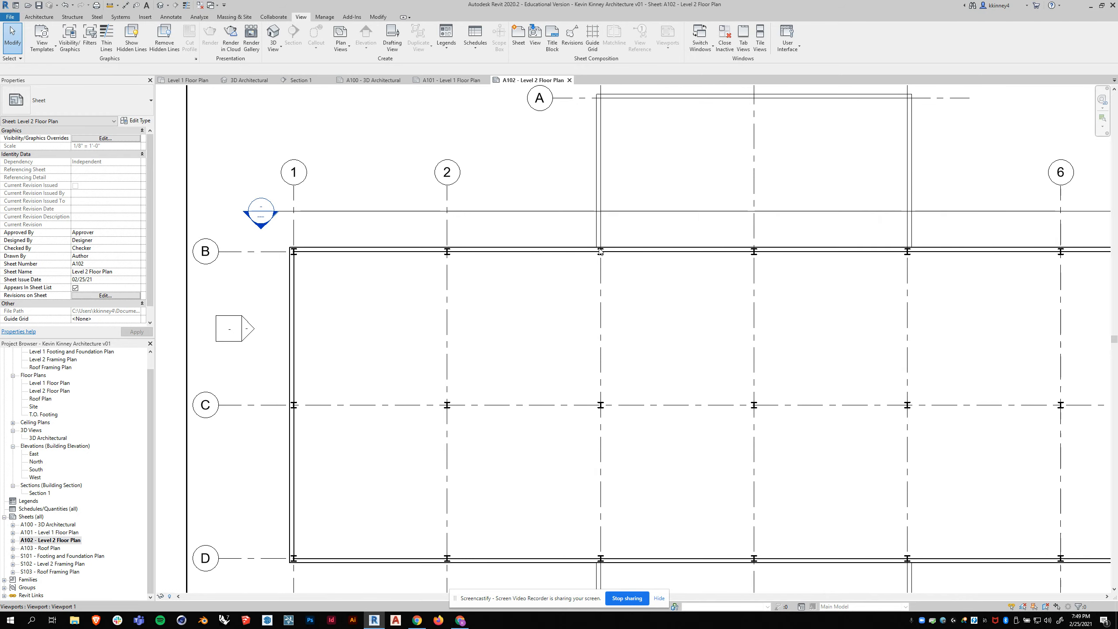
scroll(577, 243, "down", 3)
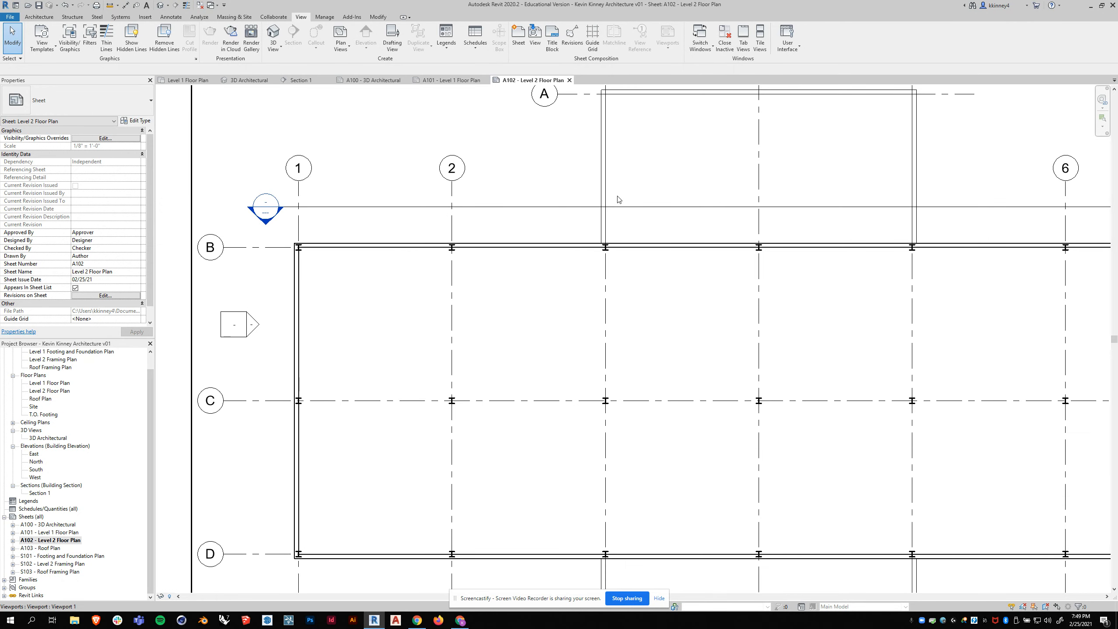
scroll(594, 231, "down", 2)
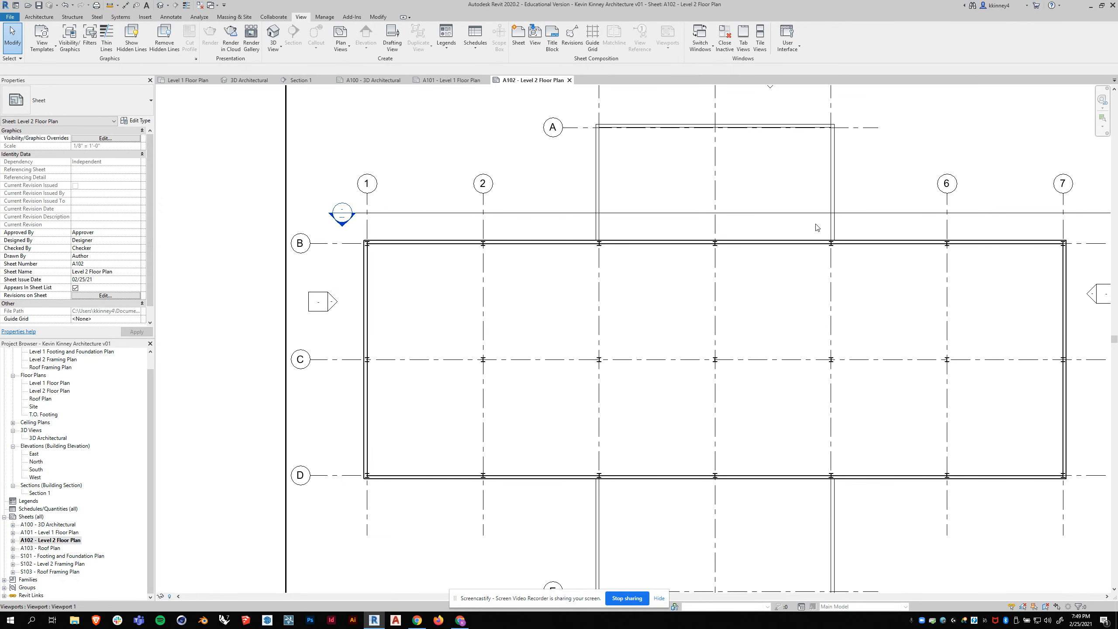
scroll(423, 205, "down", 2)
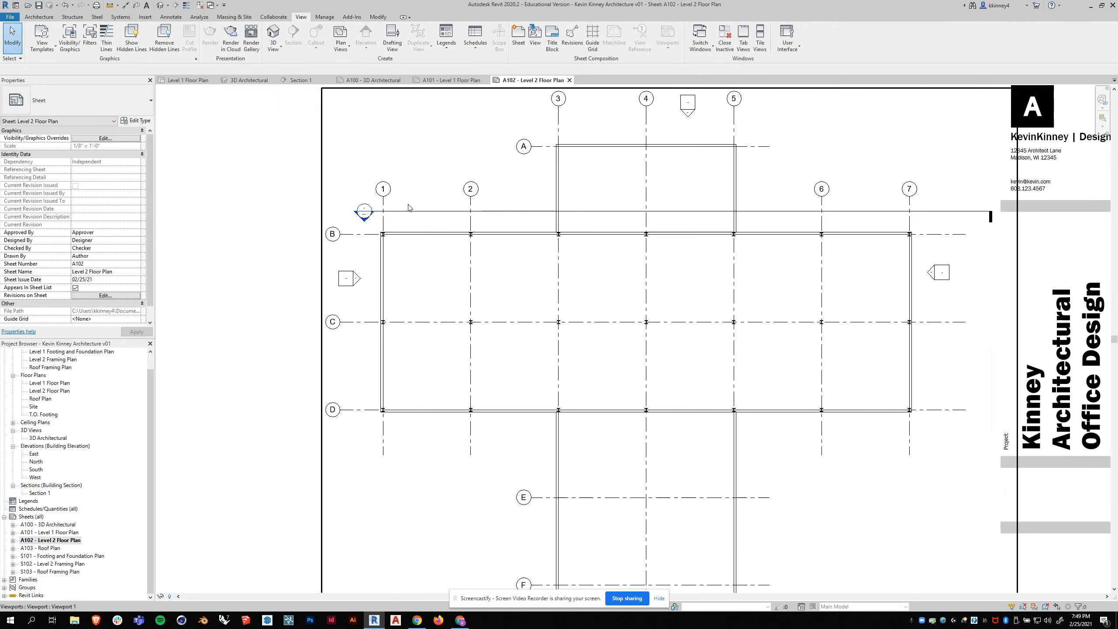
- Review sheet A103 with the roof plan and the structural sheets S101, S102 and S103
double_click(51, 547)
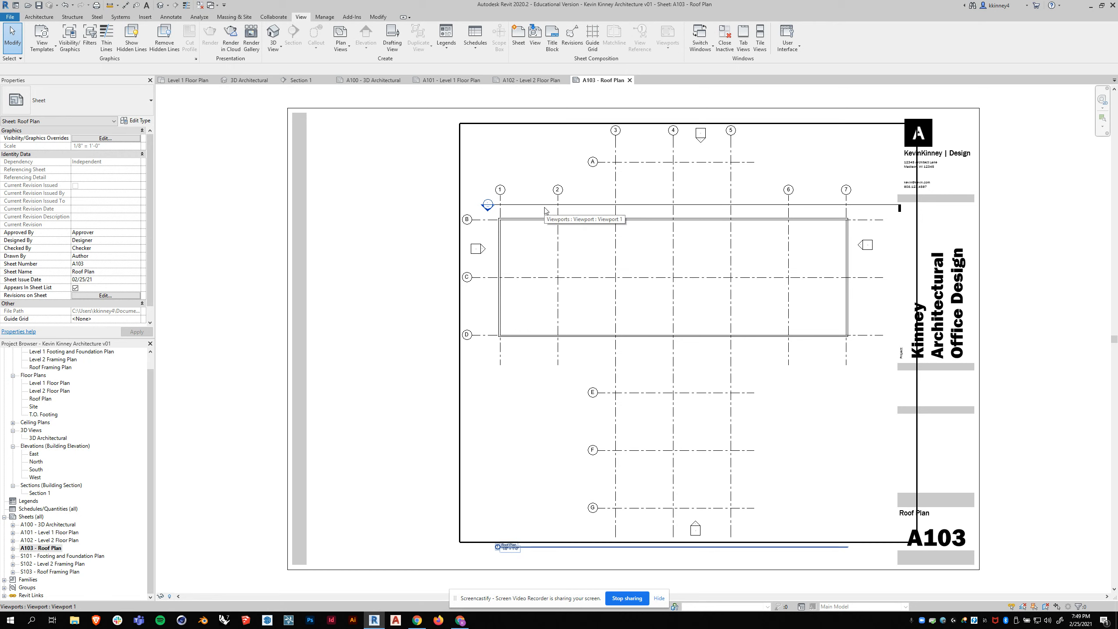
left_click(48, 557)
double_click(49, 556)
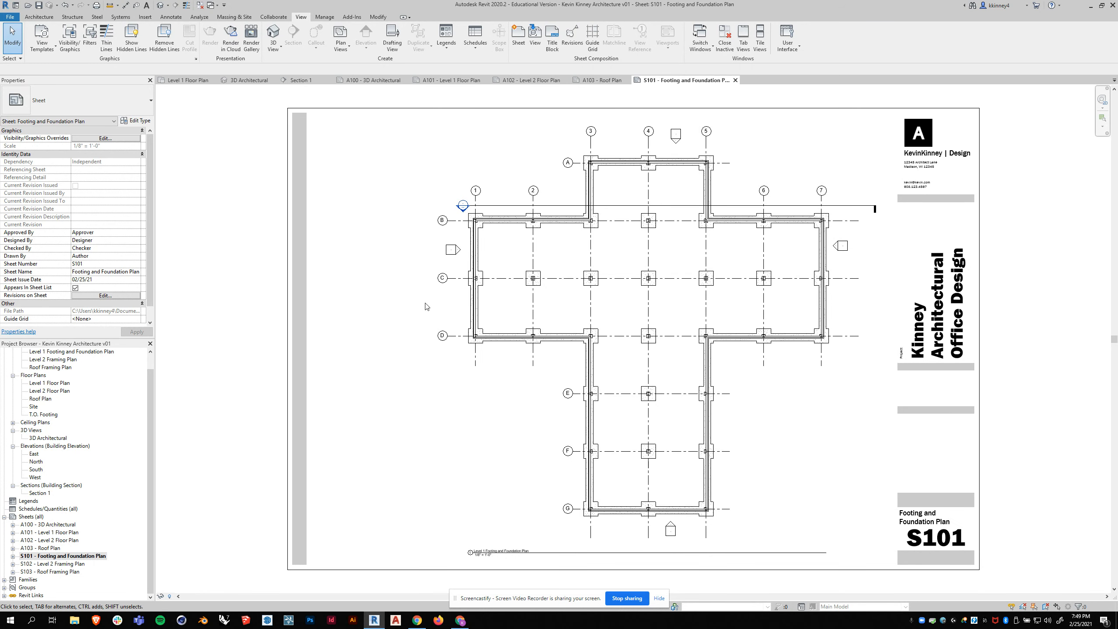
double_click(48, 563)
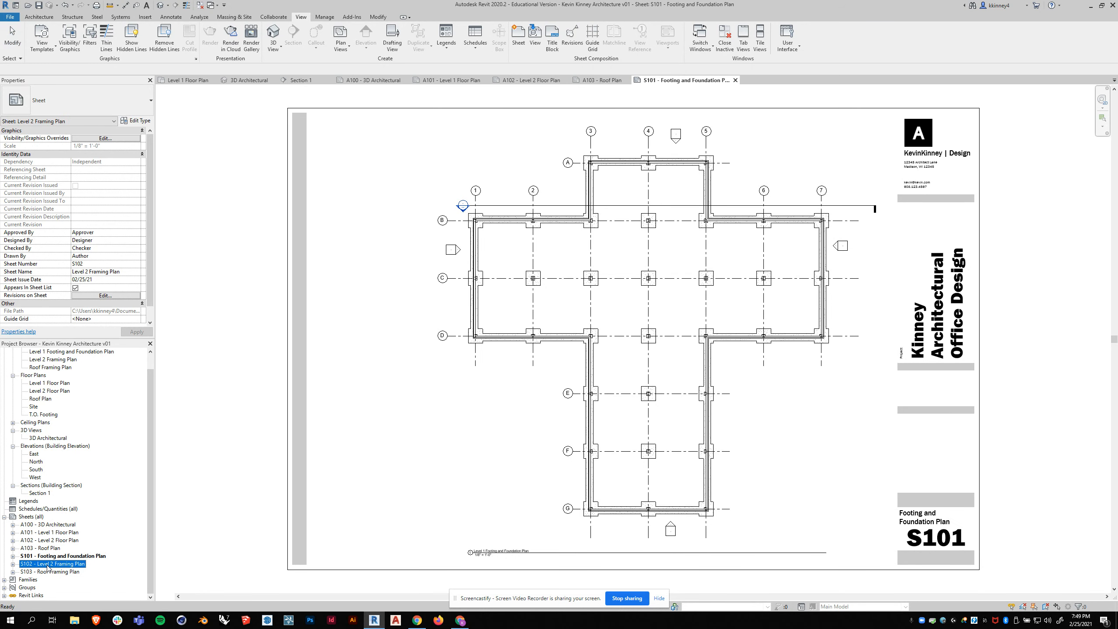
double_click(57, 572)
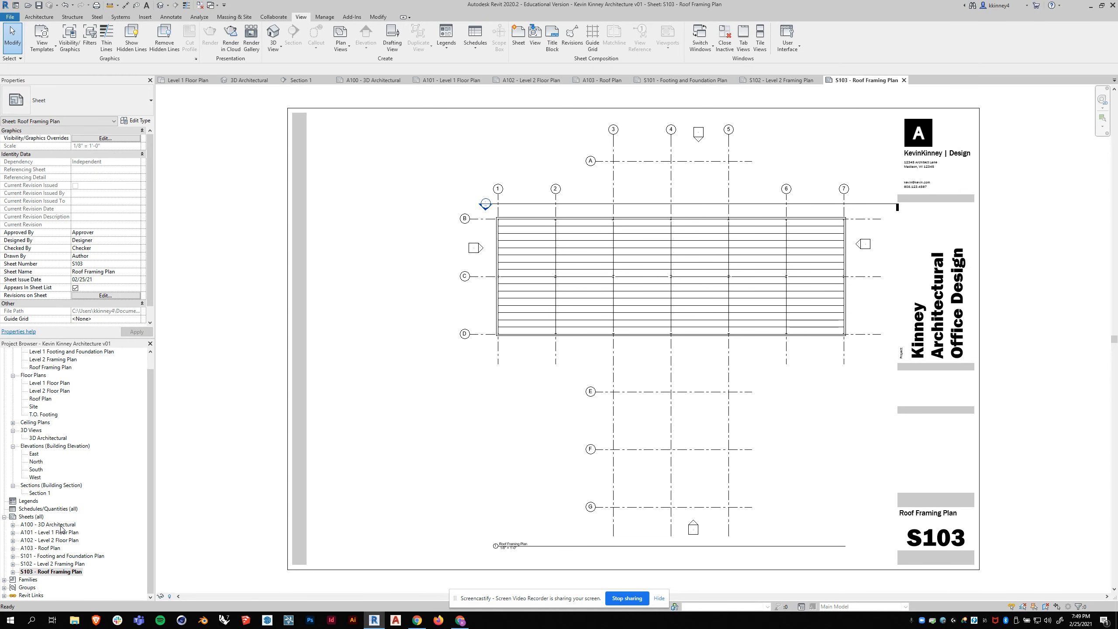
- Return to sheet A100 and close all other open views
double_click(60, 524)
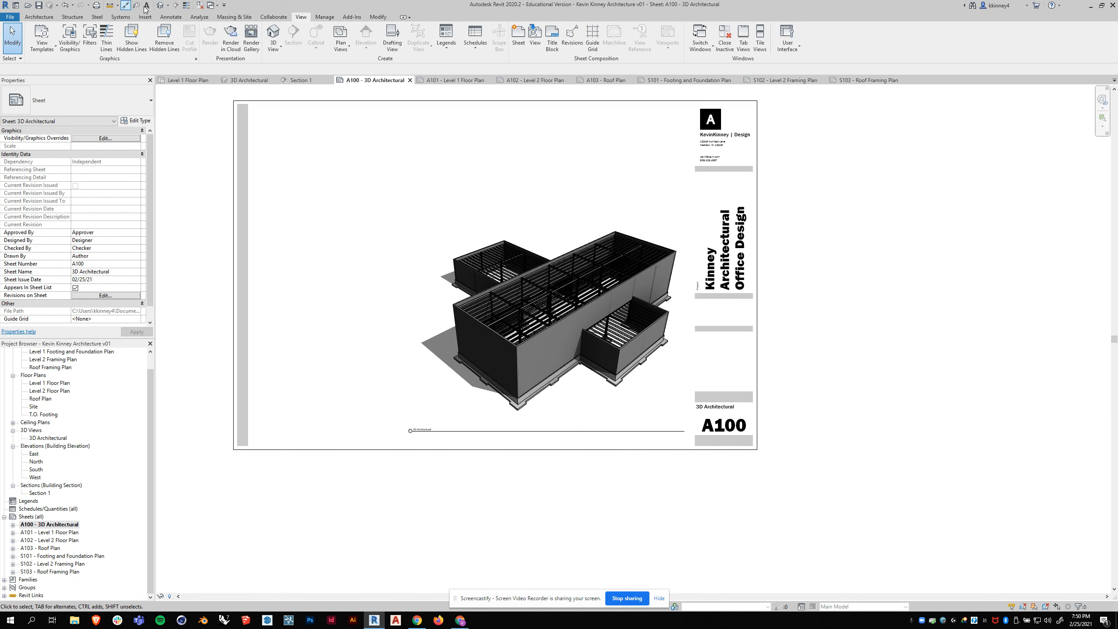
left_click(201, 6)
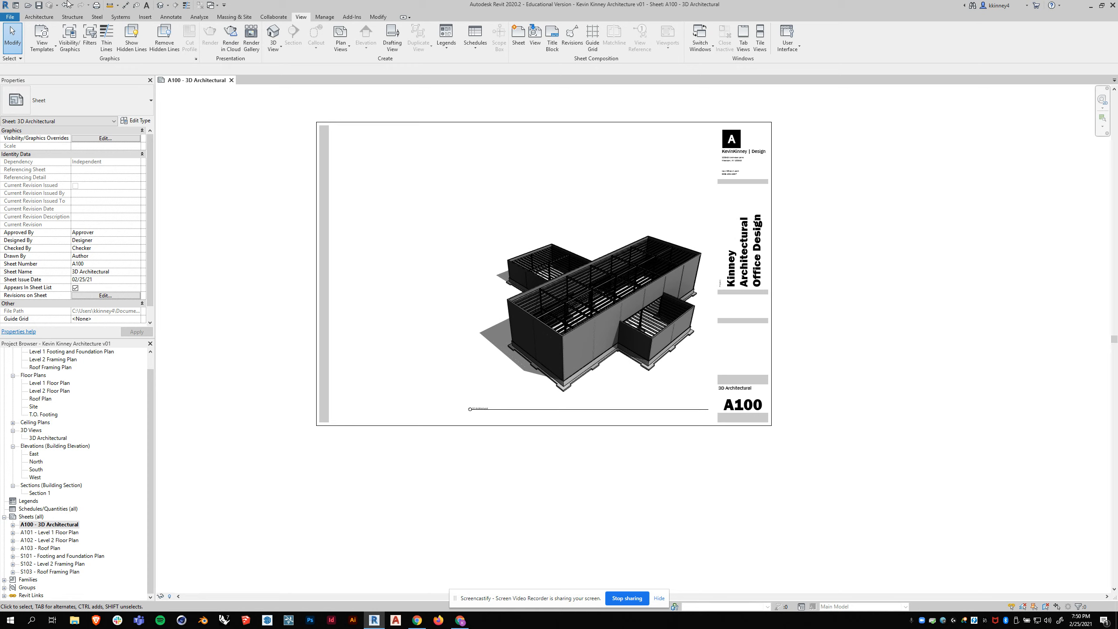
- Start printing from sheet A100 and choose Adobe PDF as the printer
left_click(9, 17)
left_click(31, 168)
left_click(544, 221)
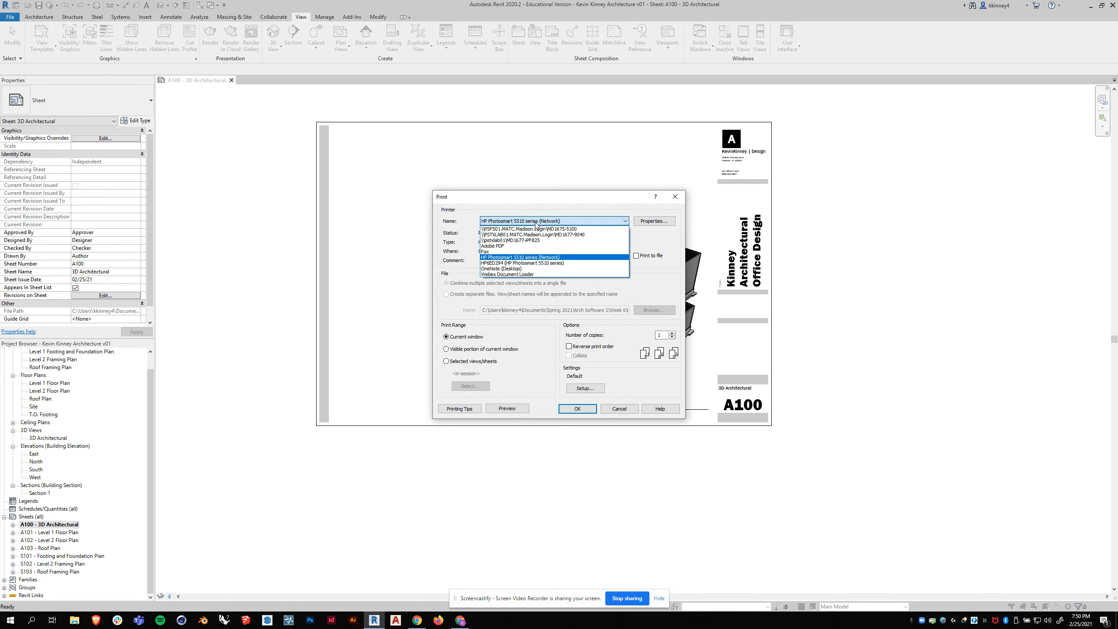
left_click(506, 246)
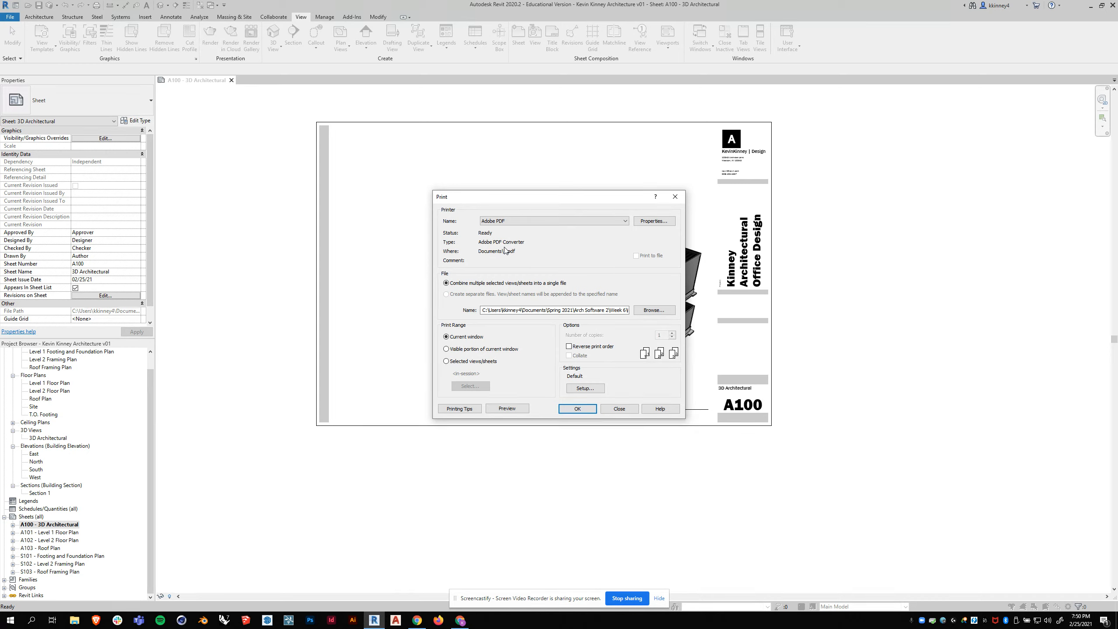
- Set the print range to selected sheets A100 to A103 and S101 to S103, listing sheets only, without saving the set
left_click(446, 361)
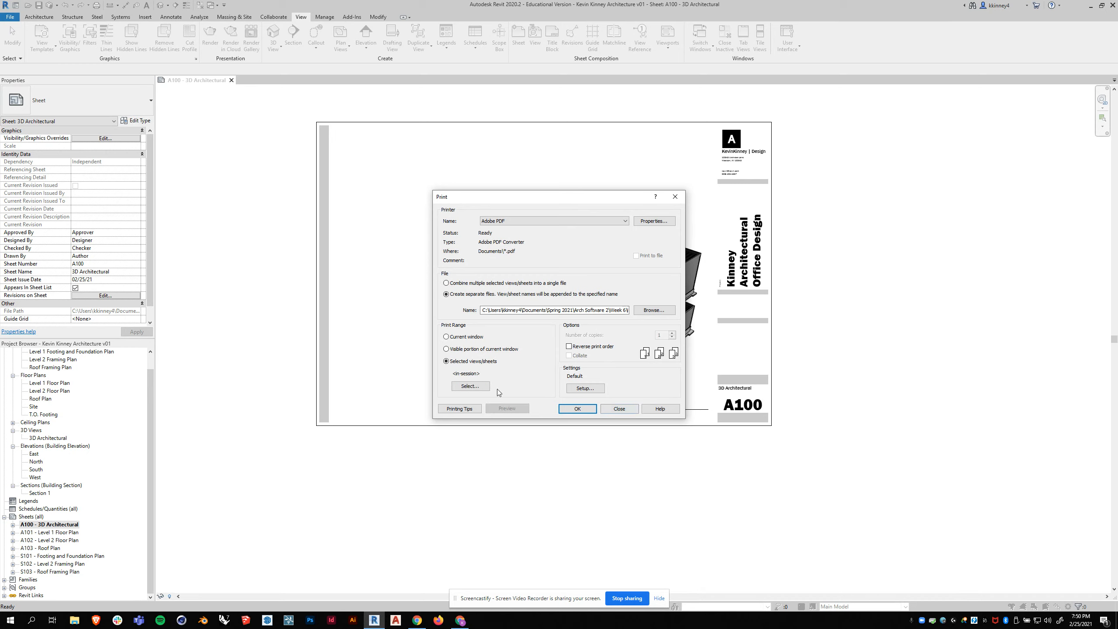
left_click(469, 386)
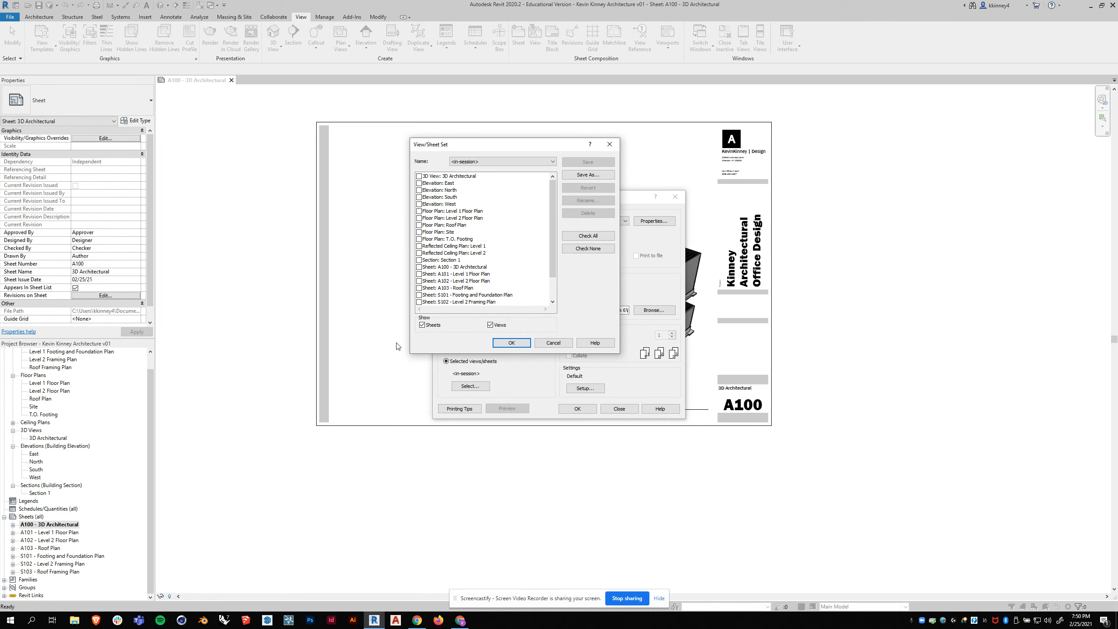
left_click(490, 324)
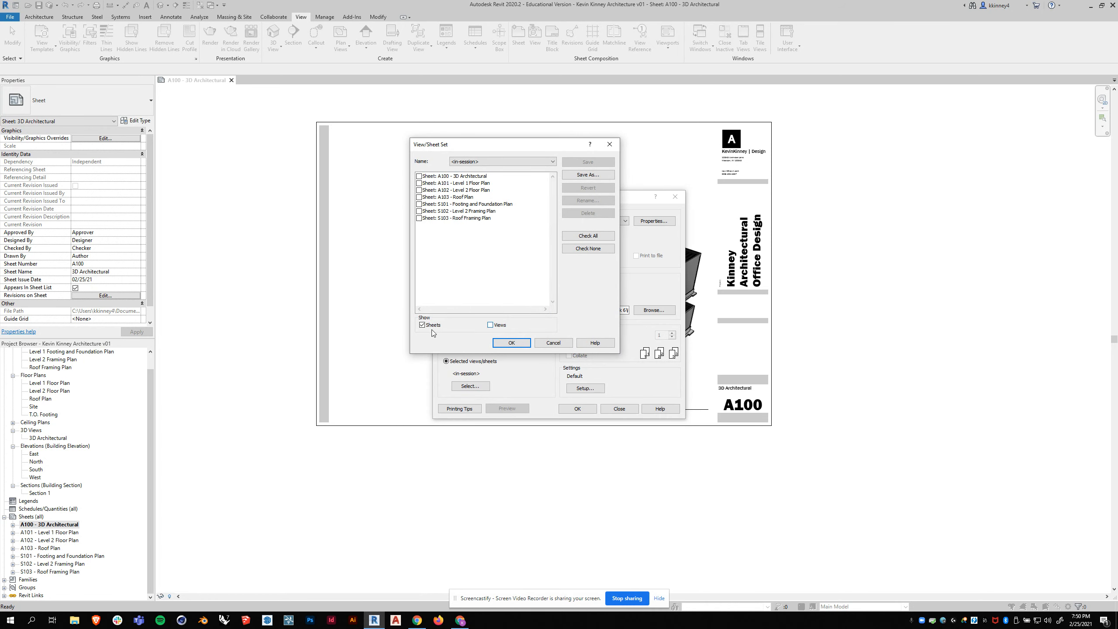
left_click(419, 176)
left_click(419, 183)
left_click(418, 190)
left_click(418, 197)
left_click(419, 203)
left_click(418, 211)
left_click(419, 218)
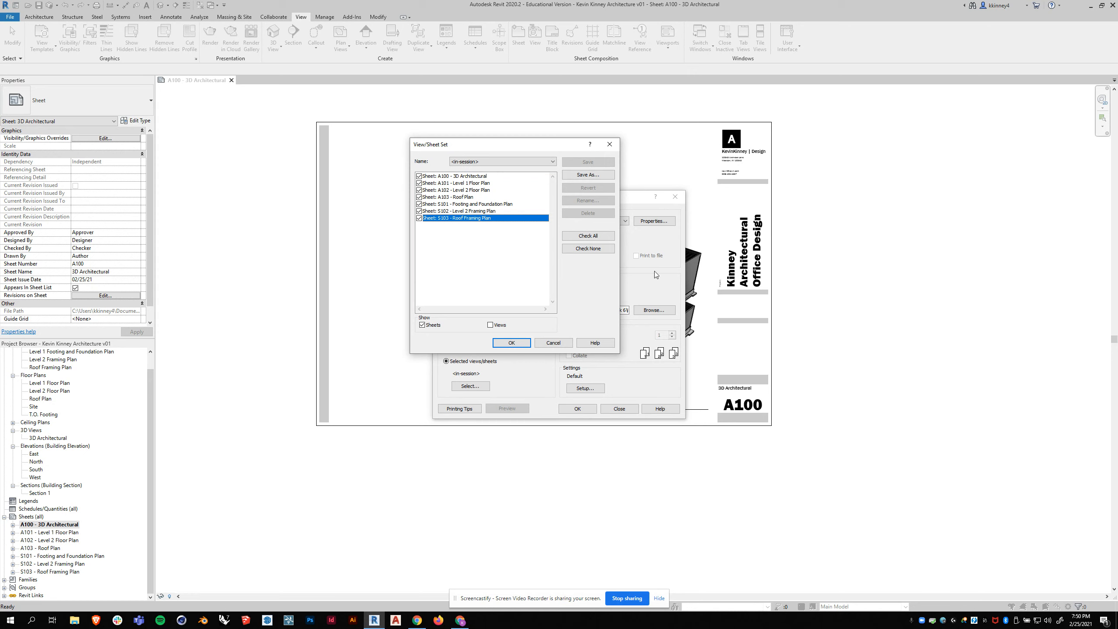
left_click(512, 342)
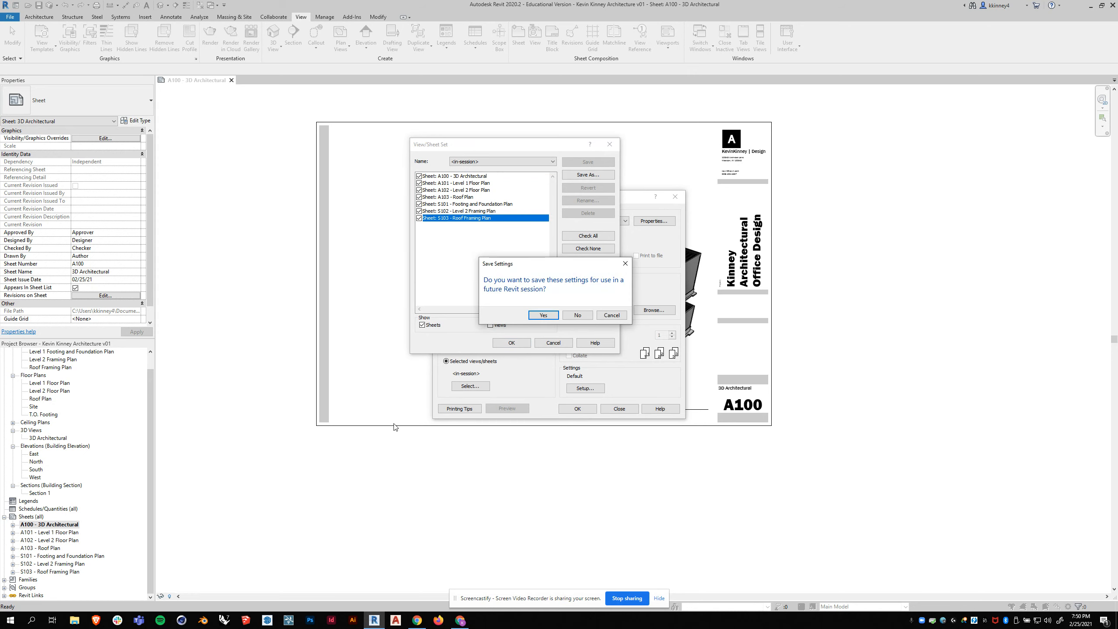
left_click(579, 315)
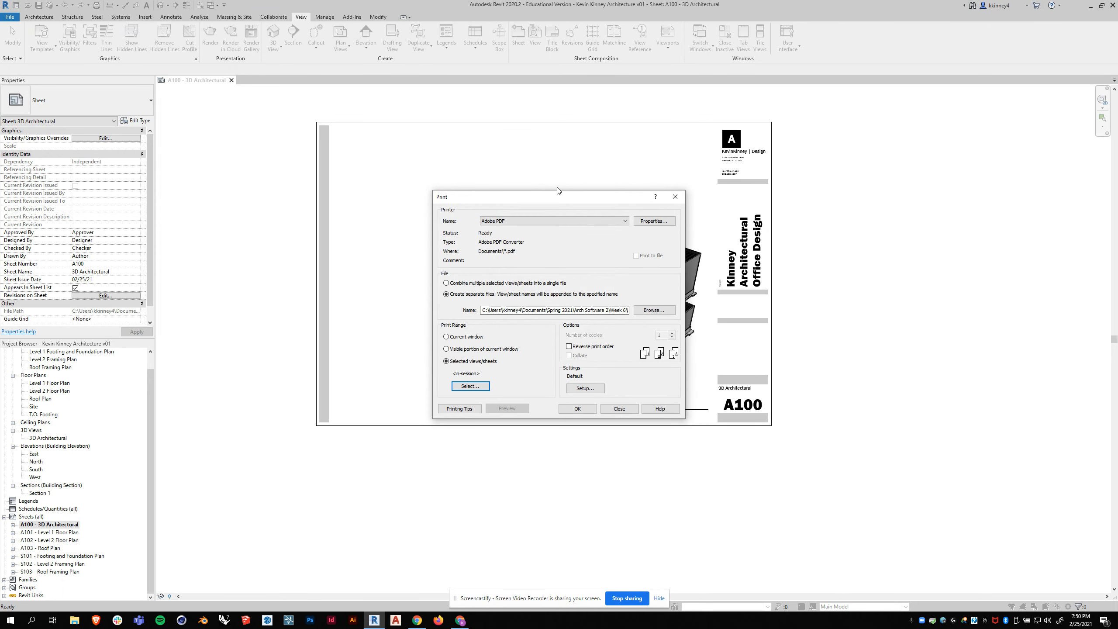
- Configure the print setup with ARCH D paper, placement offset from corner with no margin, and zoom at 100% size
left_click_drag(546, 200, 504, 156)
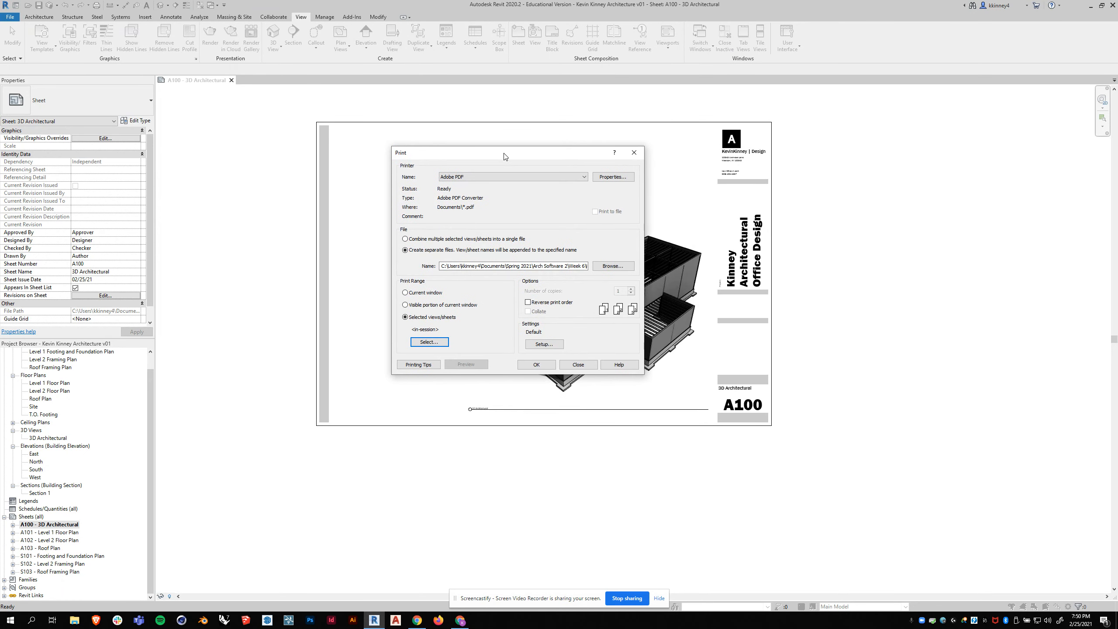
left_click(541, 344)
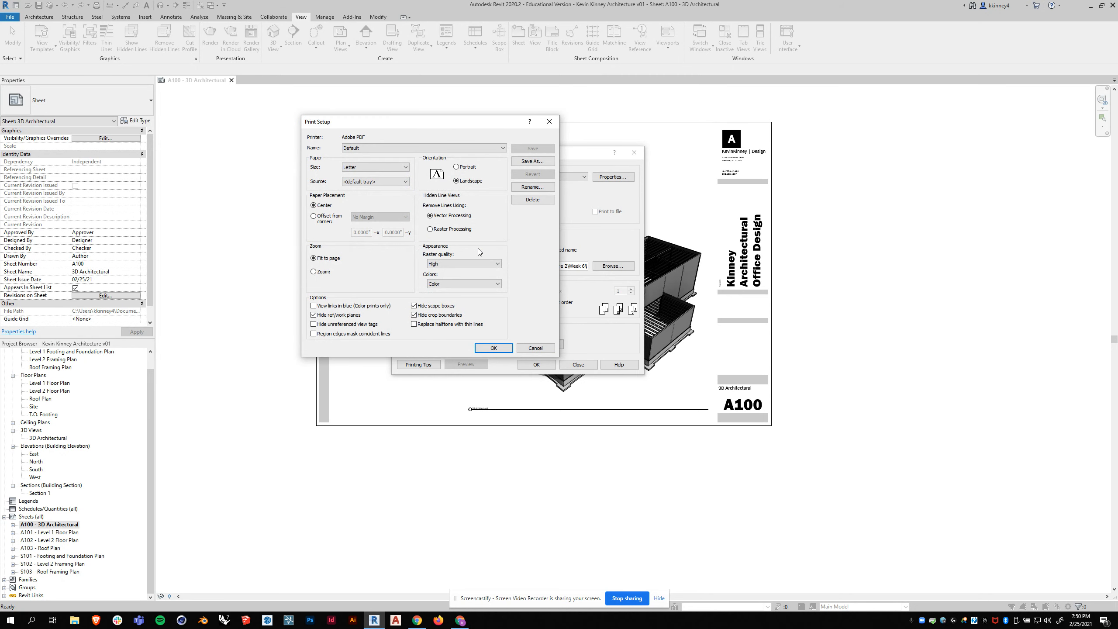
left_click(385, 169)
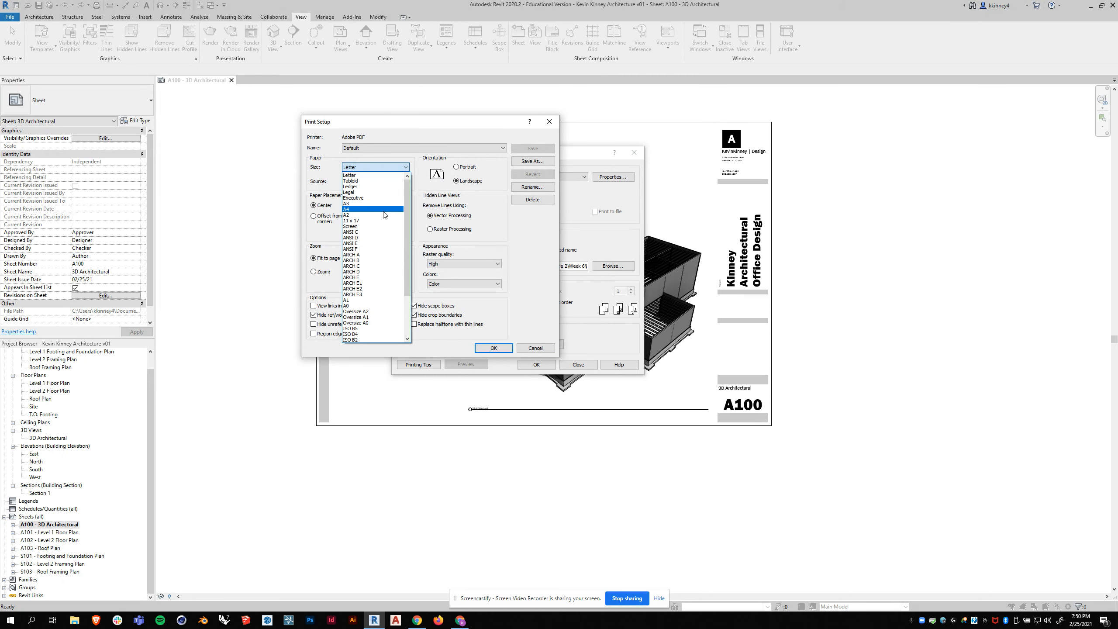
left_click(368, 272)
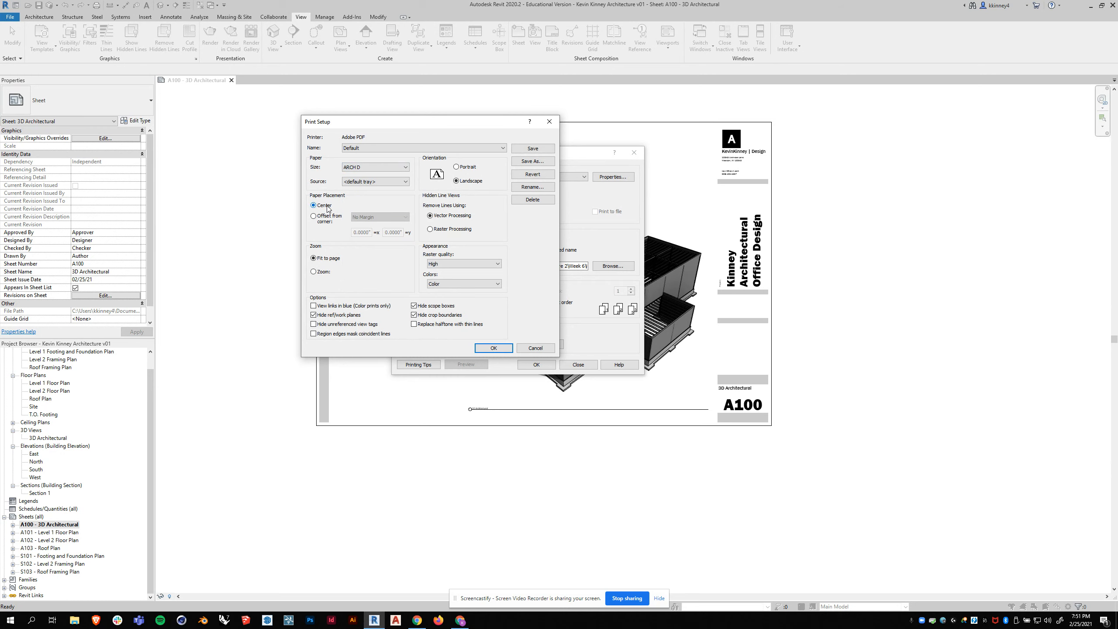
left_click(313, 271)
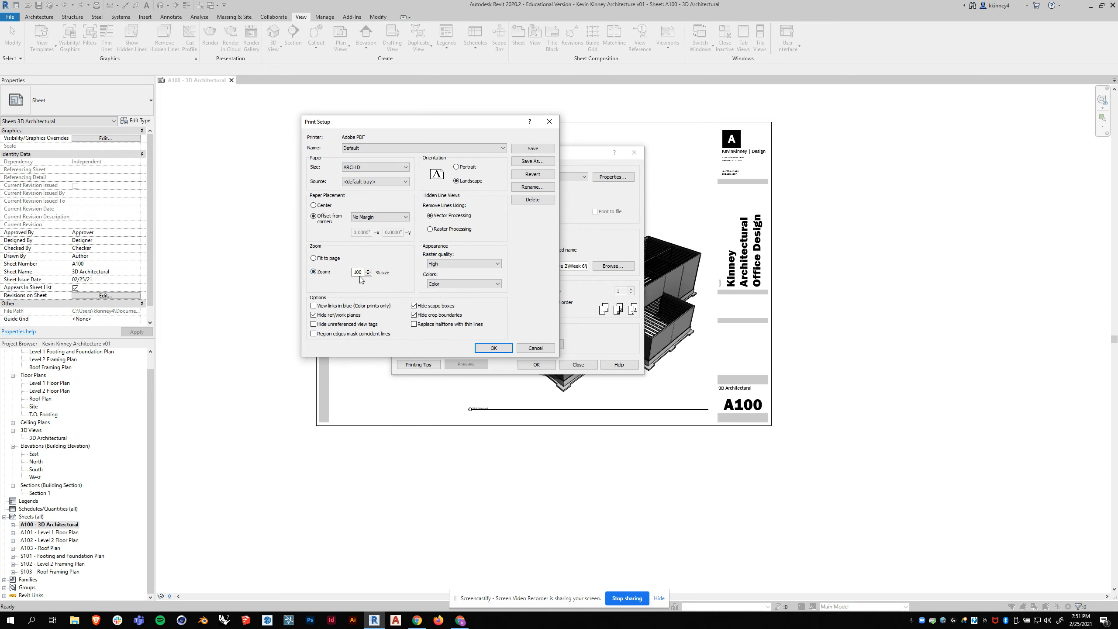
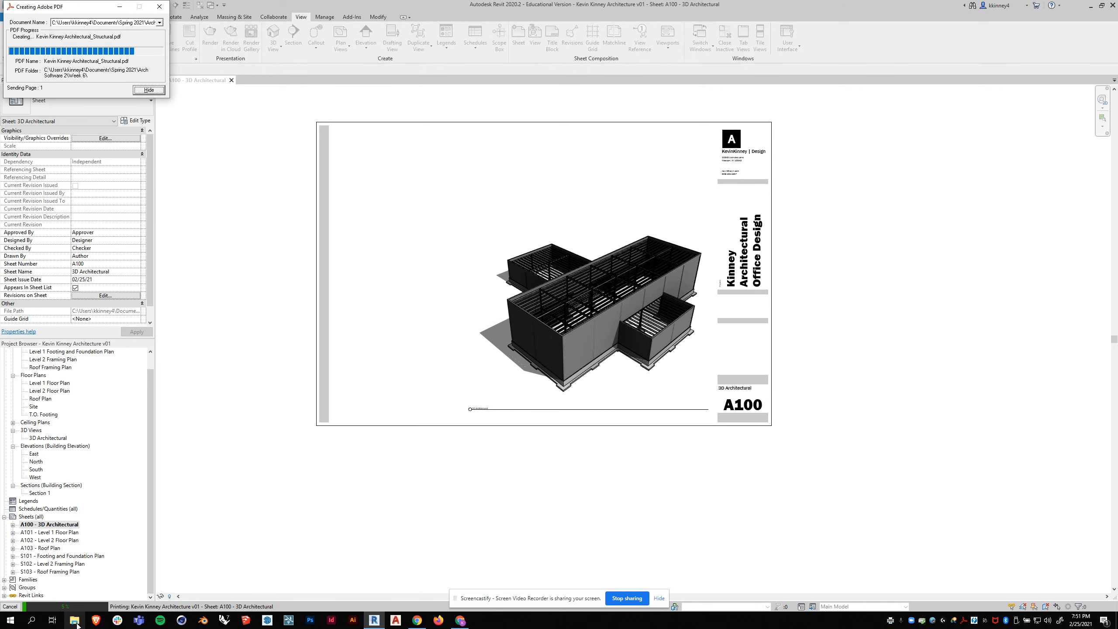
- Start Acrobat's document reading for the A100 PDF and save the A101 Level 1 Floor Plan PDF in the Week 6 folder
left_click(75, 622)
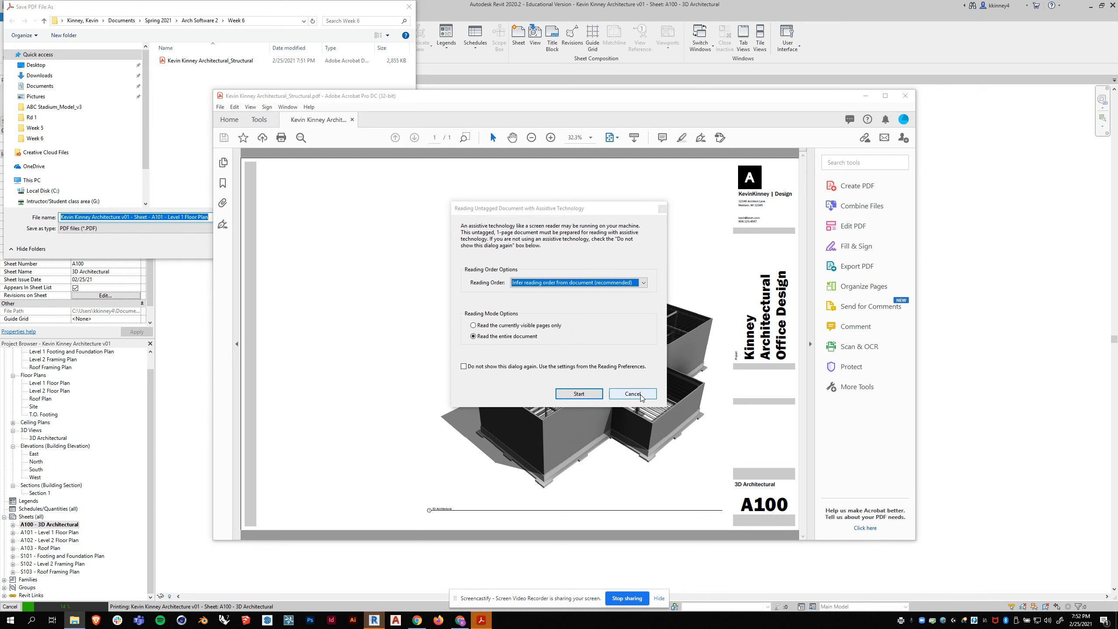
left_click(592, 394)
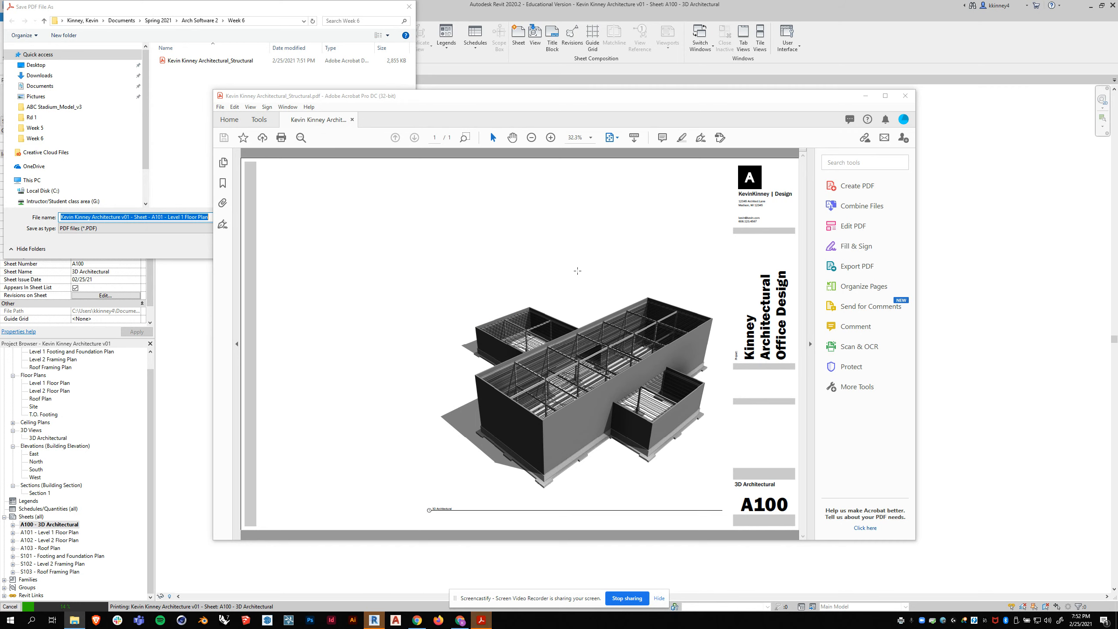
left_click(137, 248)
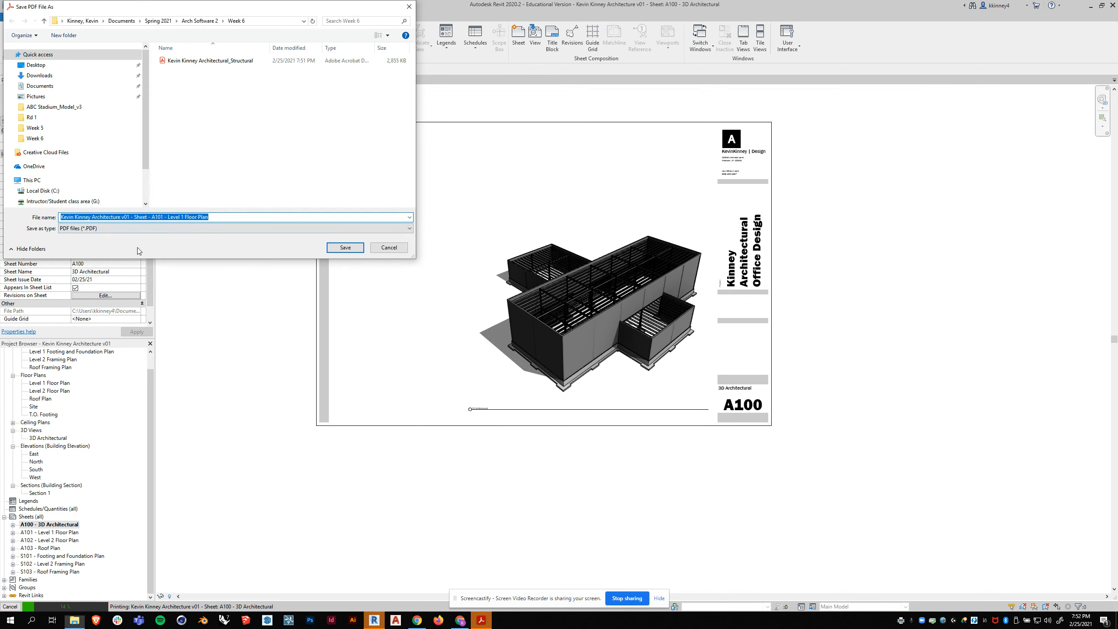
left_click(345, 247)
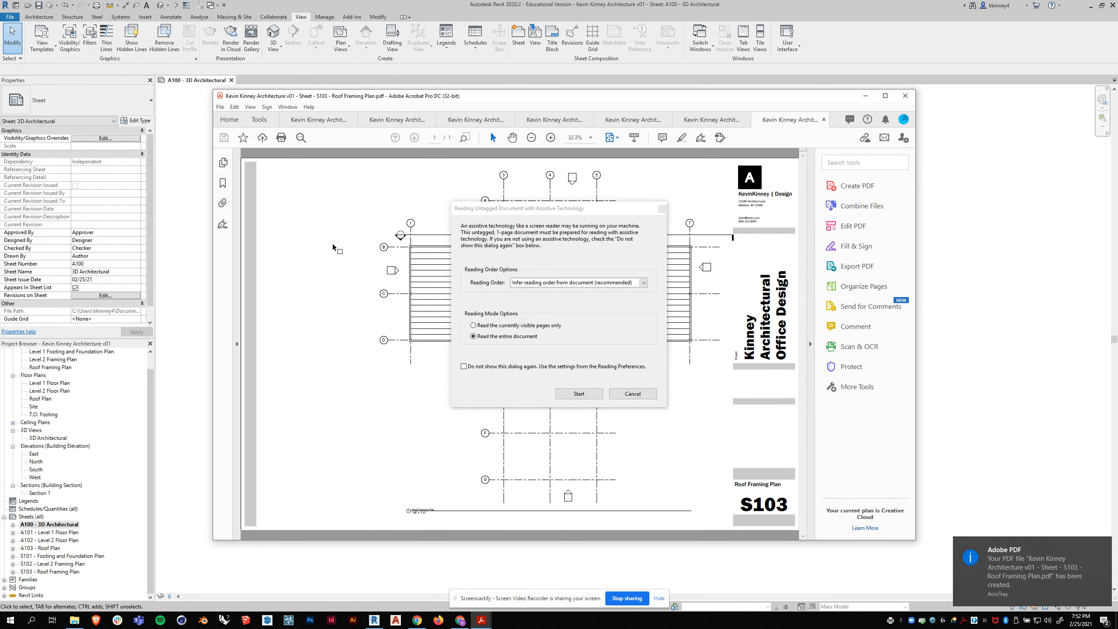
- Review the printed S103, S102 and S101 sheet PDFs in Acrobat, dismissing the reading prompts, and close Acrobat
left_click(662, 208)
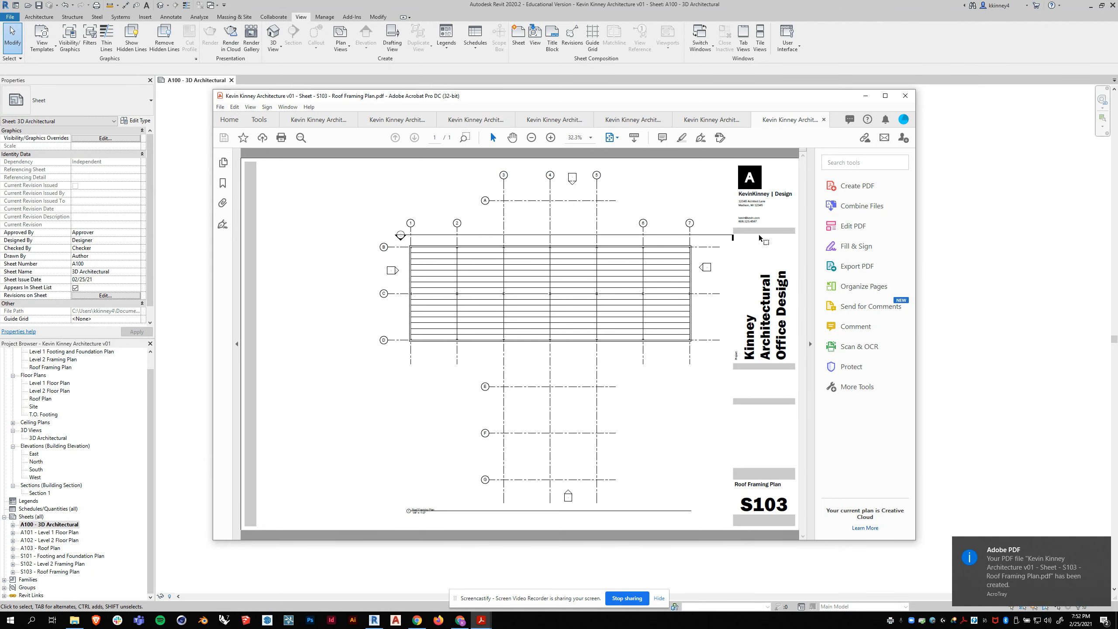
left_click(706, 120)
left_click(640, 121)
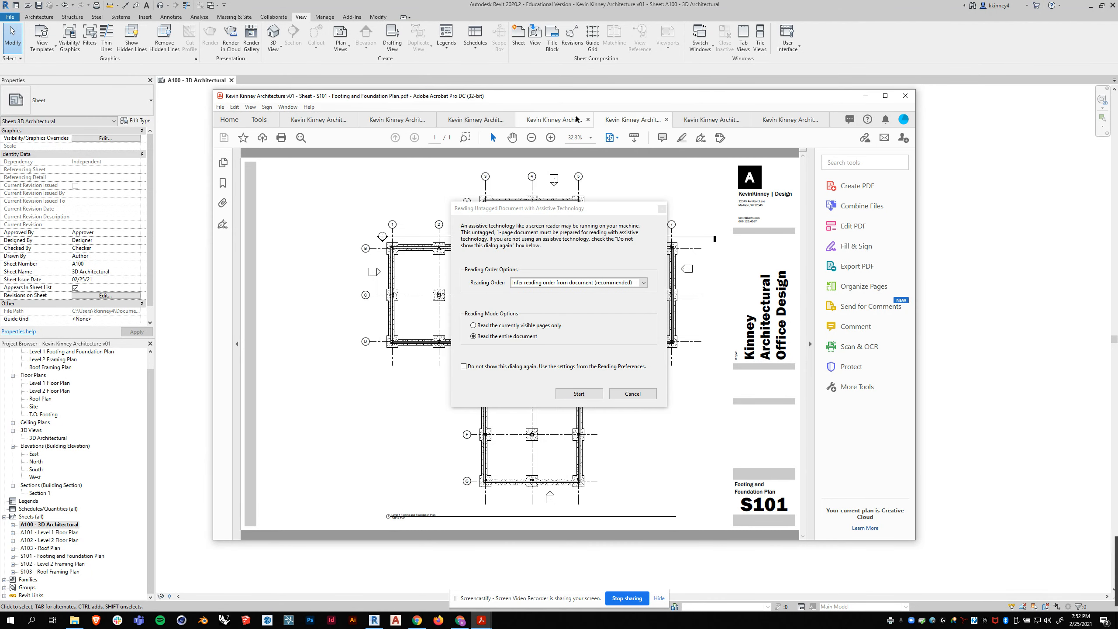
left_click(662, 208)
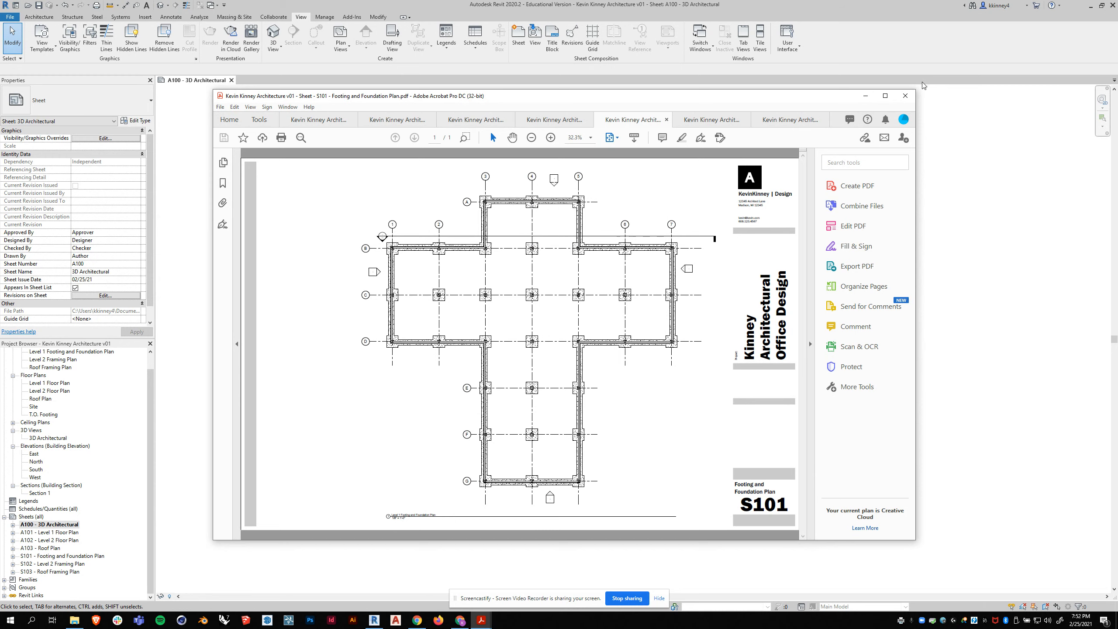
left_click(904, 96)
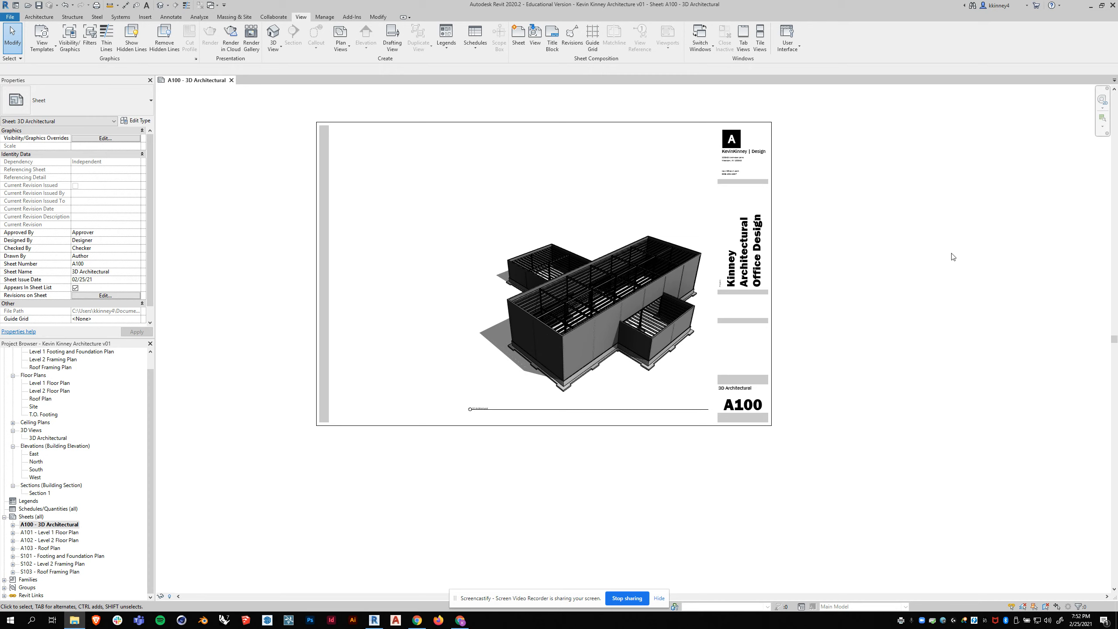
- Set up a new print that combines selected sheets A100 to A103 and S101 to S103 into a single file
left_click(5, 16)
left_click(53, 147)
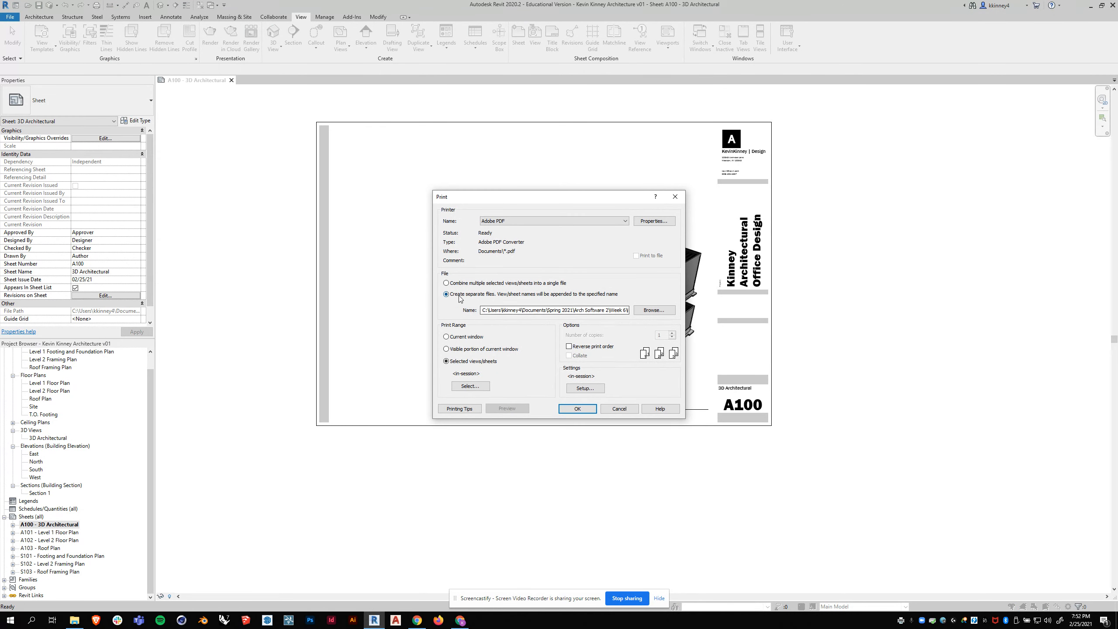
left_click(447, 283)
left_click(467, 386)
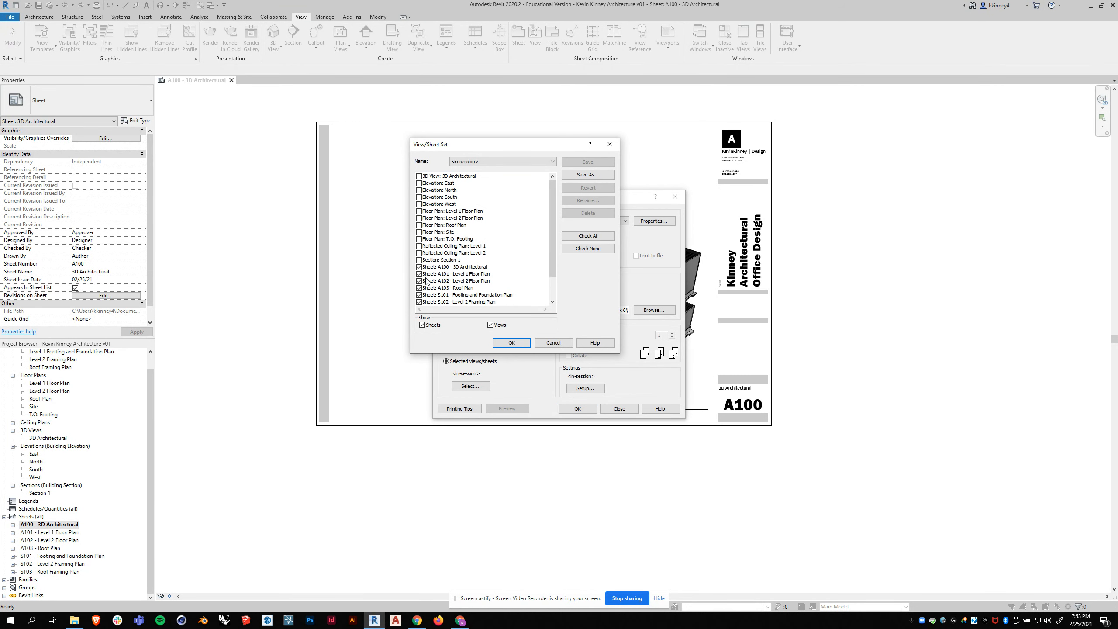
scroll(427, 249, "down", 1)
scroll(436, 259, "down", 1)
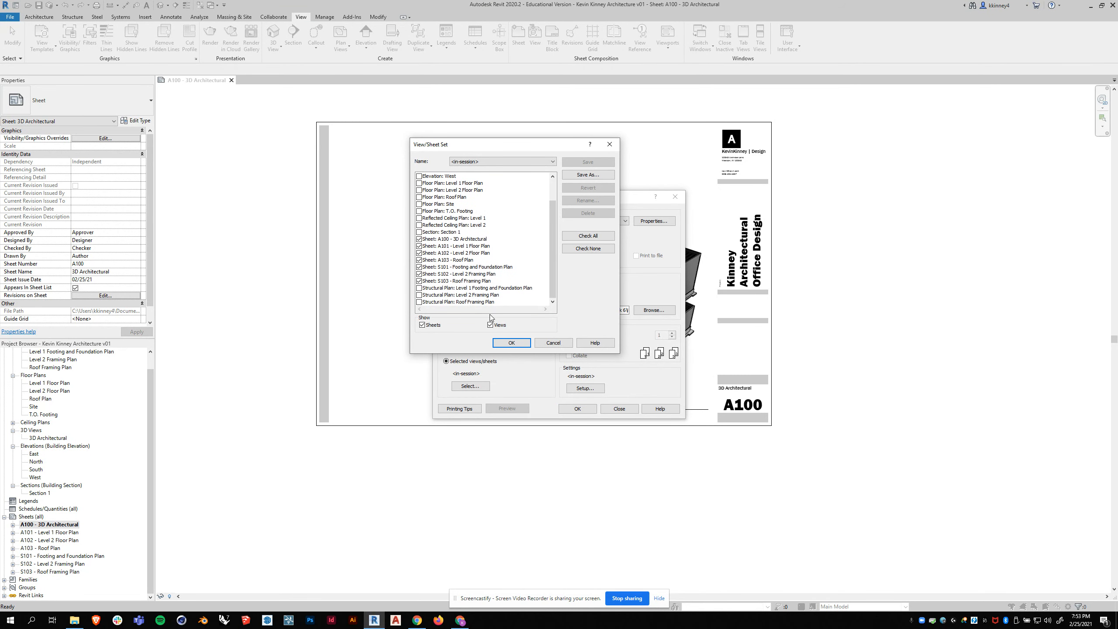
left_click(513, 347)
- Accept the ARCH D print setup and print the combined PDF, naming it with the author's full name plus "Architectural Structural v01"
left_click(585, 388)
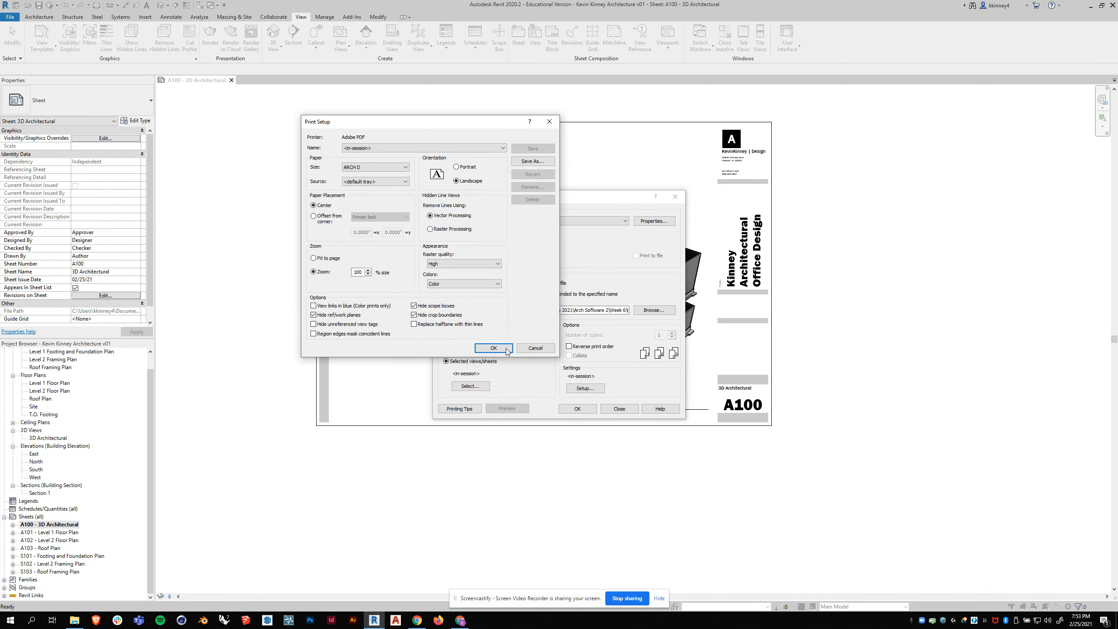
left_click(493, 348)
left_click(576, 409)
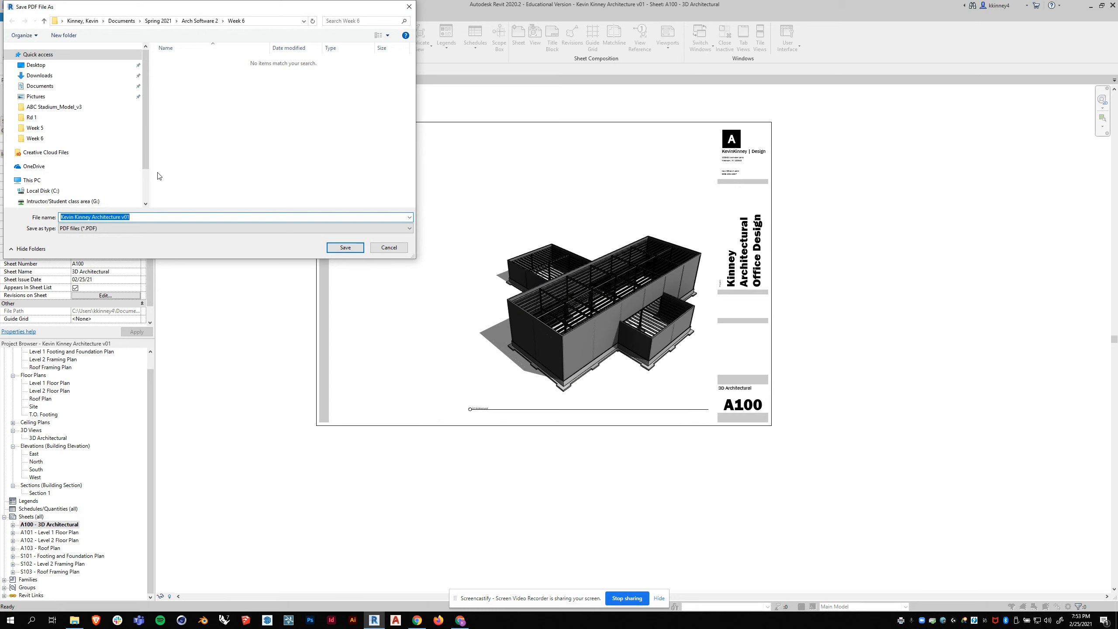
left_click_drag(131, 216, 120, 216)
type("al Structural")
left_click(356, 249)
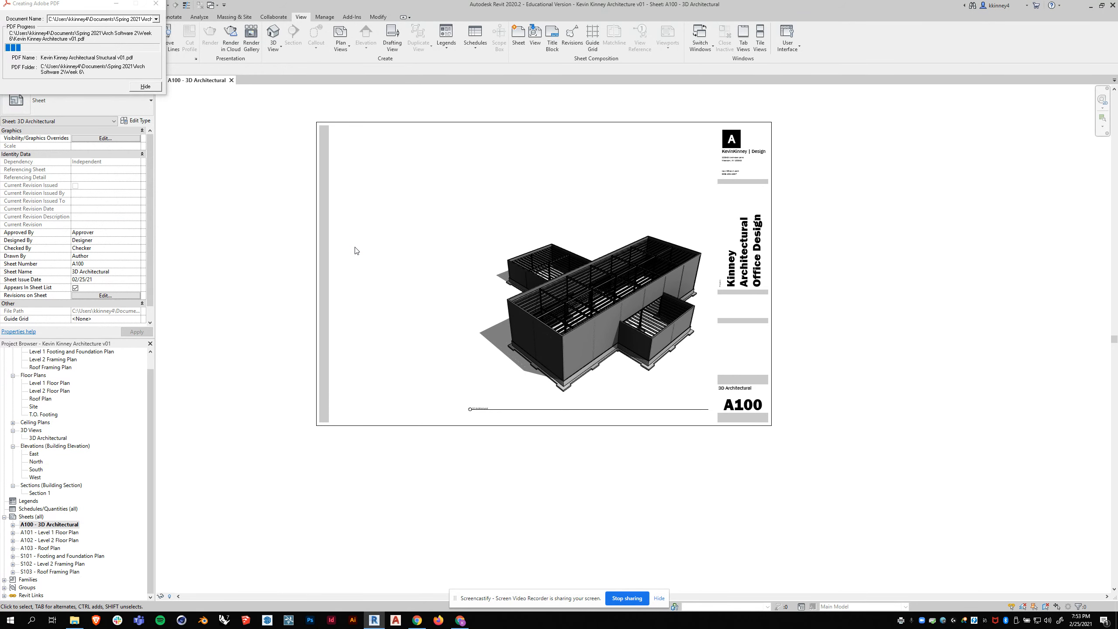
- Launch Adobe Acrobat DC while the combined PDF is being created, and close the PDF progress window
left_click_drag(90, 8, 264, 126)
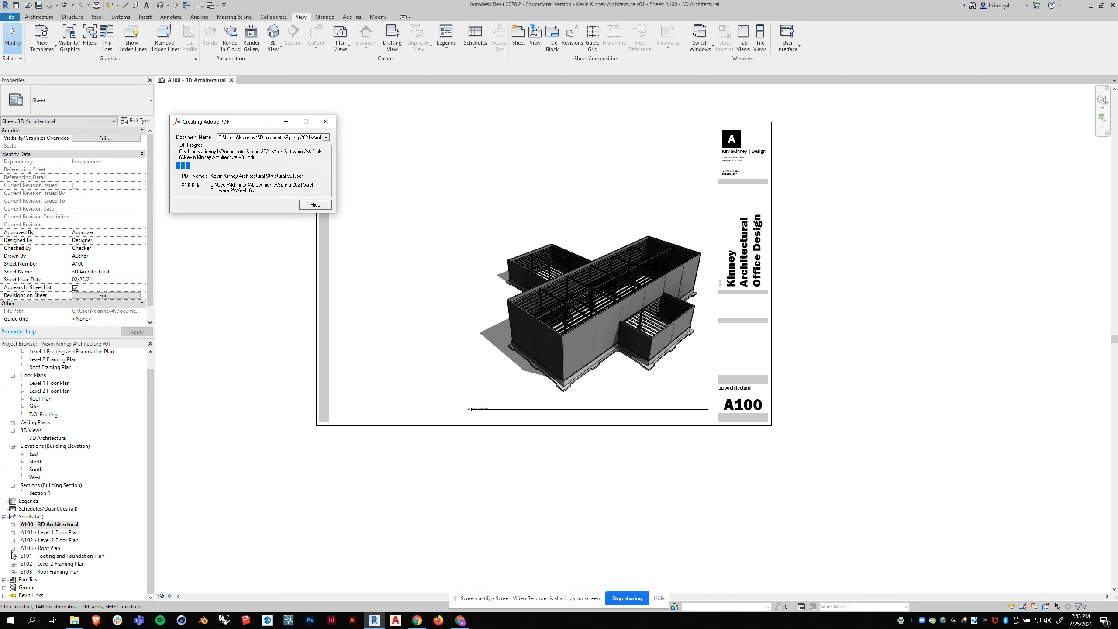
left_click(30, 620)
type("acrob")
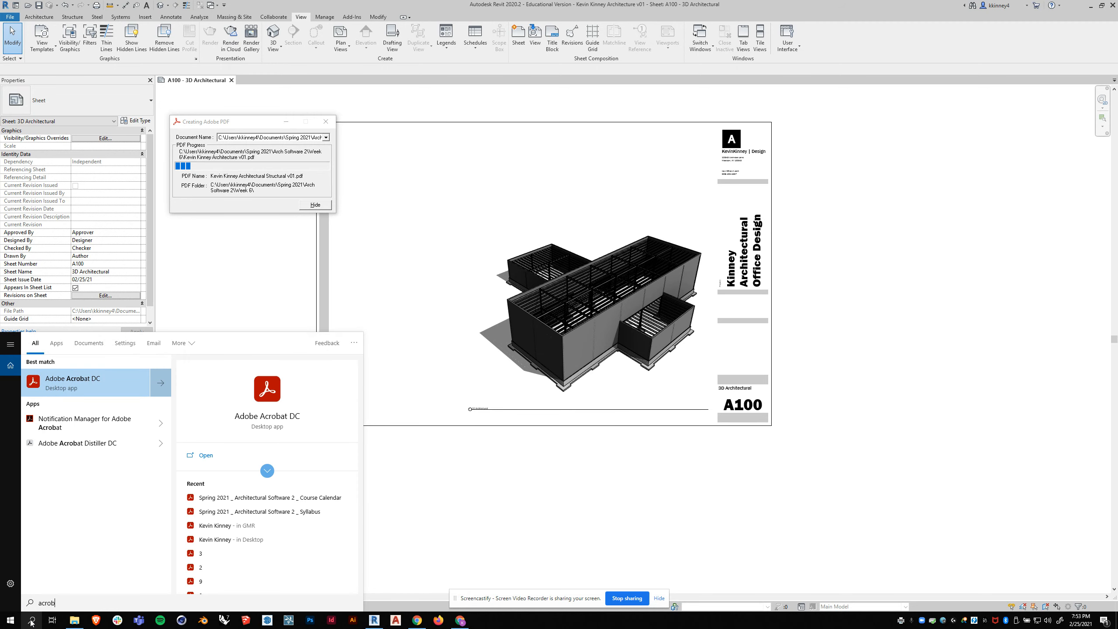
key("Return")
left_click_drag(454, 93, 1117, 95)
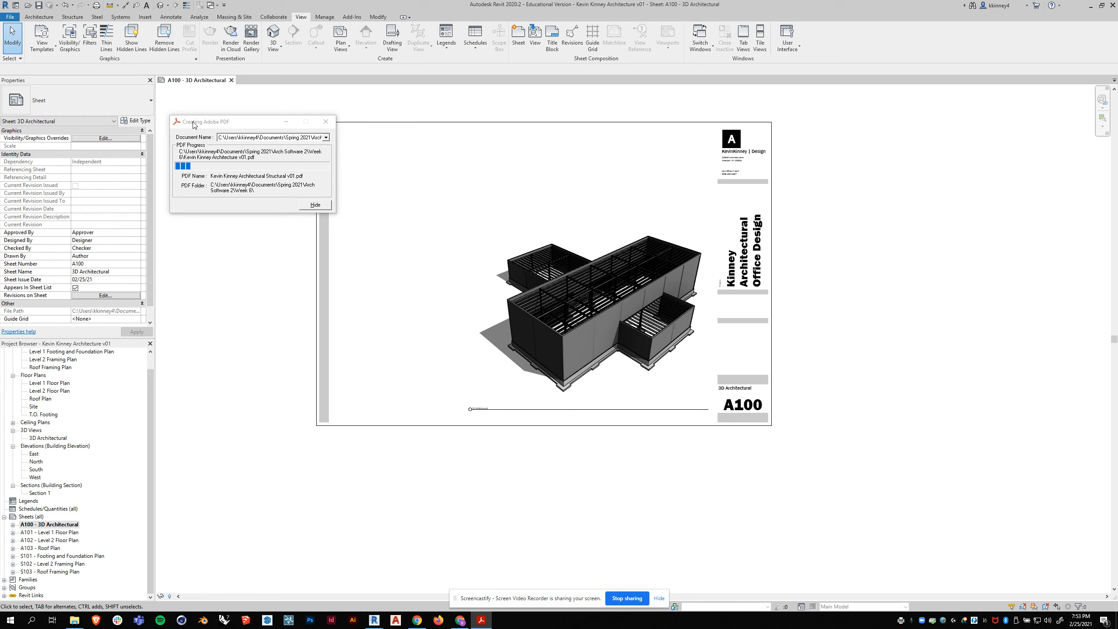
left_click_drag(196, 122, 214, 118)
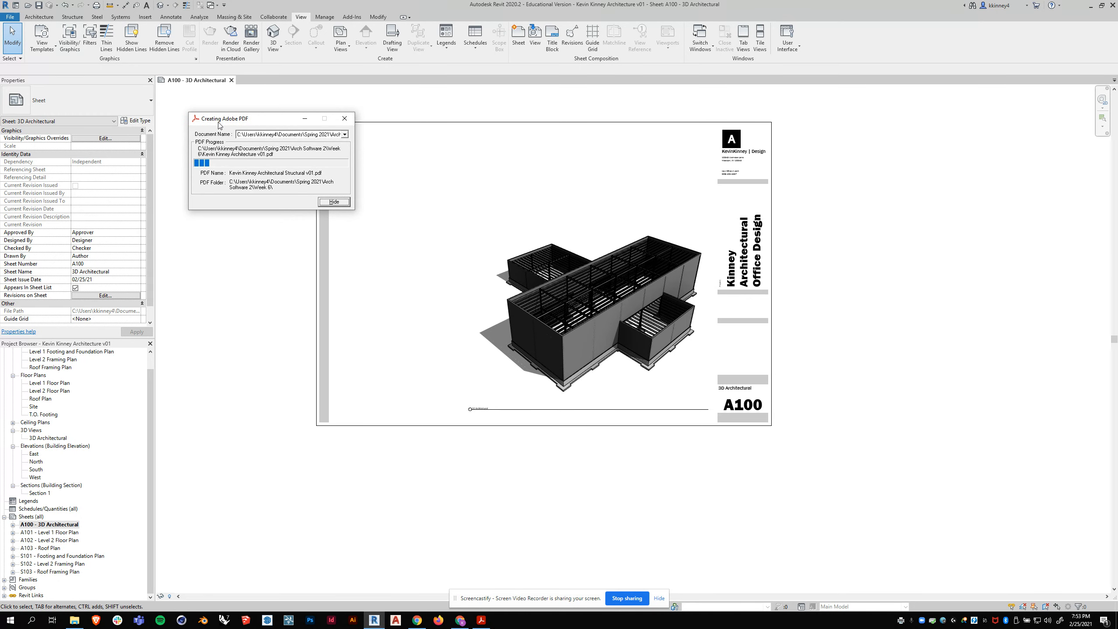
left_click(344, 118)
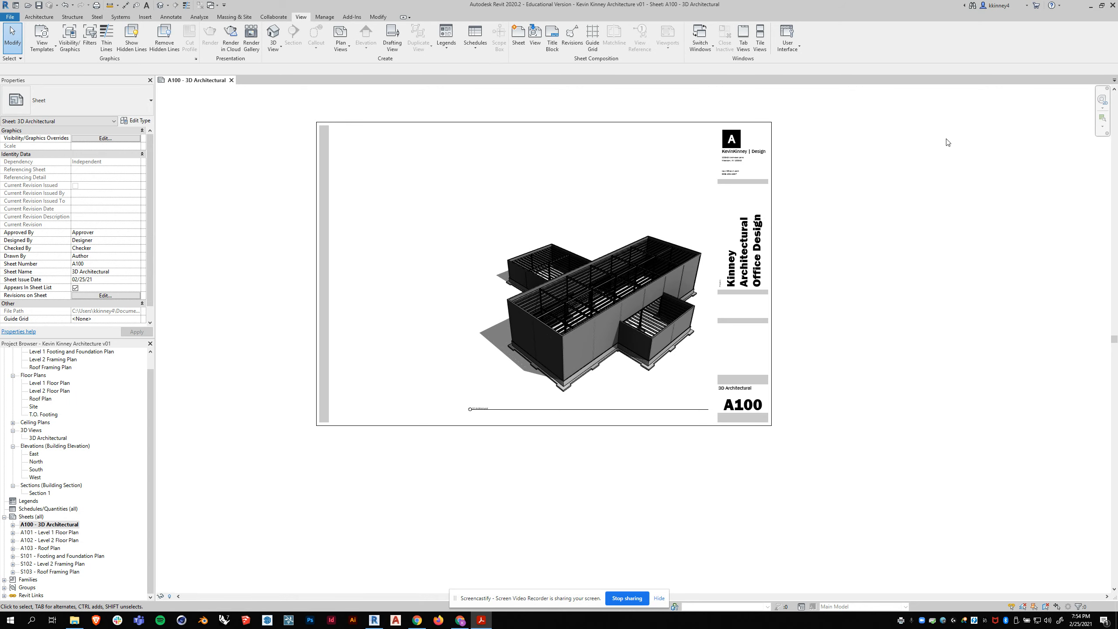
- Reprint the selected sheets as one combined PDF, named with the author's full name plus "Architectural Structural v01"
left_click(8, 17)
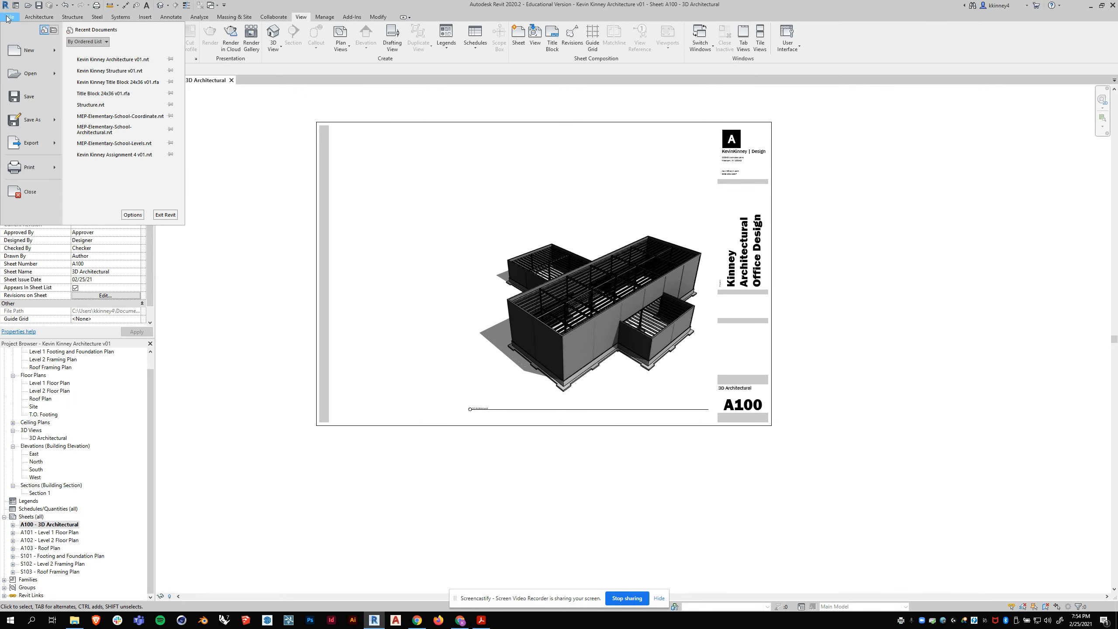
left_click(39, 169)
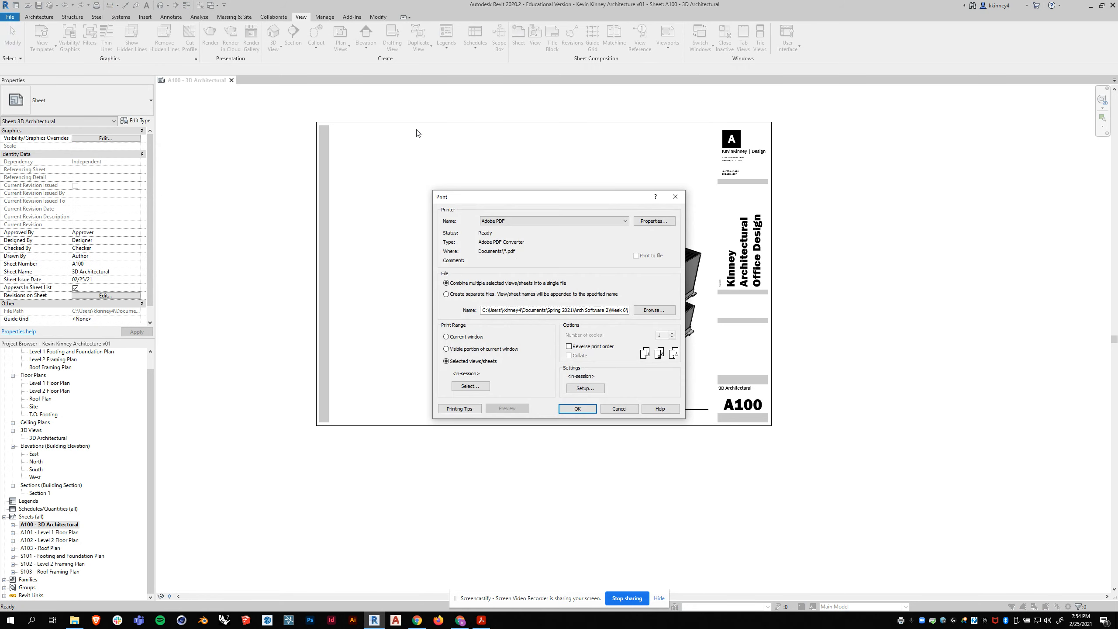
left_click(478, 387)
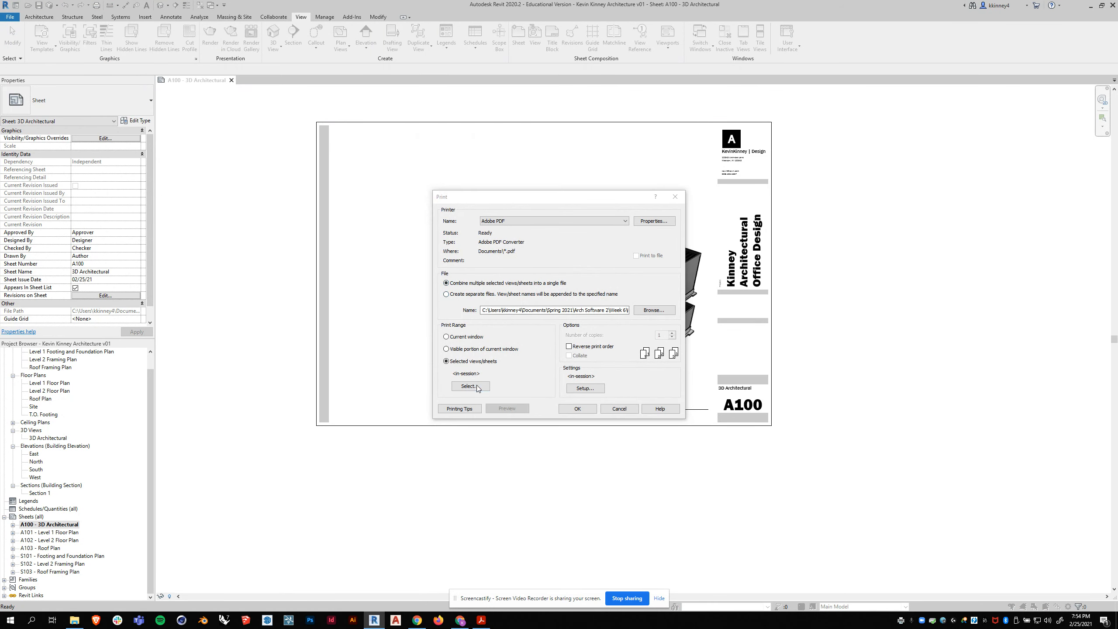
left_click(516, 345)
left_click(590, 408)
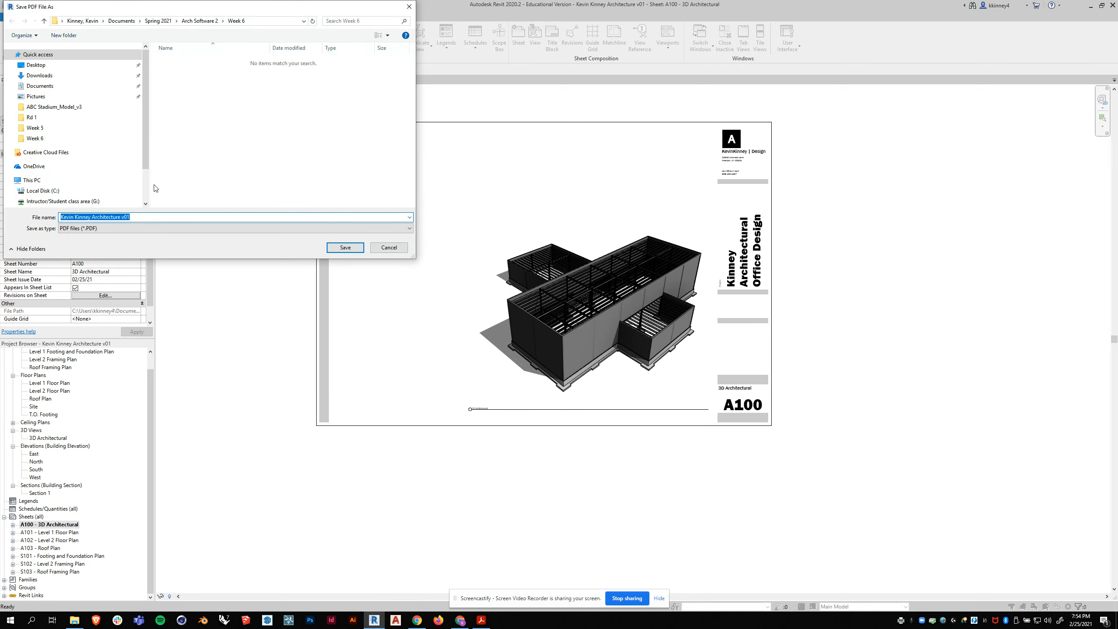
type("Kevin Kinney Architectural Structural v01")
key("Return")
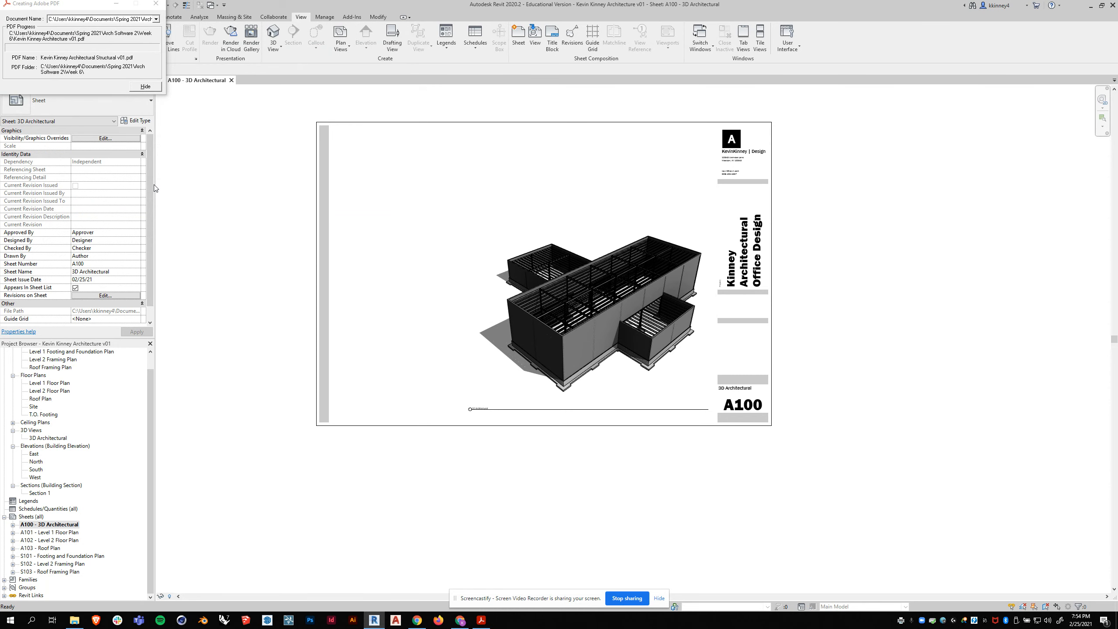
left_click_drag(38, 6, 207, 100)
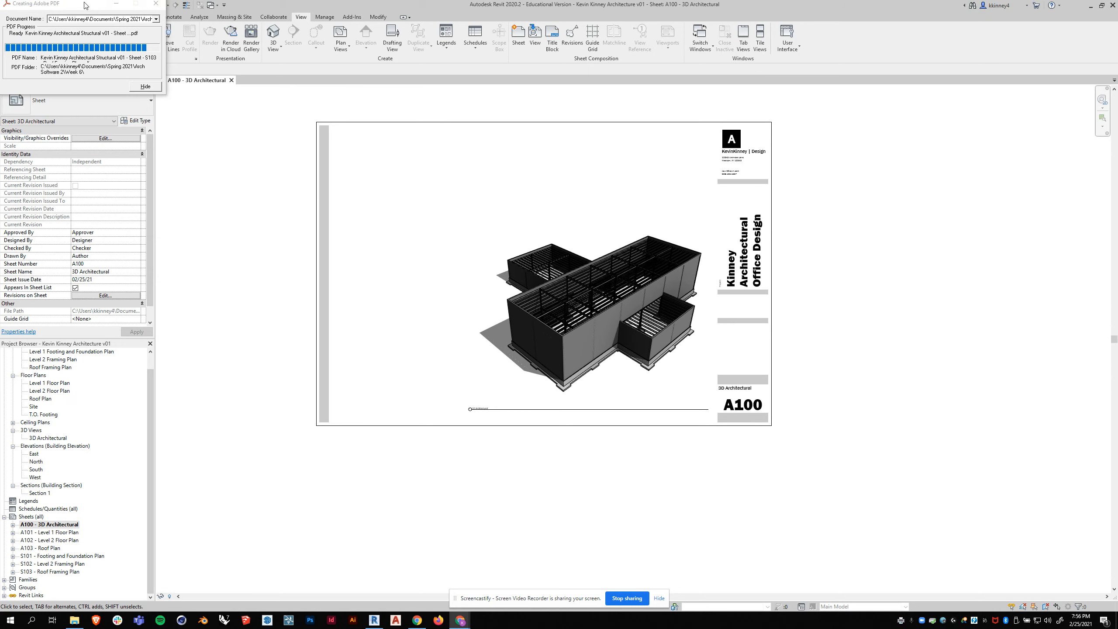
- Inspect the printed sheet PDFs in the Week 6 folder with the Name column widened to show full file names
left_click_drag(86, 4, 220, 93)
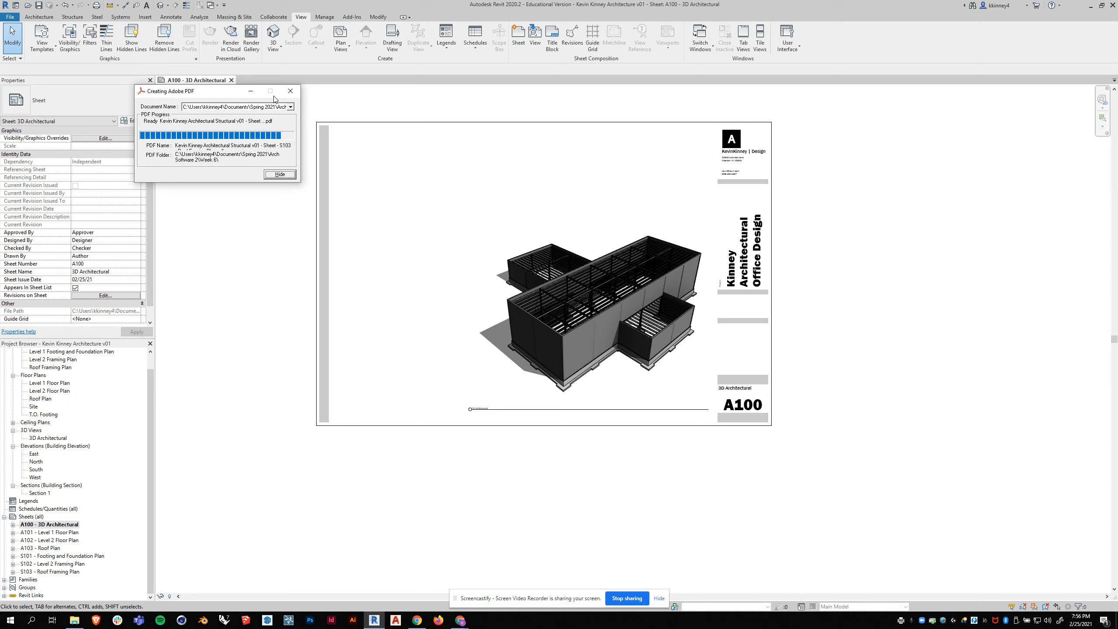
left_click(75, 620)
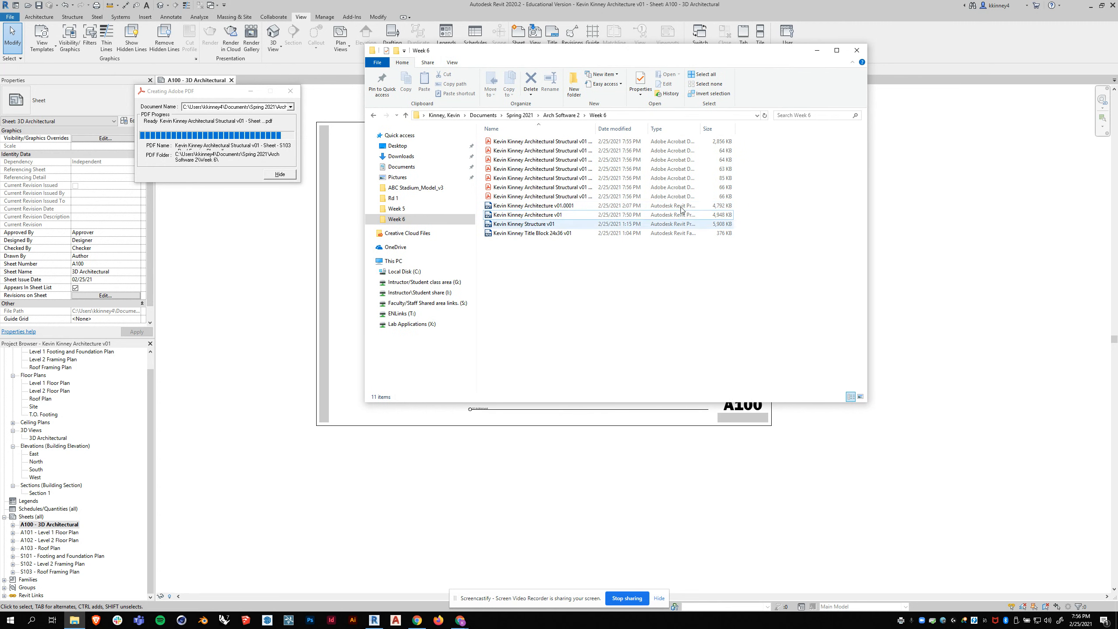
left_click_drag(595, 128, 718, 127)
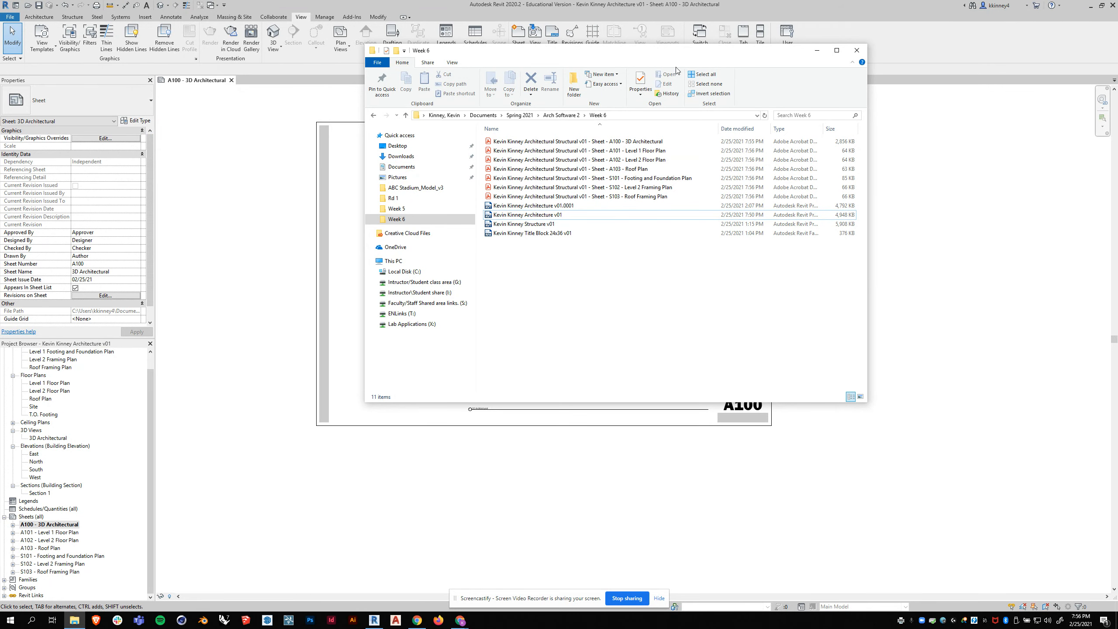
left_click_drag(681, 54, 630, 59)
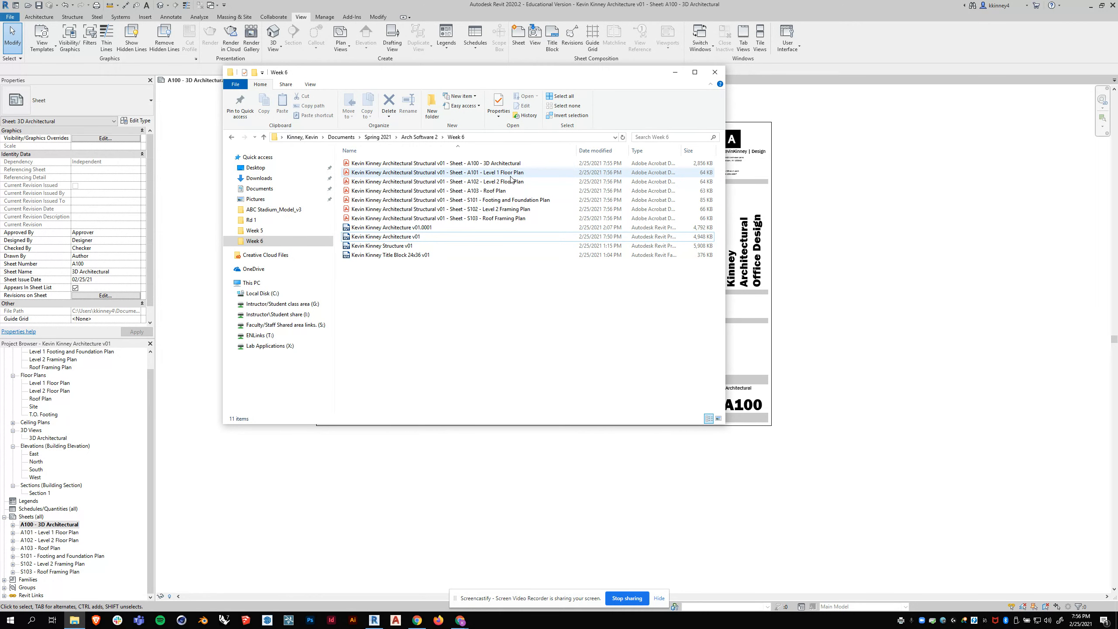
left_click_drag(418, 78, 293, 74)
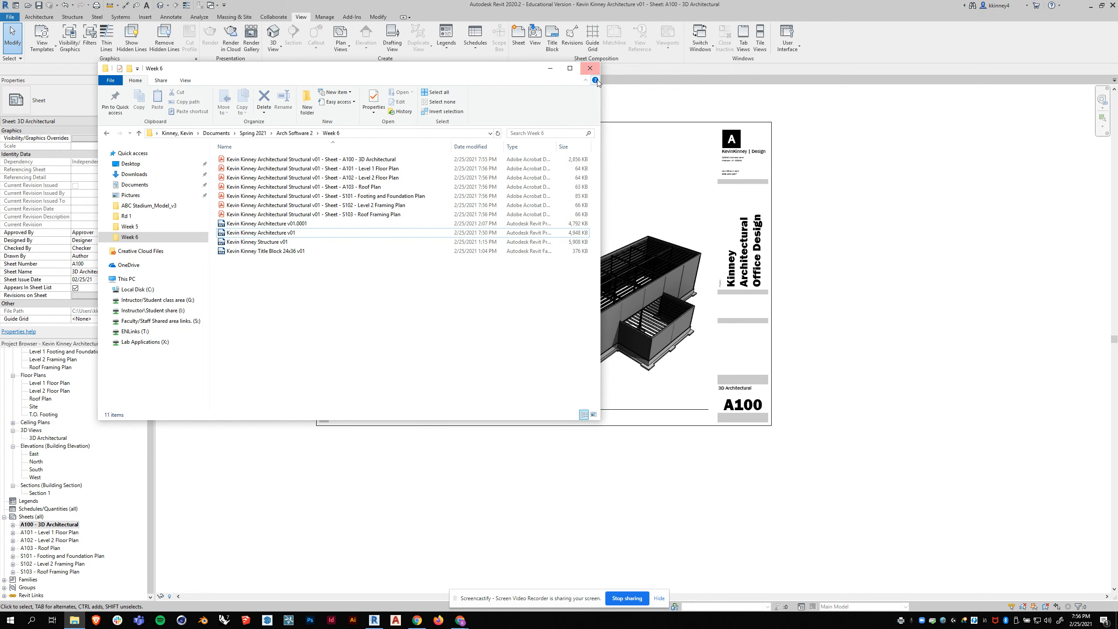
left_click_drag(600, 83, 489, 84)
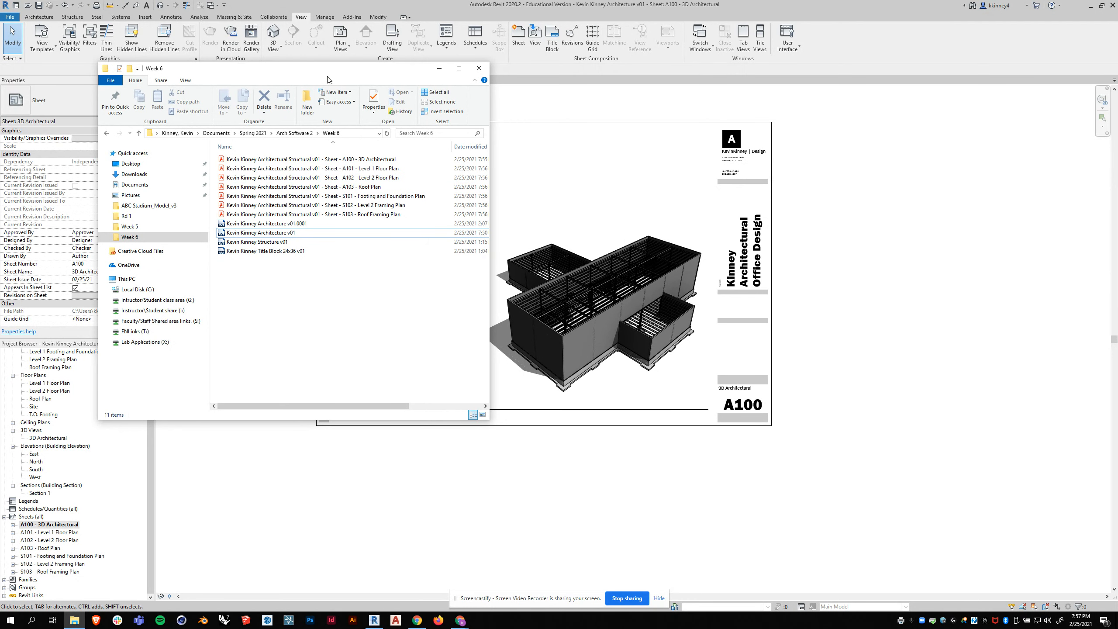
left_click_drag(358, 73, 529, 69)
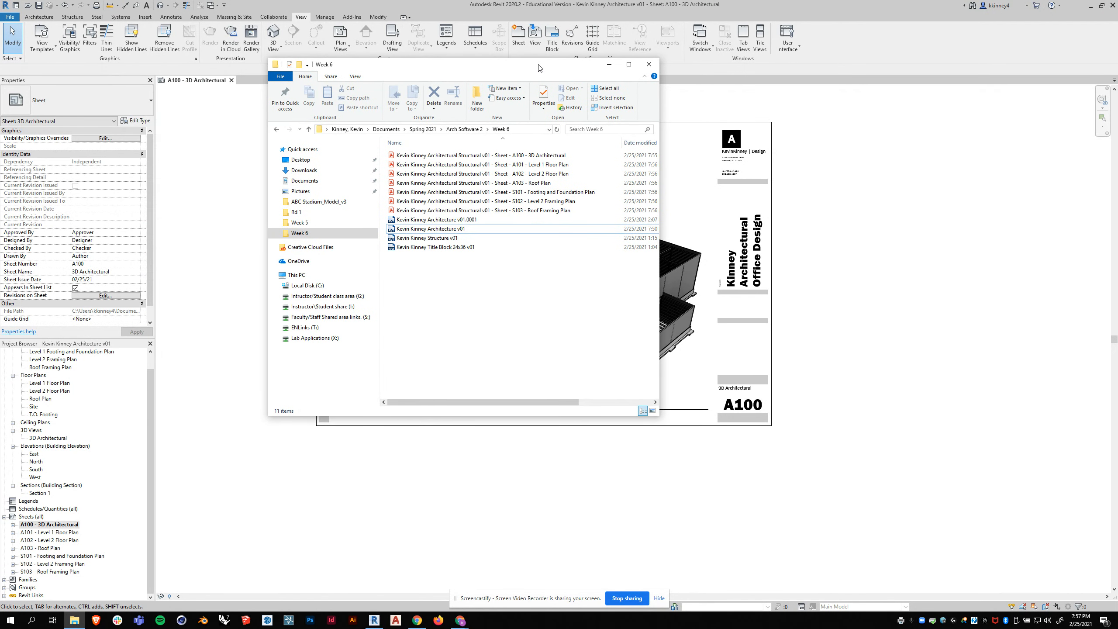
left_click(649, 64)
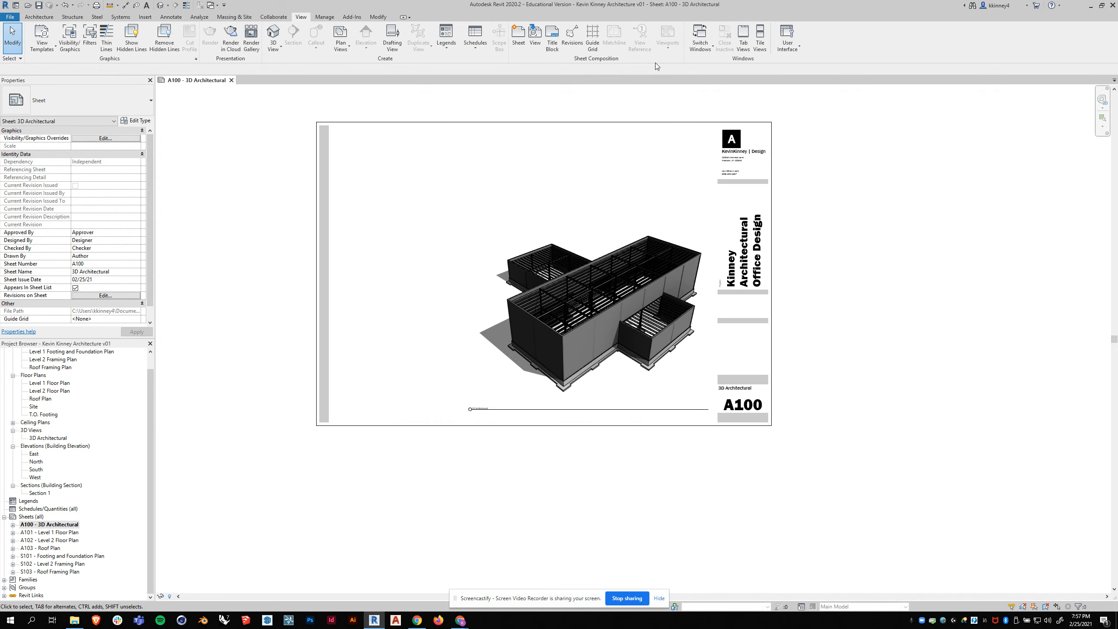
left_click(7, 17)
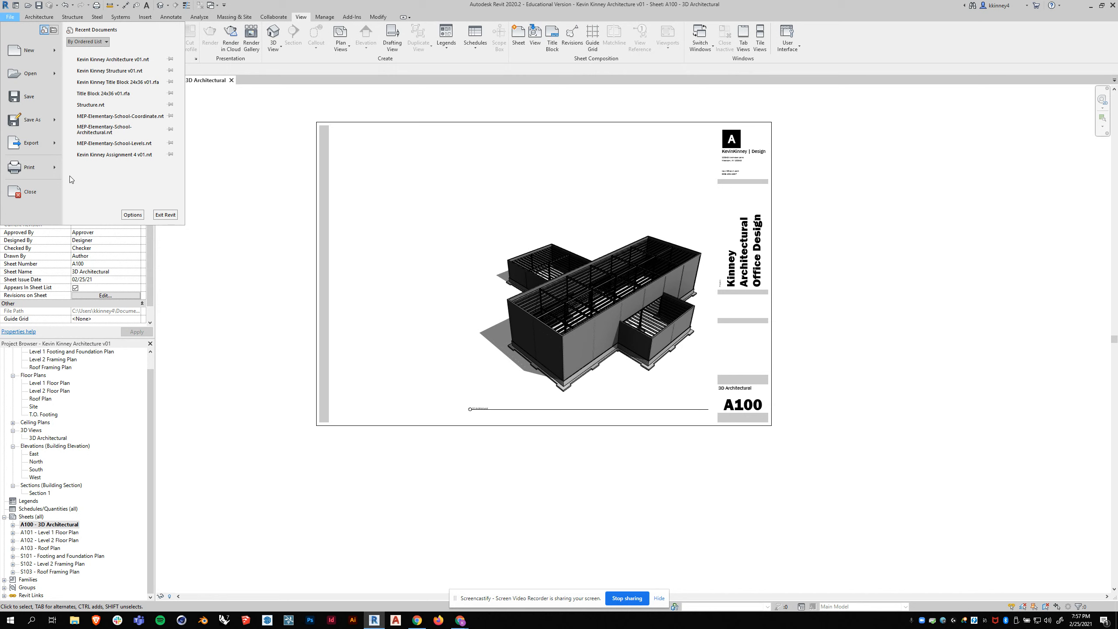
left_click(27, 168)
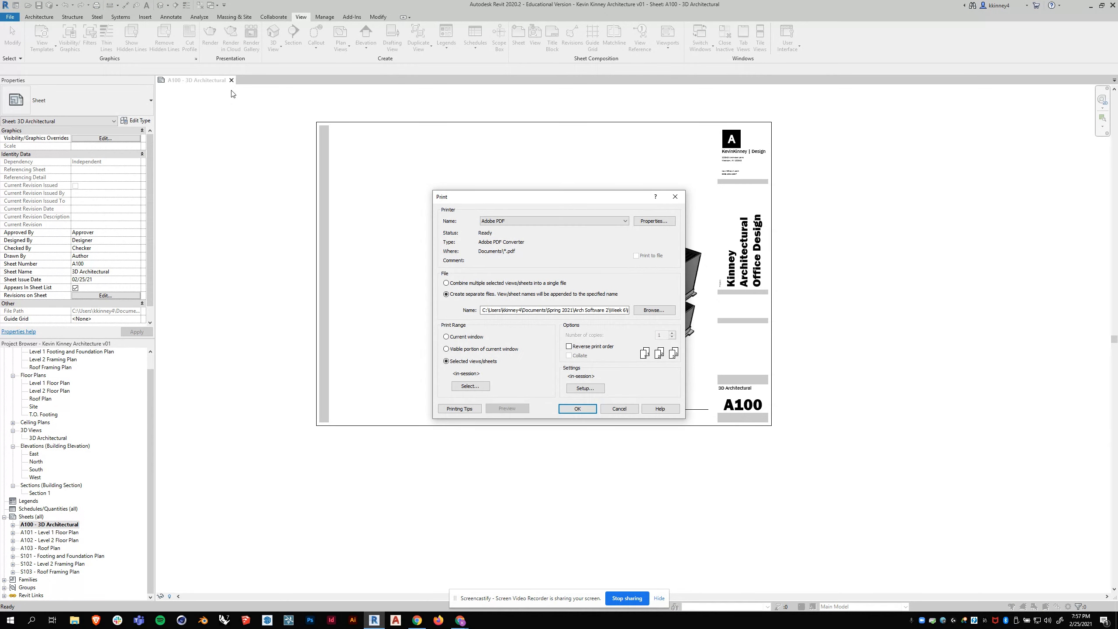
left_click(620, 412)
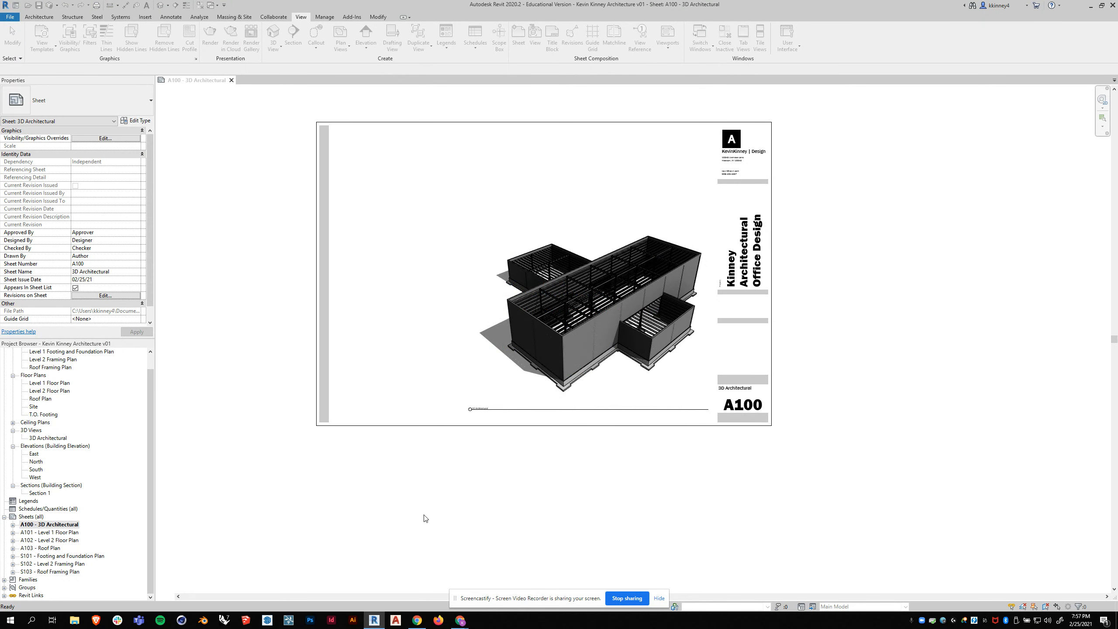
- Delete the seven printed sheet PDFs, A100 to A103 and S101 to S103, from the Week 6 folder and close the folder window
left_click(74, 620)
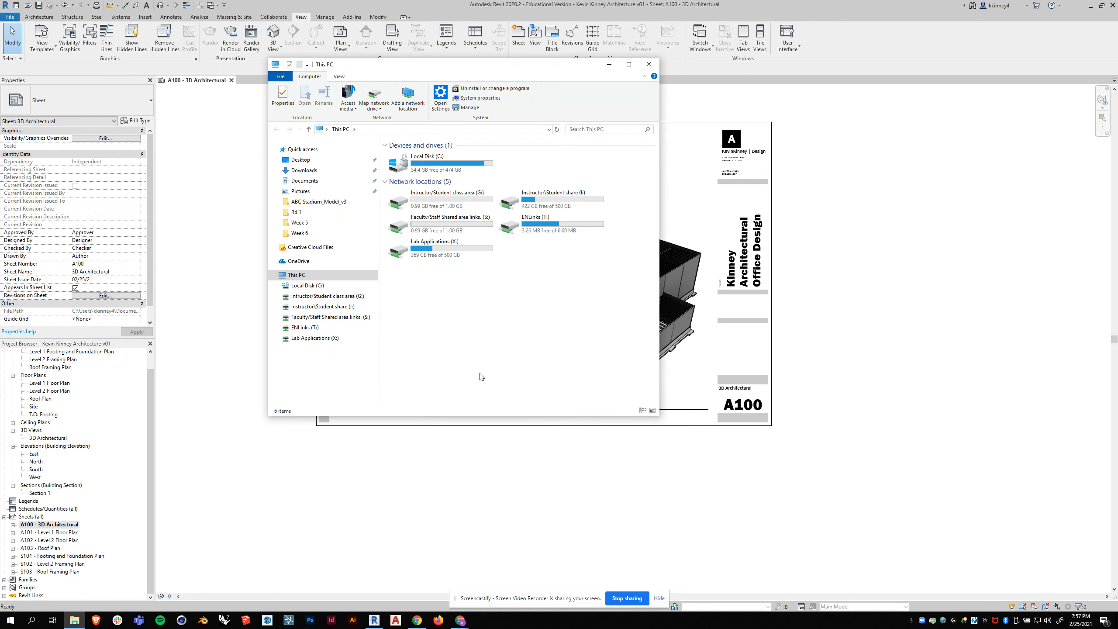
left_click(301, 233)
left_click_drag(523, 228, 438, 159)
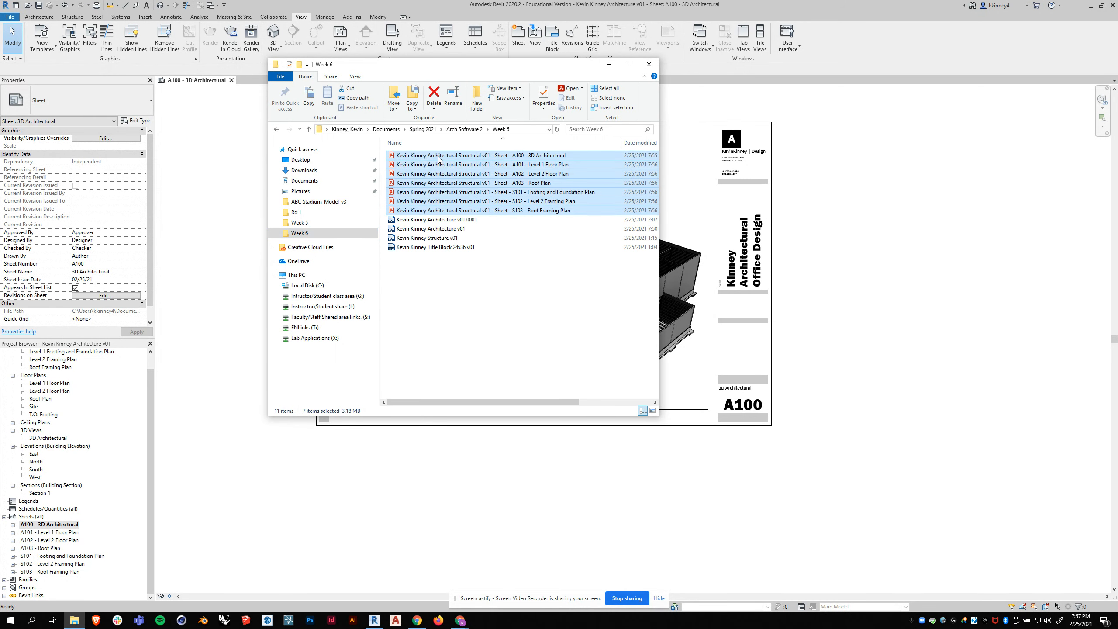
key("Delete")
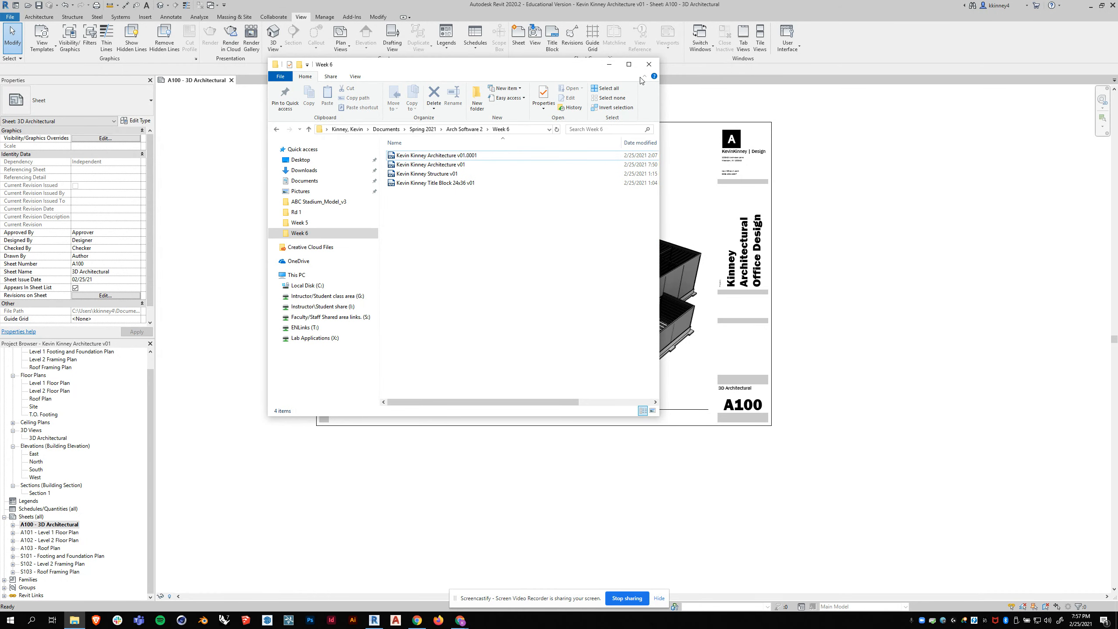
left_click(649, 64)
- Start a new print job in Revit and accept the sheet set containing A100 to A103 and S101 to S103
left_click(9, 17)
left_click(31, 167)
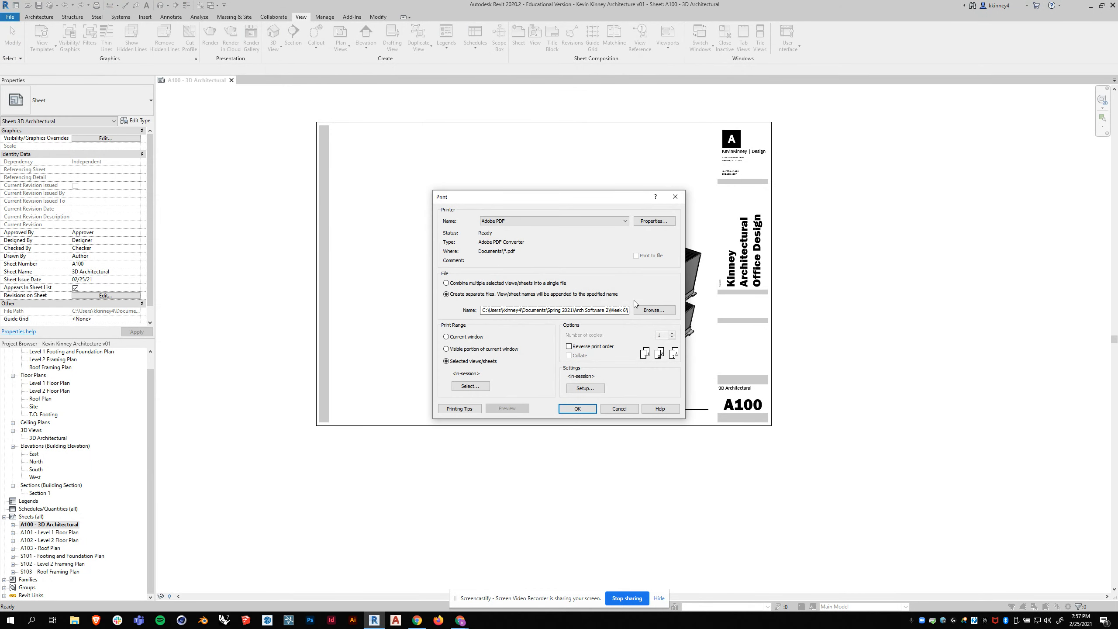
left_click_drag(536, 197, 479, 117)
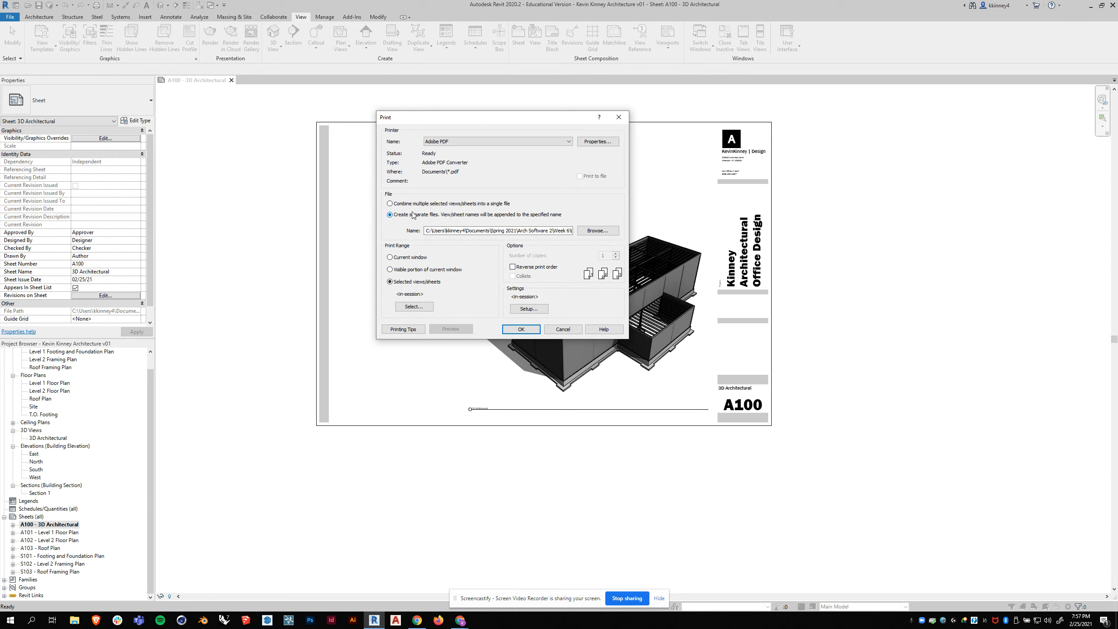
left_click(413, 306)
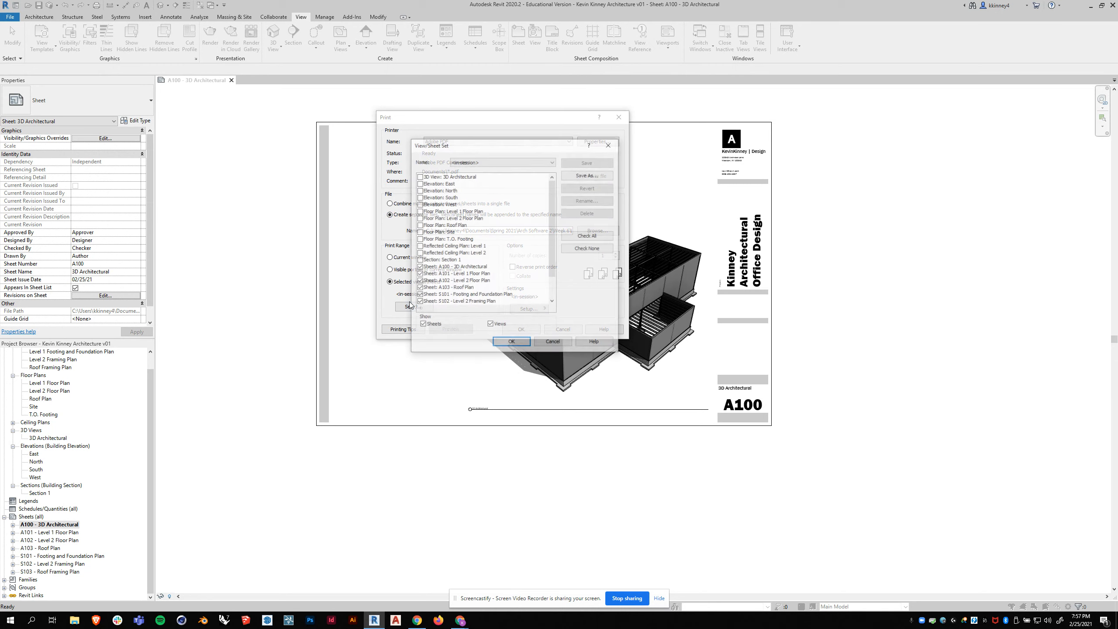
scroll(436, 273, "down", 3)
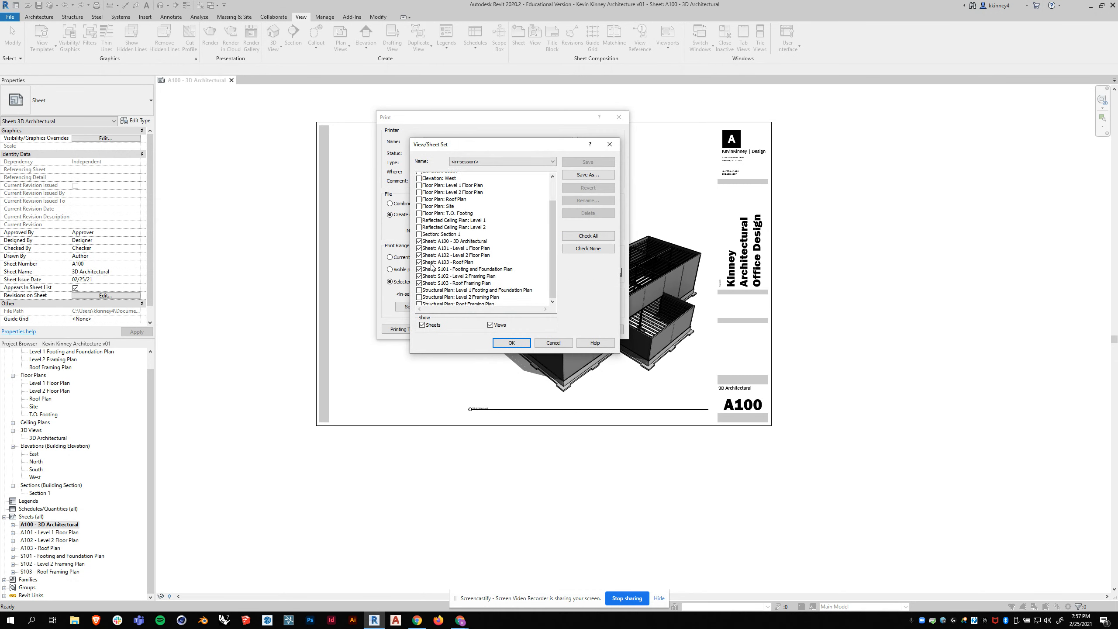
left_click(505, 345)
- Set the print setup's paper size to 11 x 17 and its zoom to Fit to page
left_click(528, 310)
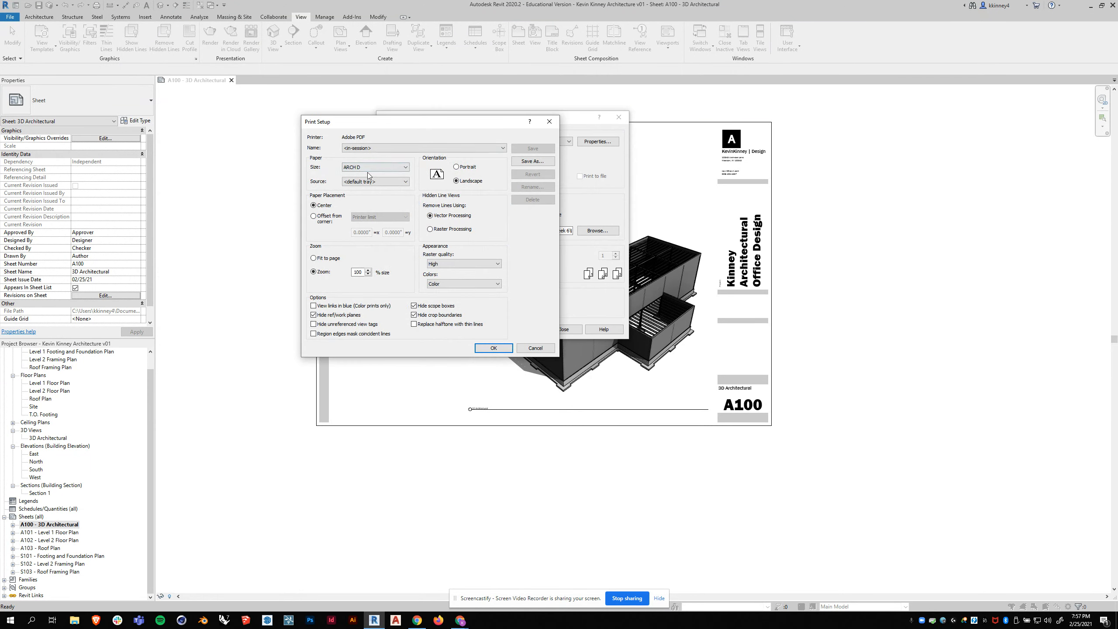
left_click(368, 170)
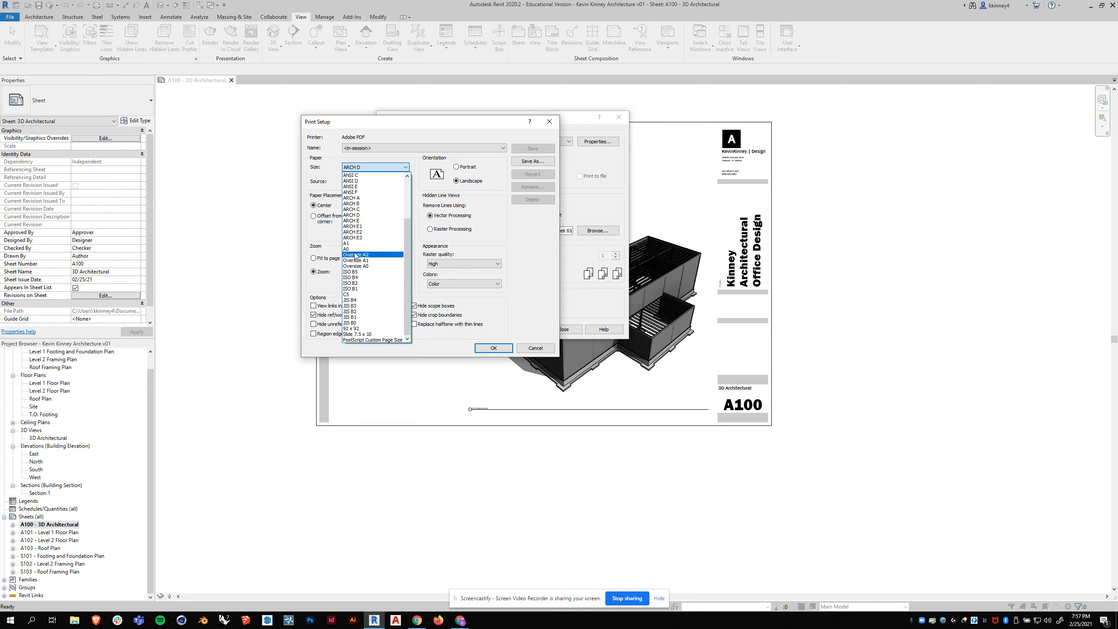
scroll(364, 239, "up", 3)
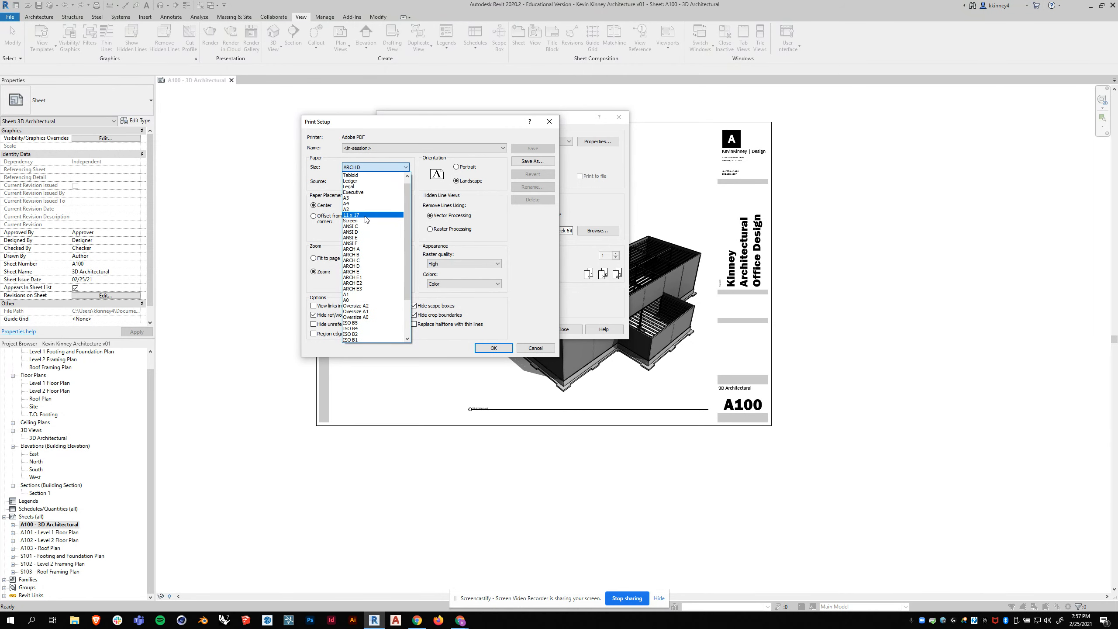
left_click(365, 215)
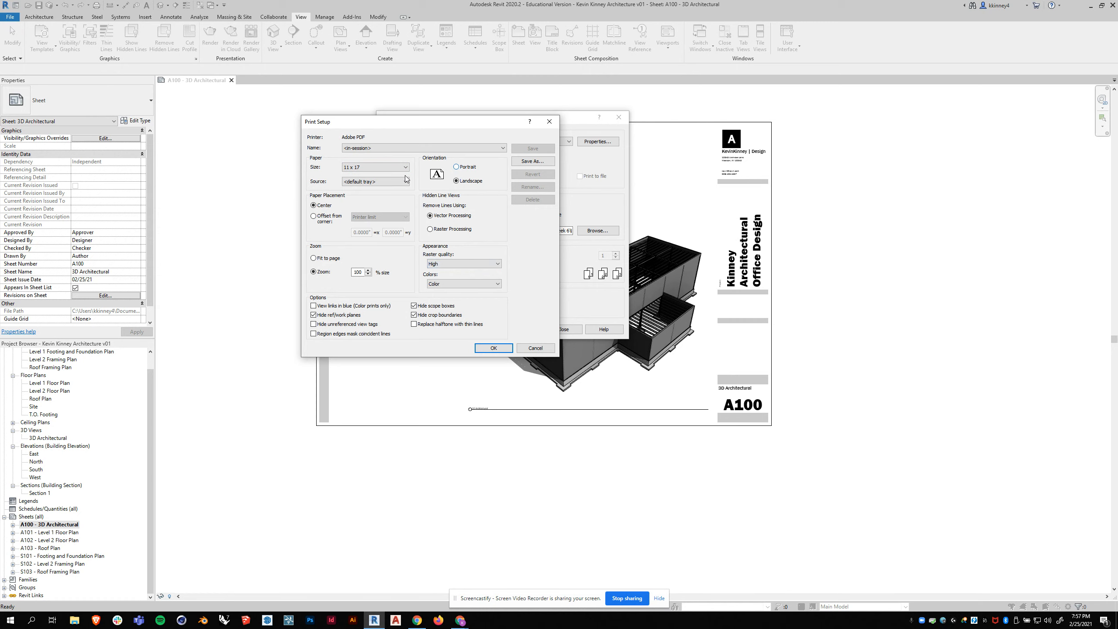
left_click(321, 259)
left_click(493, 348)
- Print the selected sheets as separate PDFs, saving each one in the Week 6 folder under its proposed sheet file name
left_click(579, 315)
left_click(522, 330)
left_click(580, 315)
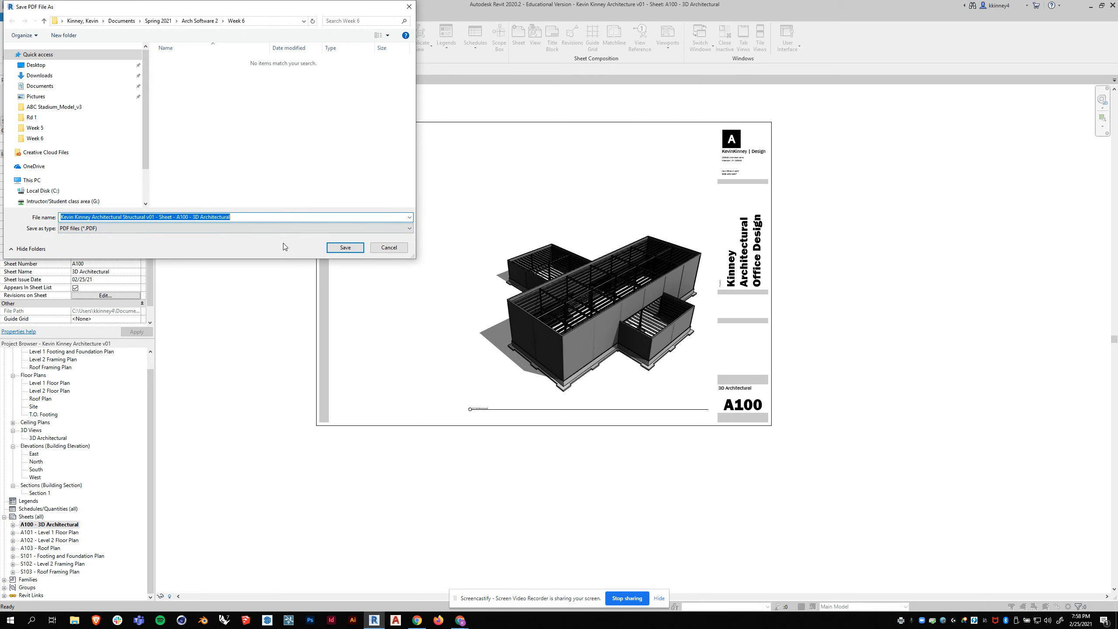
left_click(345, 249)
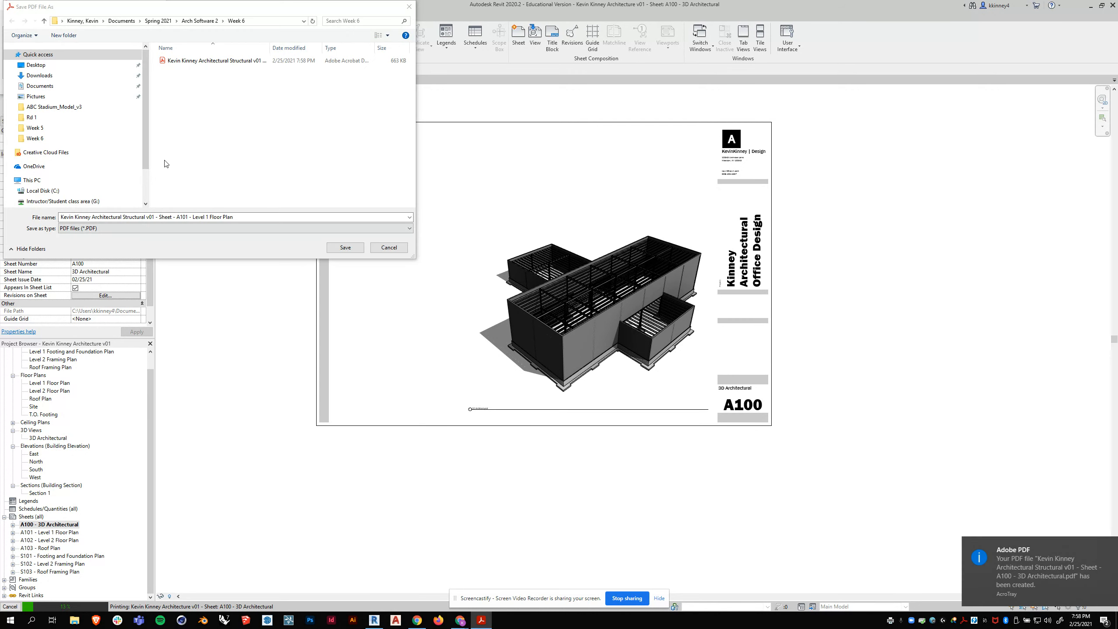
left_click(347, 248)
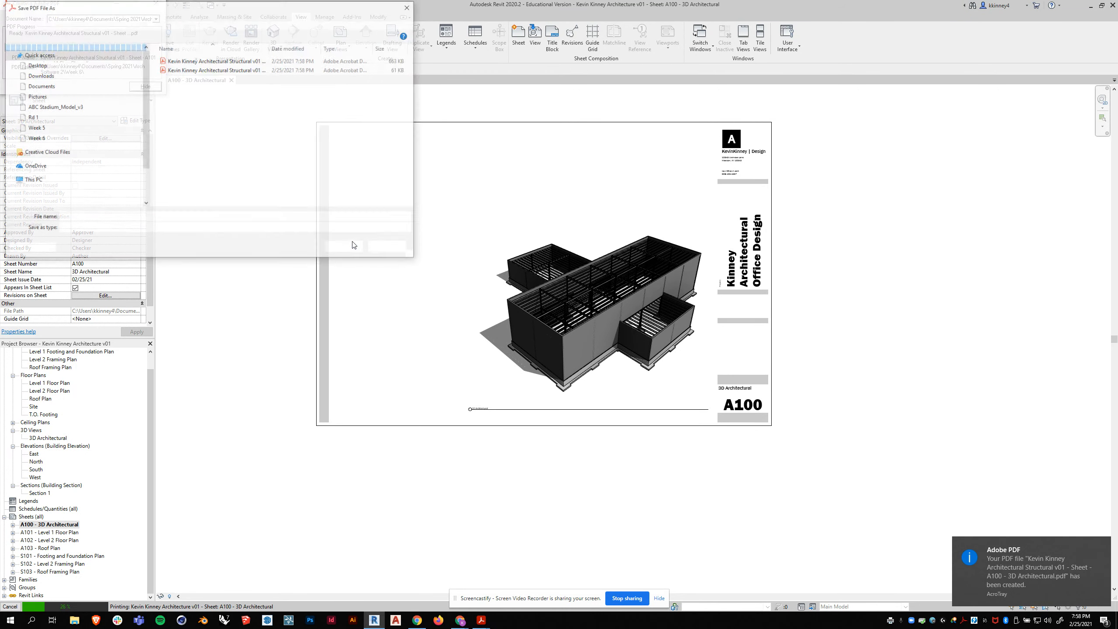
left_click(347, 248)
left_click(347, 248)
left_click(347, 252)
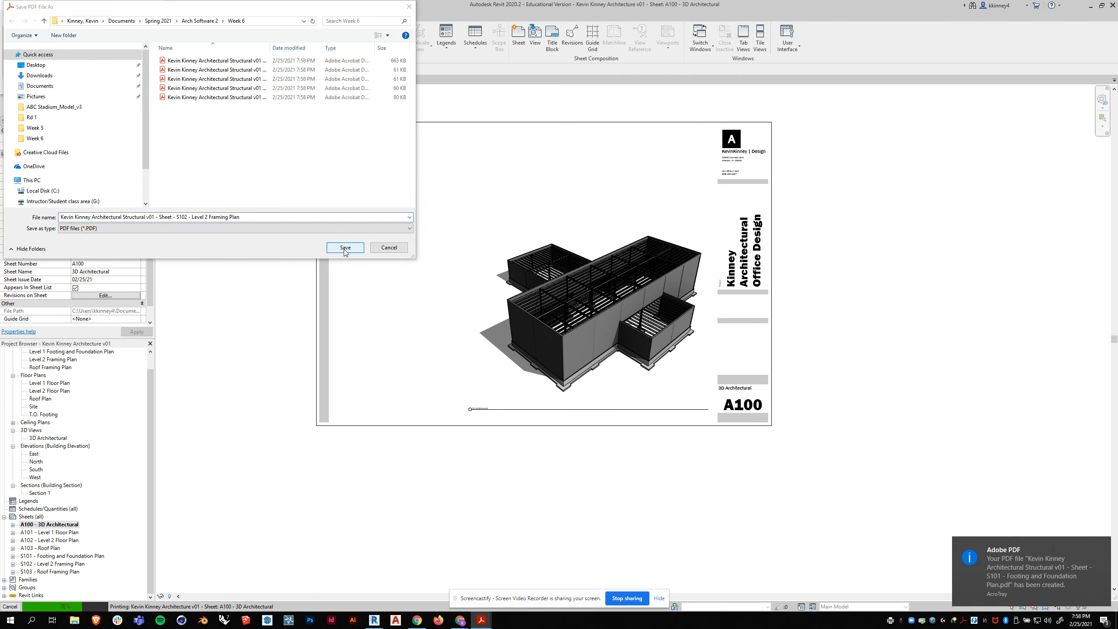
left_click(346, 252)
left_click(346, 251)
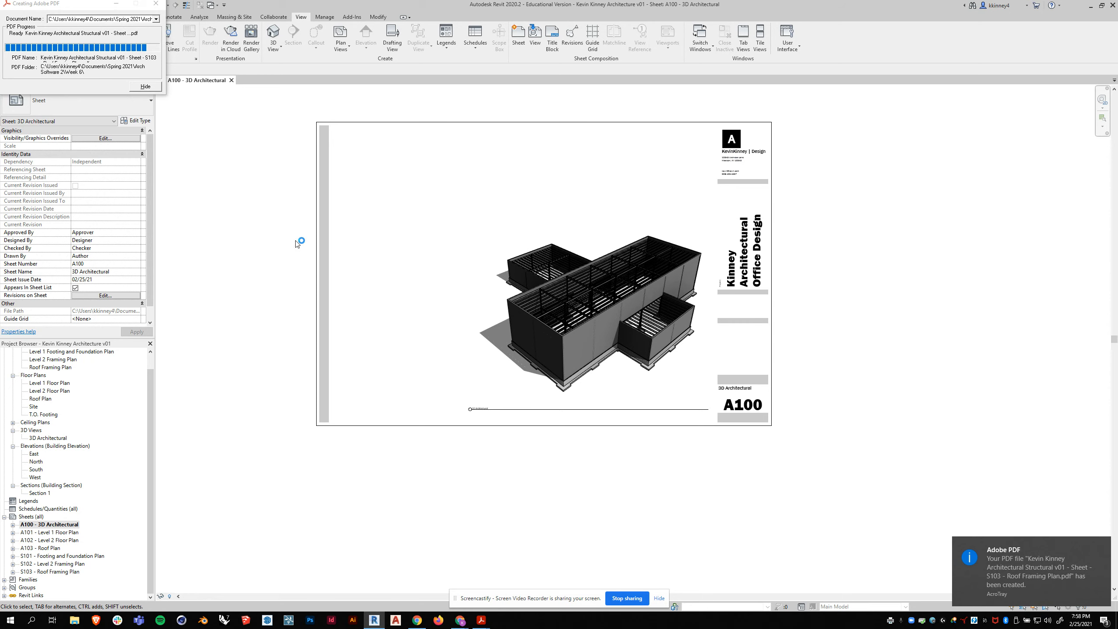
- Inspect the printed S102 - Level 2 Framing Plan PDF from the Week 6 folder, and close the PDF and folder windows
left_click(74, 620)
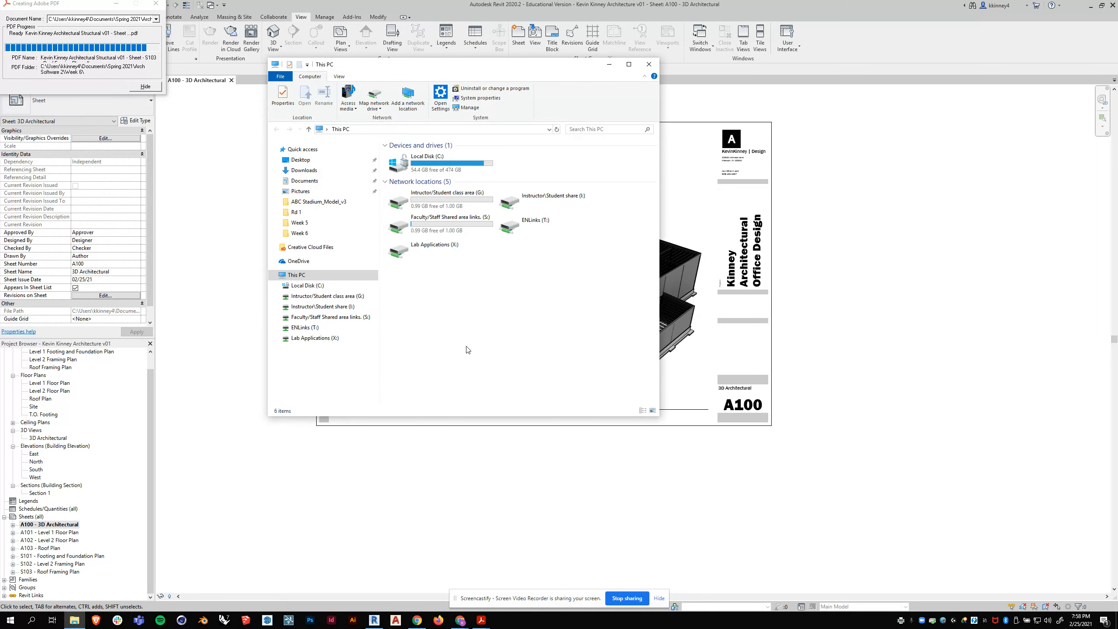
left_click(337, 234)
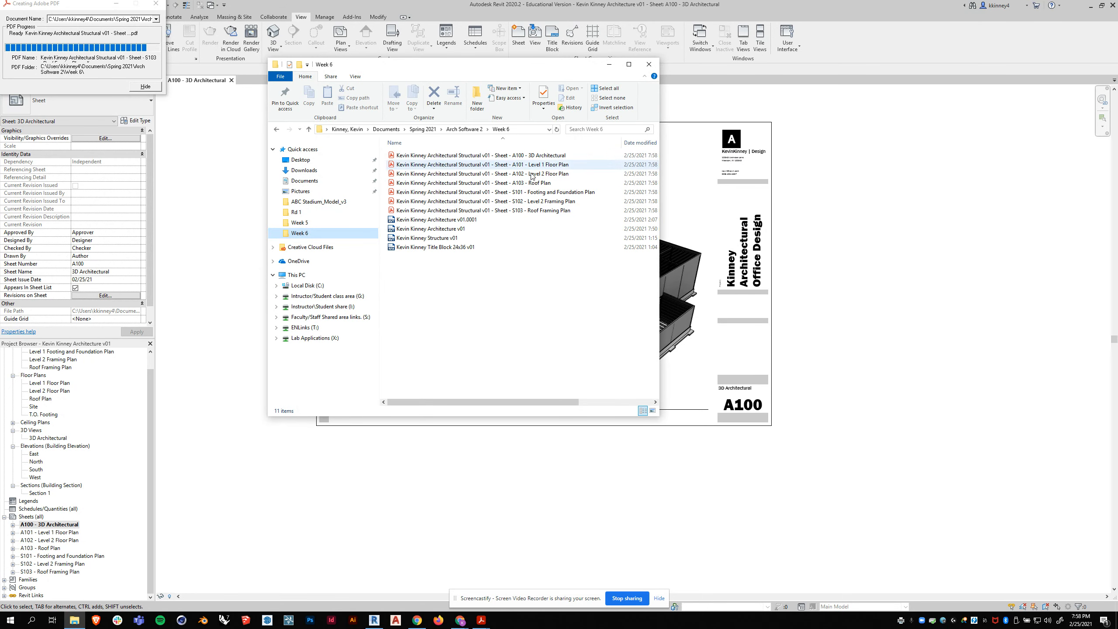
left_click(532, 202)
double_click(532, 203)
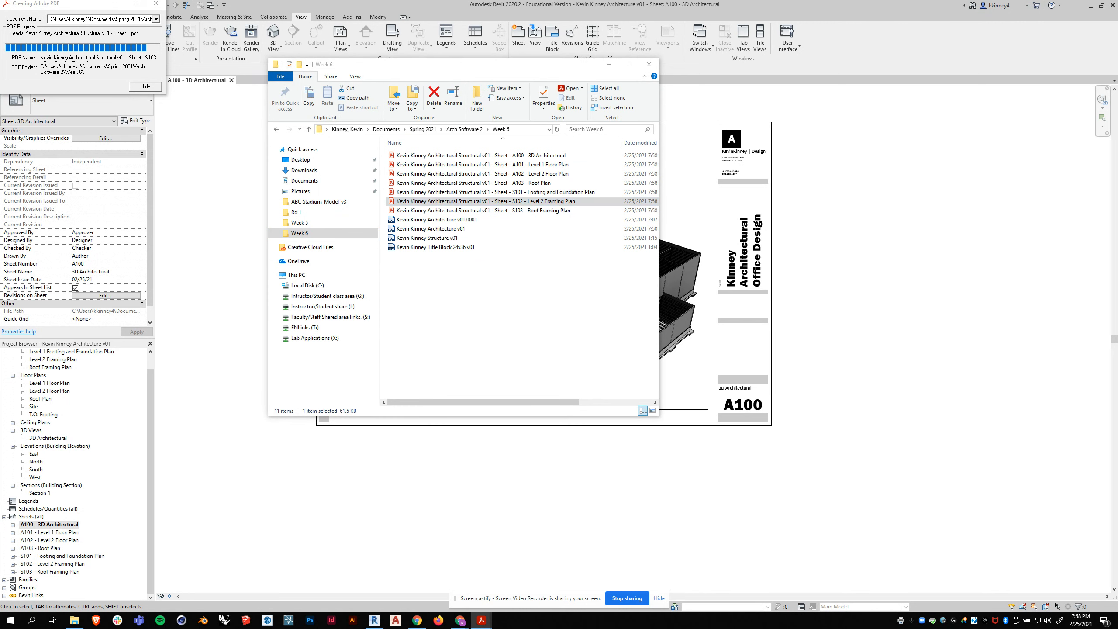
left_click(568, 203)
left_click_drag(775, 27, 827, 57)
left_click(1042, 53)
left_click(654, 66)
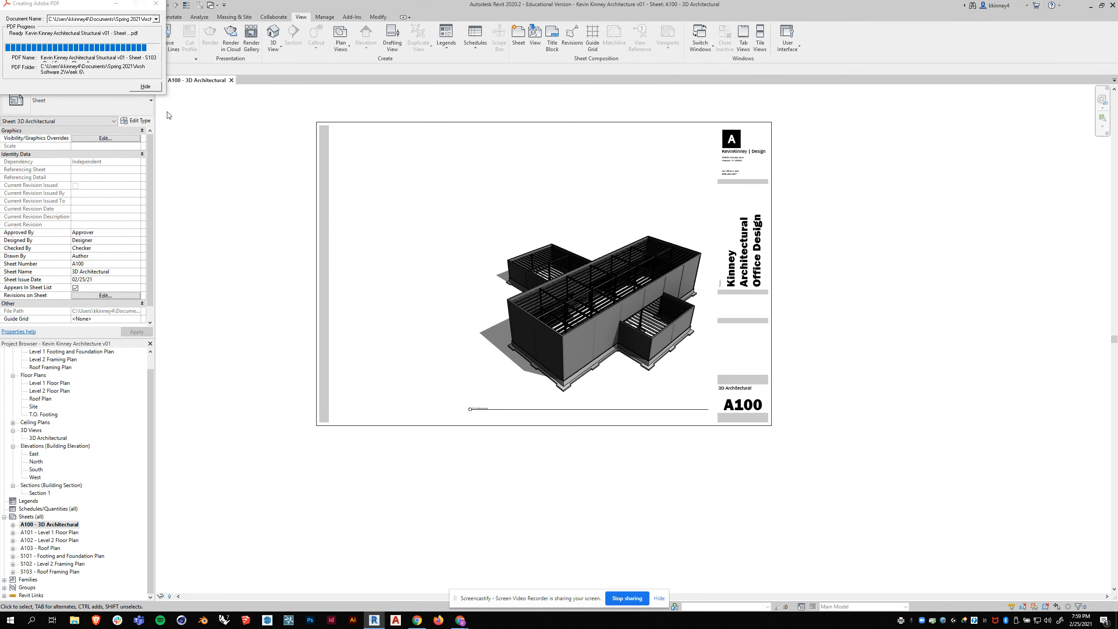